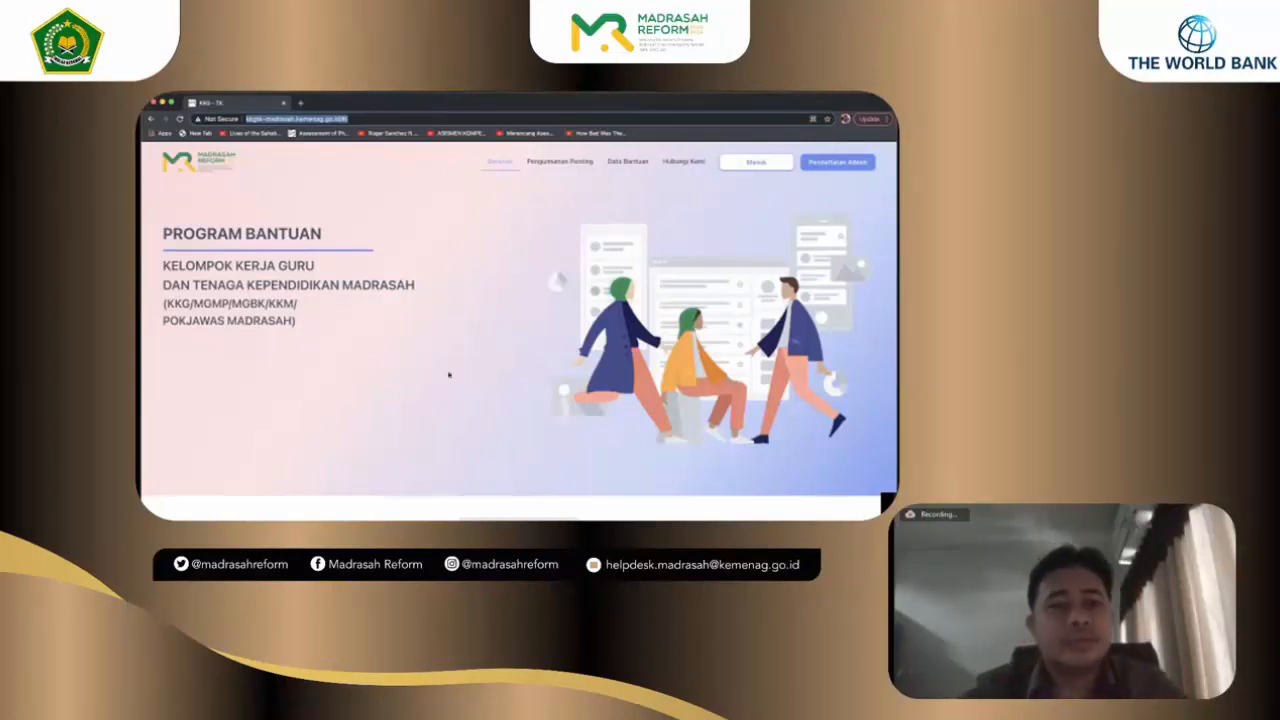
Step: Scroll down the Program Bantuan page past the aims, fund allocation table and rules to the footer
scroll(449, 375, down, 3)
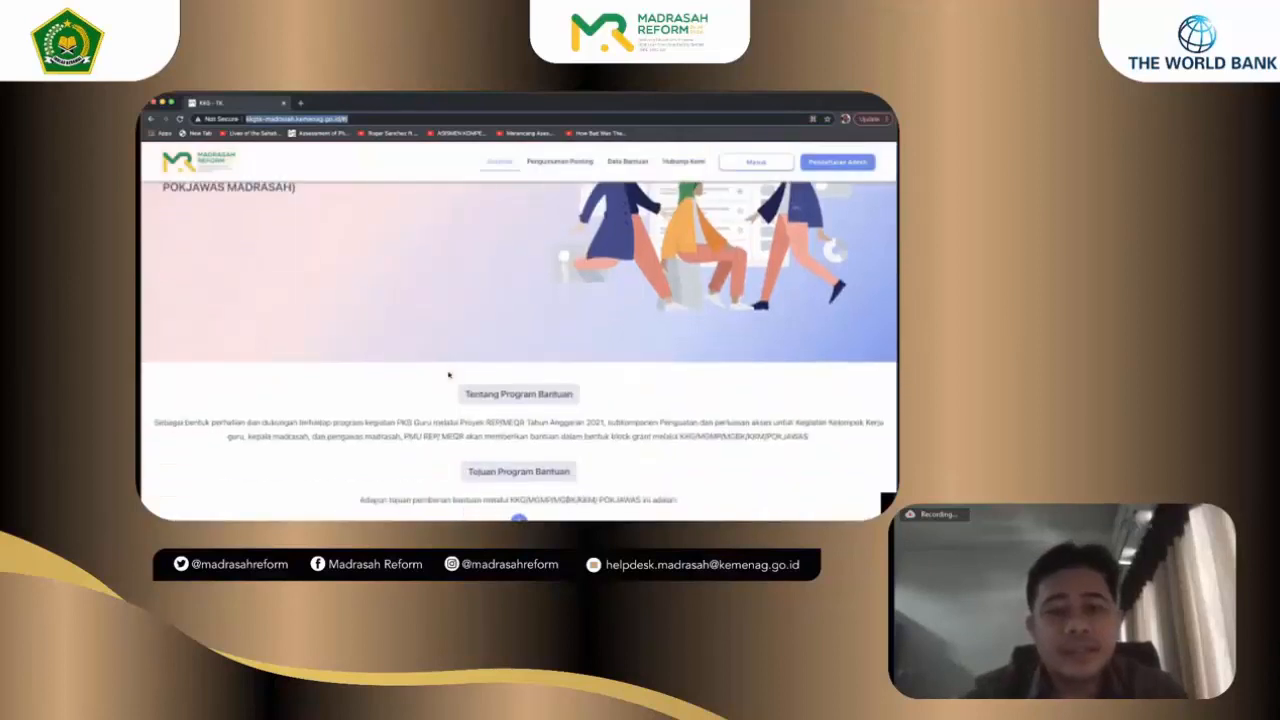
scroll(449, 375, down, 1)
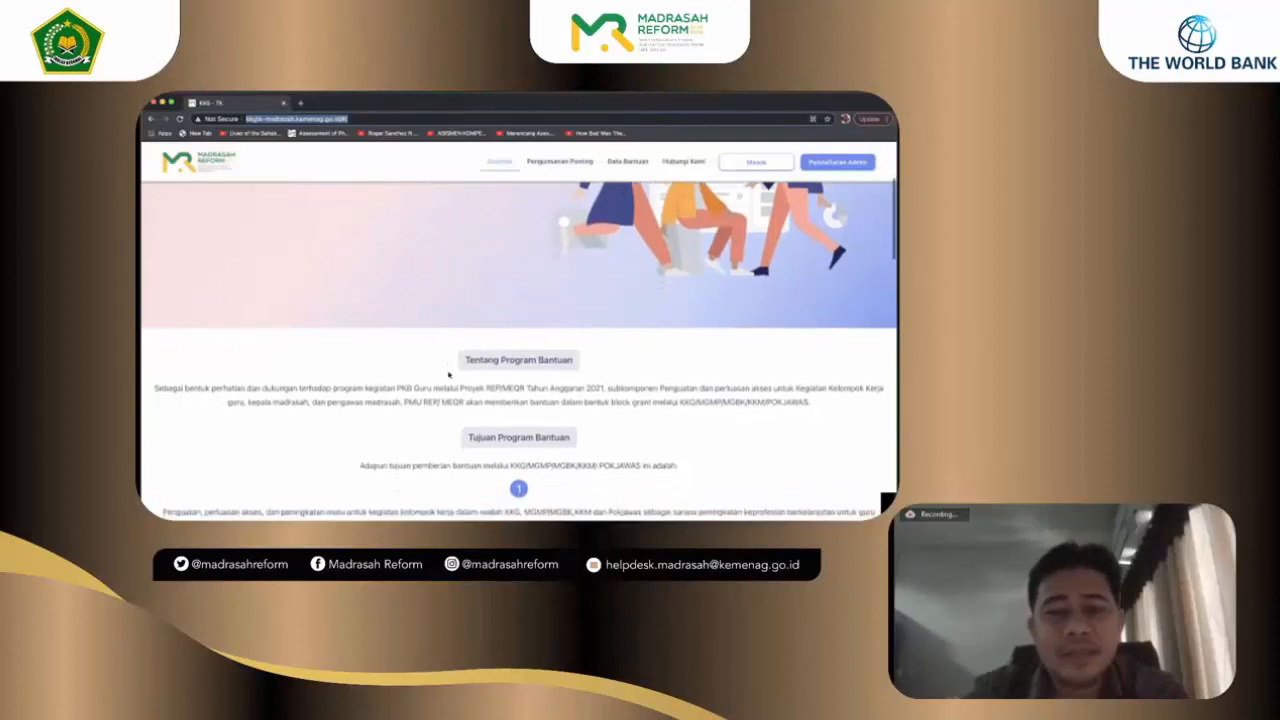
scroll(450, 375, down, 2)
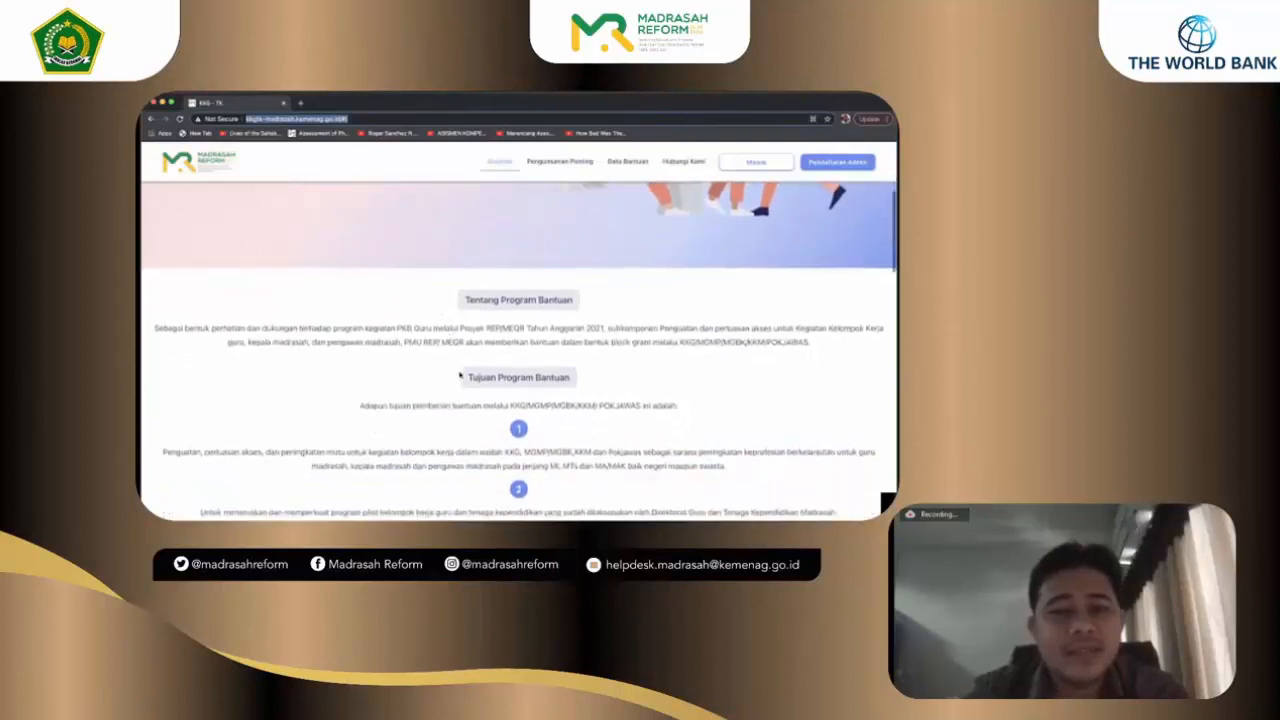
scroll(473, 431, down, 4)
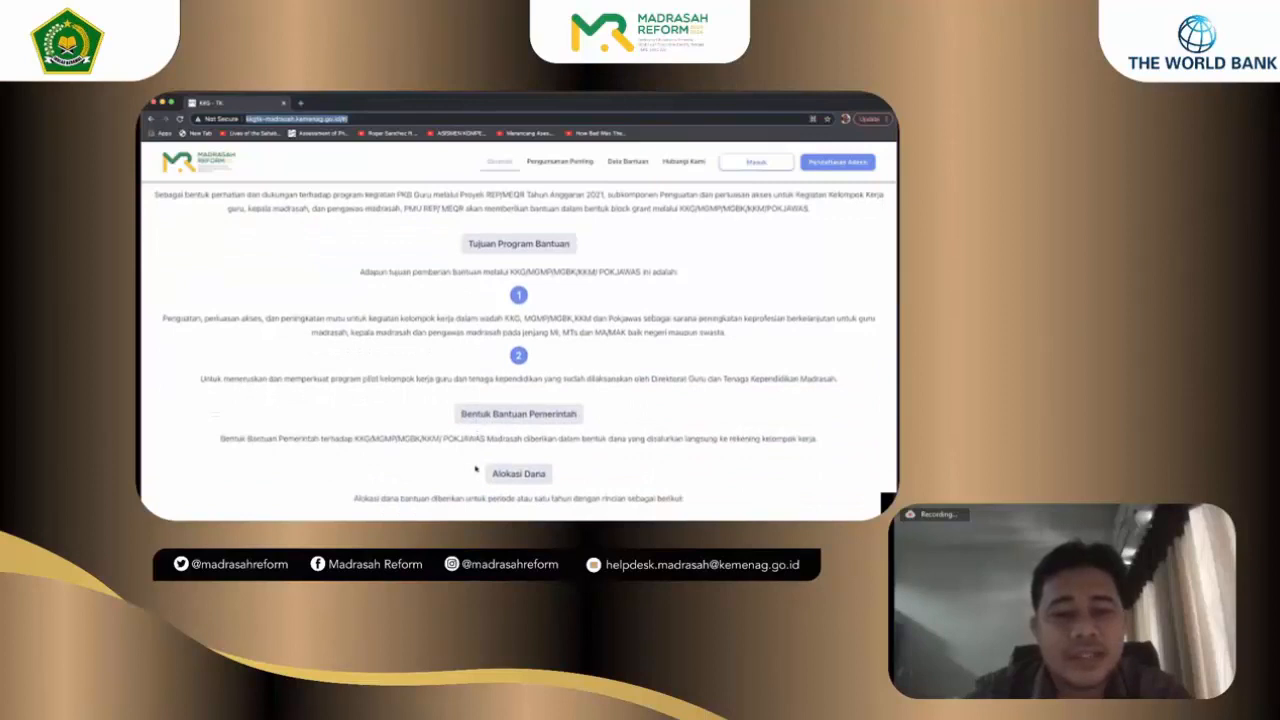
scroll(476, 467, down, 3)
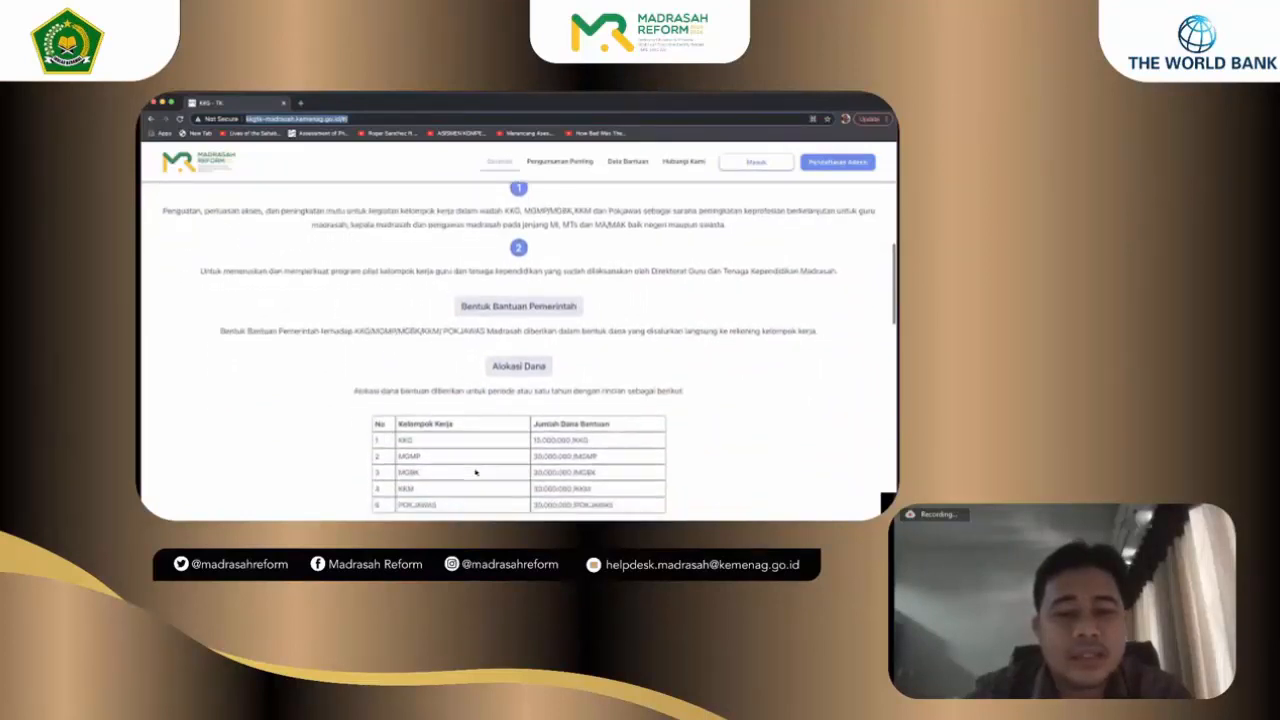
scroll(475, 471, down, 2)
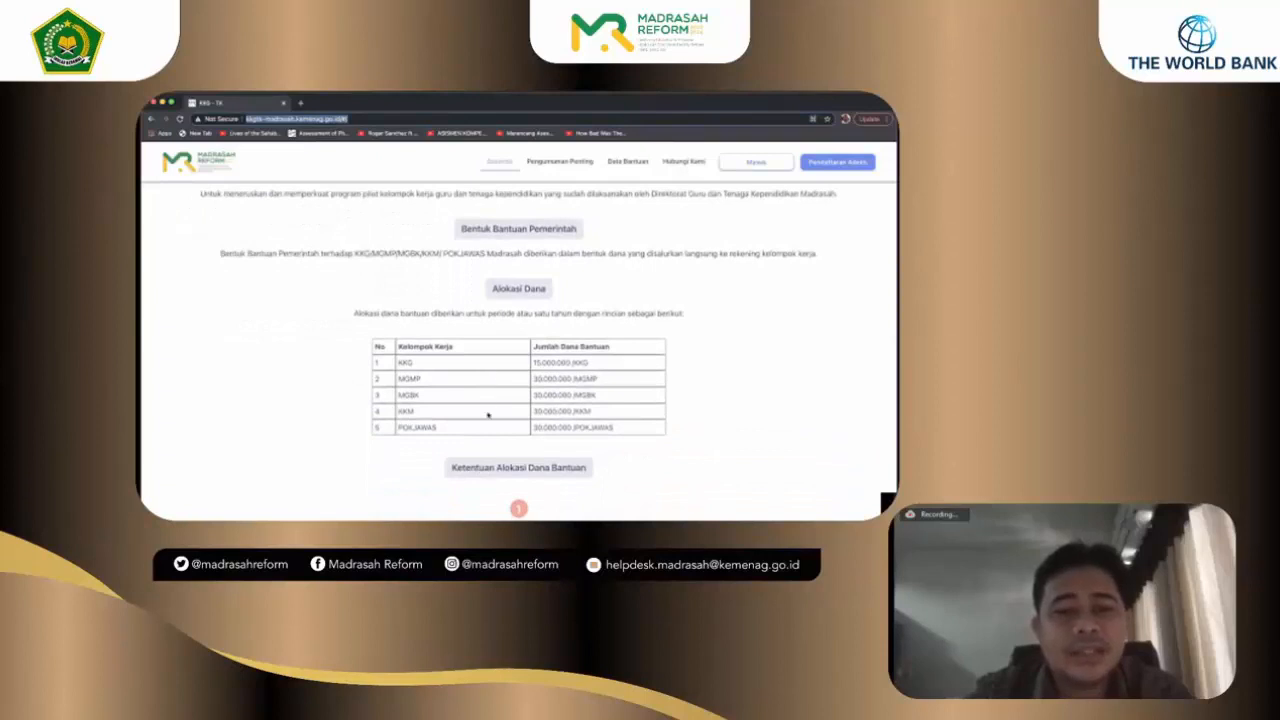
scroll(488, 414, down, 3)
scroll(488, 414, down, 3)
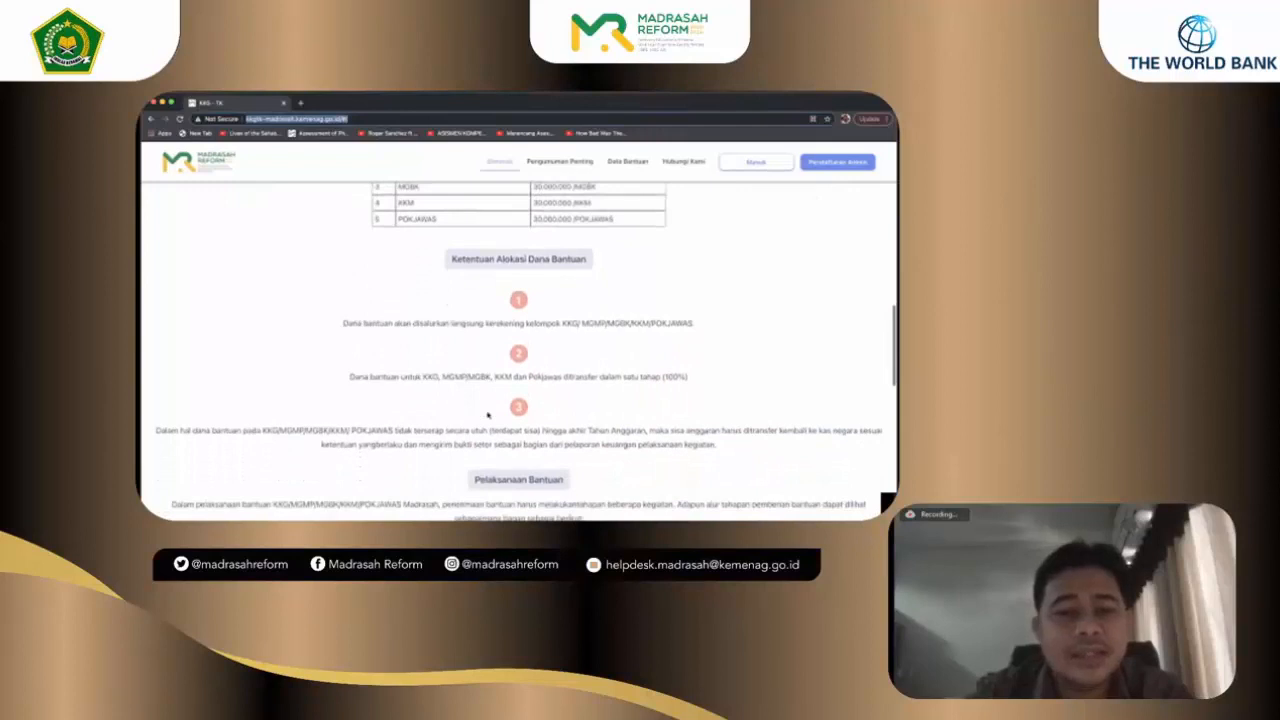
scroll(488, 414, down, 1)
scroll(488, 414, down, 5)
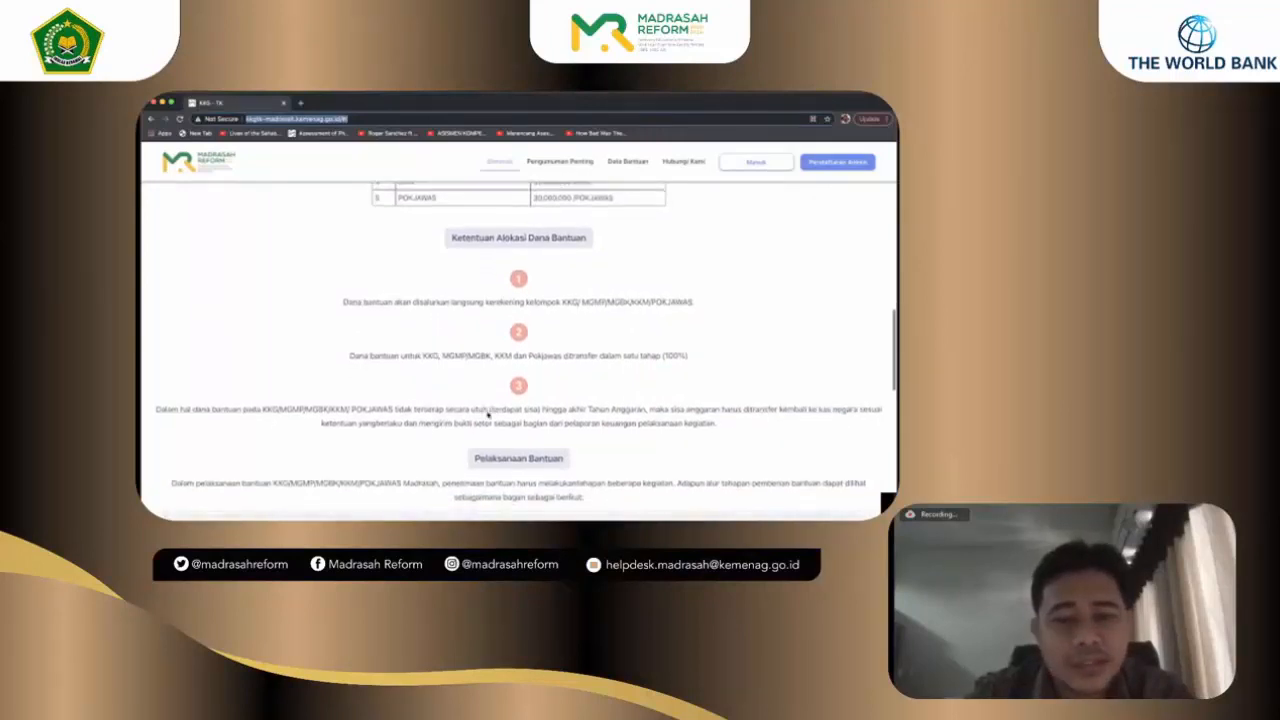
scroll(488, 414, down, 1)
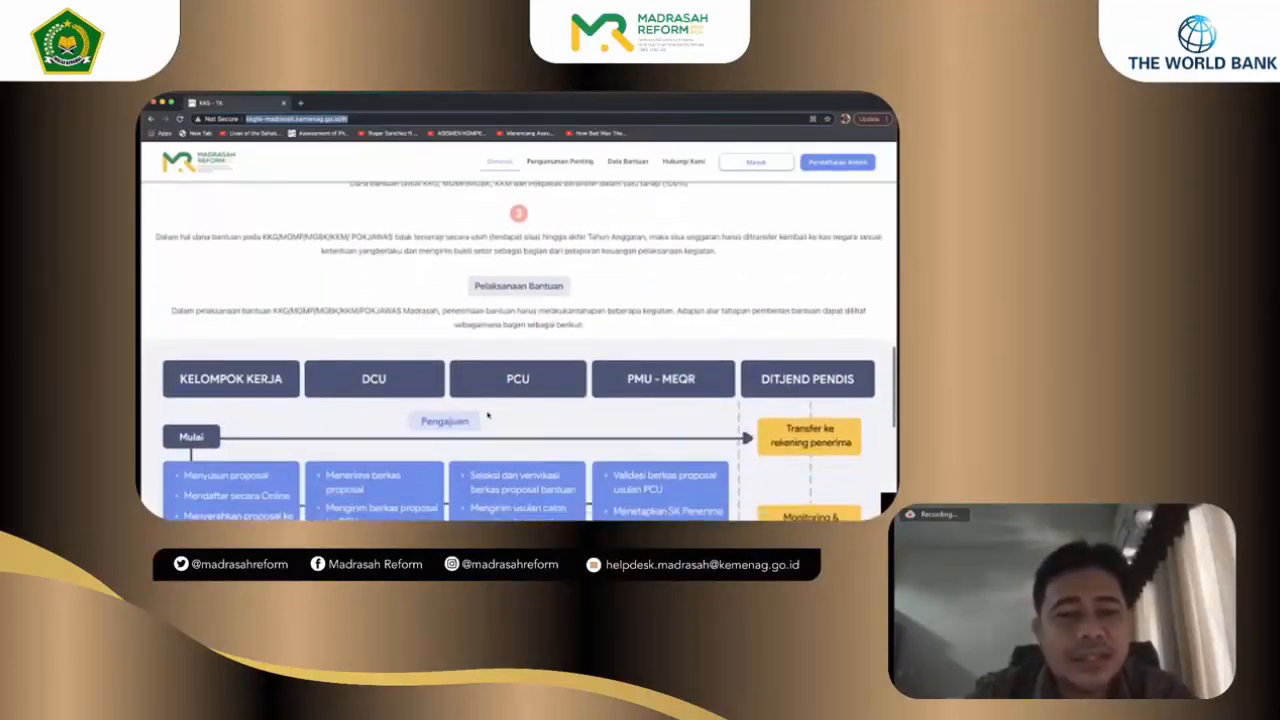
scroll(488, 414, down, 4)
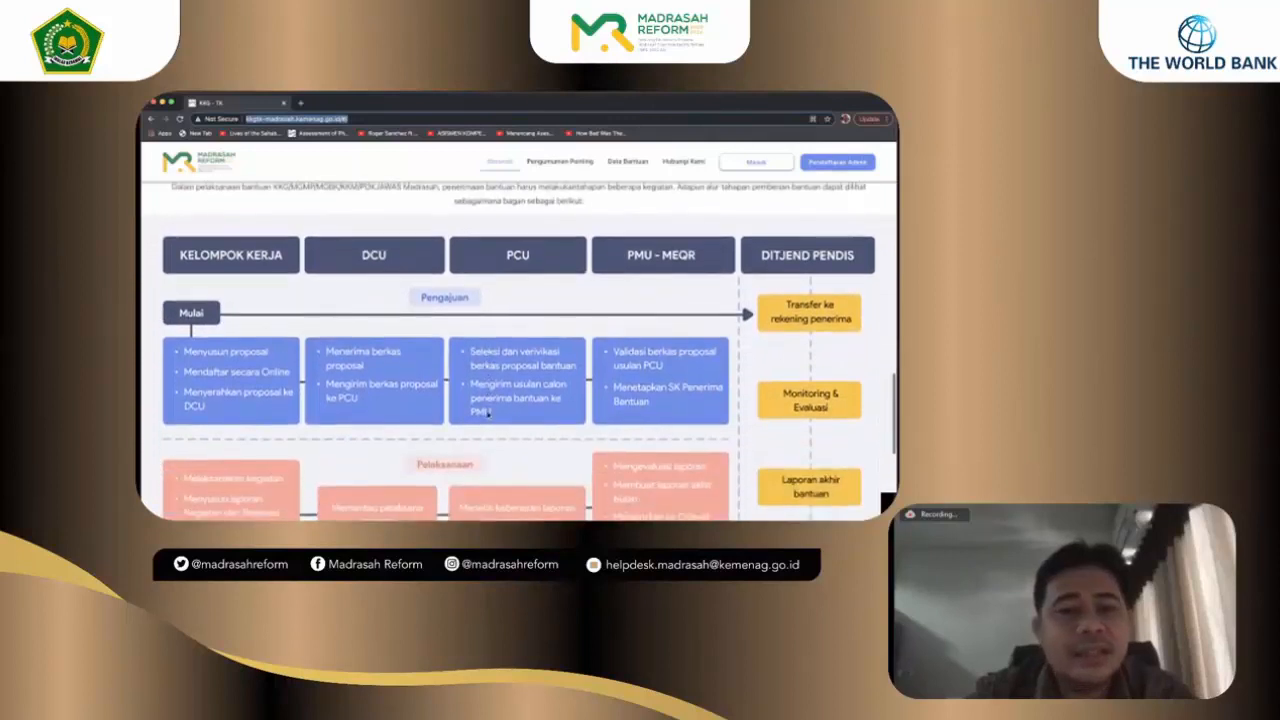
scroll(488, 414, down, 1)
scroll(488, 414, down, 1)
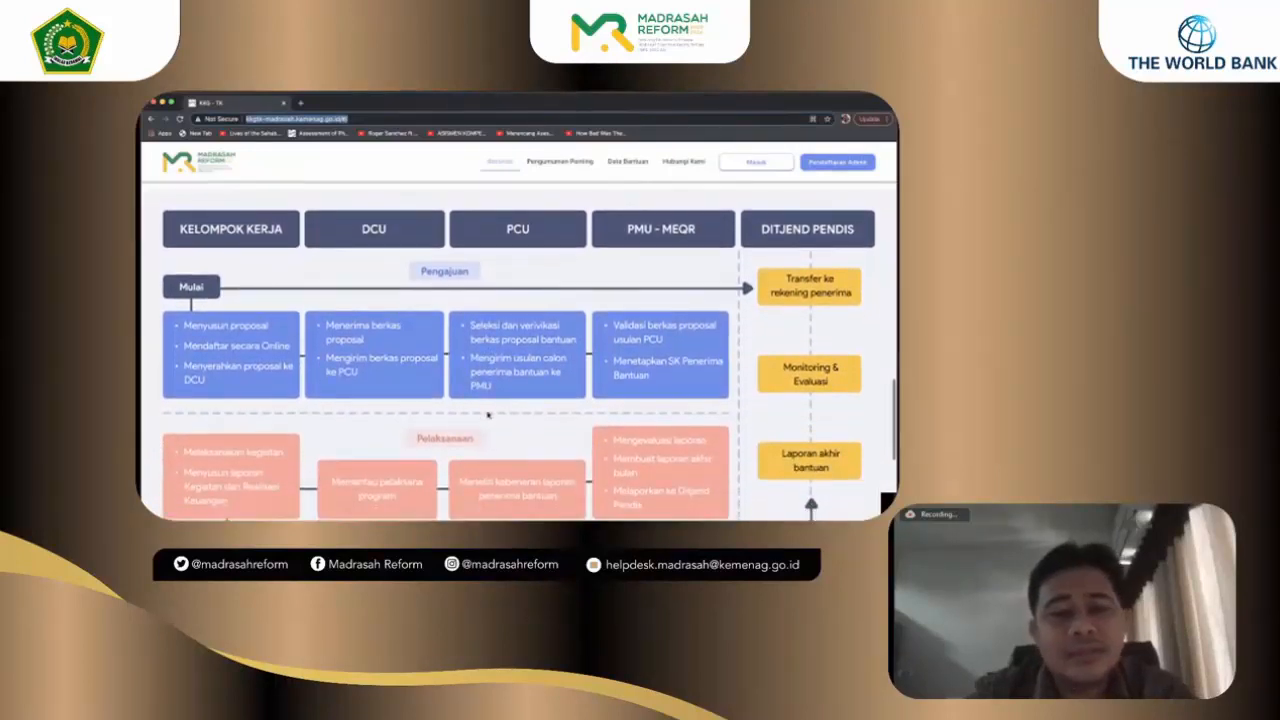
Step: Check the contact details, then scroll back up to the flowchart
scroll(488, 414, up, 1)
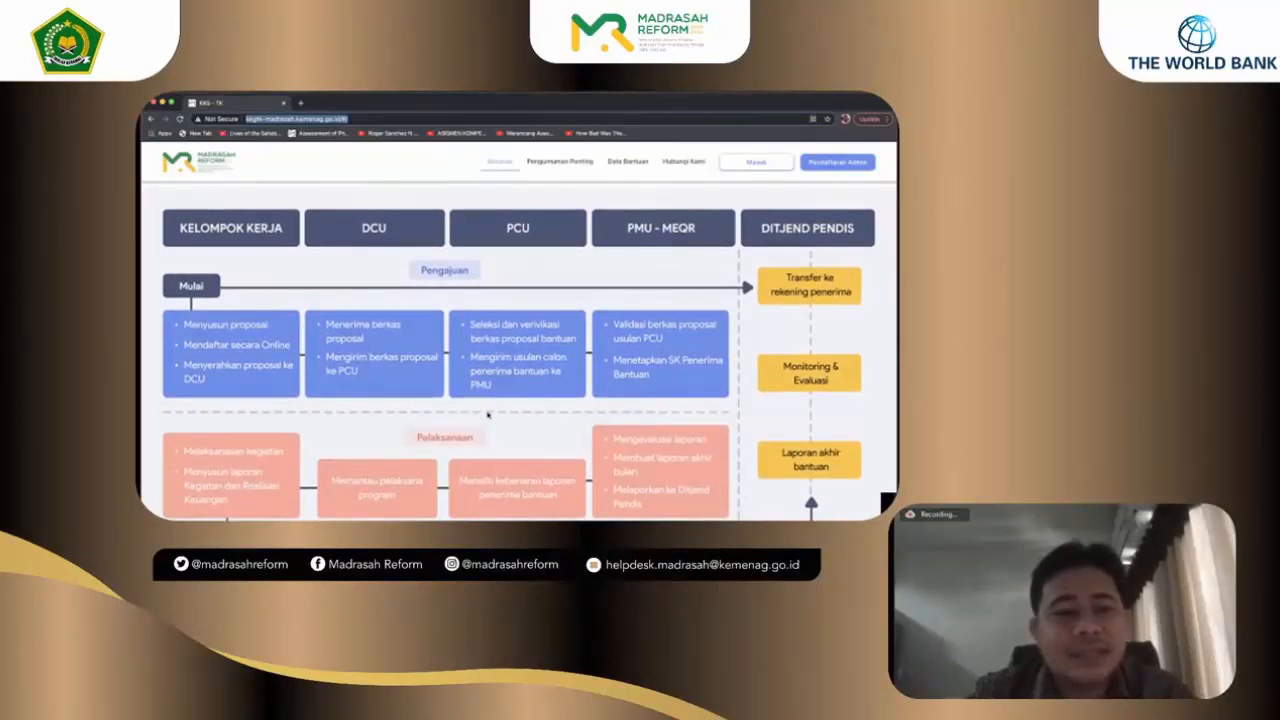
scroll(488, 414, down, 5)
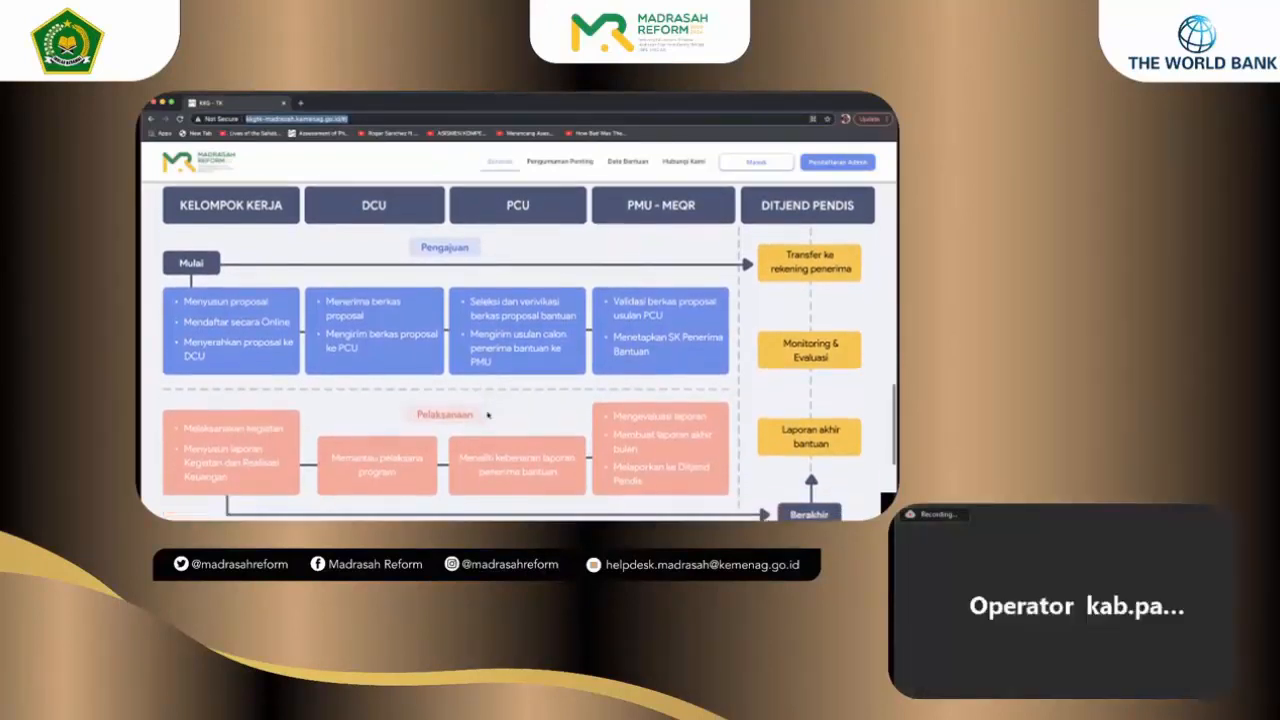
scroll(488, 414, down, 4)
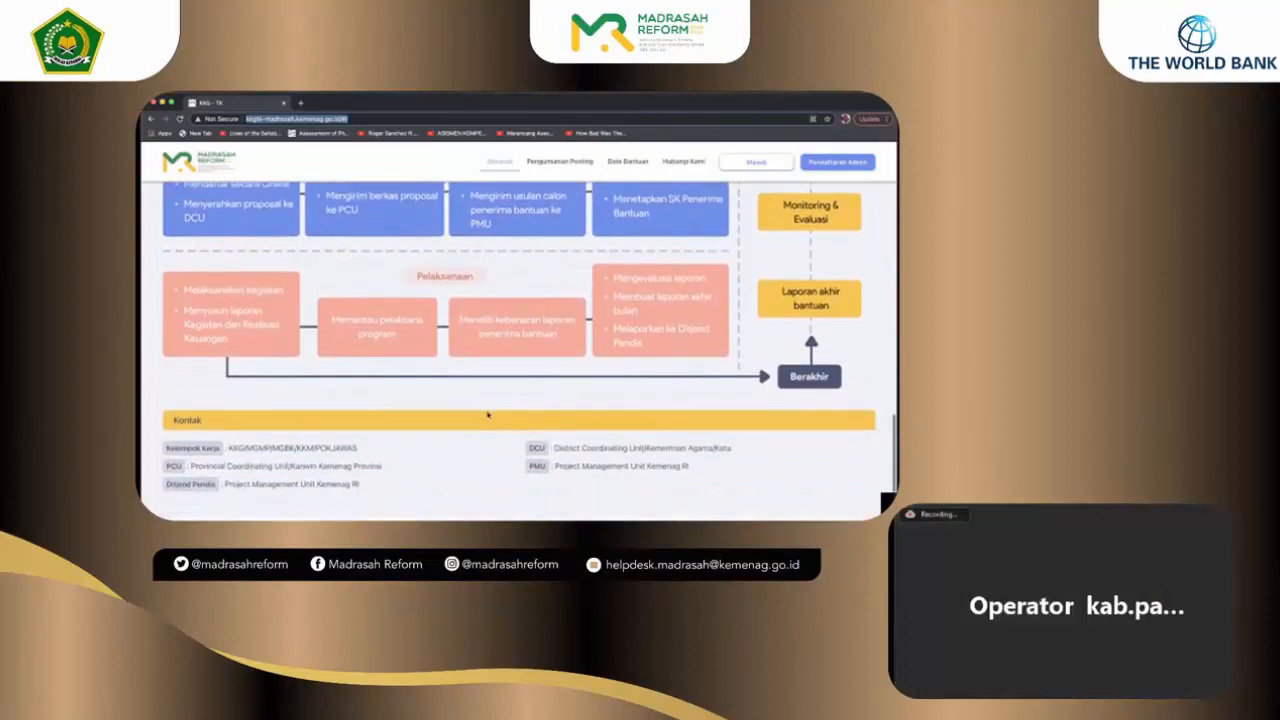
scroll(488, 414, down, 2)
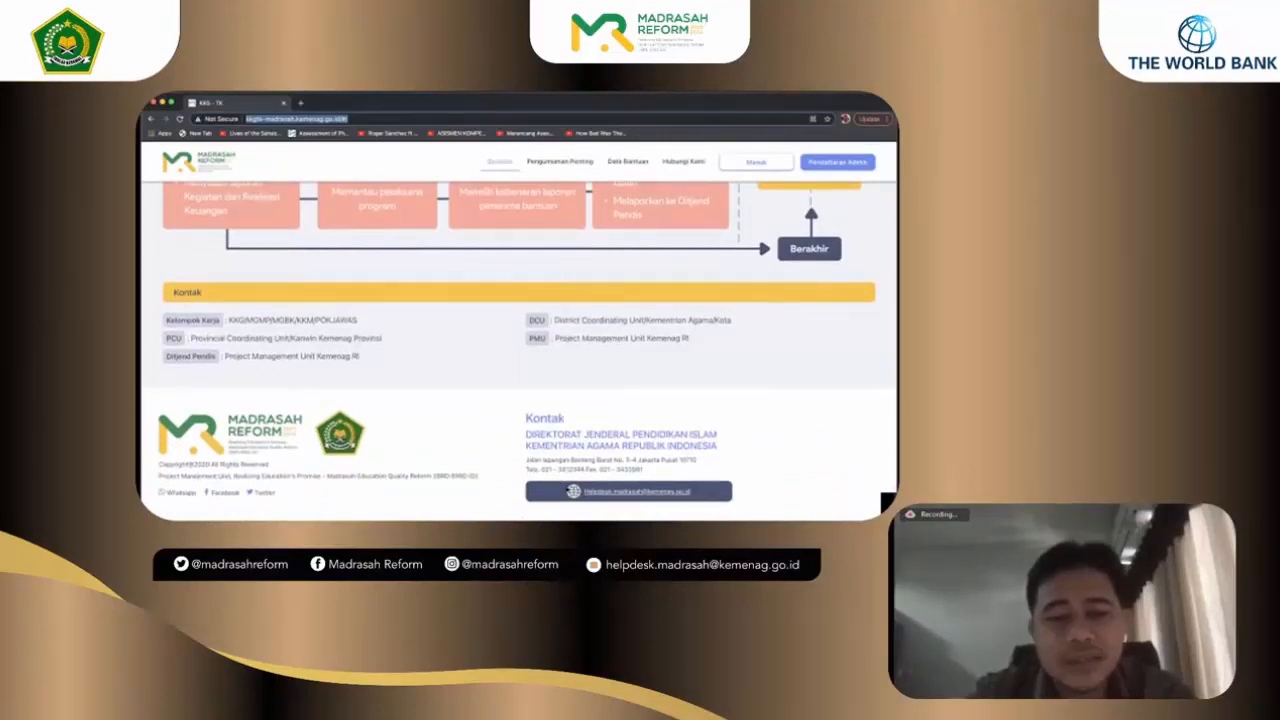
scroll(612, 351, up, 2)
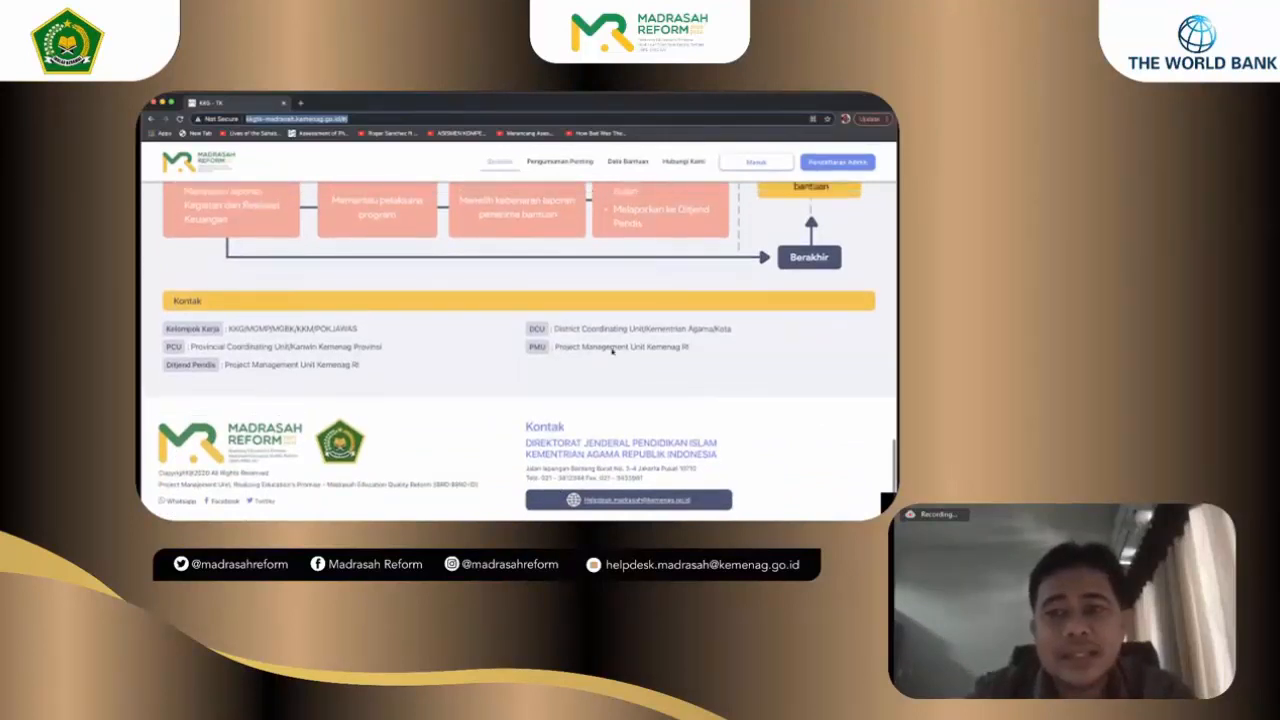
scroll(612, 351, up, 15)
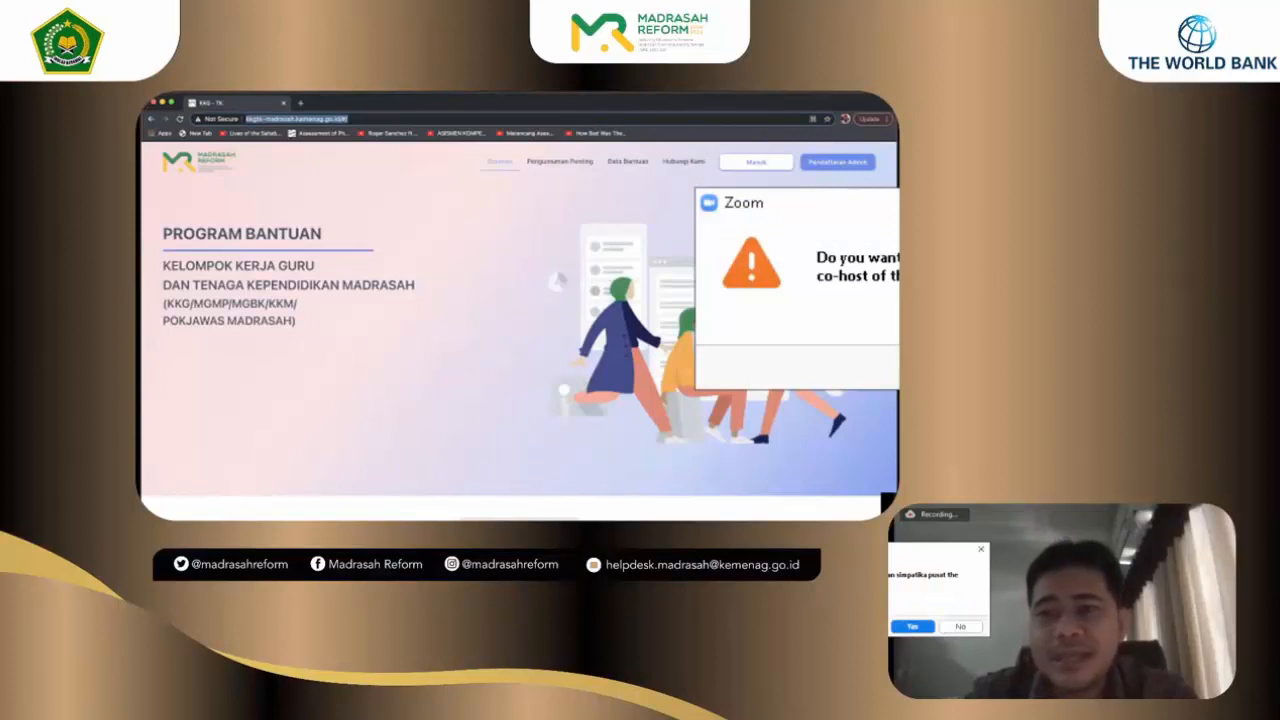
Step: Close the Zoom make-co-host prompt so the Program Bantuan page is unobstructed
click(837, 165)
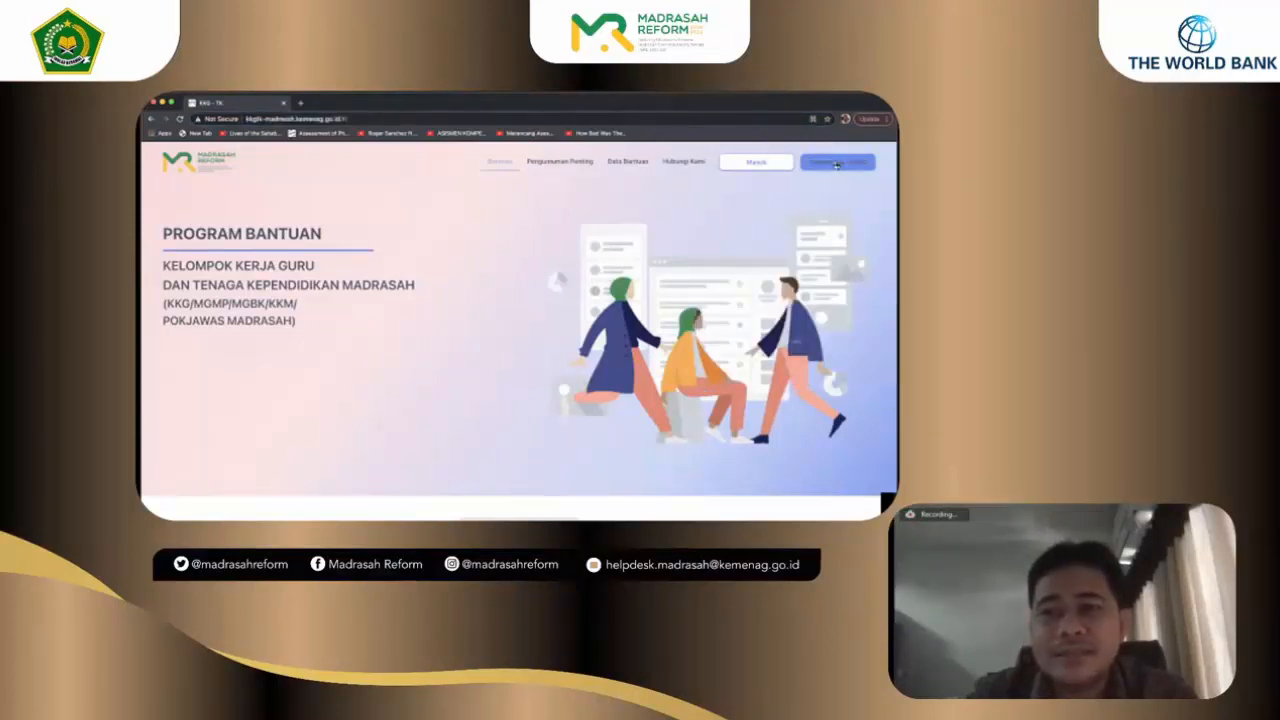
Step: Open Pendaftaran Admin and check the Tipe Admin choices, Admin Kabupaten/Kota and Admin Provinsi, leaving it unset
click(837, 165)
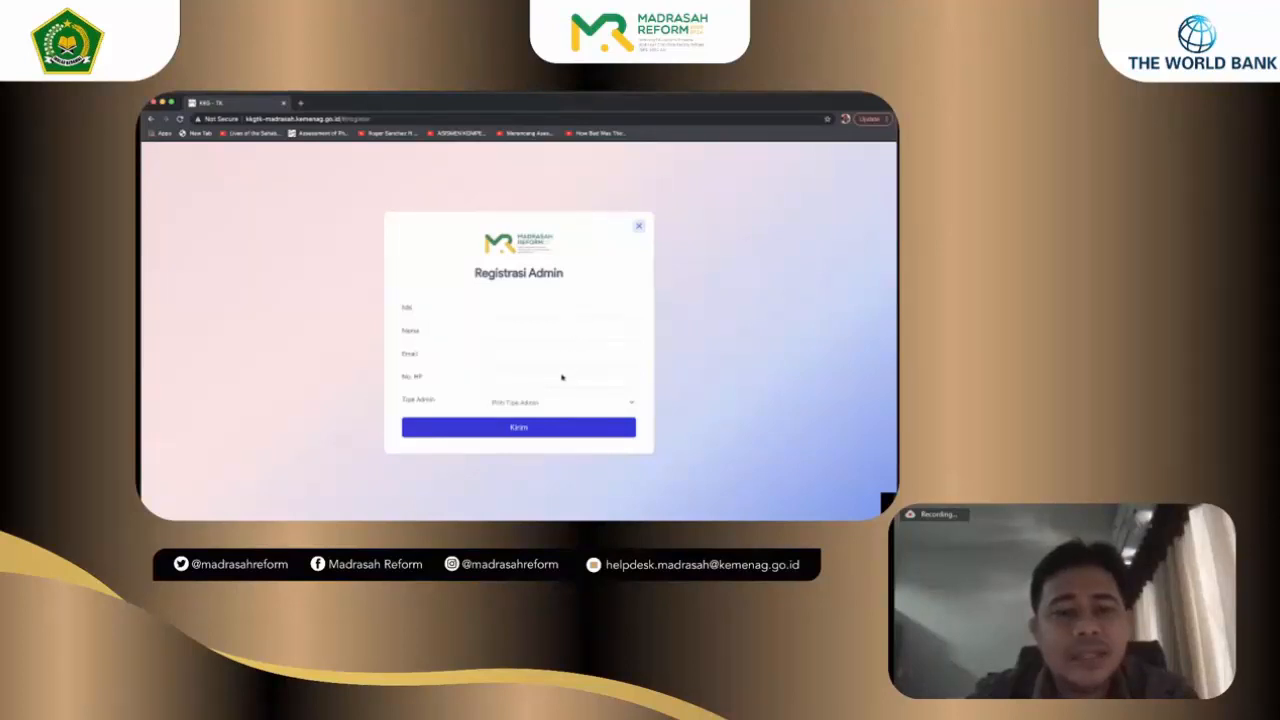
click(631, 406)
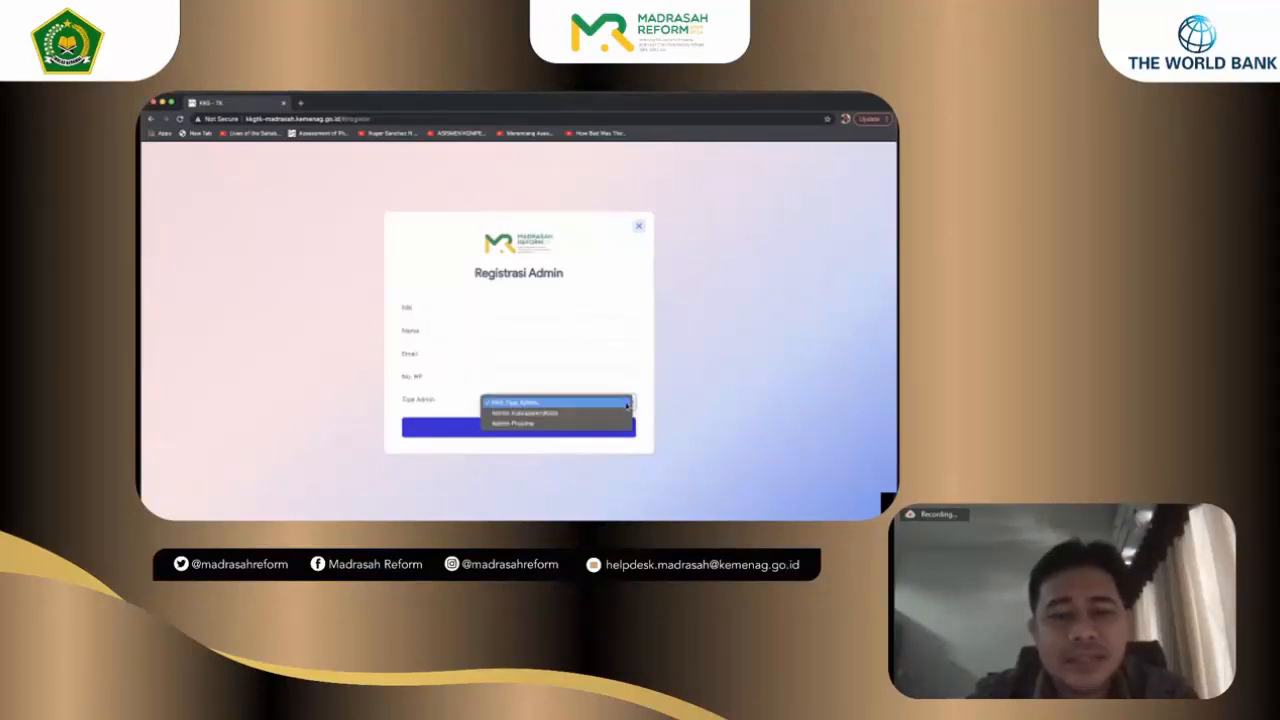
click(629, 405)
click(627, 404)
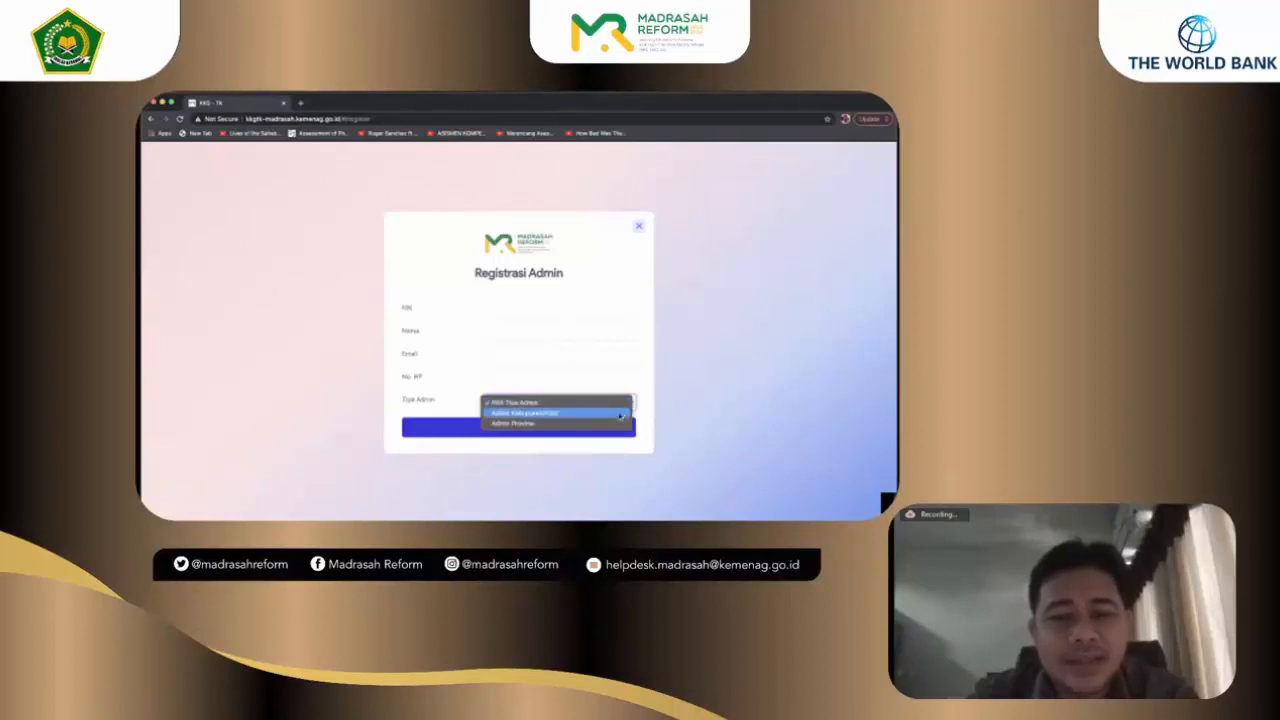
click(646, 373)
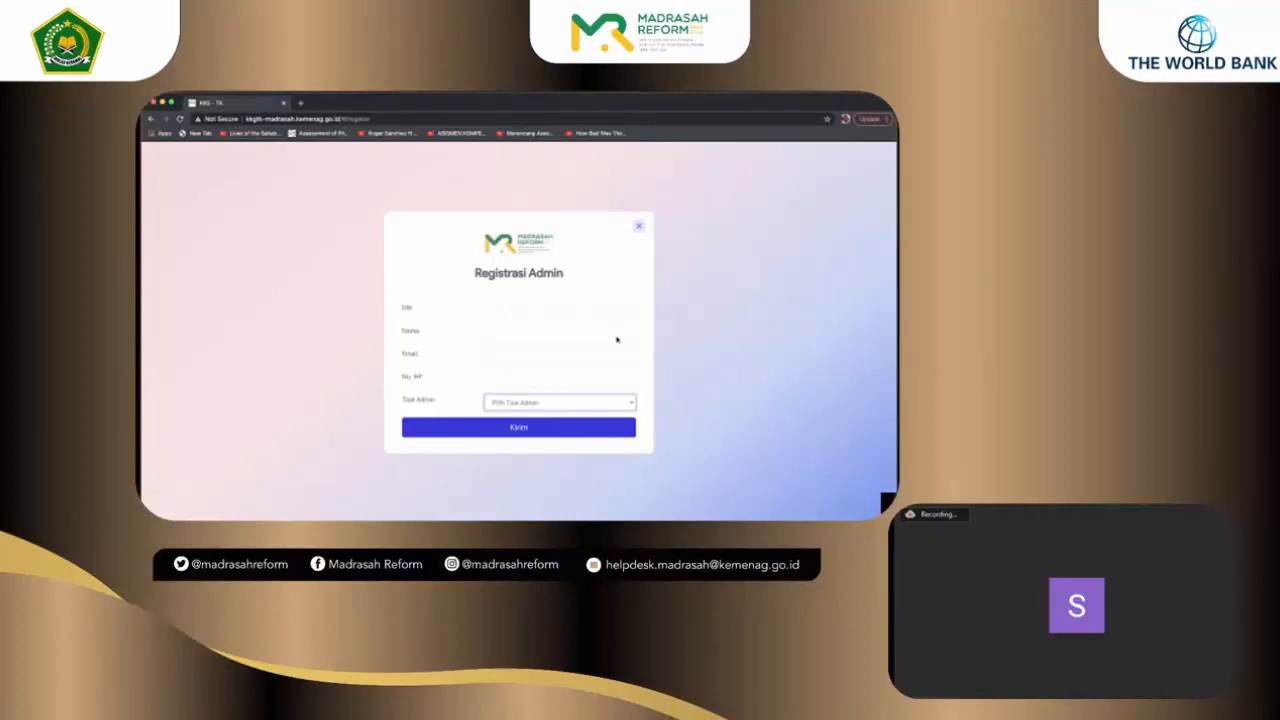
click(630, 402)
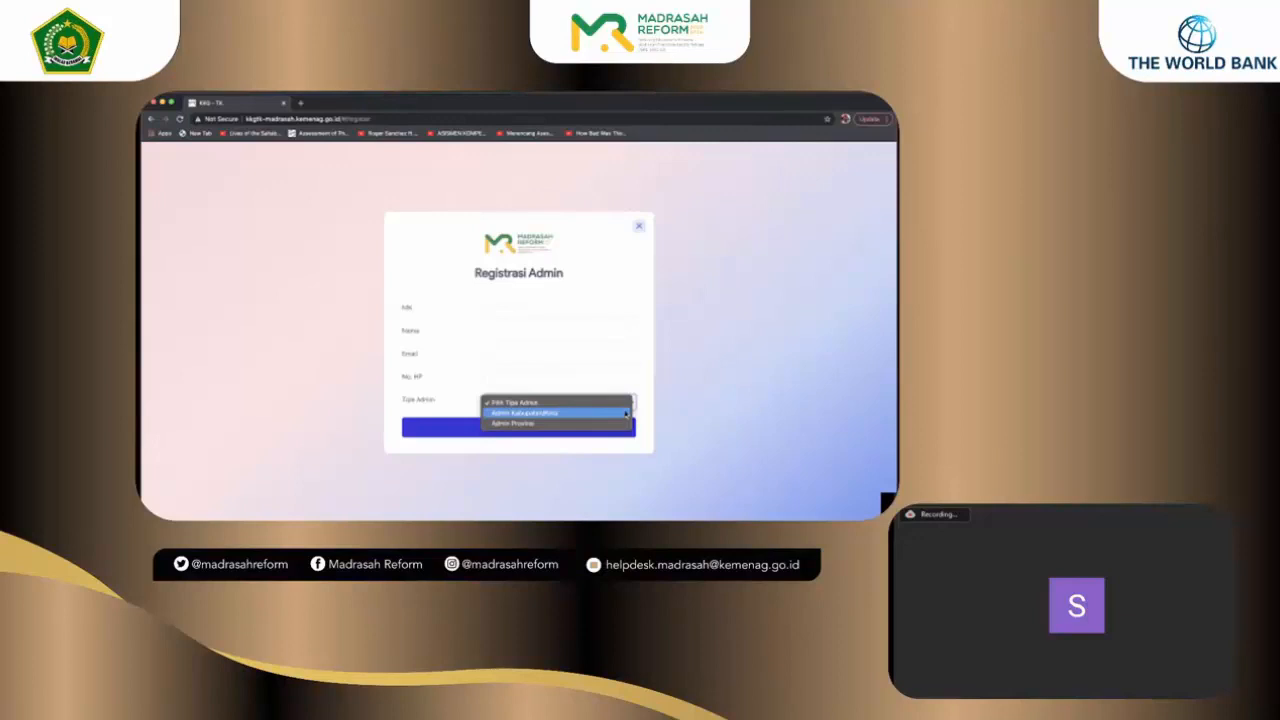
click(631, 408)
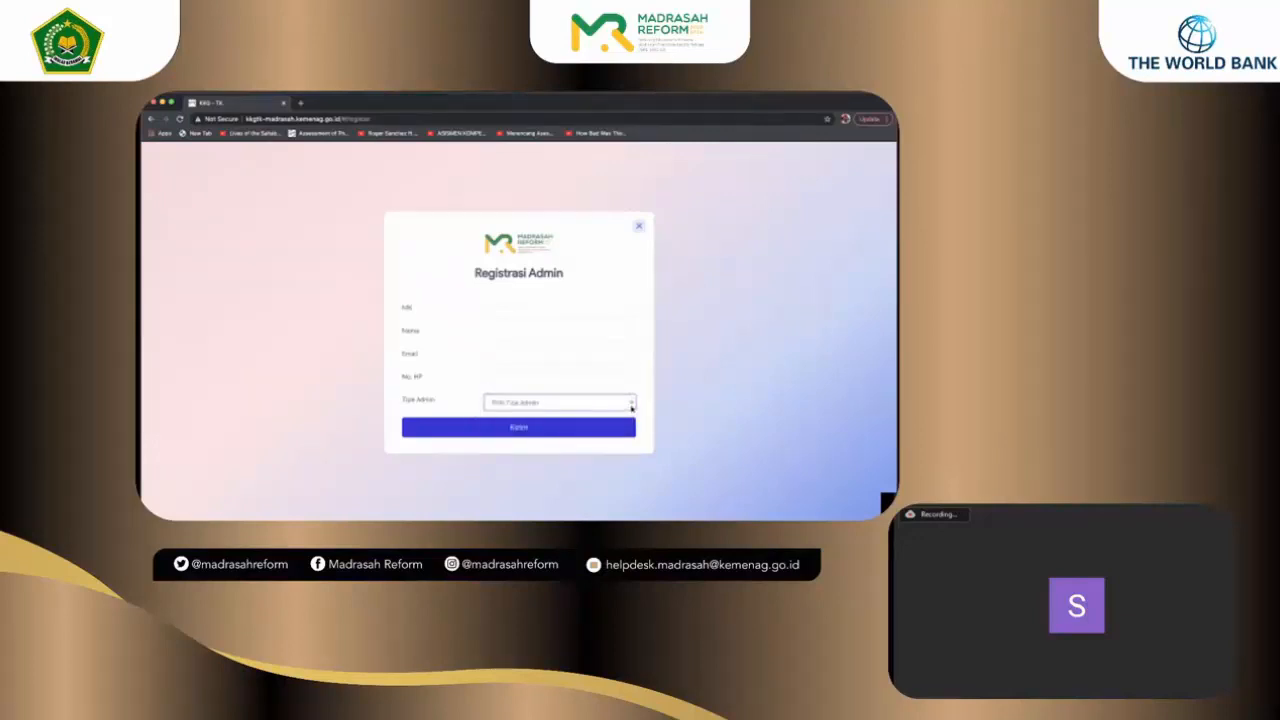
Step: Close and reopen the Registrasi Admin form, then put the cursor in the NIK field
click(639, 226)
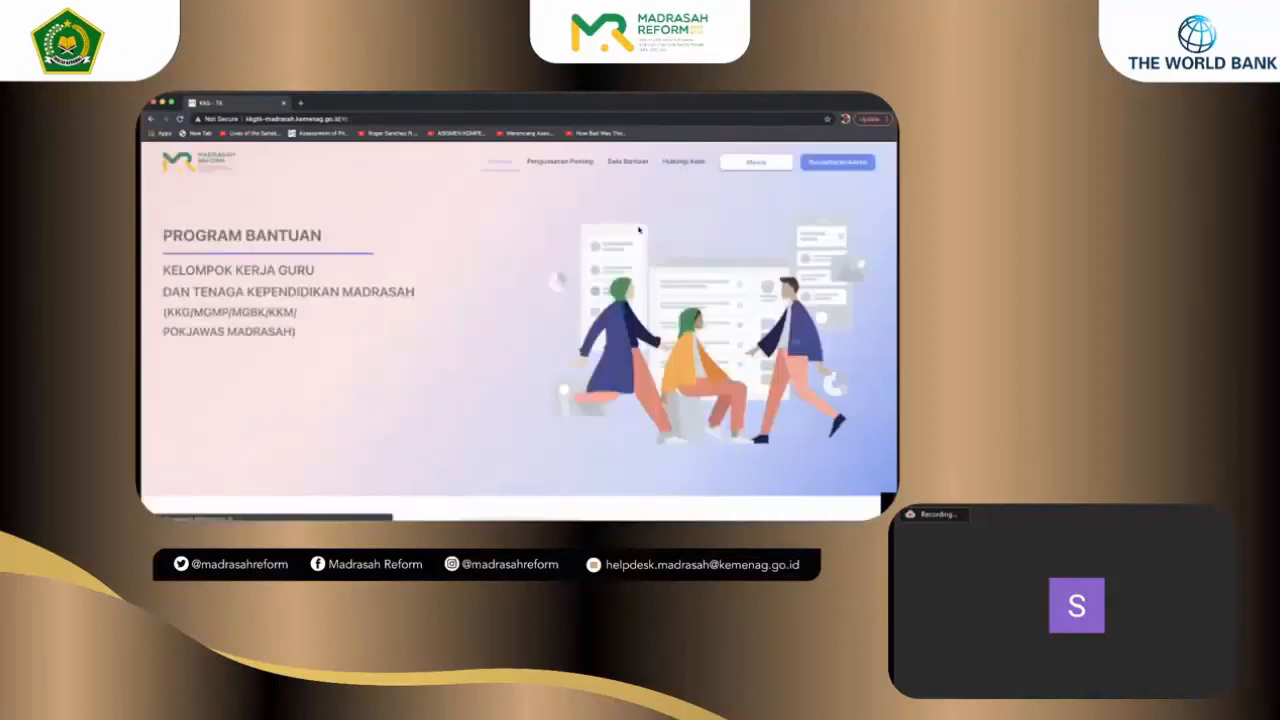
click(834, 167)
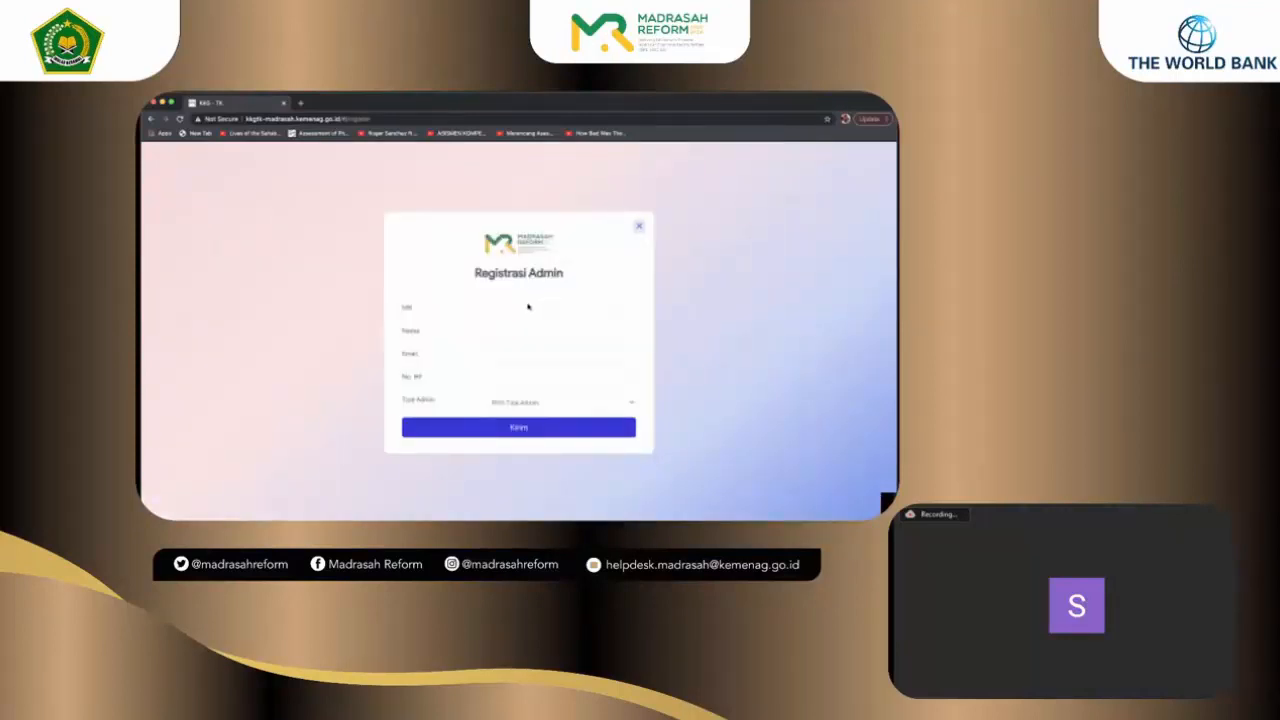
click(526, 310)
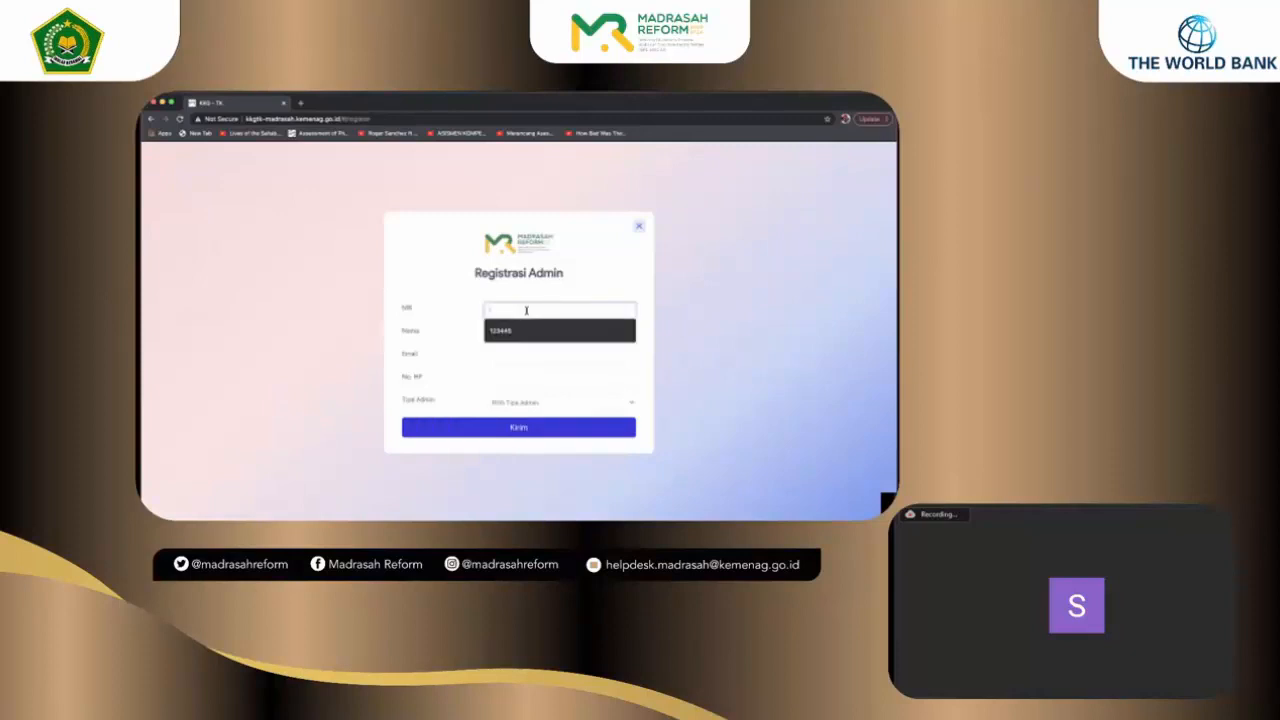
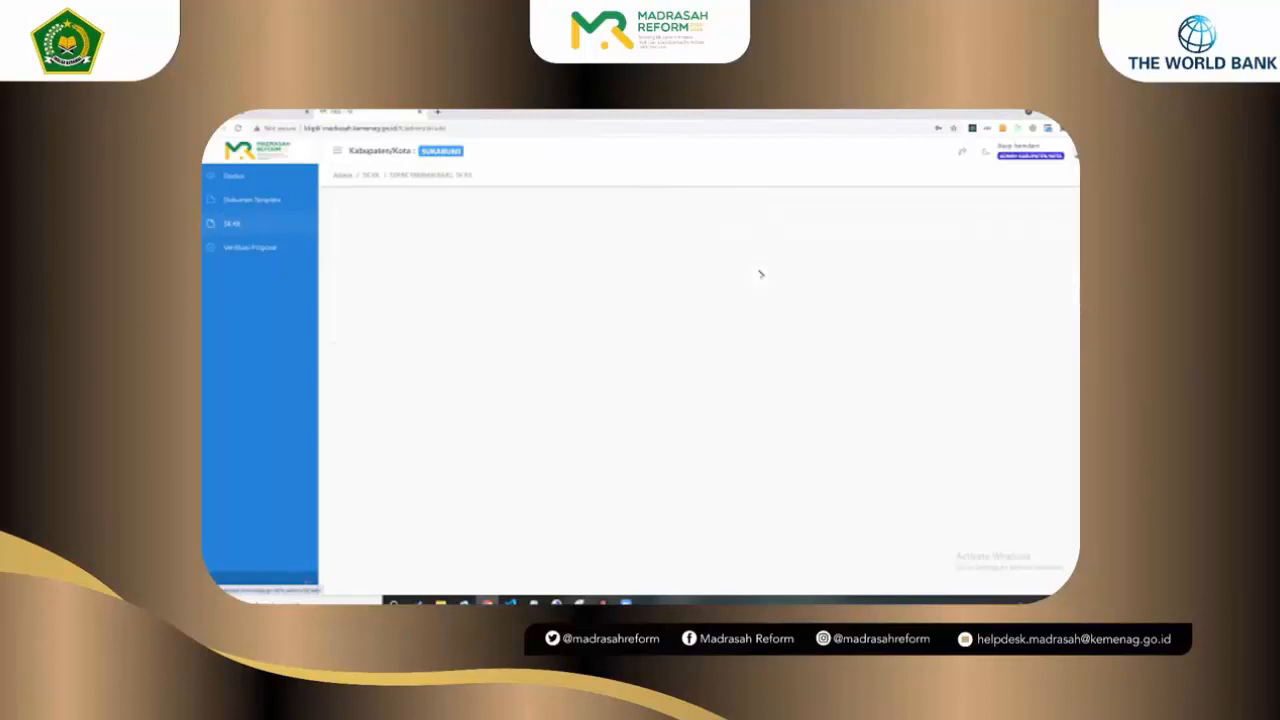
Step: Return to the SK Kelompok Kerja list, open the DRAFT SK for editing, and scroll to Personalia Pengurus
click(990, 215)
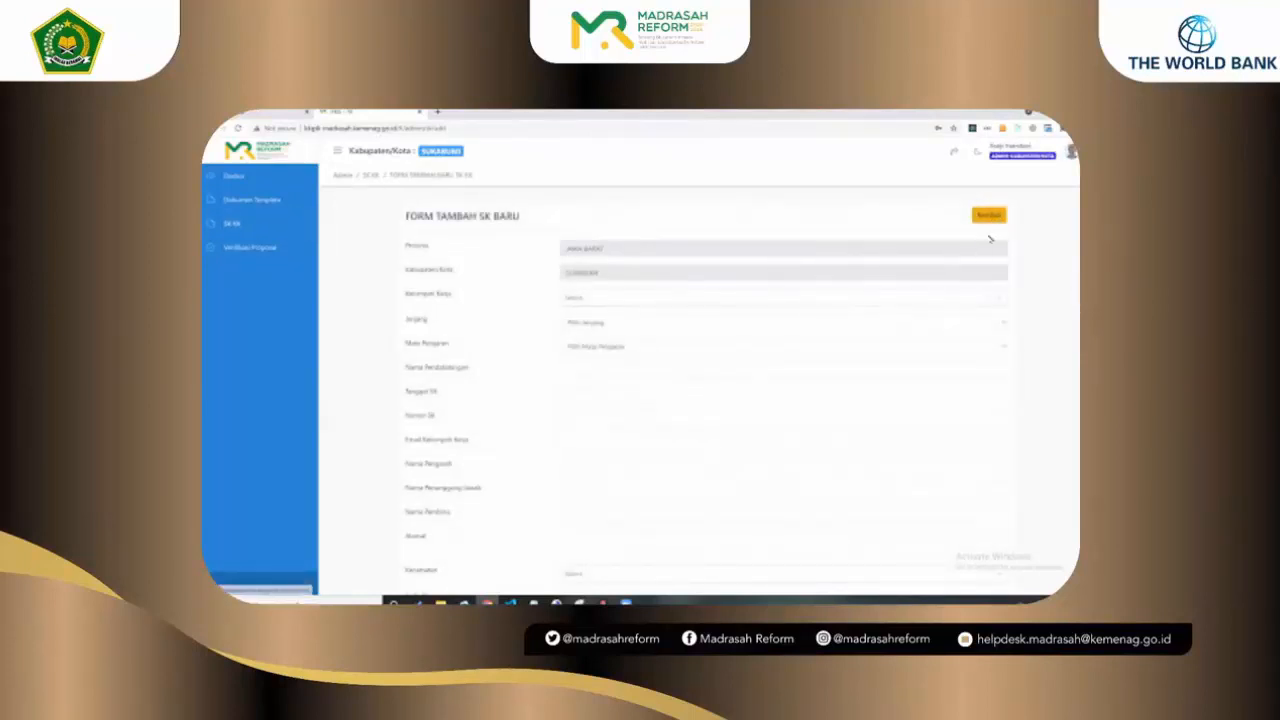
click(972, 300)
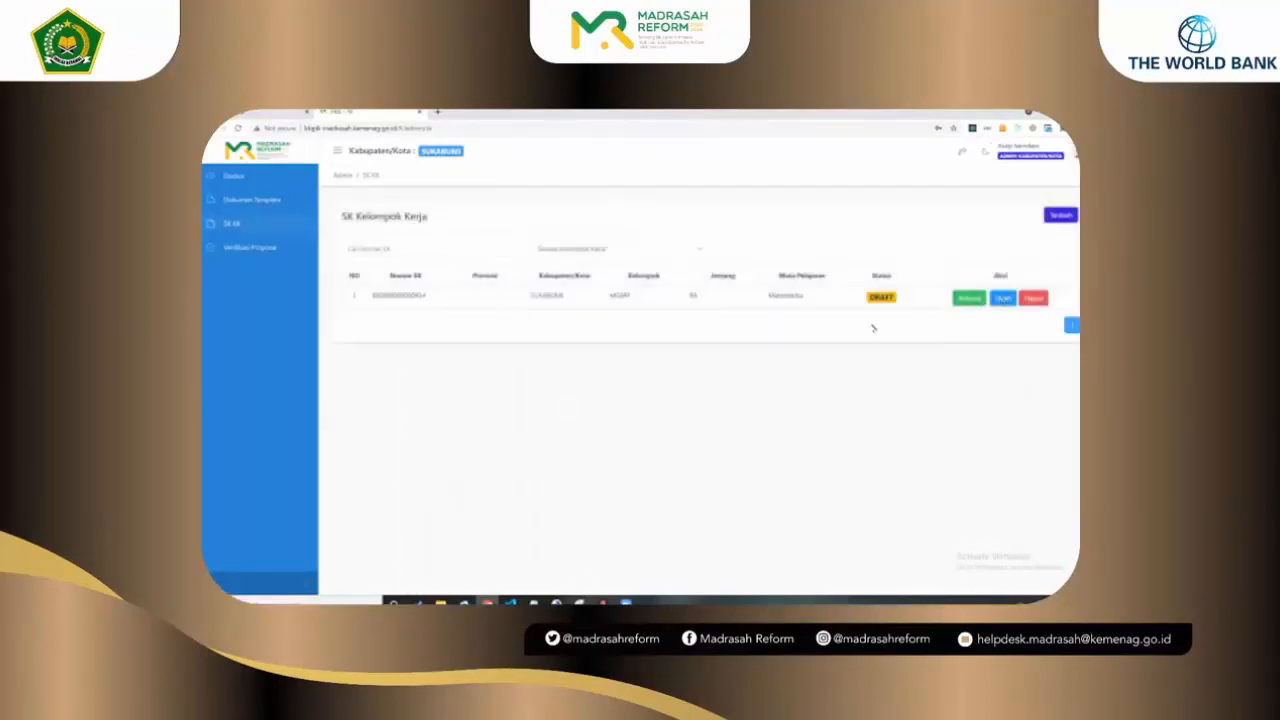
scroll(852, 273, down, 3)
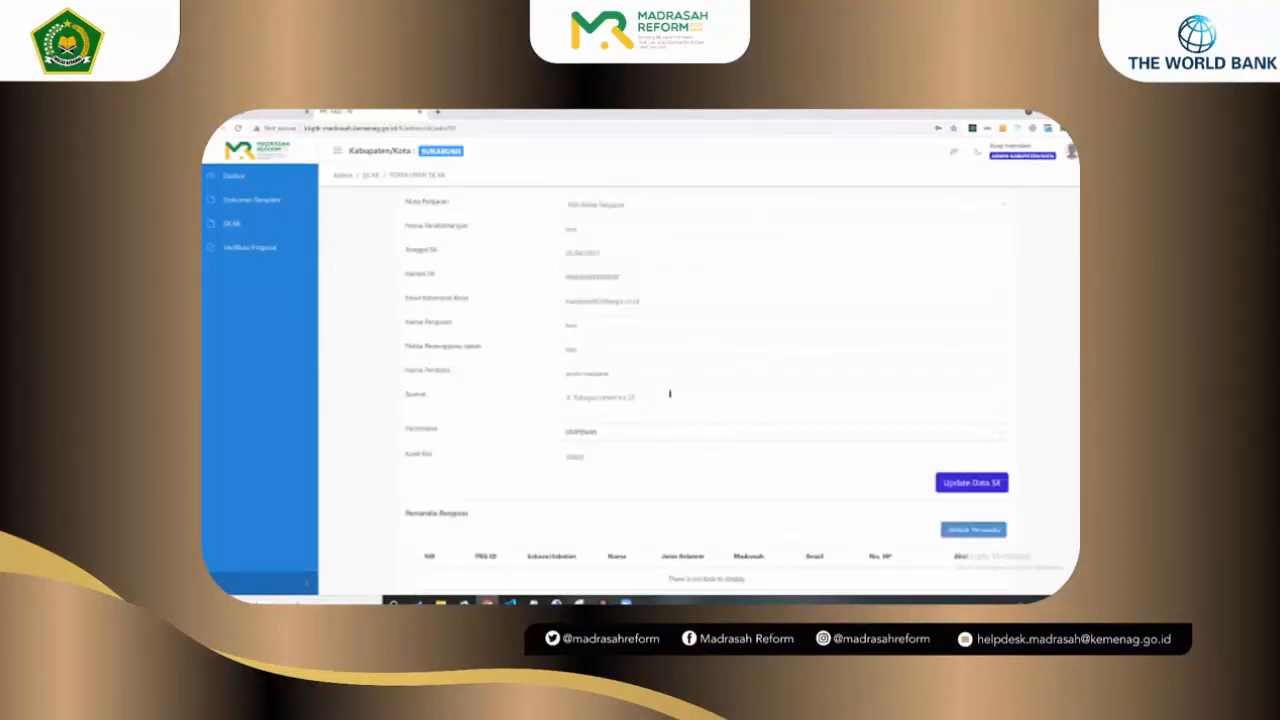
scroll(796, 435, down, 1)
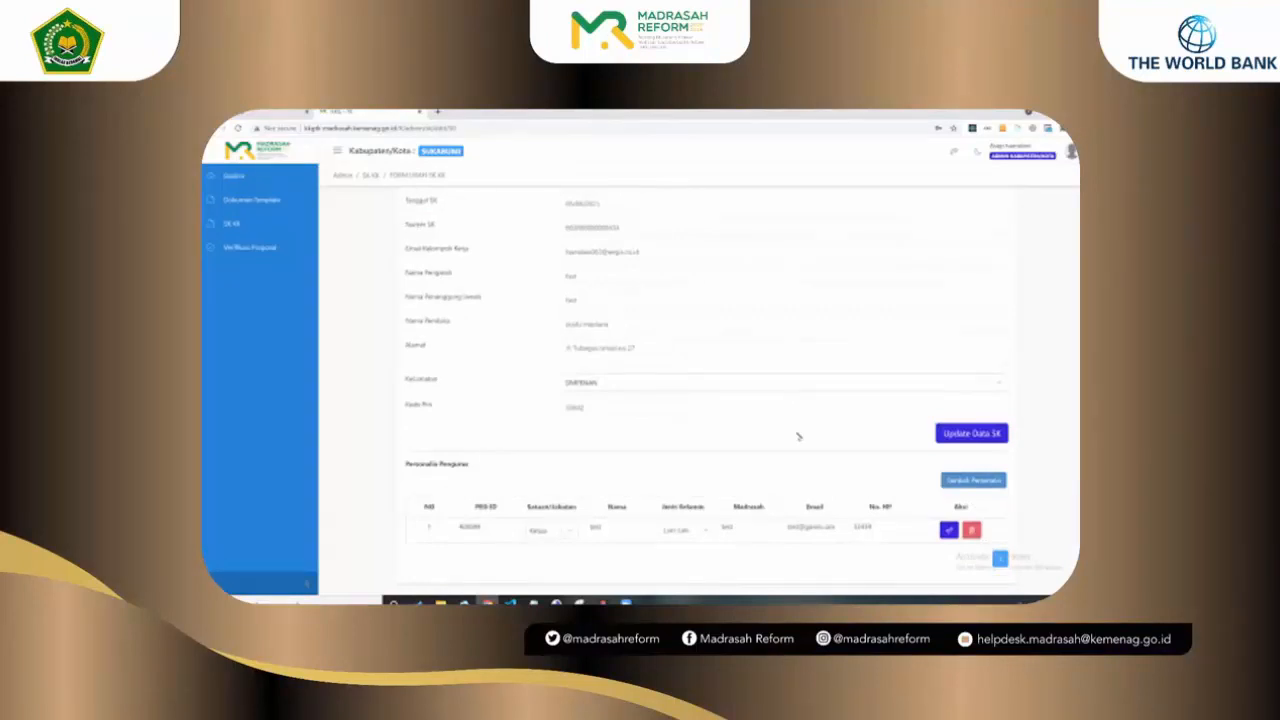
Step: Add a second personnel row with a PEG ID, position Sekretaris, the member's name and gender Perempuan
click(972, 481)
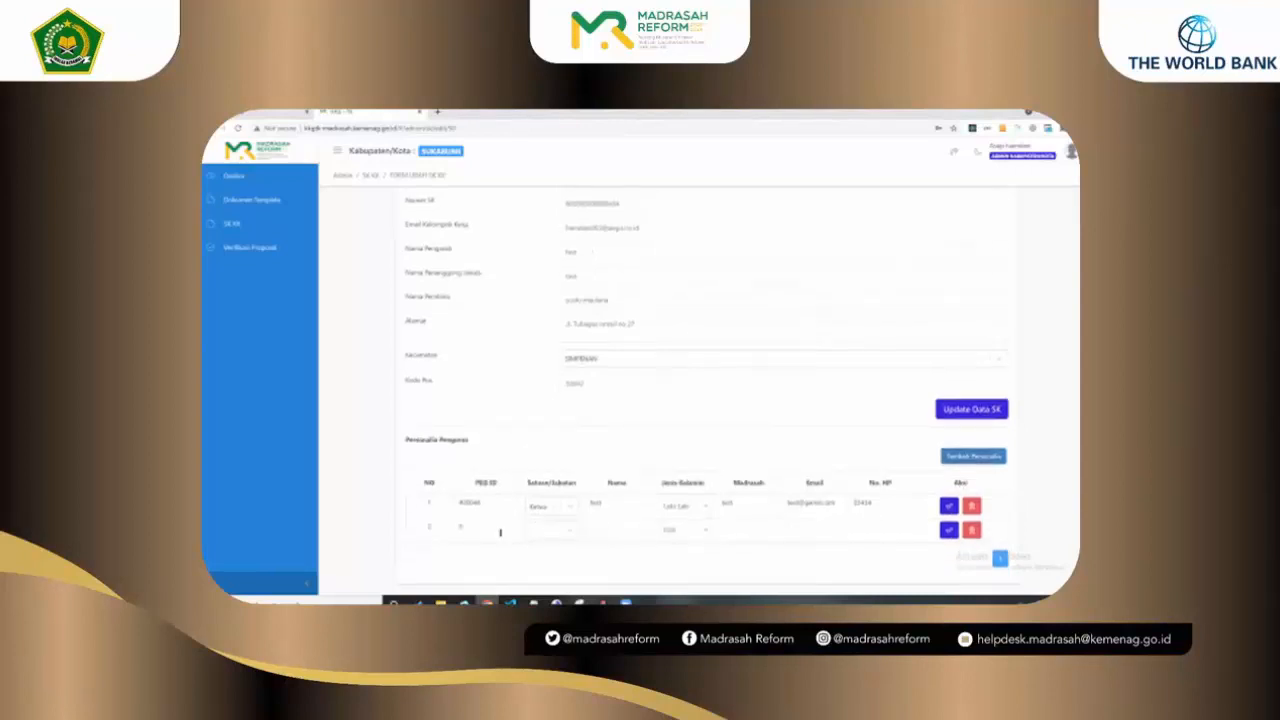
click(500, 532)
text(4000000000)
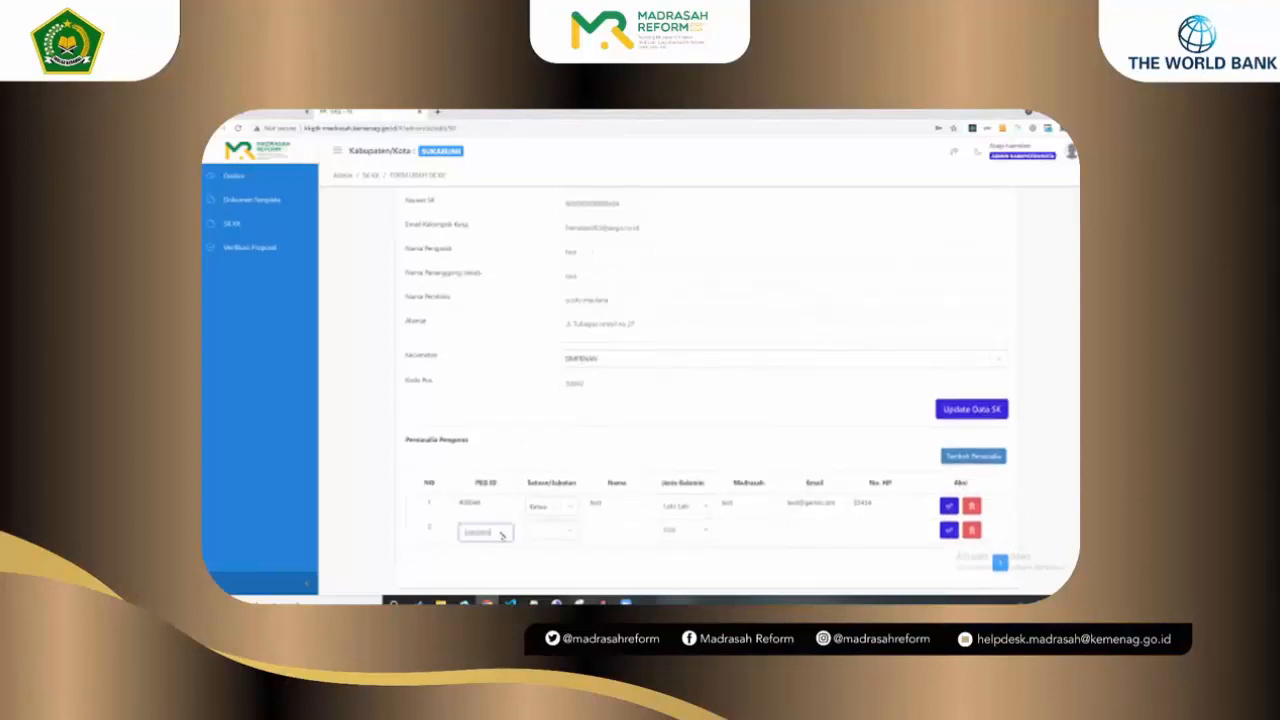
click(545, 530)
click(551, 530)
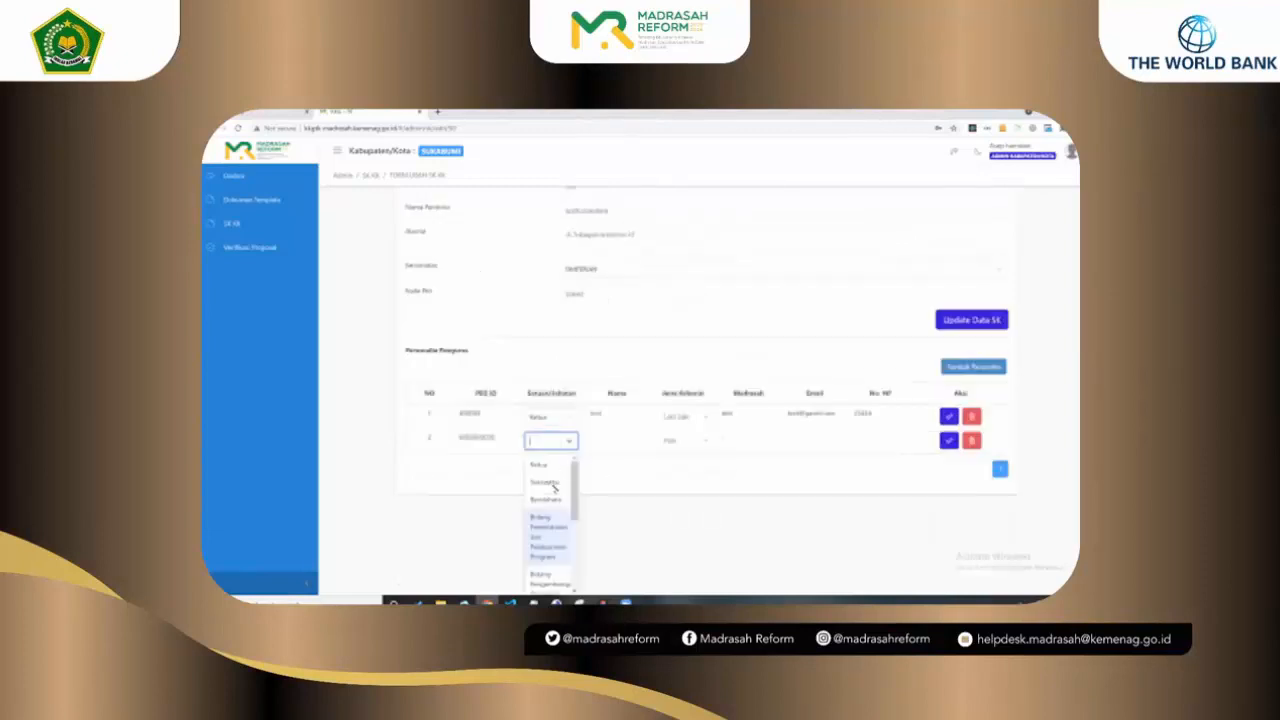
click(570, 480)
click(598, 528)
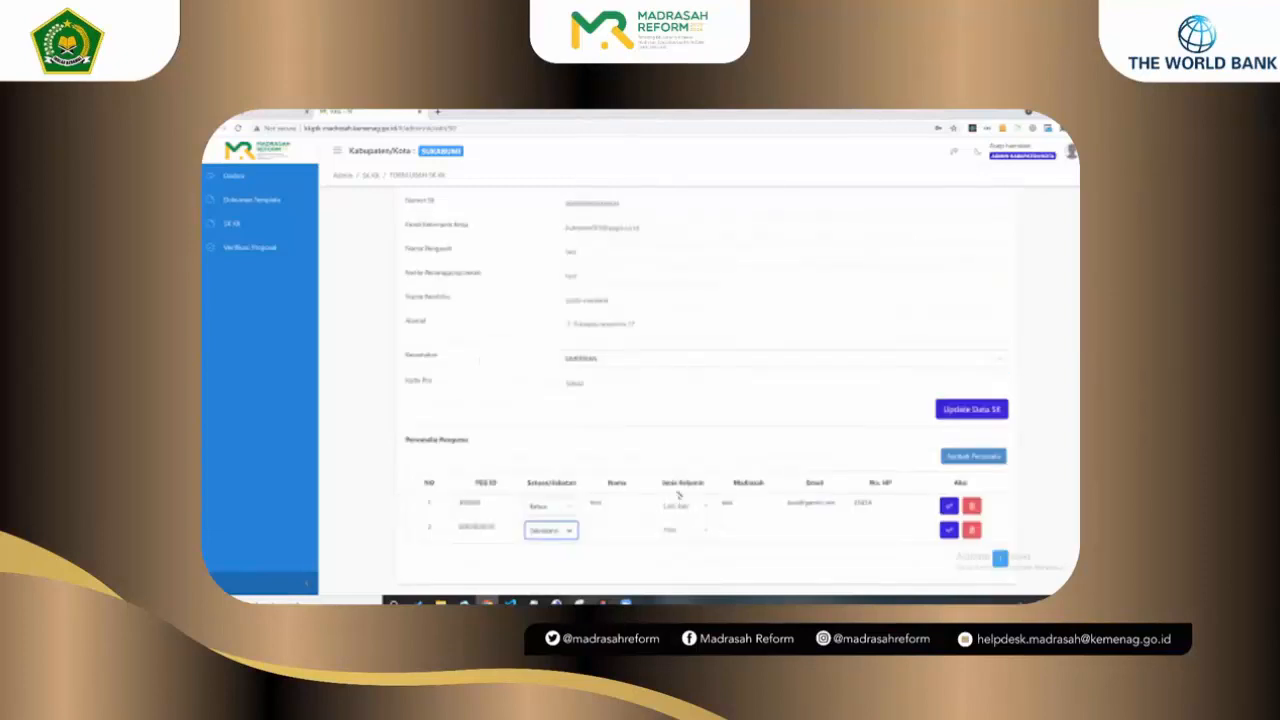
text(test)
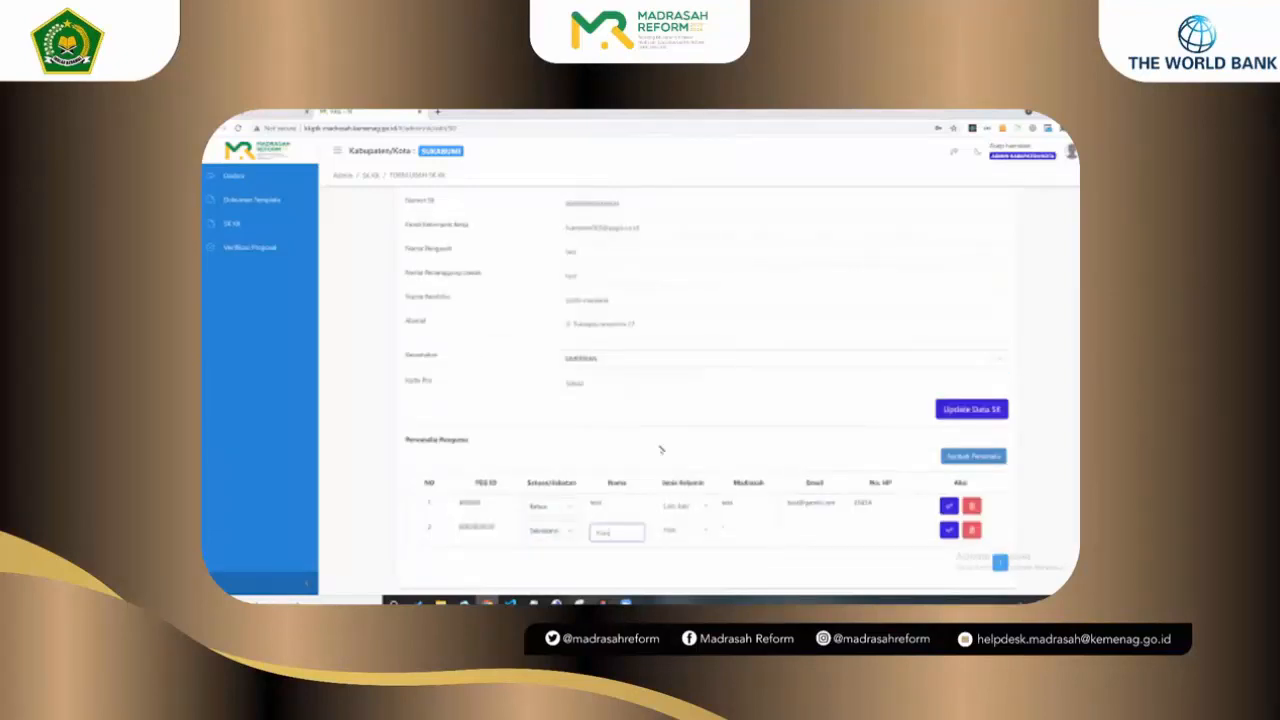
text(al)
click(684, 532)
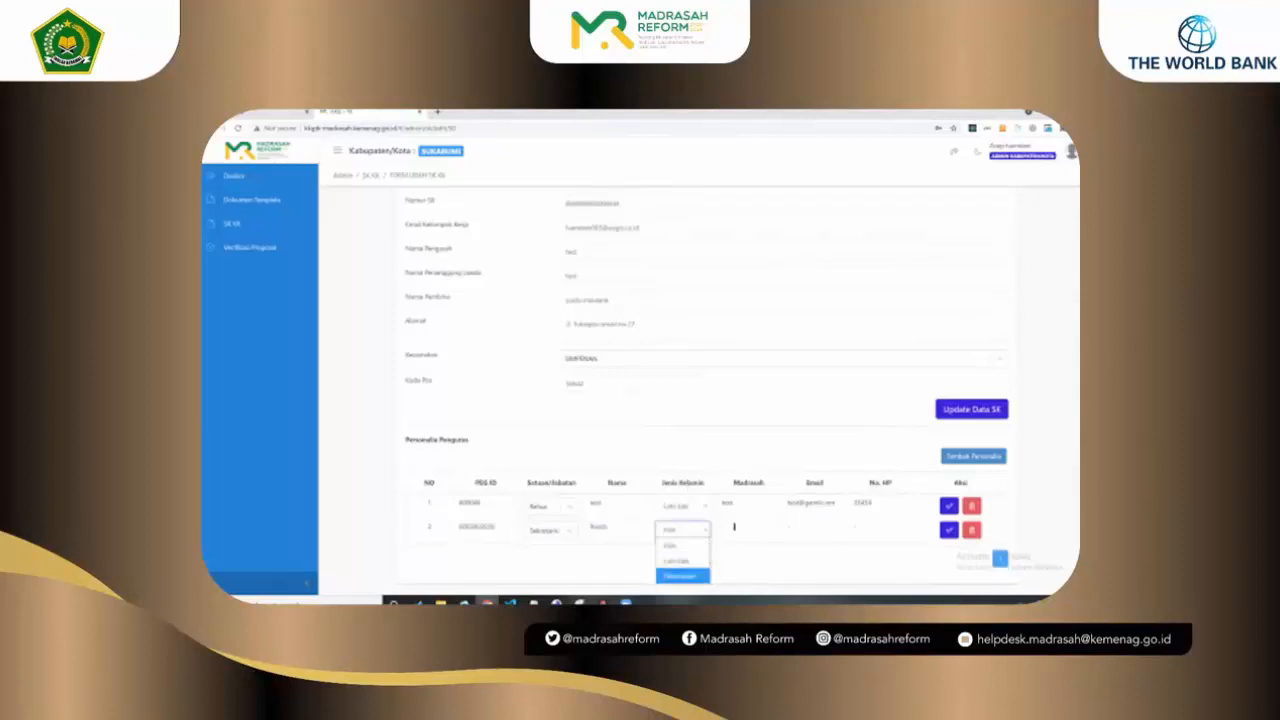
click(680, 574)
Step: Enter row 2's madrasah 'testn 1sukabumi' and e-mail, update row 1's No. HP, and save row 2's phone
click(738, 527)
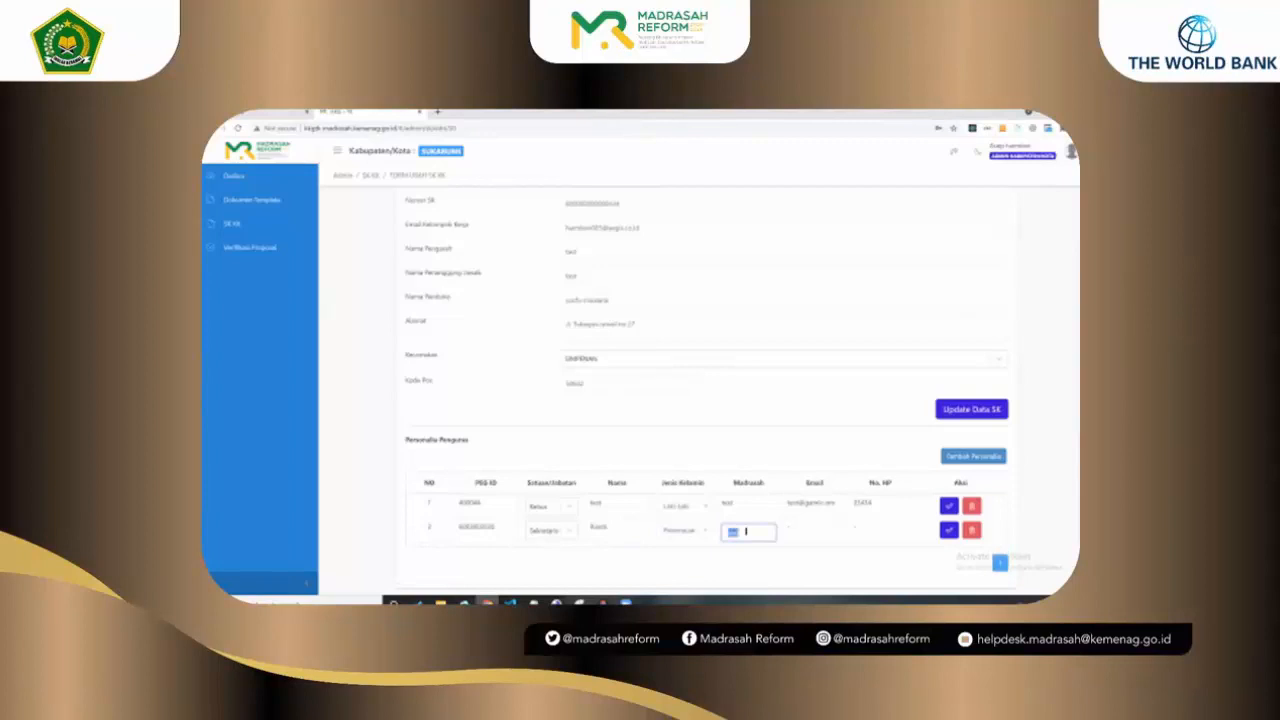
text(testn 1sukabumi)
click(813, 536)
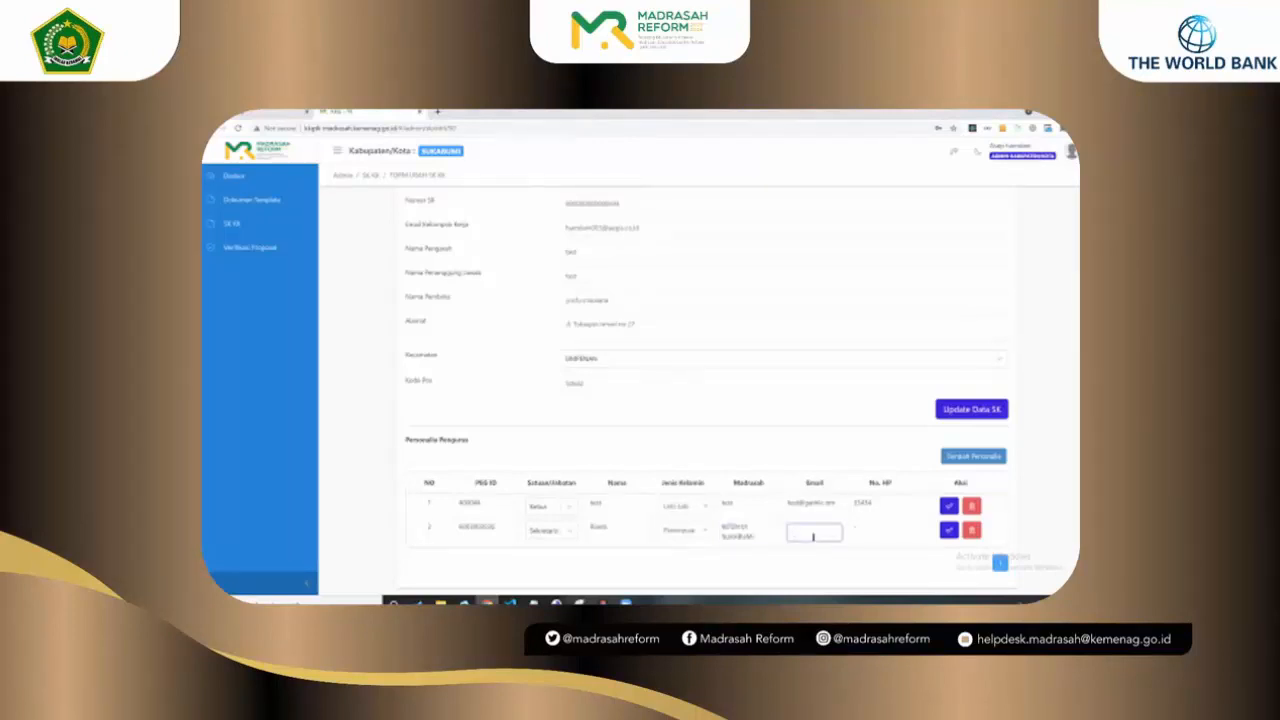
click(873, 530)
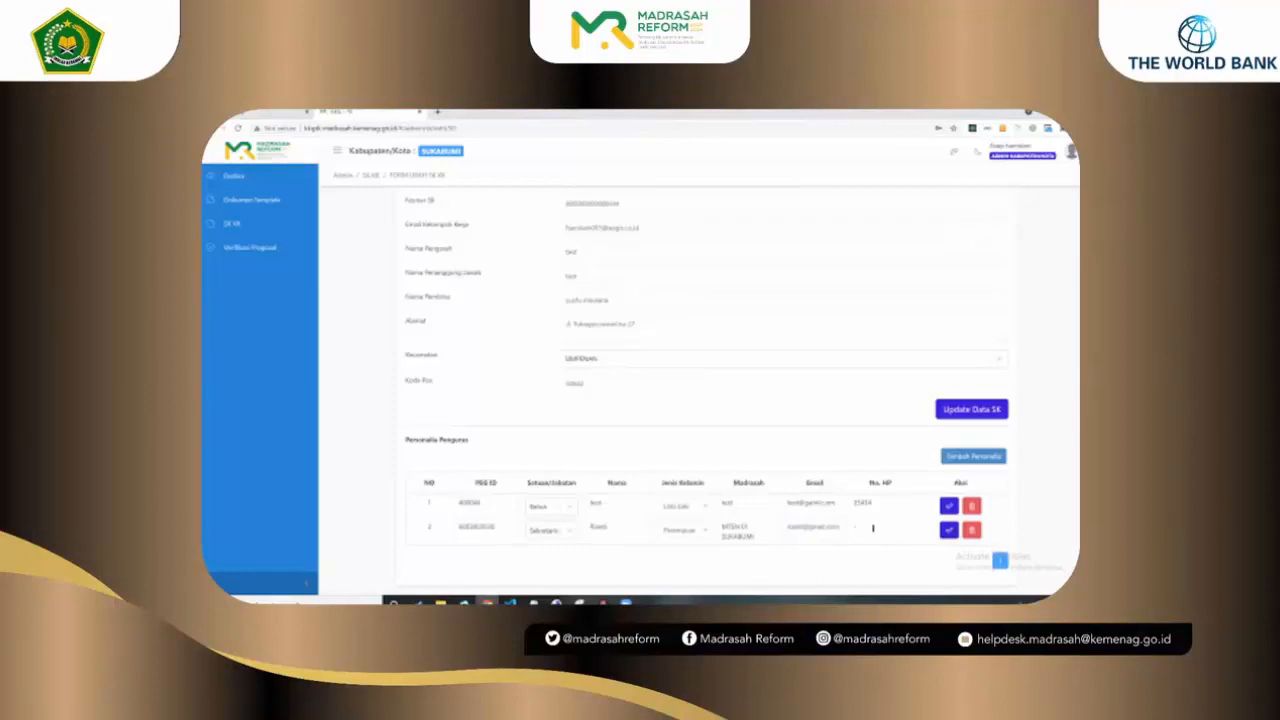
click(870, 505)
click(870, 505)
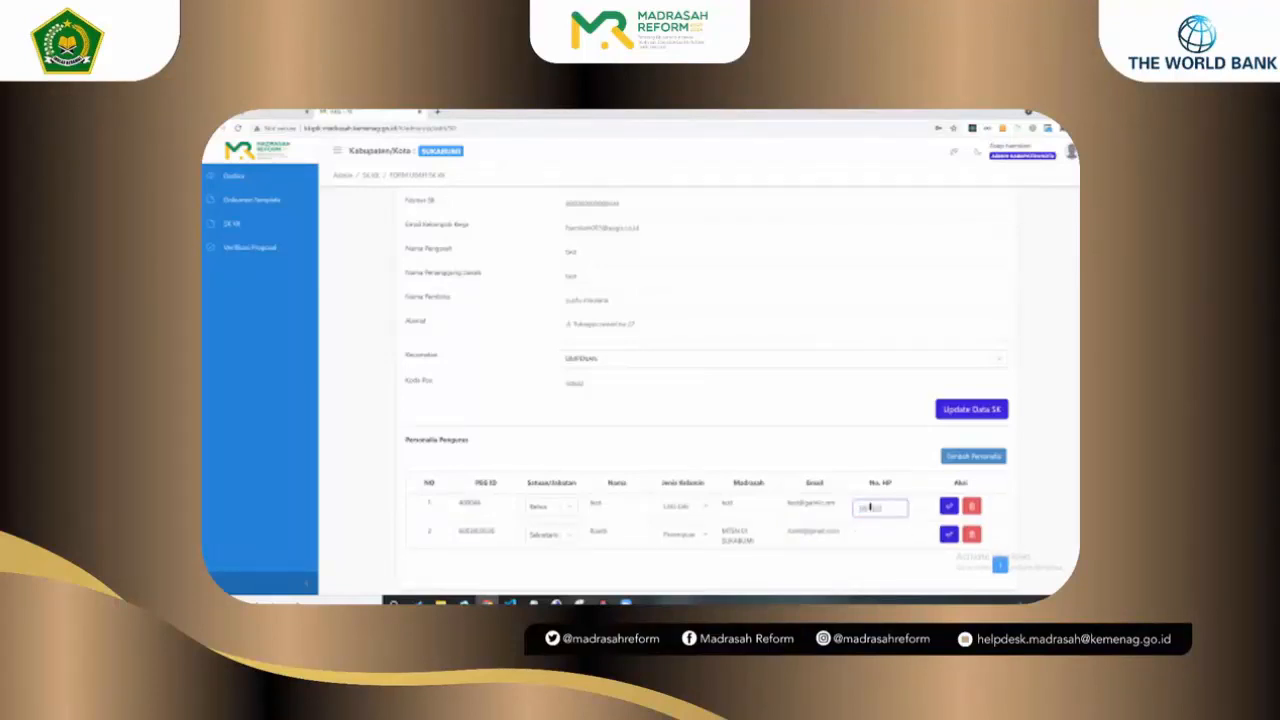
text(68)
click(868, 531)
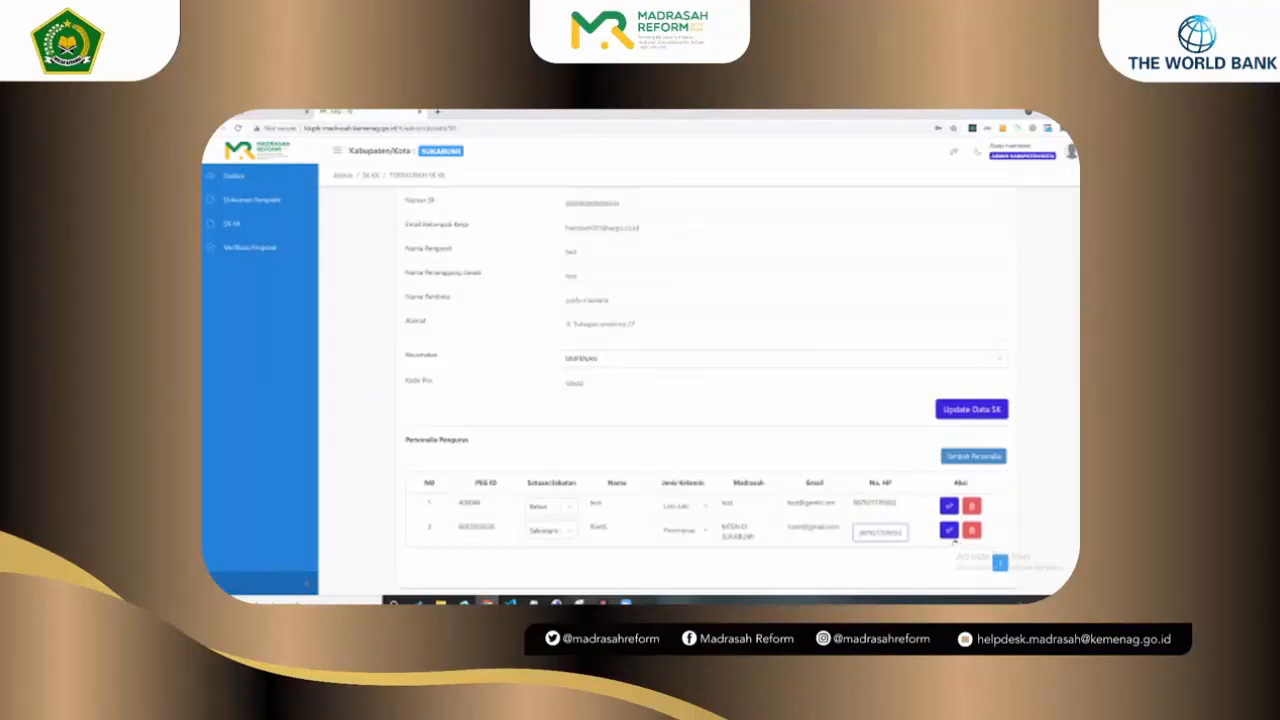
click(948, 530)
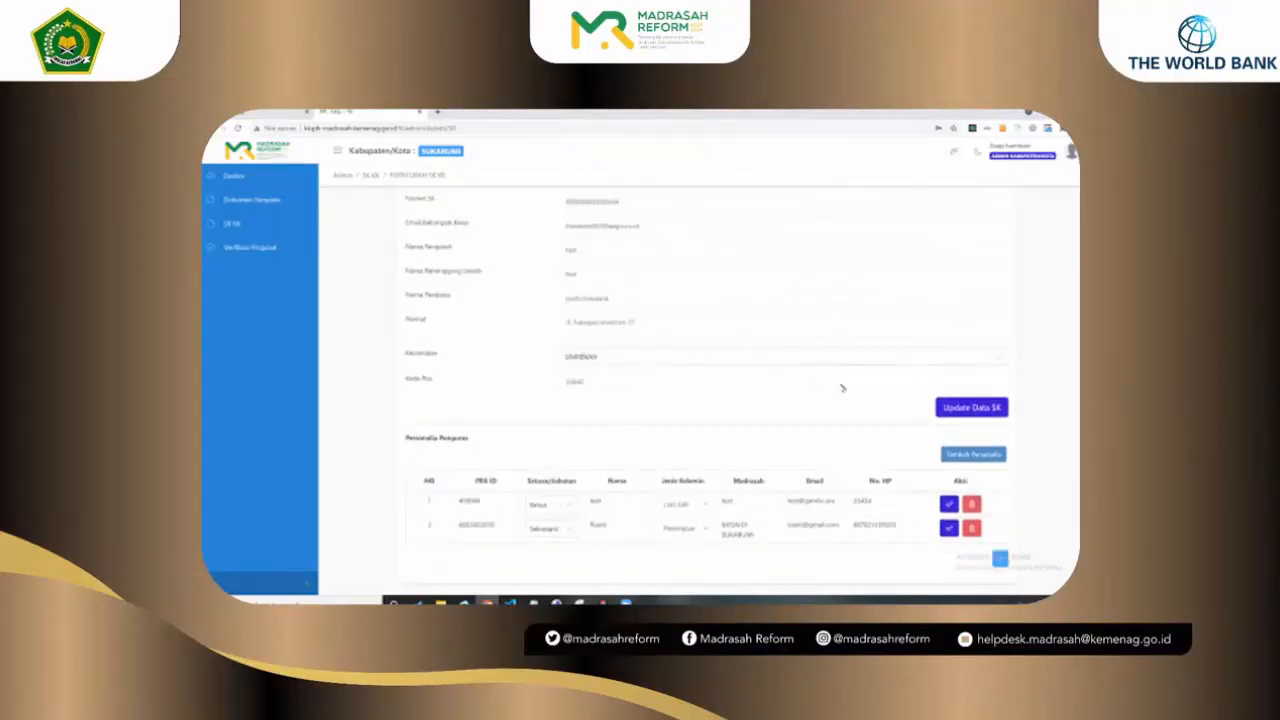
scroll(923, 389, up, 1)
scroll(1001, 581, down, 1)
Step: Add a third personnel row with a pasted ten-digit ID, position Bendahara, the member's name and gender Perempuan
click(972, 455)
scroll(484, 500, down, 1)
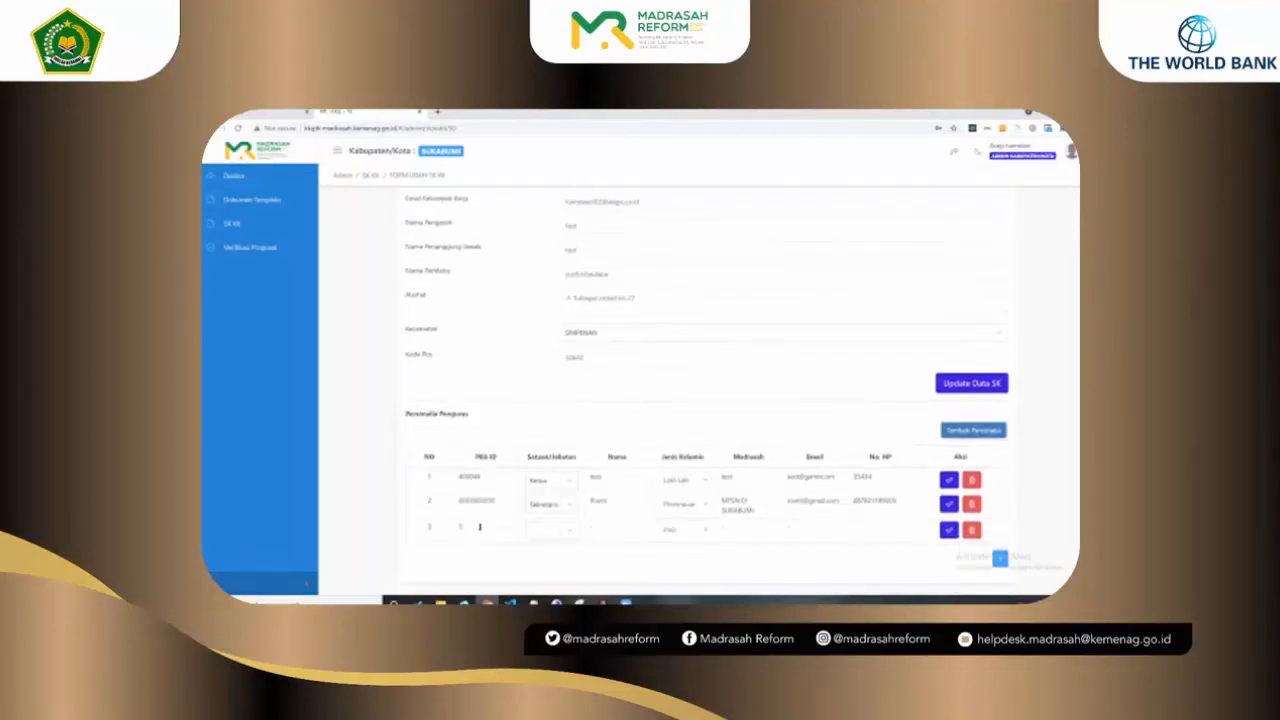
click(480, 527)
click(482, 504)
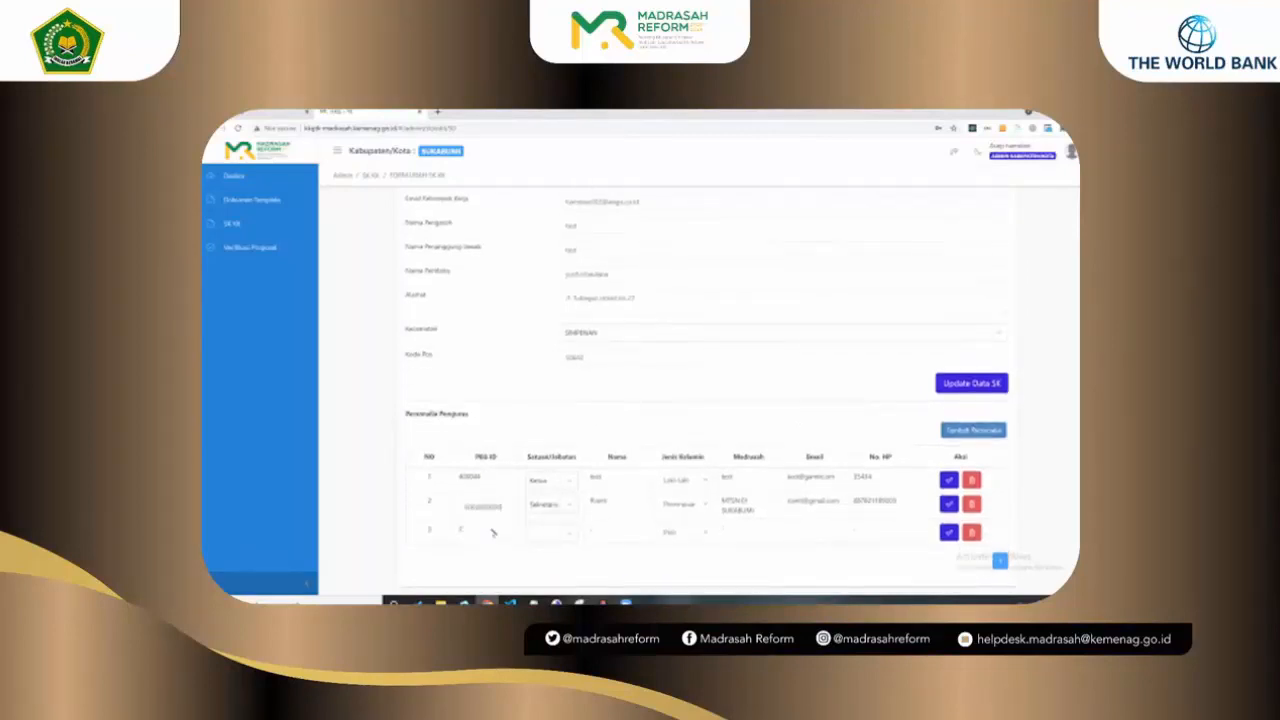
click(493, 533)
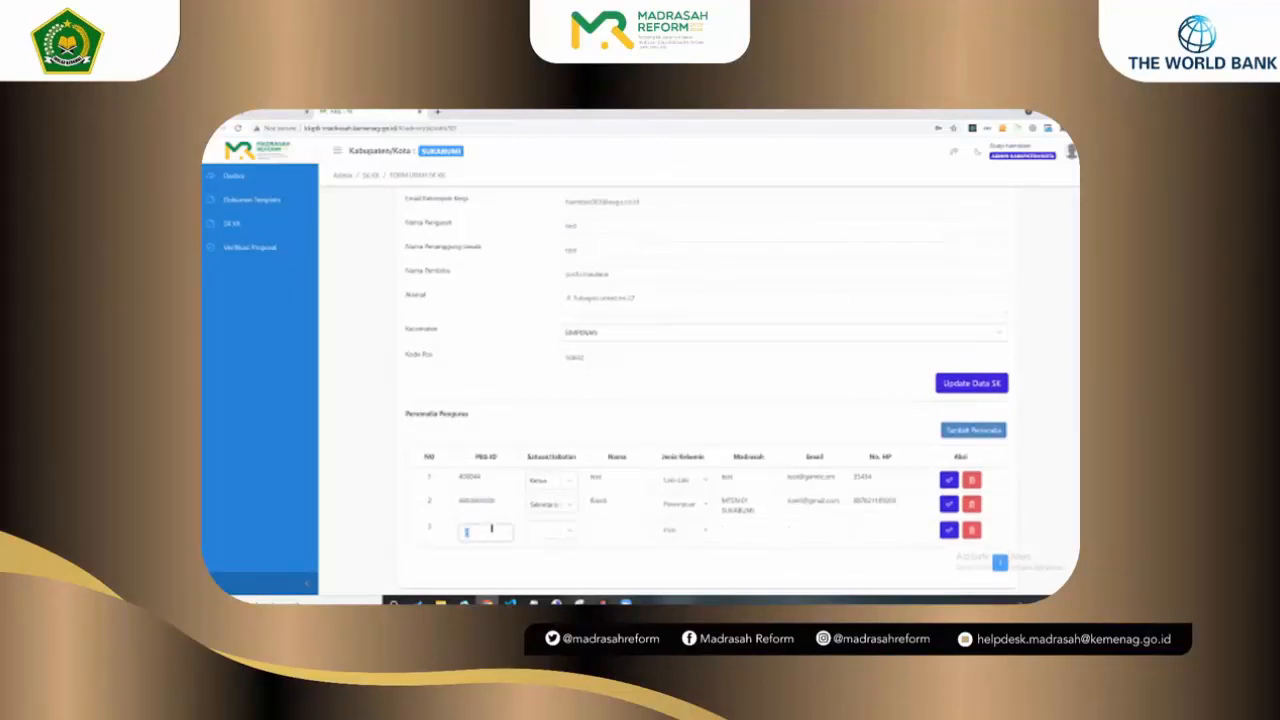
key(ctrl+v)
click(545, 530)
click(547, 498)
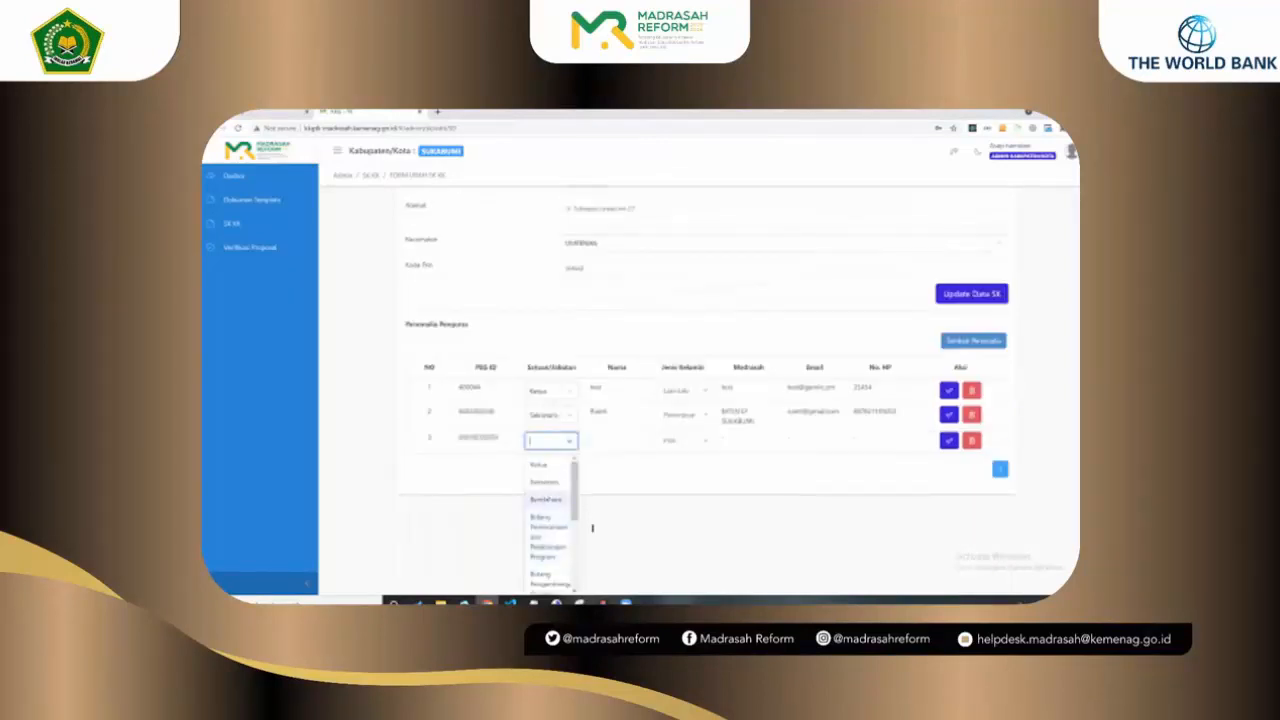
key(Tab)
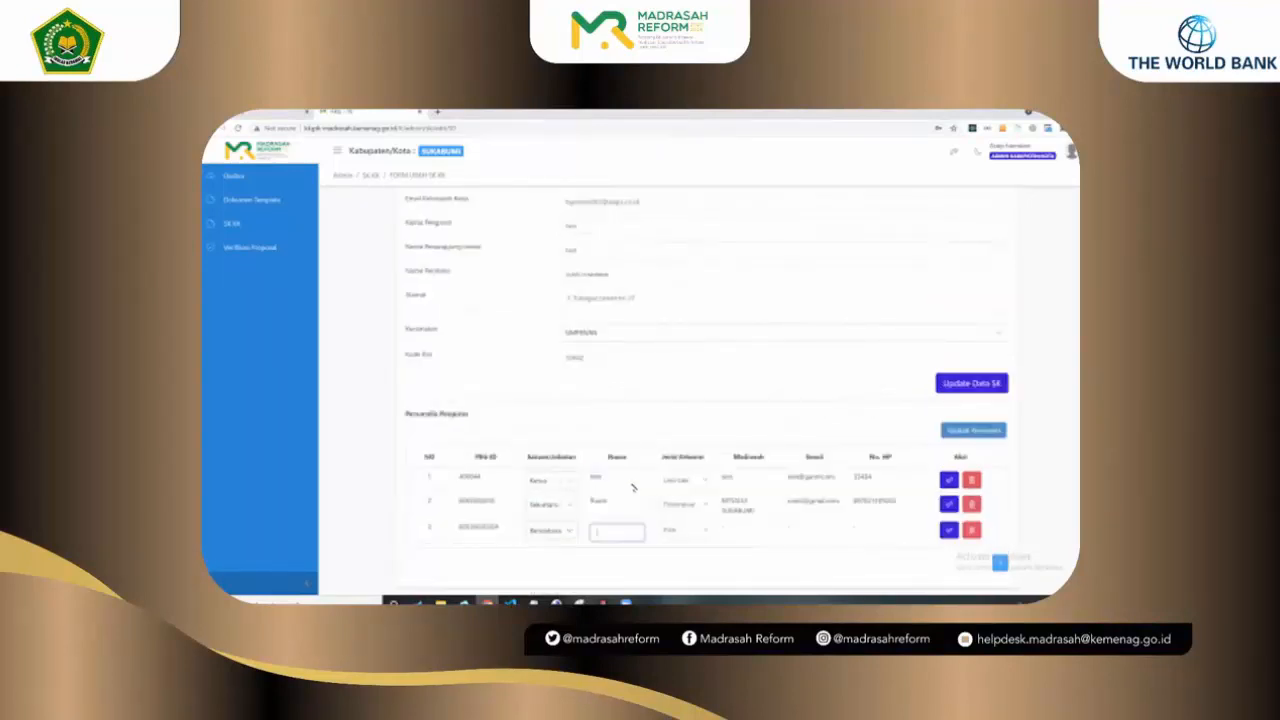
text(budiman)
key(Tab)
key(space)
key(Down)
key(Down)
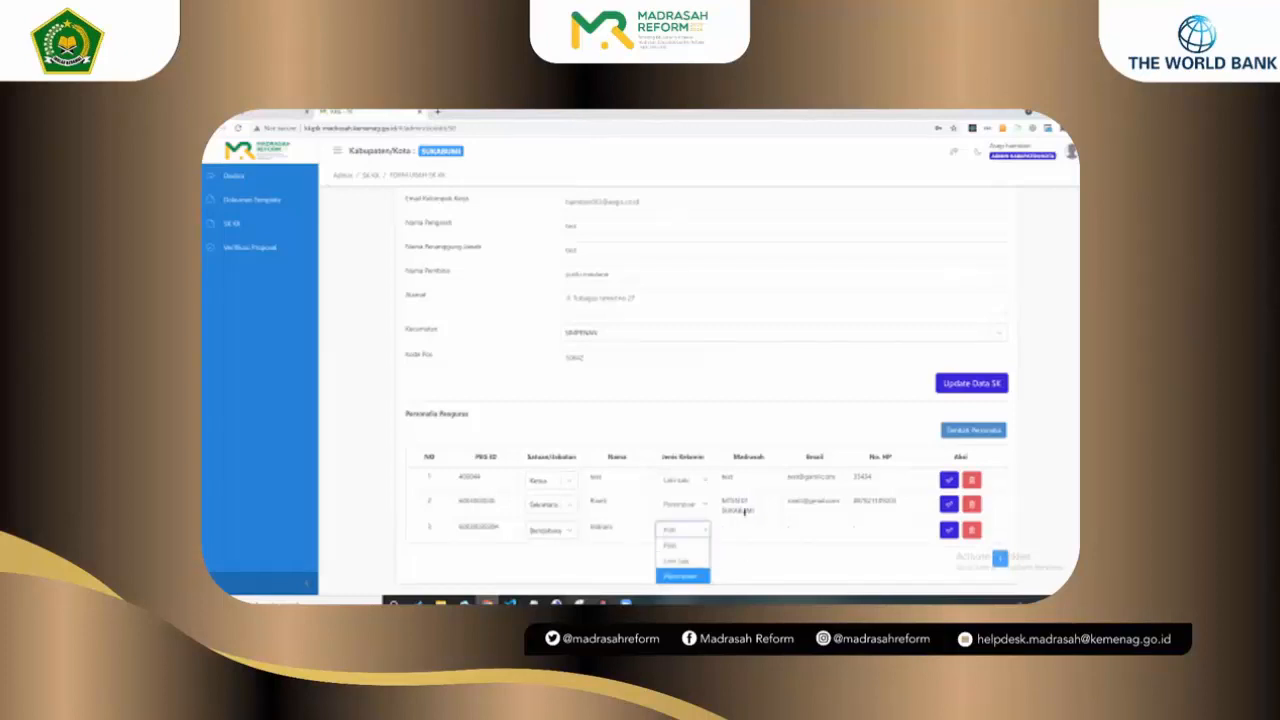
key(Return)
Step: Give row 3 the same madrasah and phone as row 2, enter its e-mail, and save the row
click(745, 528)
click(745, 507)
key(ctrl+a)
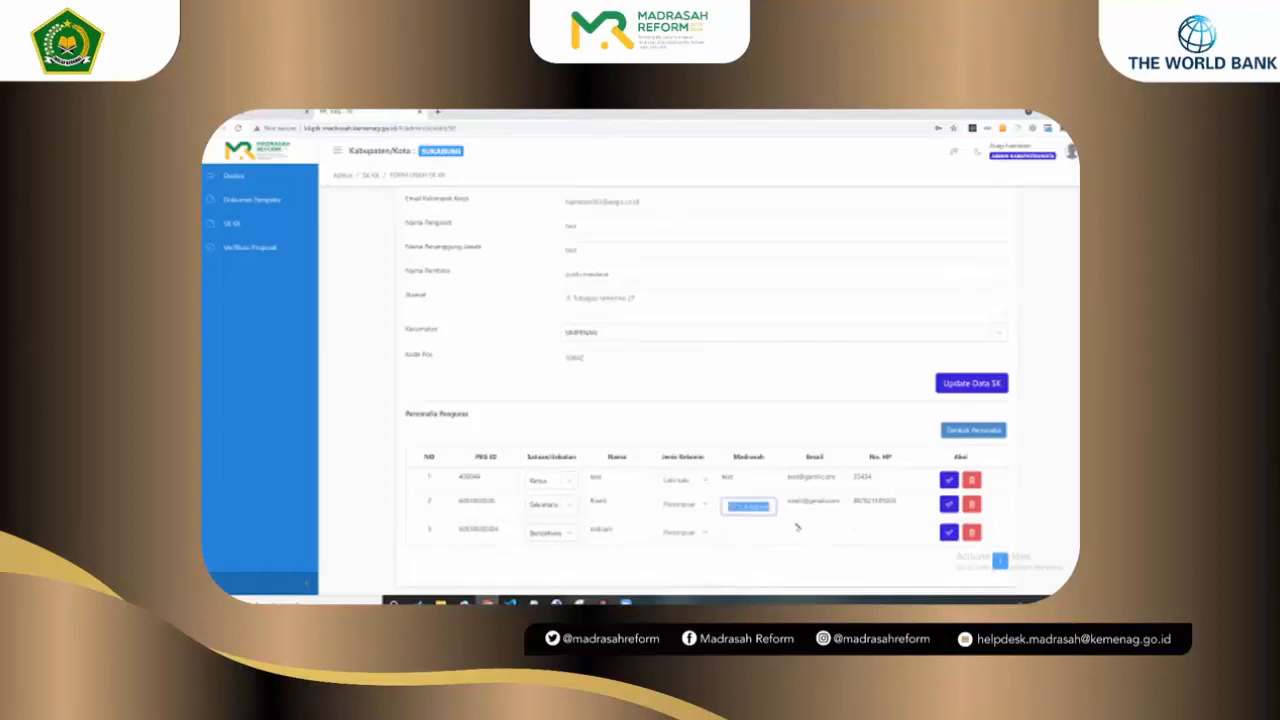
key(ctrl+c)
key(Down)
key(ctrl+v)
key(Tab)
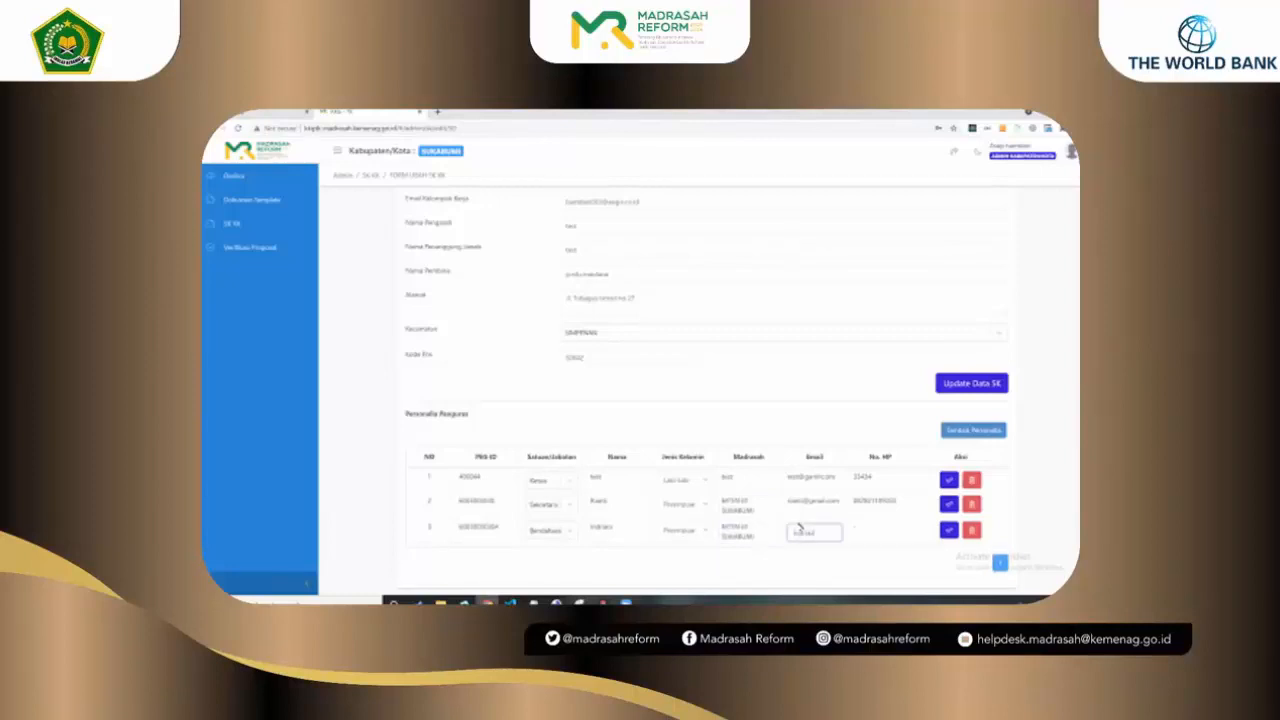
click(880, 505)
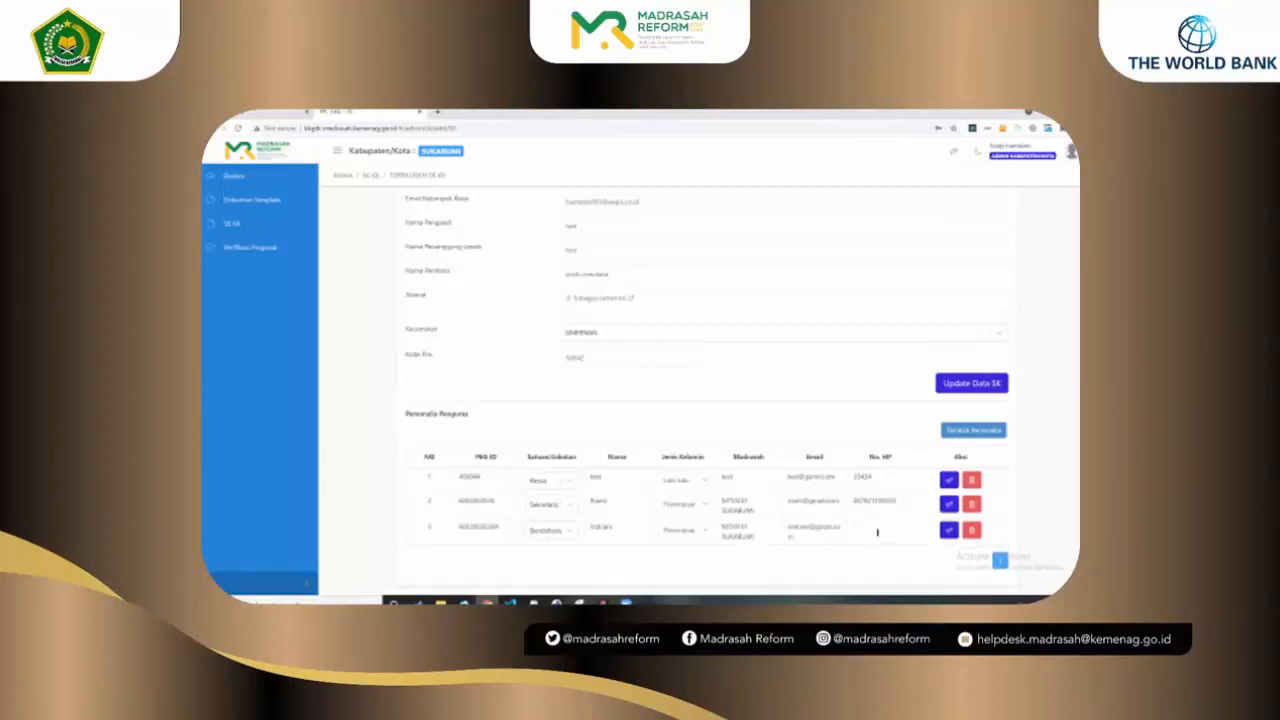
key(ctrl+a)
key(ctrl+c)
click(877, 532)
key(ctrl+v)
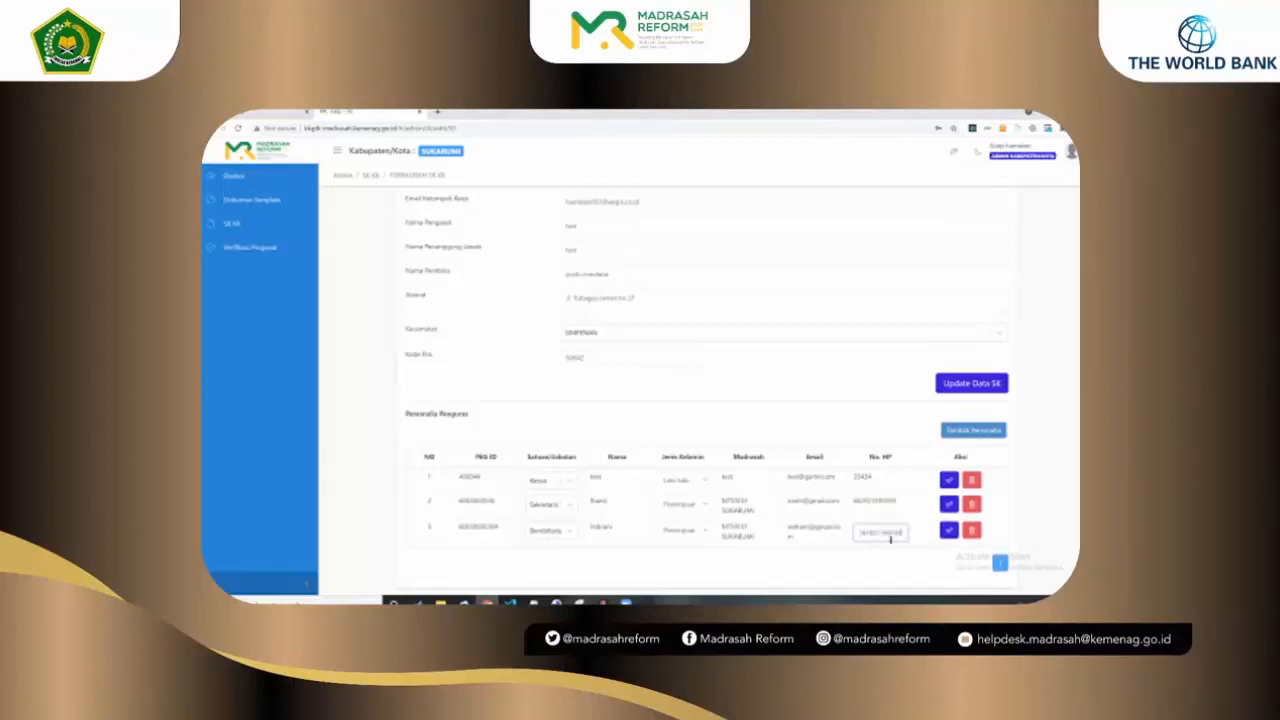
click(947, 531)
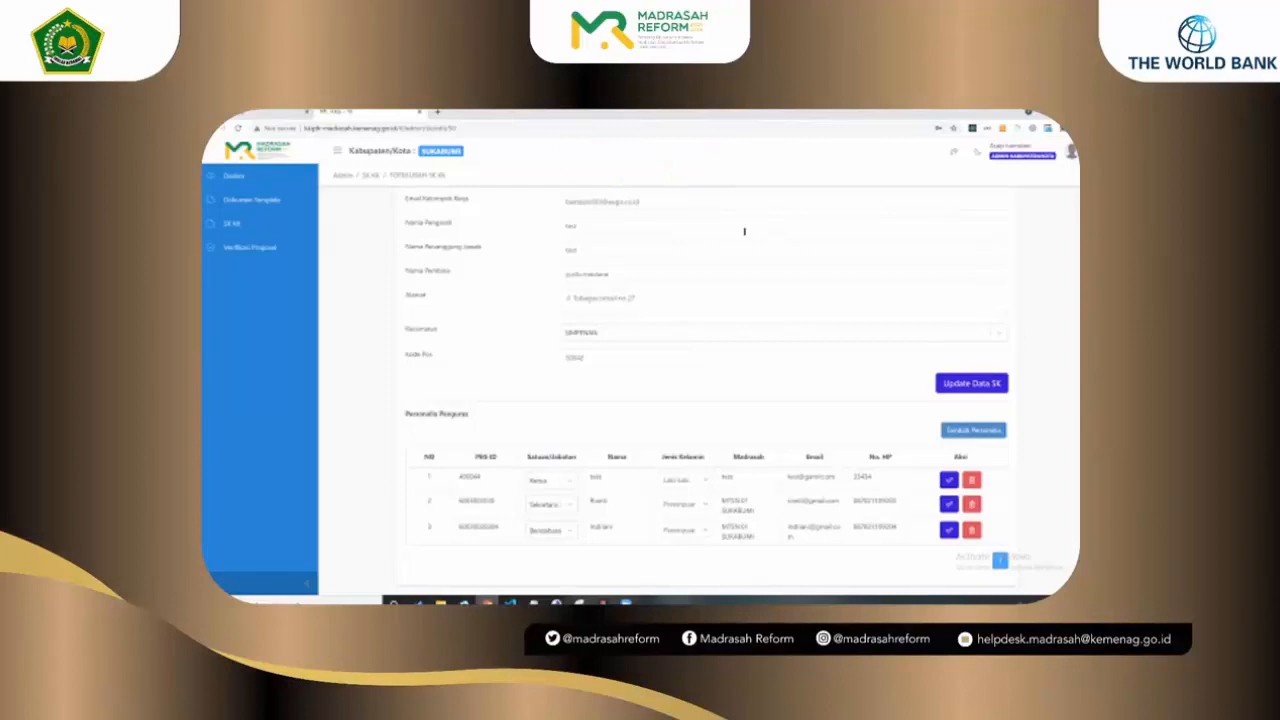
scroll(748, 236, up, 4)
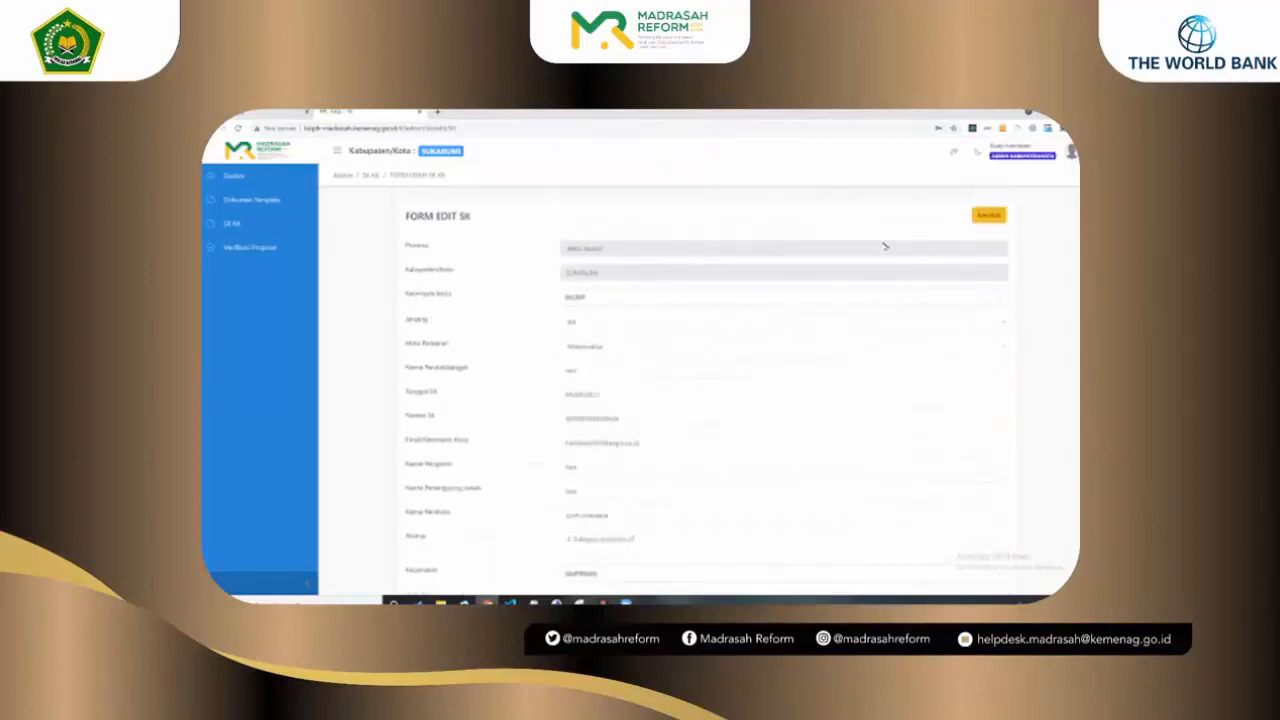
scroll(880, 246, down, 5)
scroll(660, 337, up, 3)
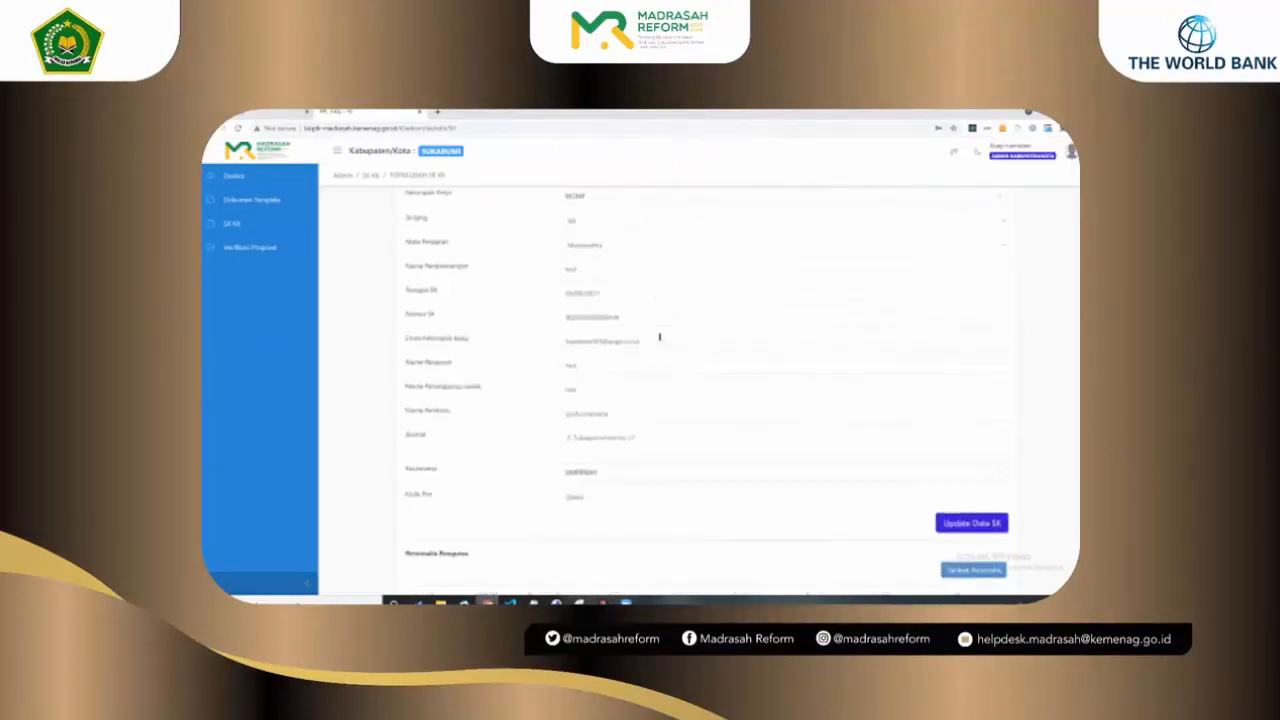
scroll(648, 286, up, 3)
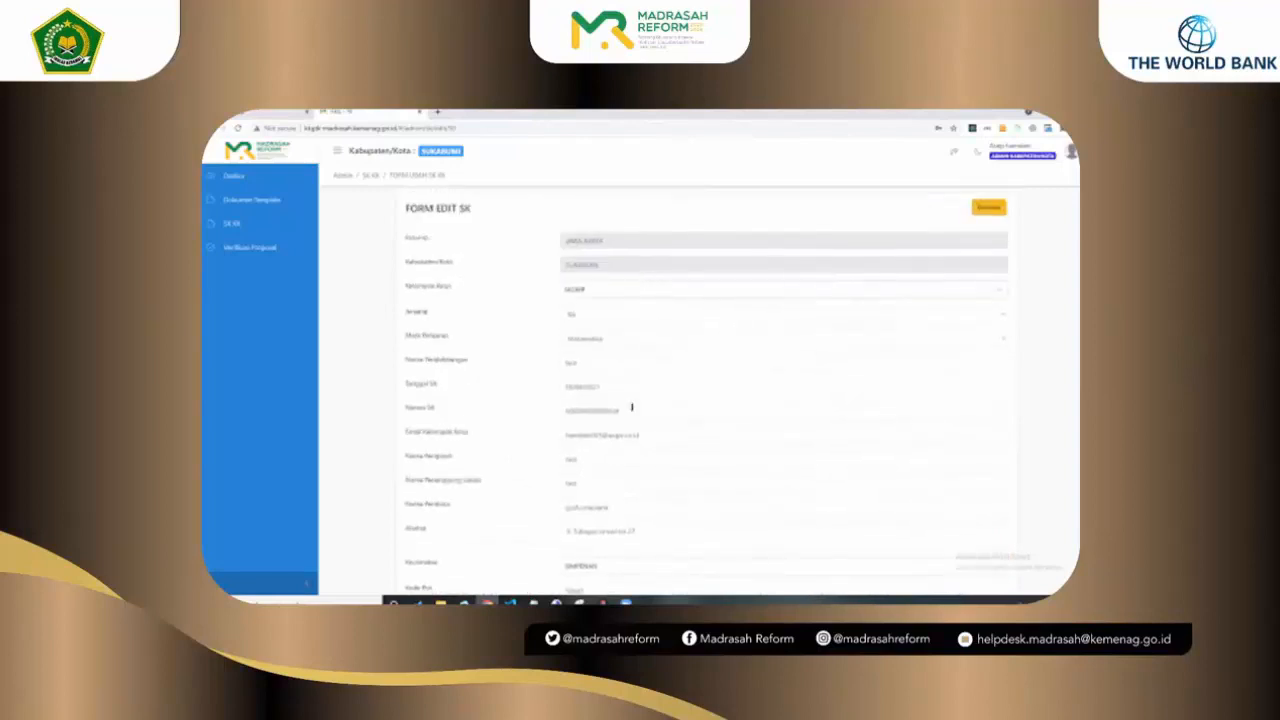
scroll(632, 407, down, 2)
click(633, 443)
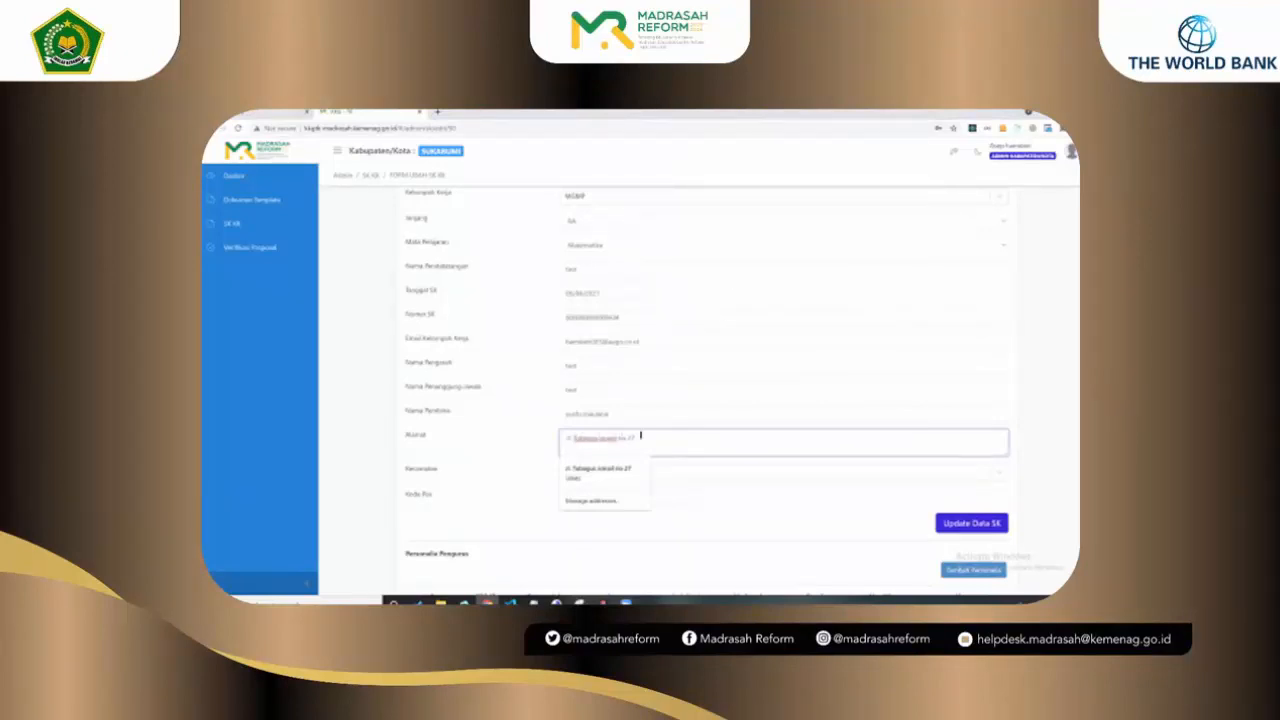
drag(573, 438, 641, 435)
key(BackSpace)
text(band)
text(dul)
scroll(531, 403, down, 2)
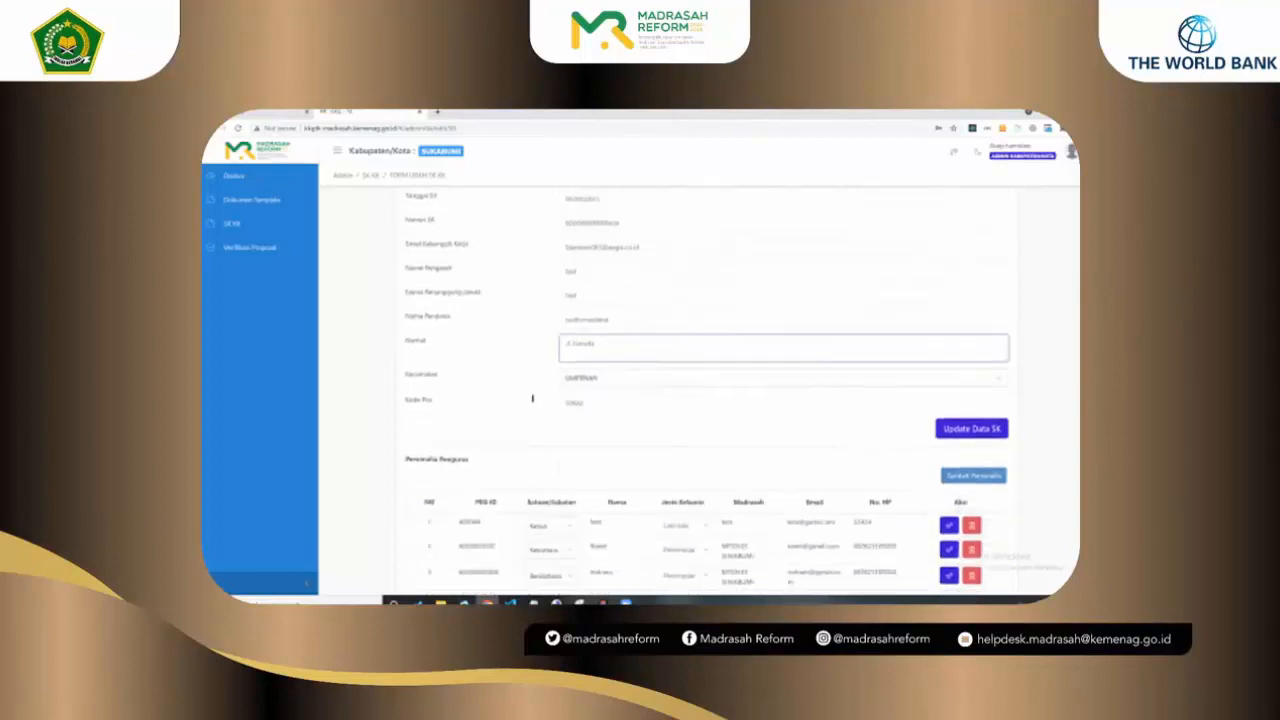
scroll(608, 398, up, 1)
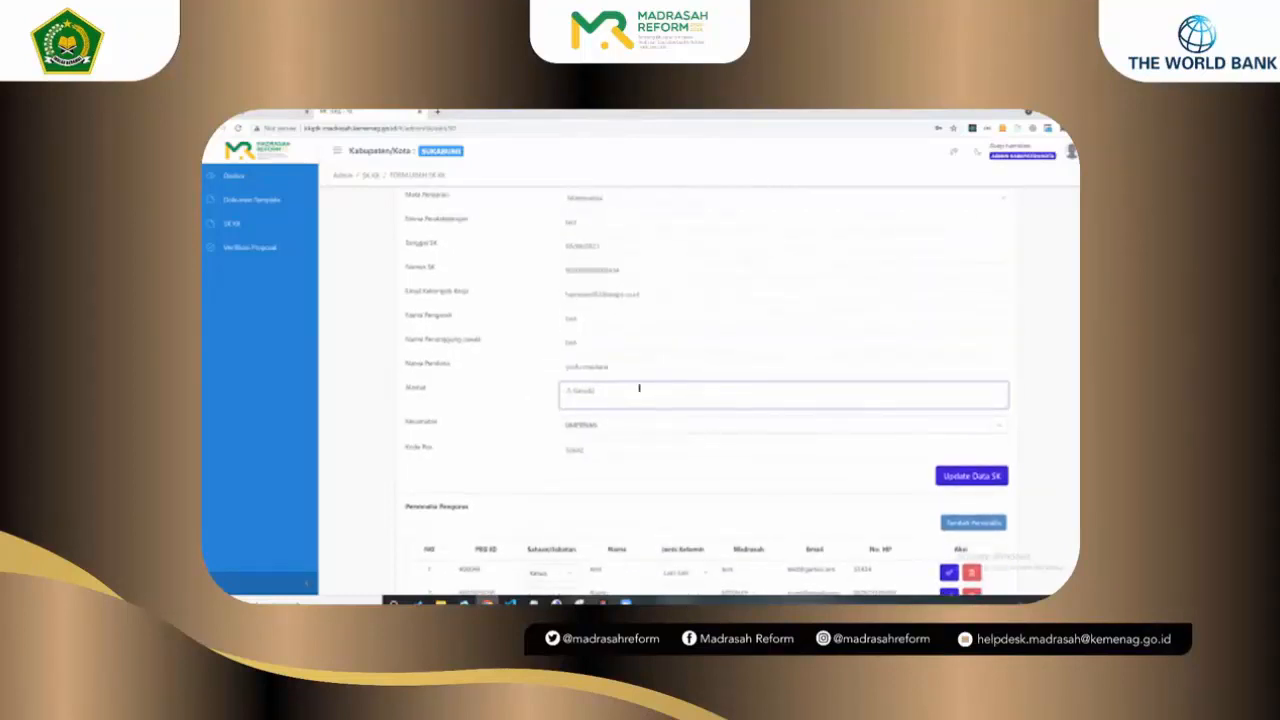
text(No. 12)
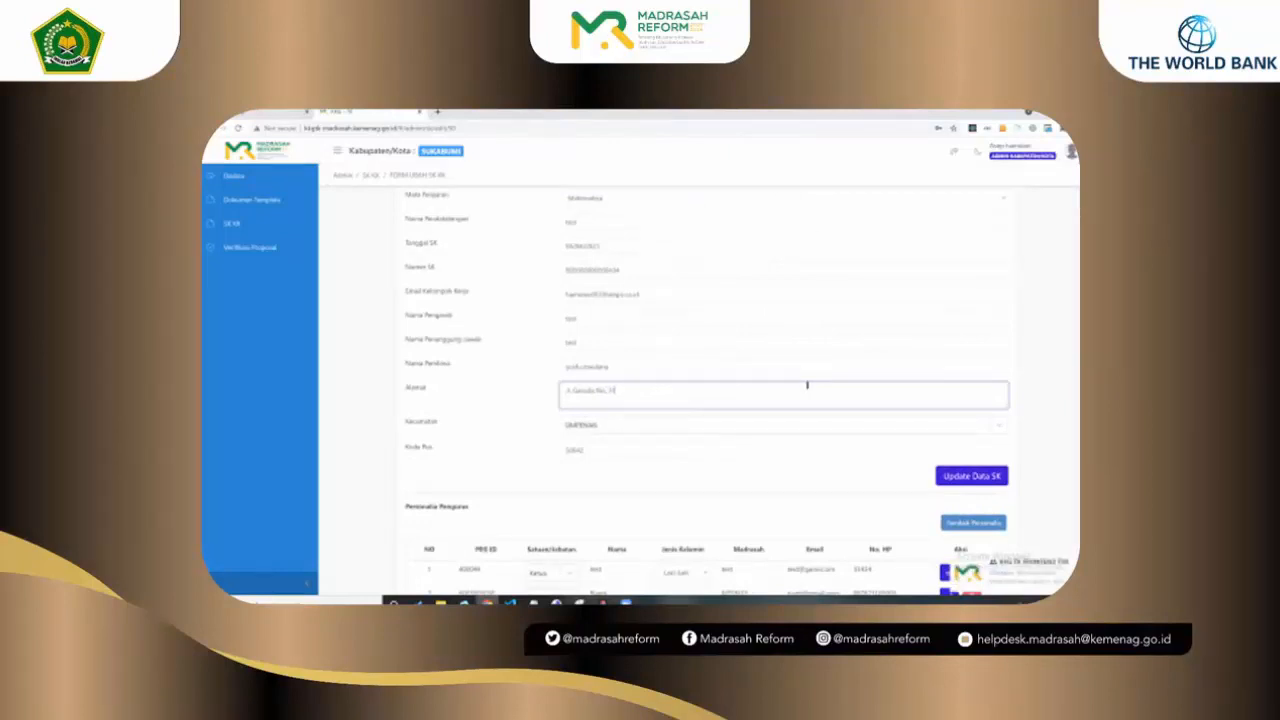
text( (Ubah)
click(821, 447)
scroll(849, 449, up, 1)
scroll(849, 449, down, 1)
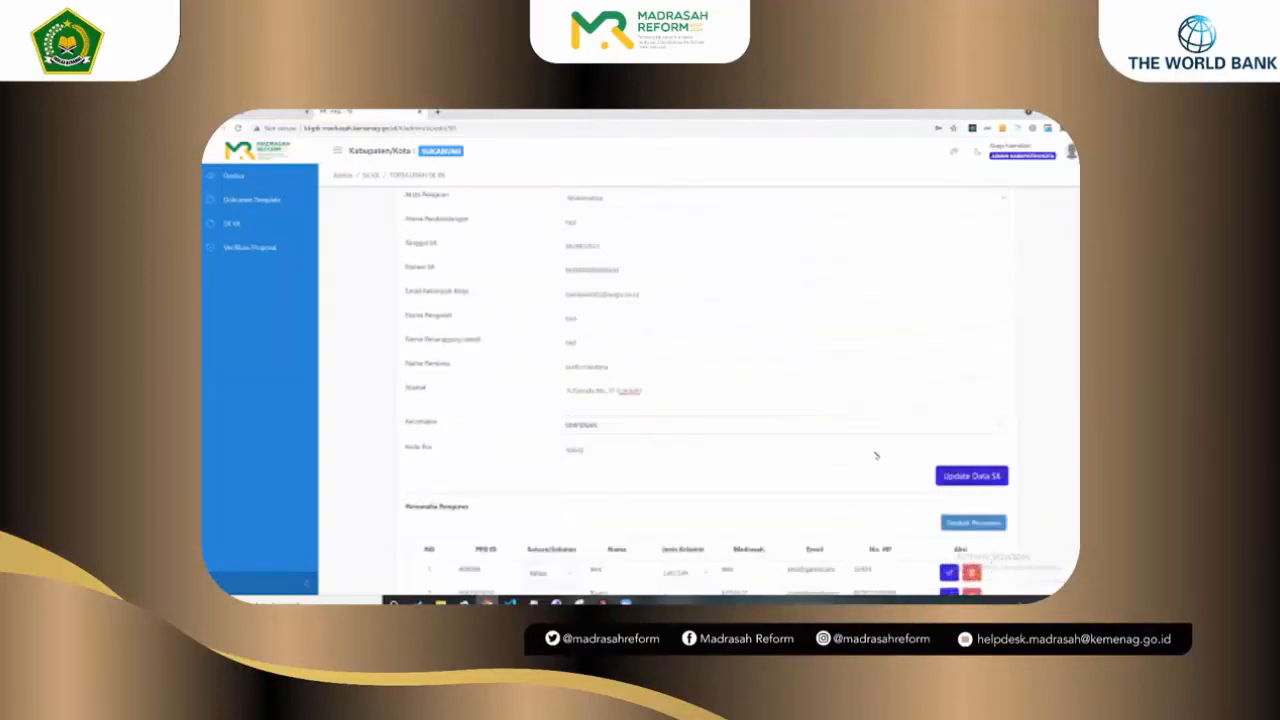
click(971, 476)
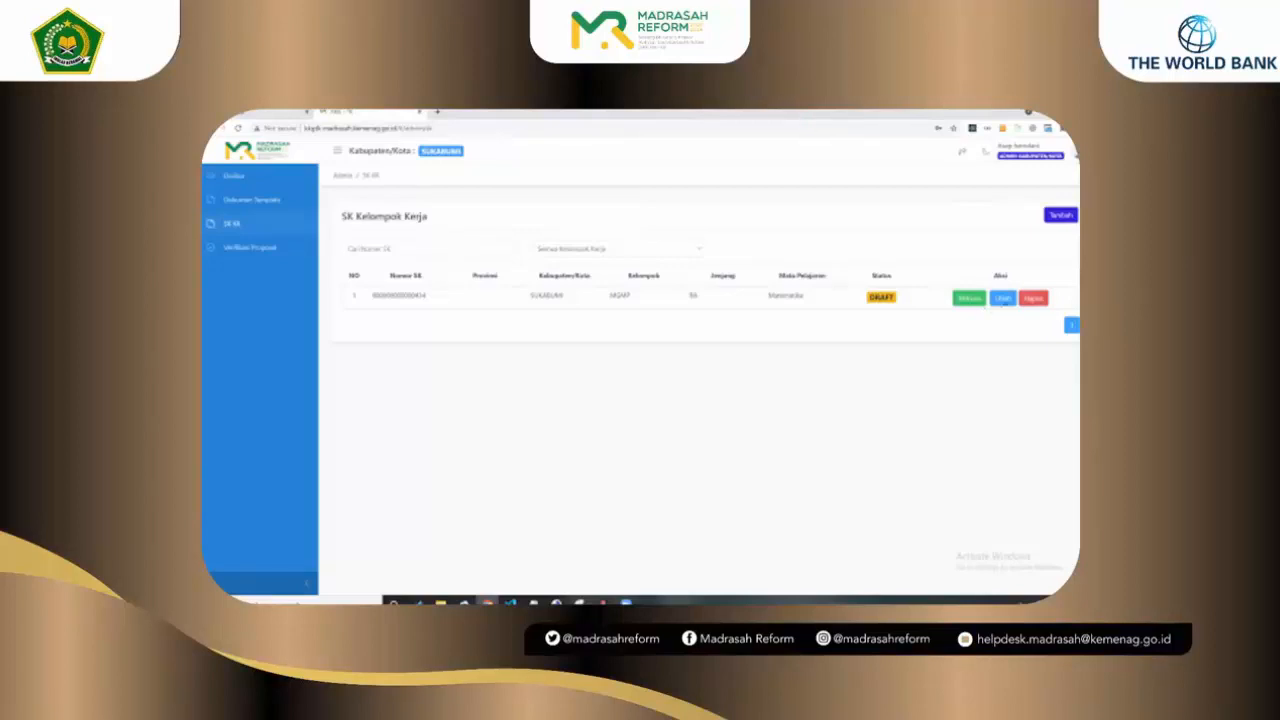
Step: Reopen the draft SK's edit form and change its Jenjang to MTs
click(1003, 298)
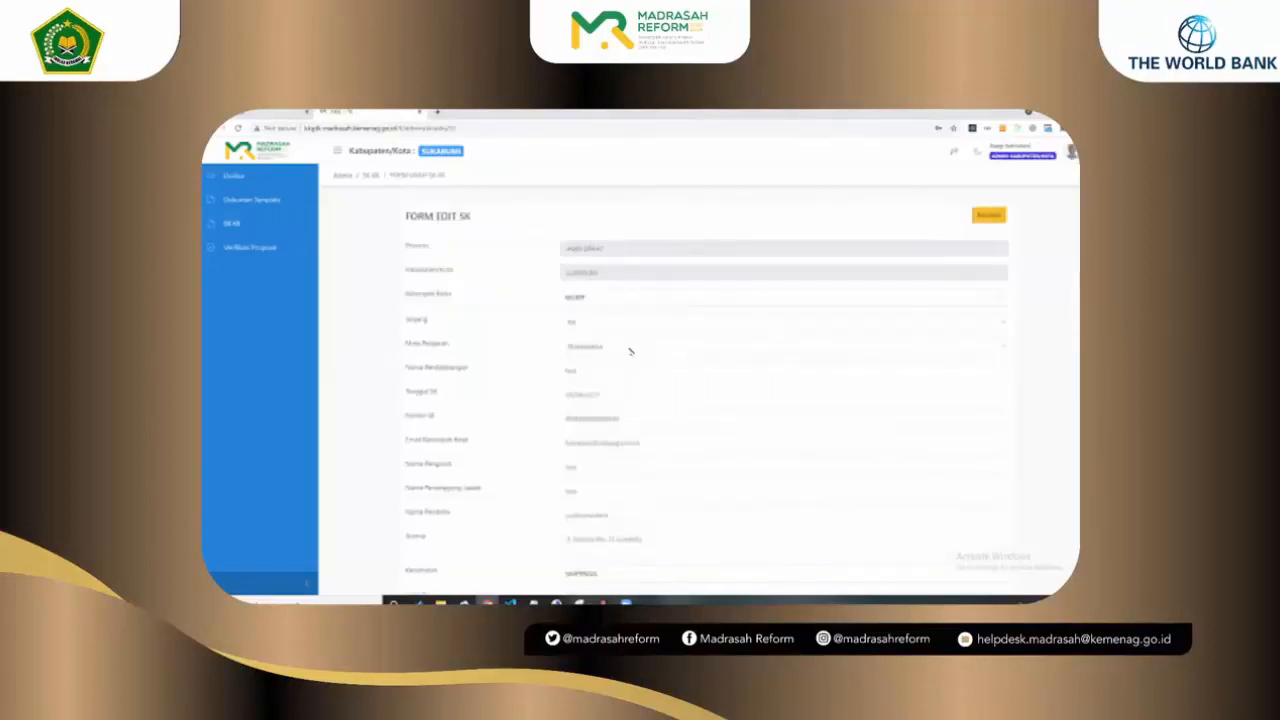
click(634, 327)
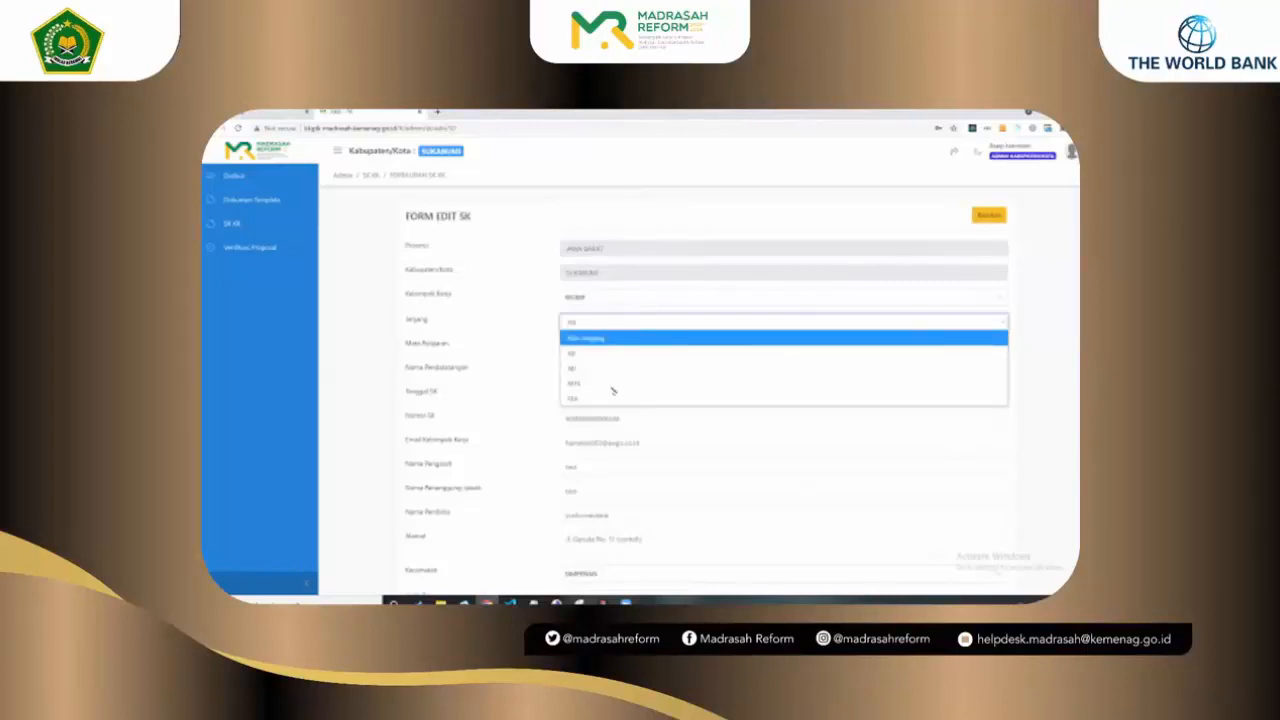
click(613, 384)
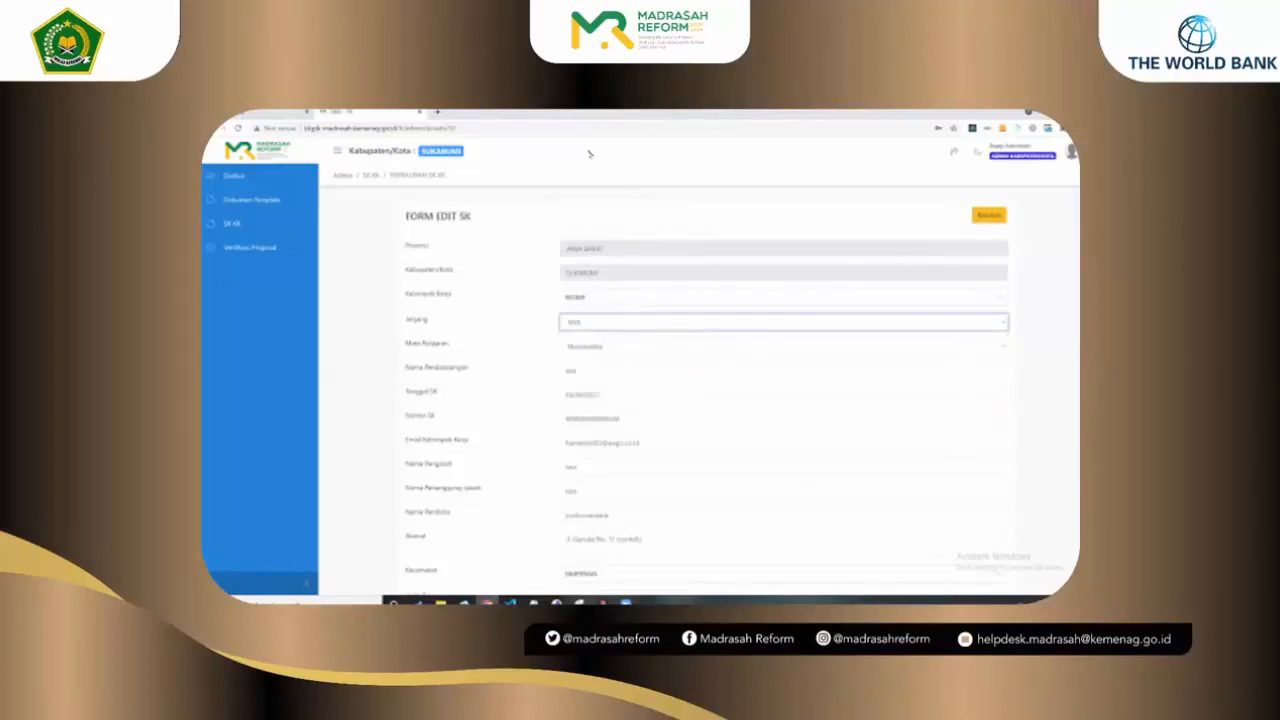
scroll(590, 154, down, 1)
click(493, 153)
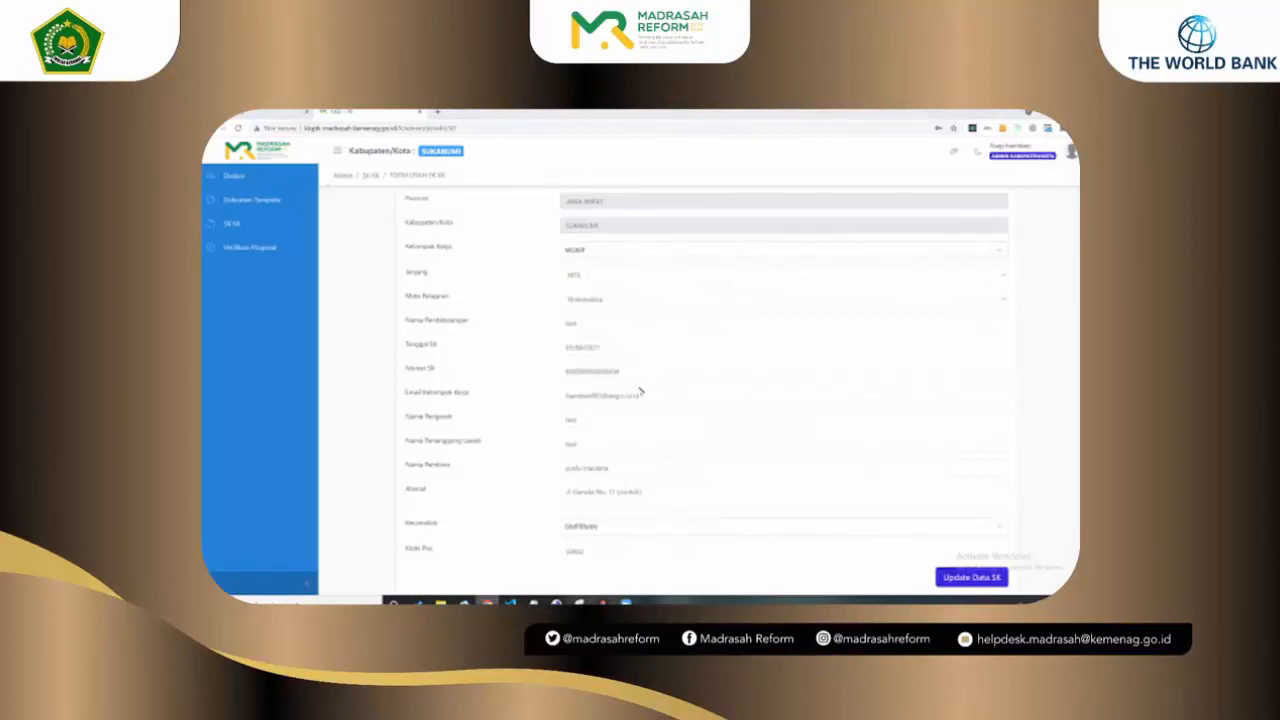
Step: Replace the Email Kelompok Kerja's part before the @ with 'asd' and save with Update Data SK
drag(641, 397, 562, 398)
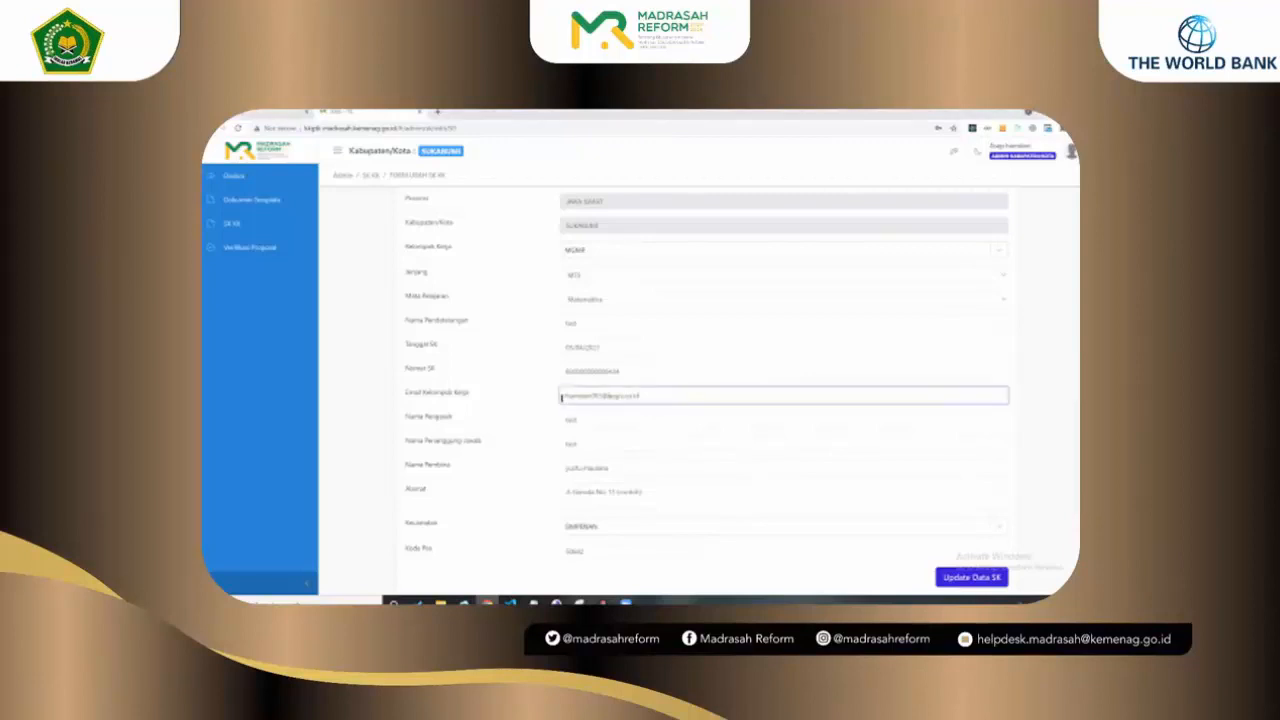
scroll(710, 309, down, 1)
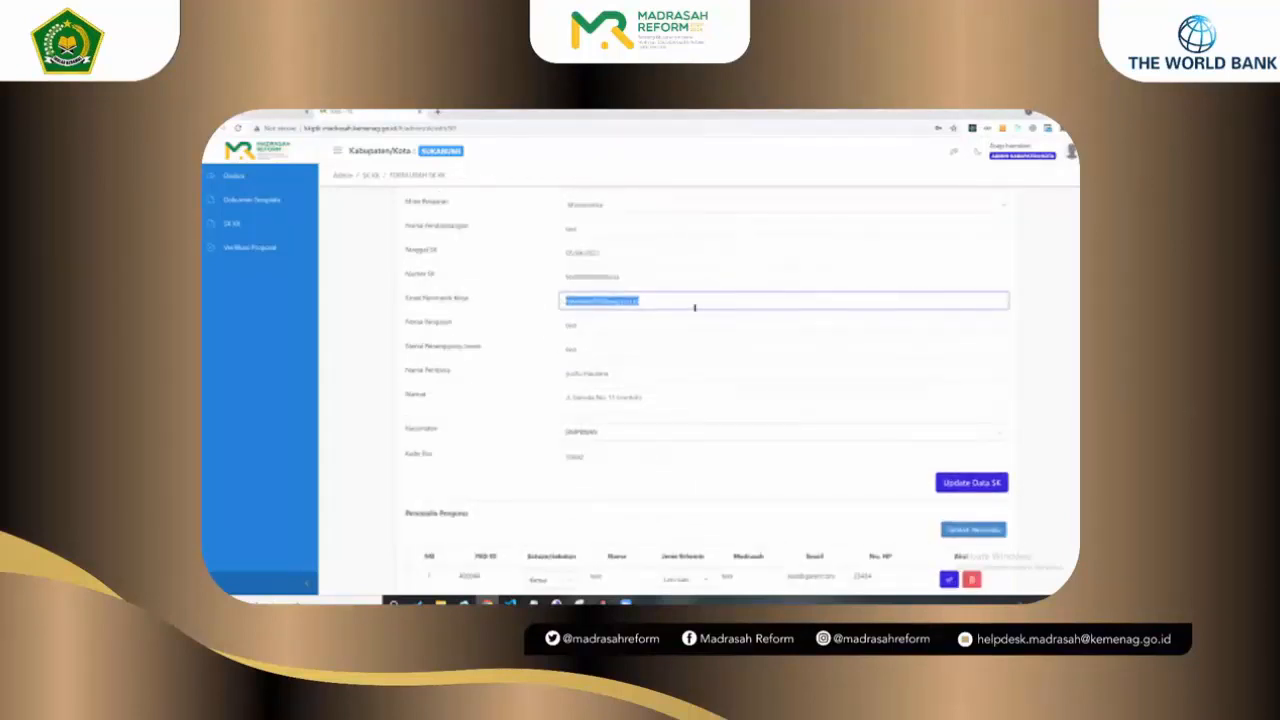
double_click(586, 300)
click(644, 301)
drag(640, 301, 560, 301)
click(758, 152)
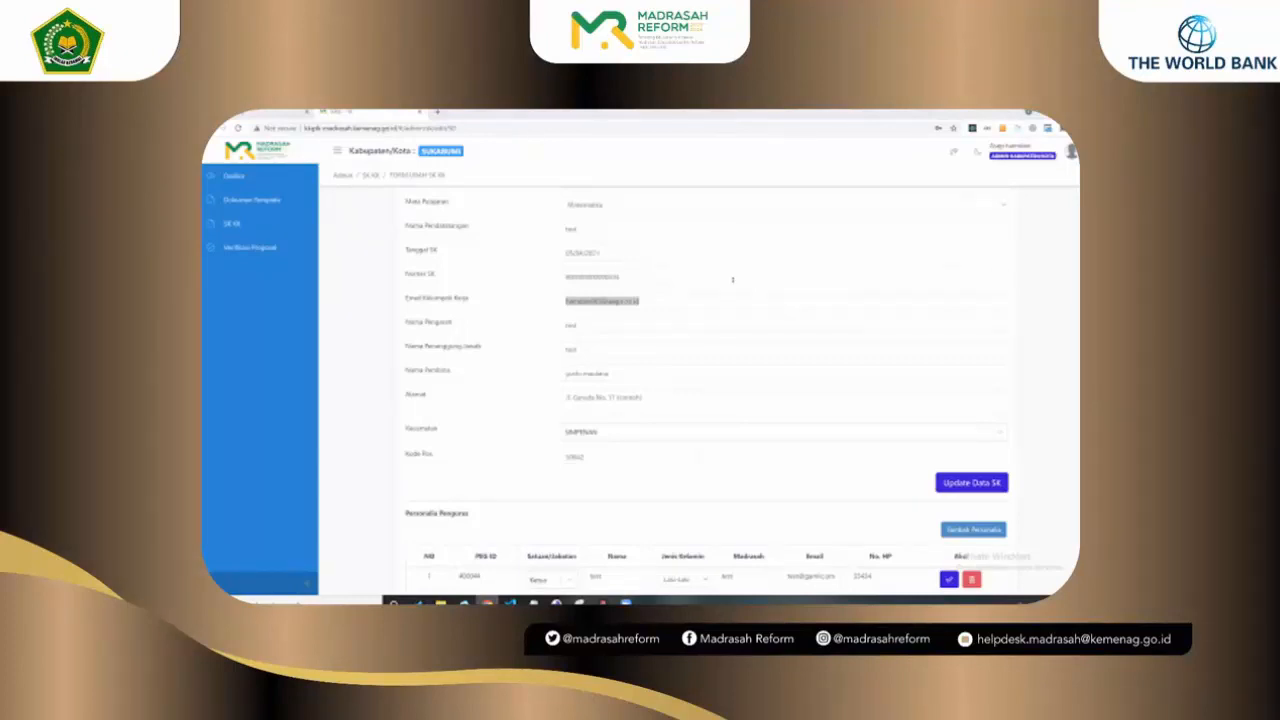
click(652, 301)
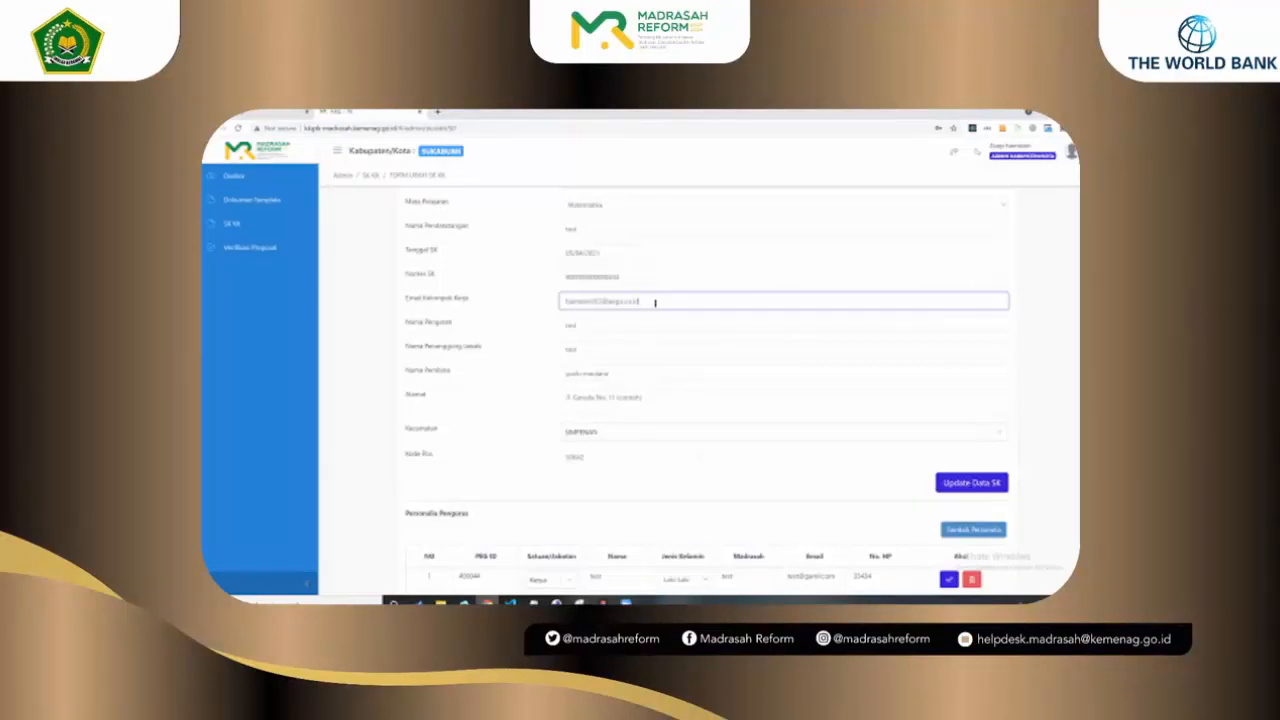
click(749, 142)
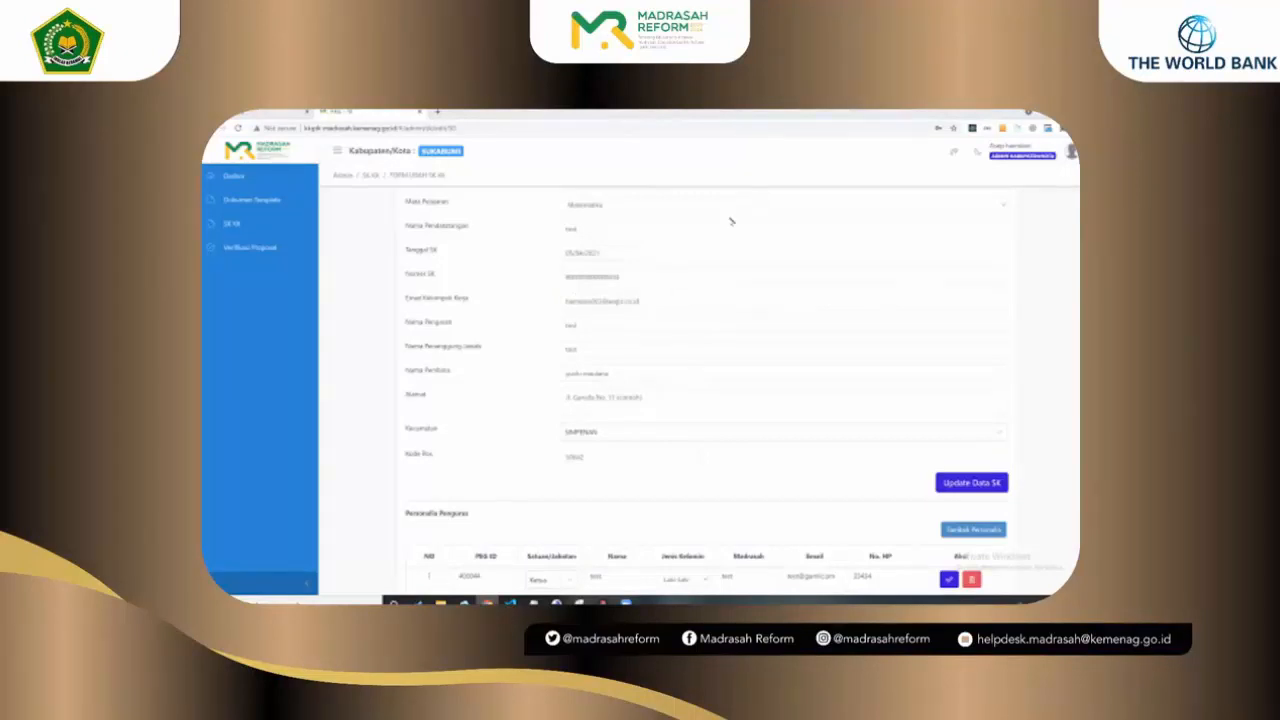
double_click(677, 297)
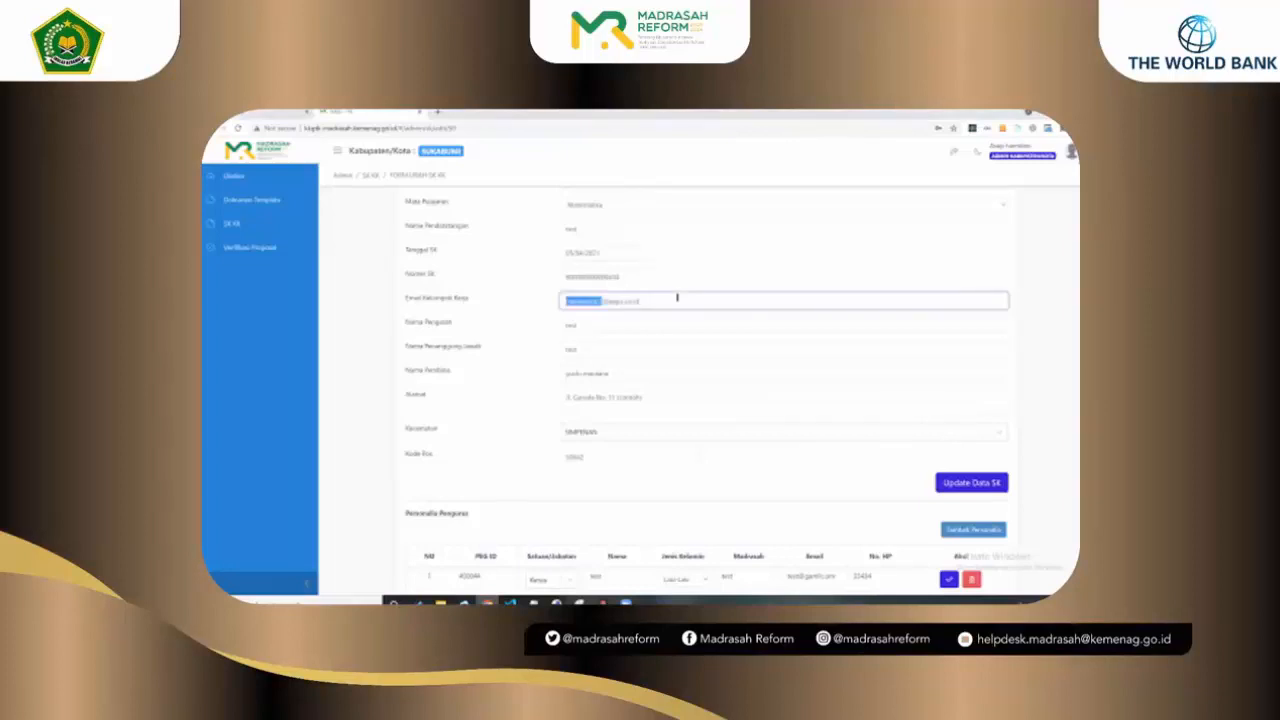
text(asd)
click(968, 481)
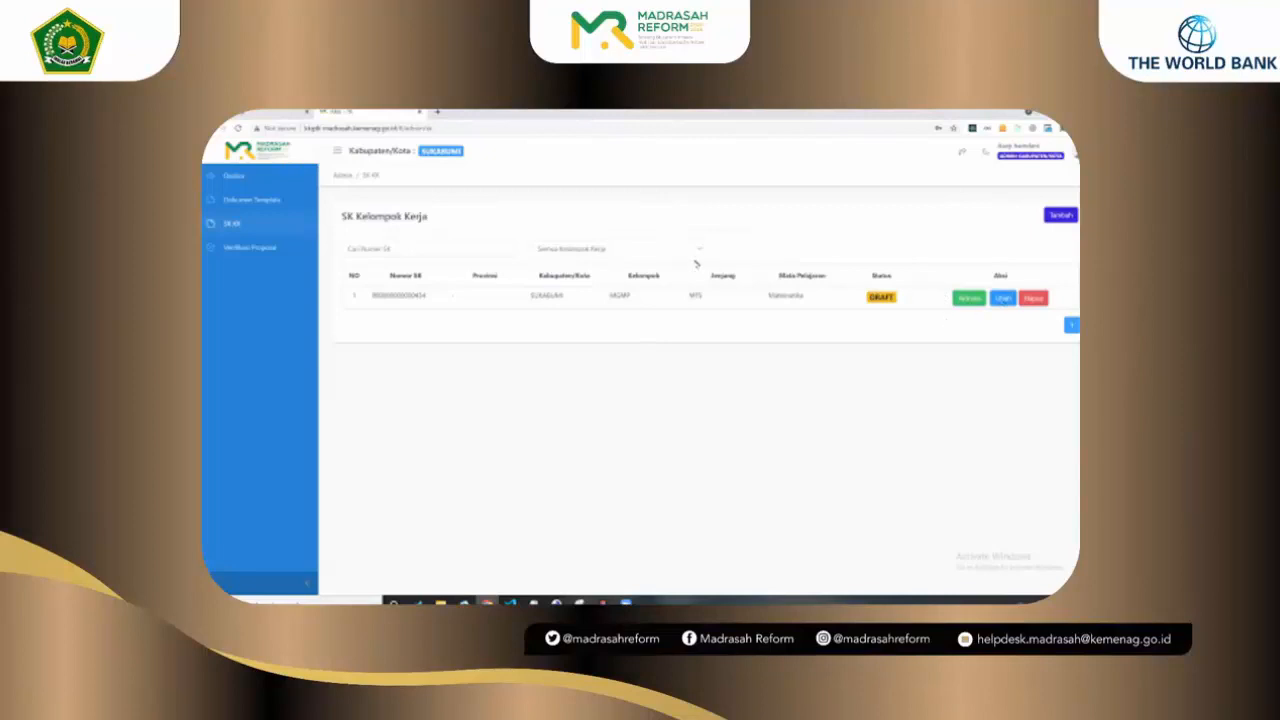
click(1003, 298)
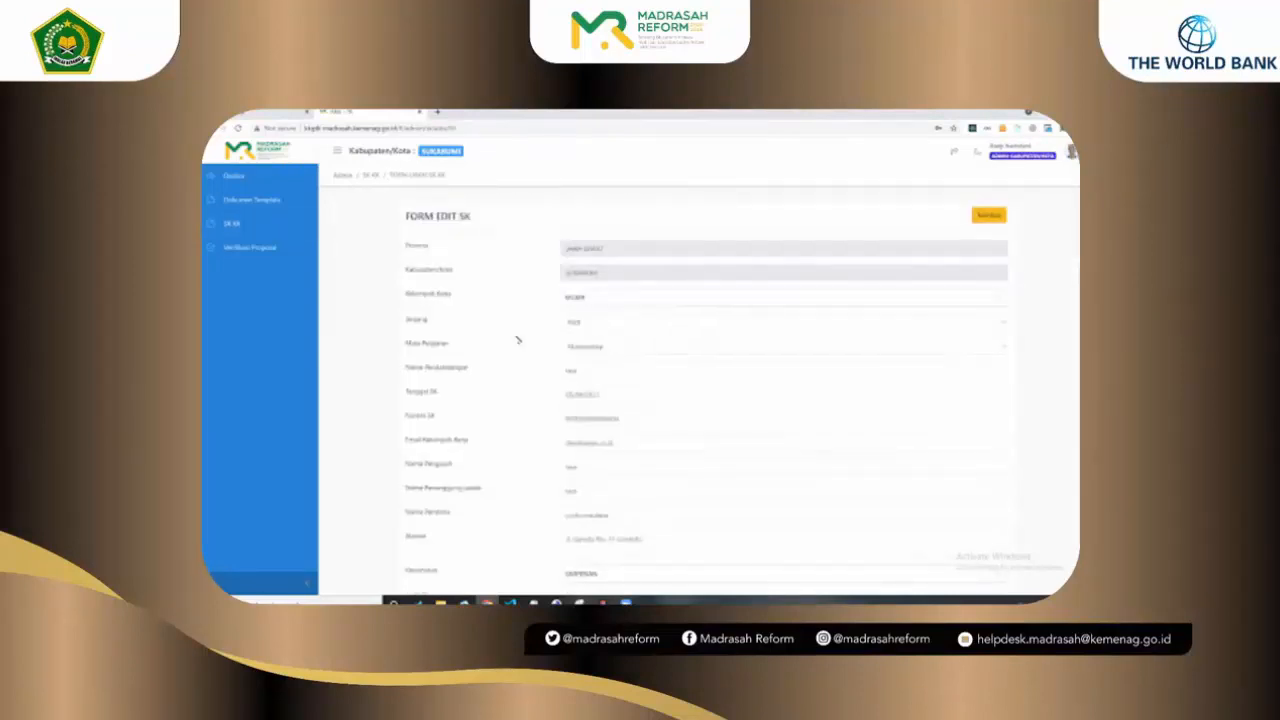
scroll(518, 340, down, 3)
scroll(518, 340, down, 1)
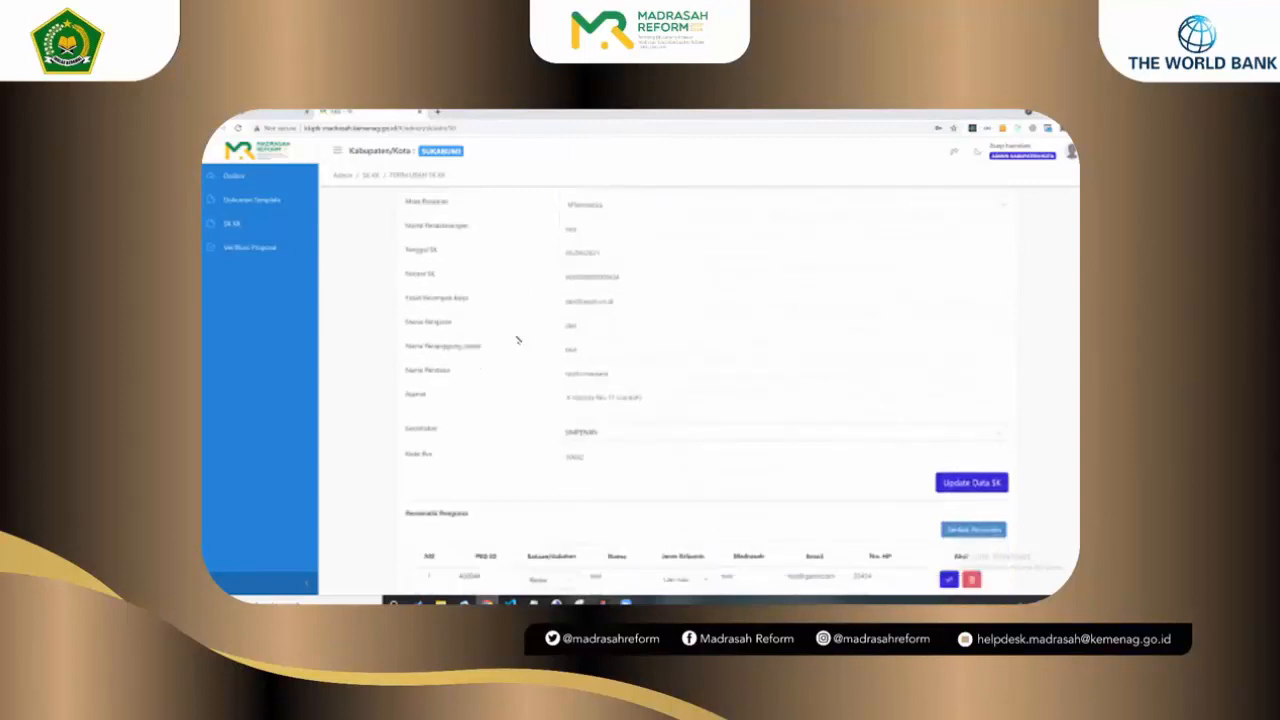
scroll(518, 340, up, 1)
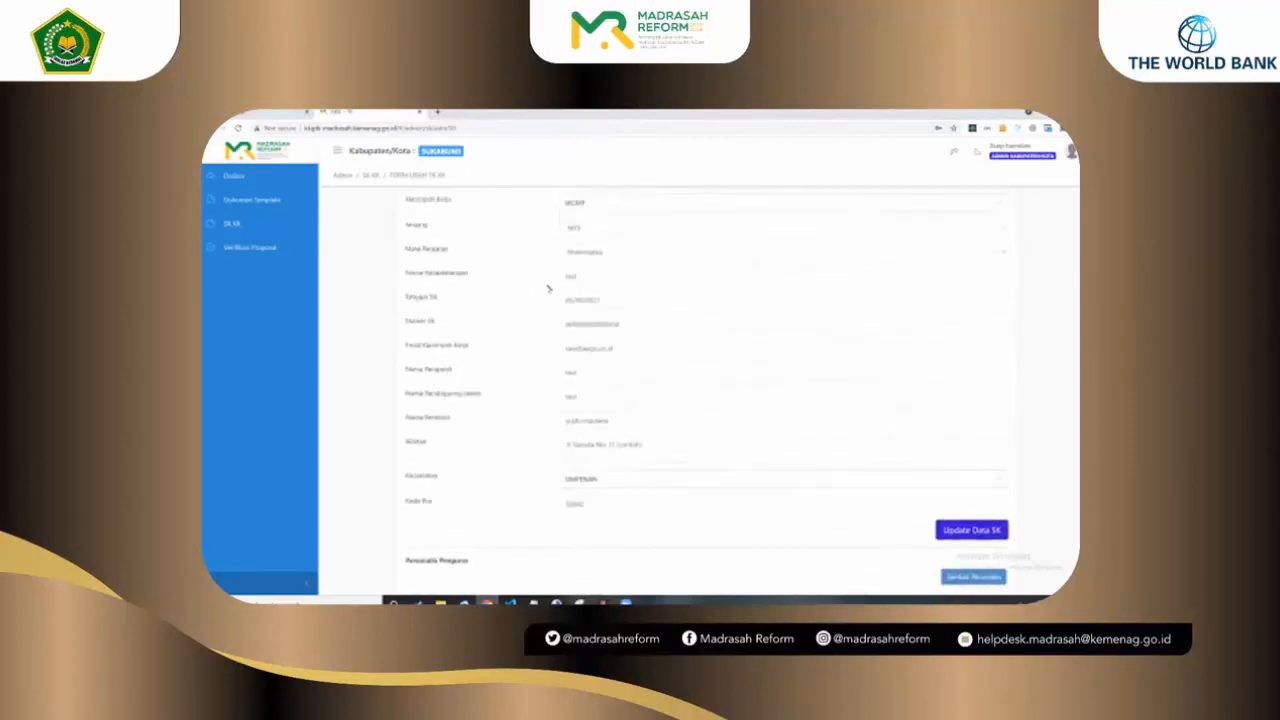
scroll(1018, 229, up, 2)
click(988, 216)
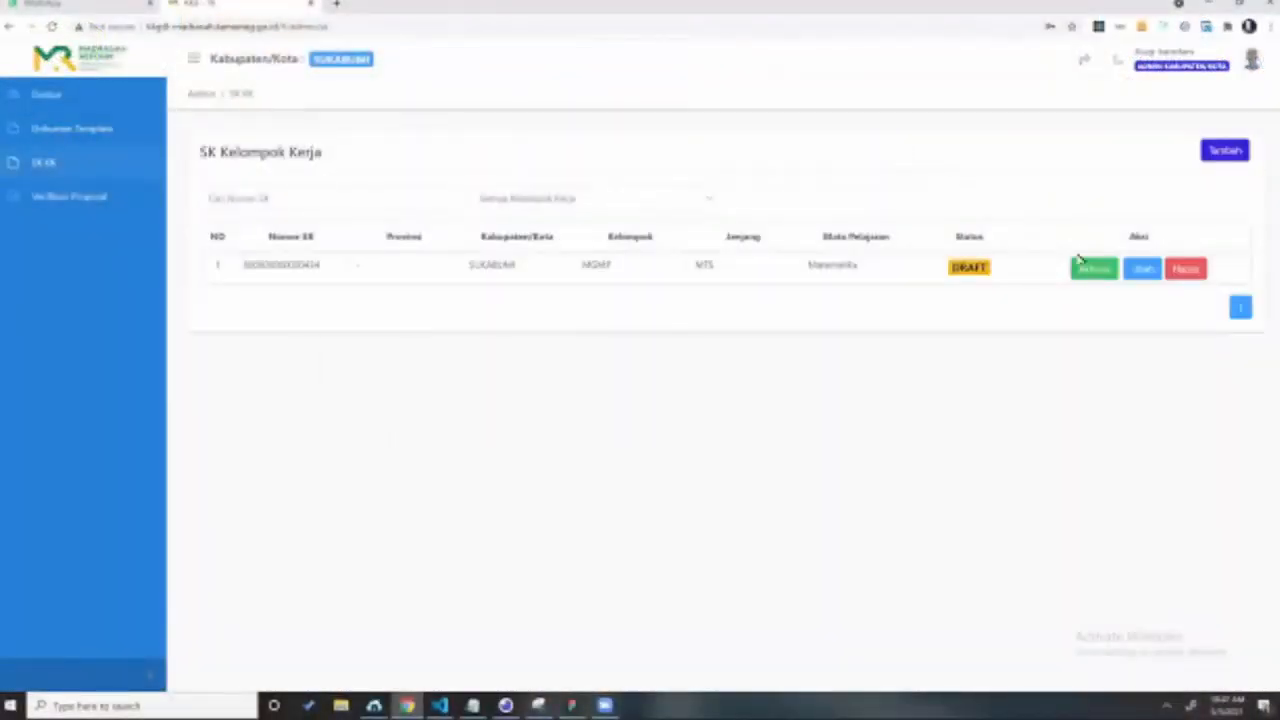
click(1085, 270)
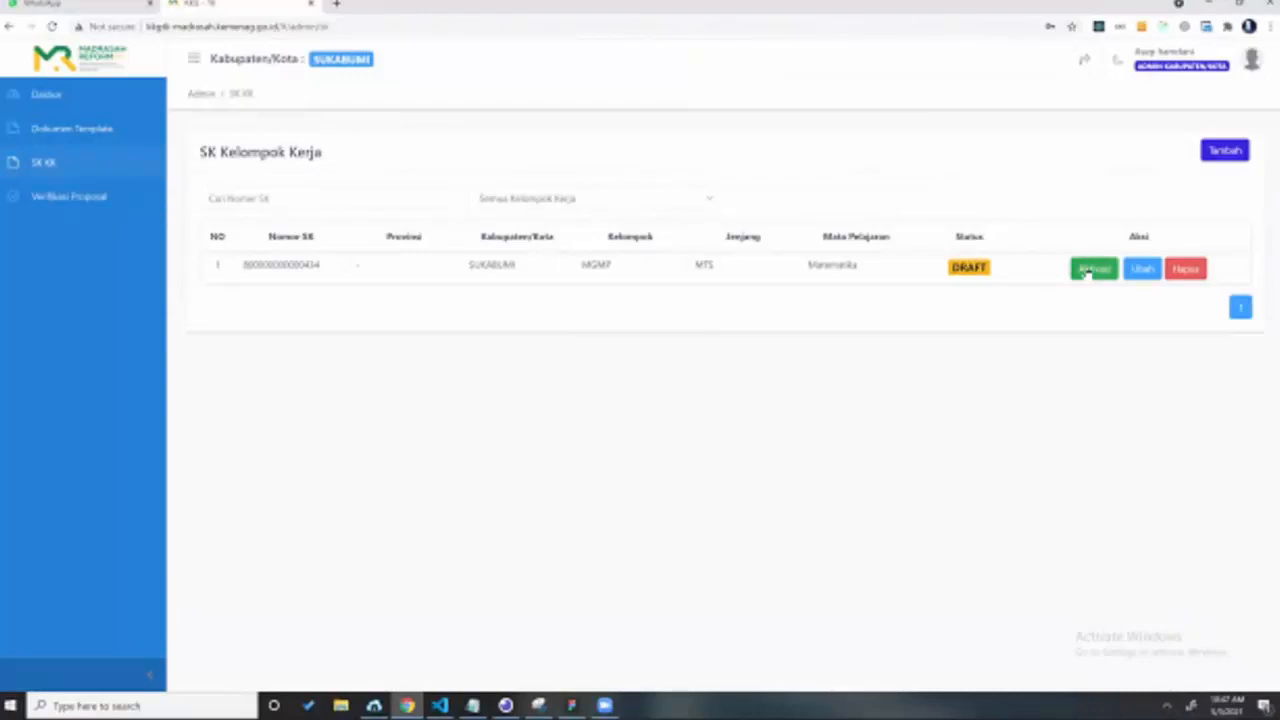
click(1085, 270)
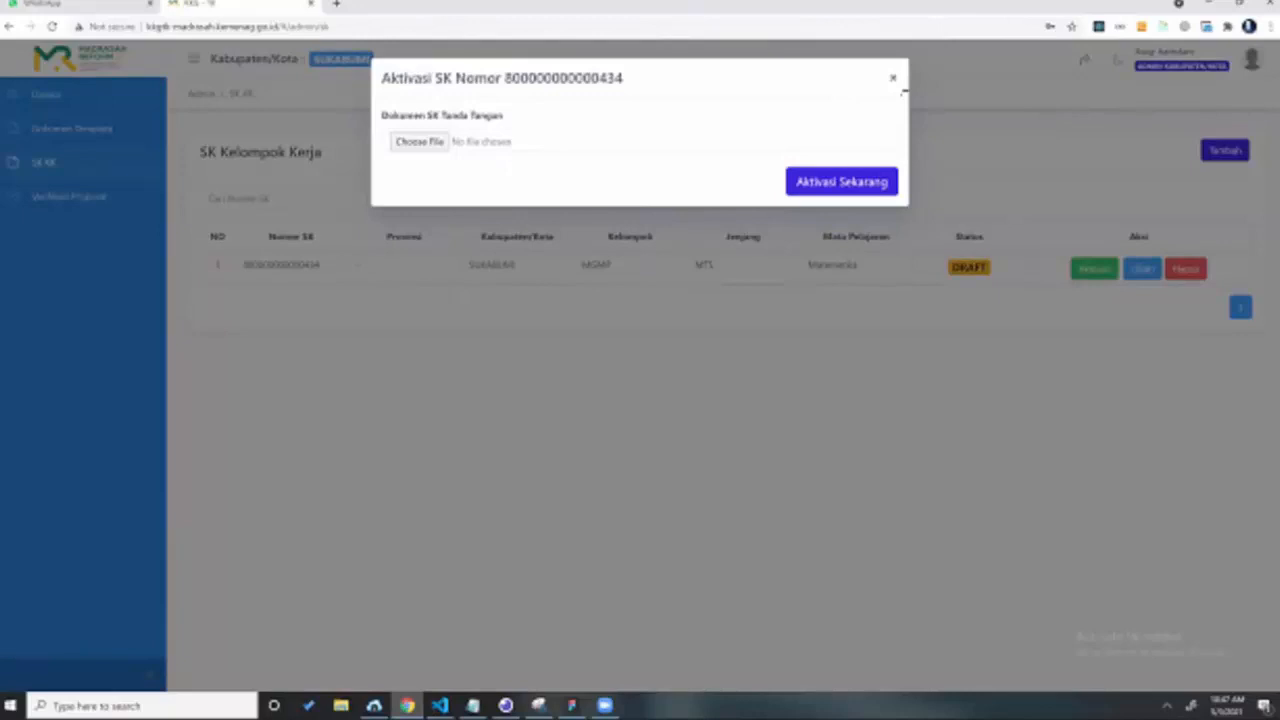
click(894, 78)
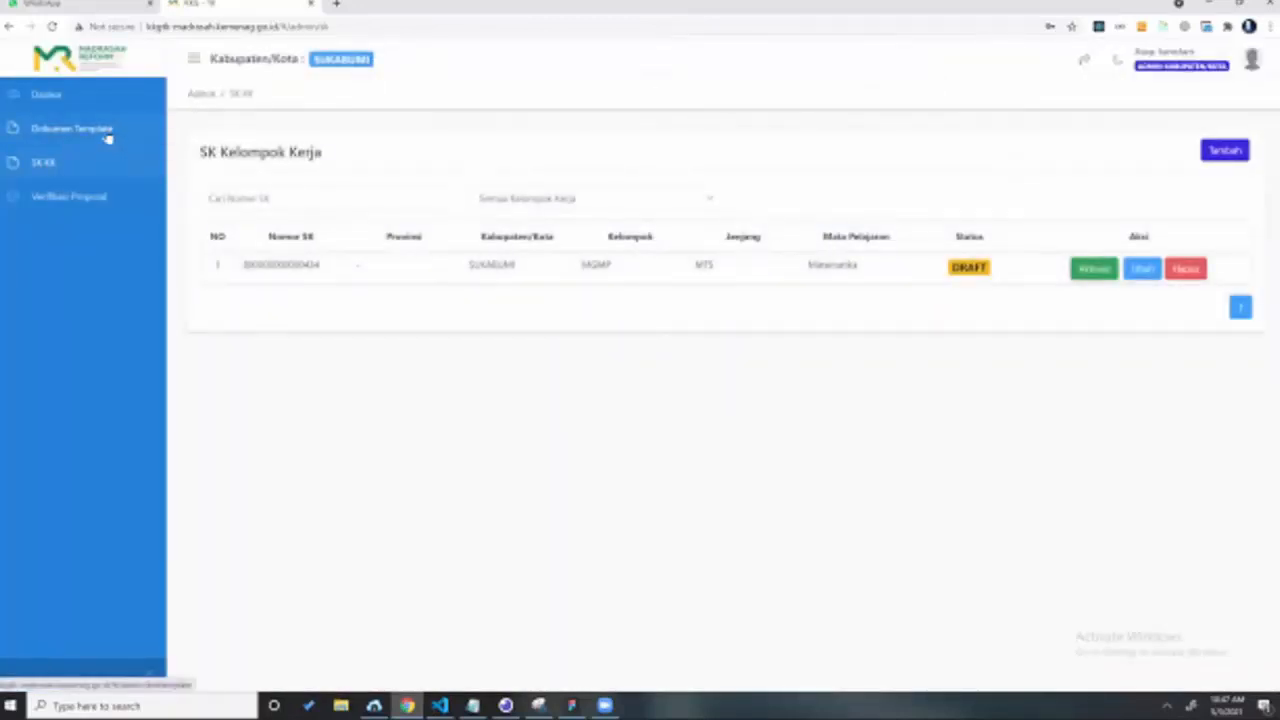
Step: Open the Dokumen Template page from the sidebar
click(106, 135)
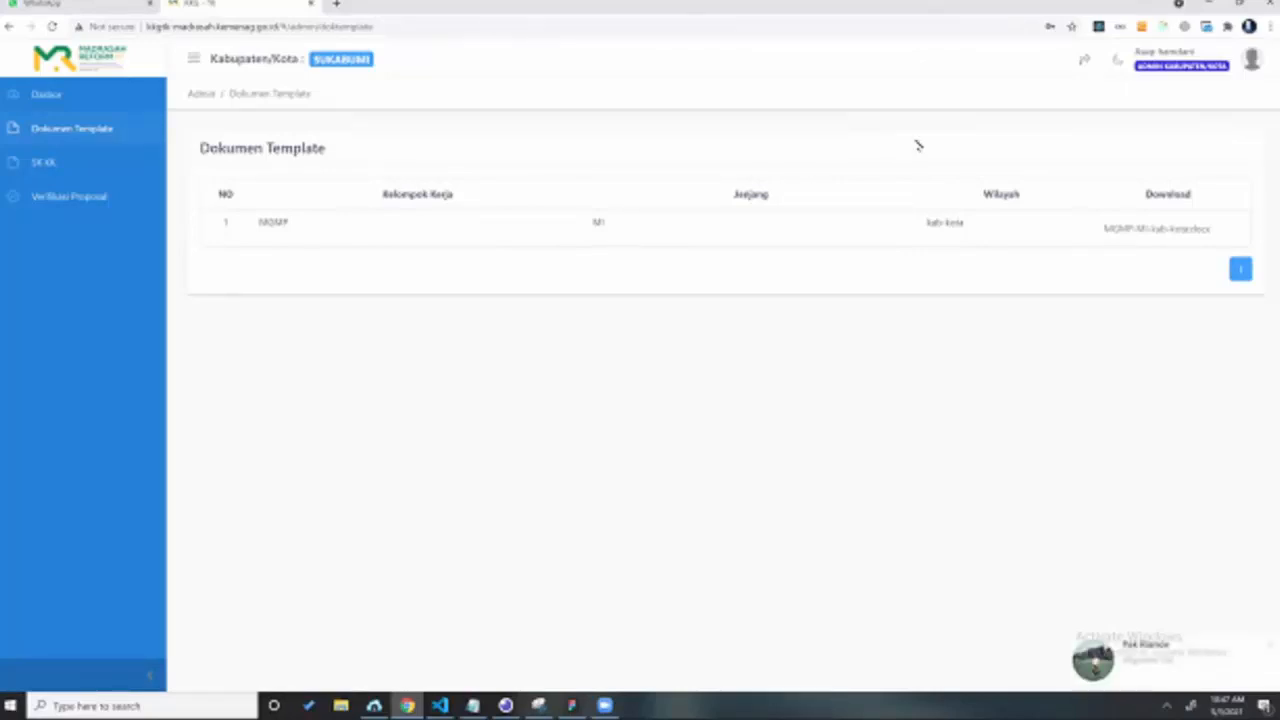
Step: Download MGMP-MI-kab-kota.docx into Downloads and open the finished file in Word
click(1172, 230)
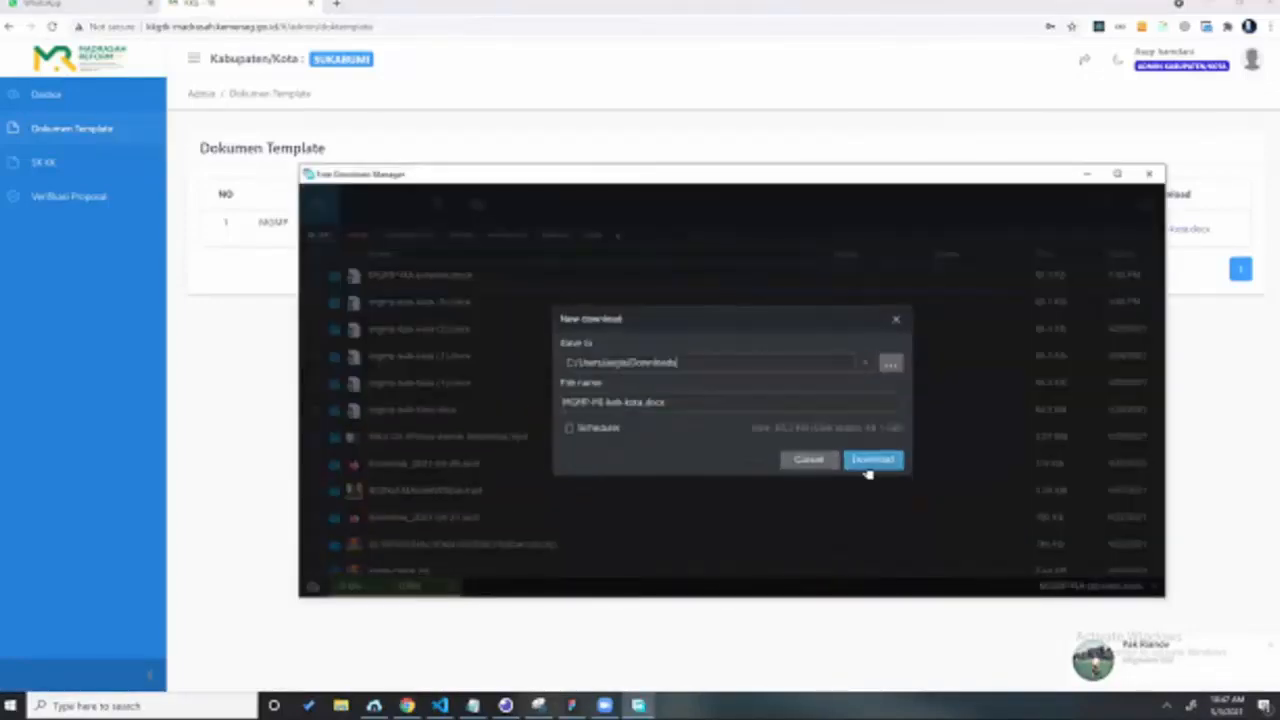
click(866, 461)
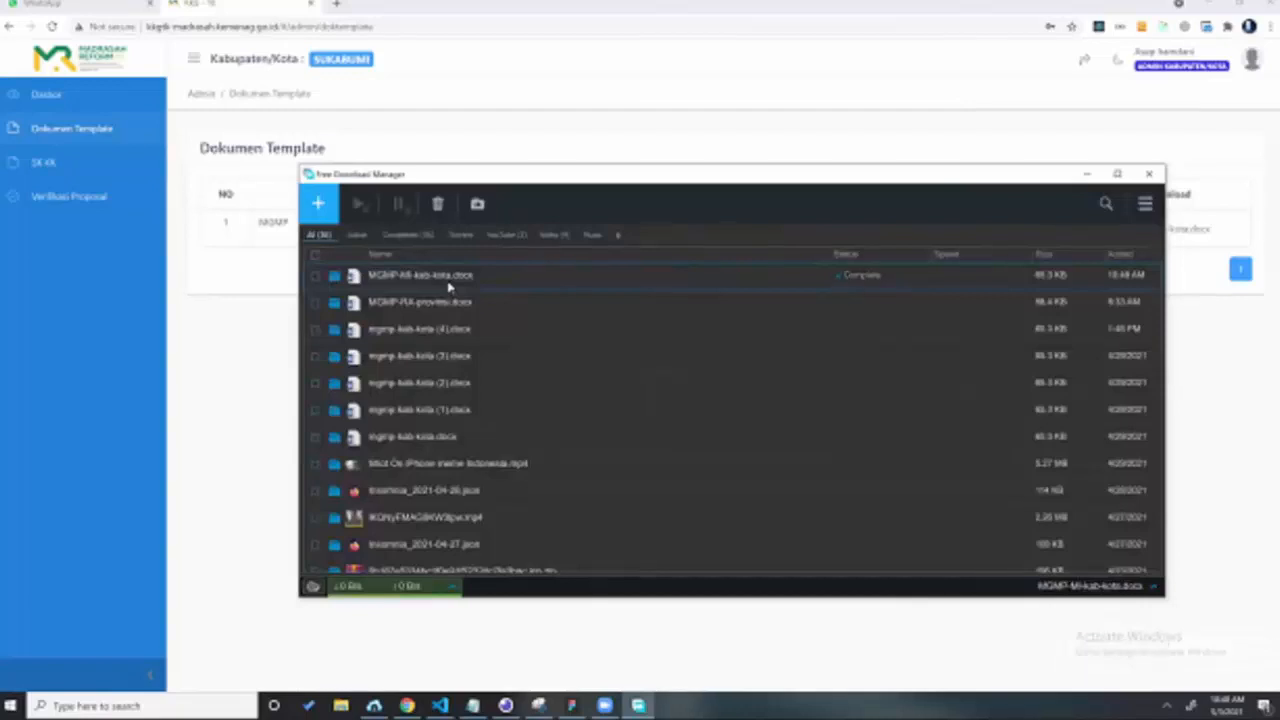
right_click(448, 282)
key(Down)
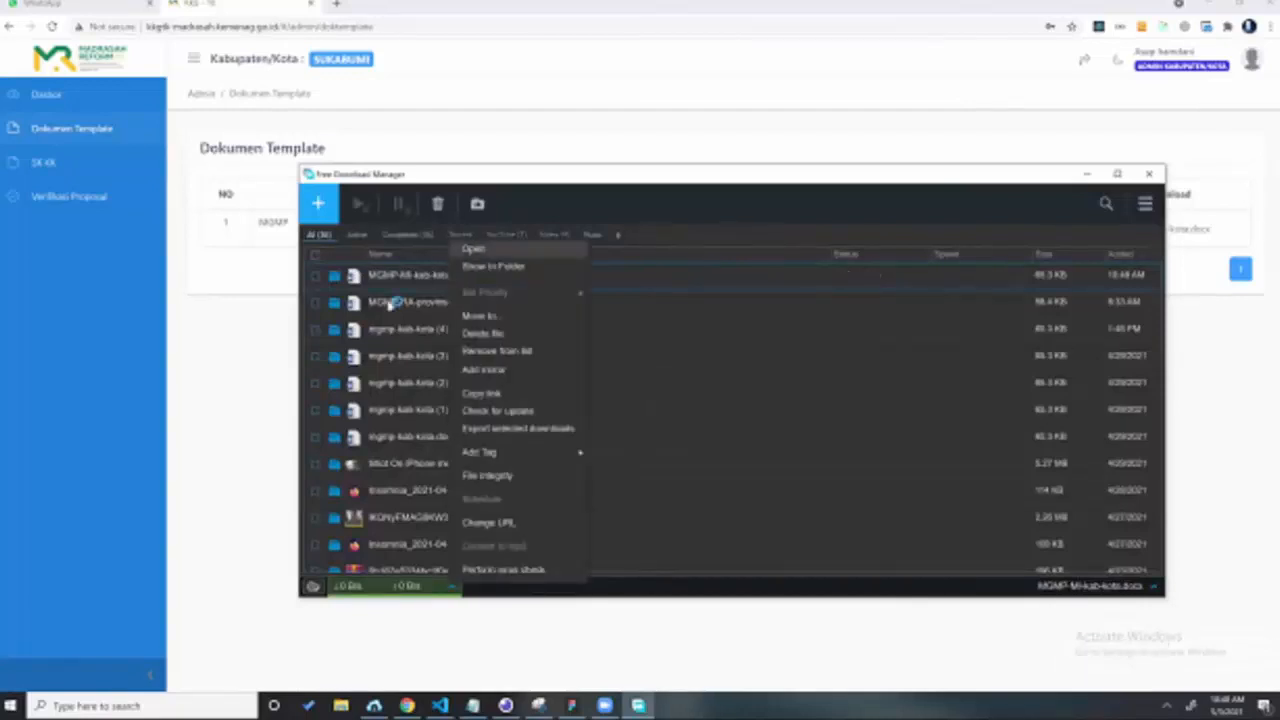
key(Return)
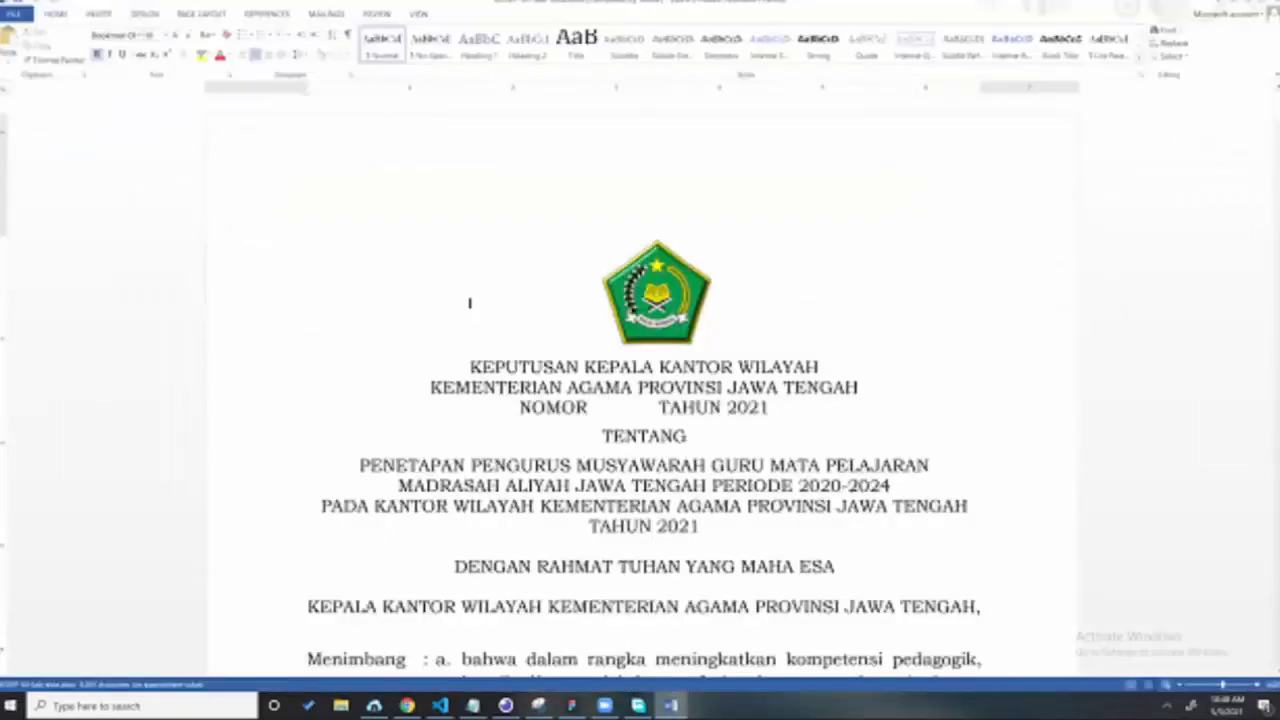
Step: Scroll through the SK decree template in Word, dismissing the Office activation notice
scroll(469, 302, down, 10)
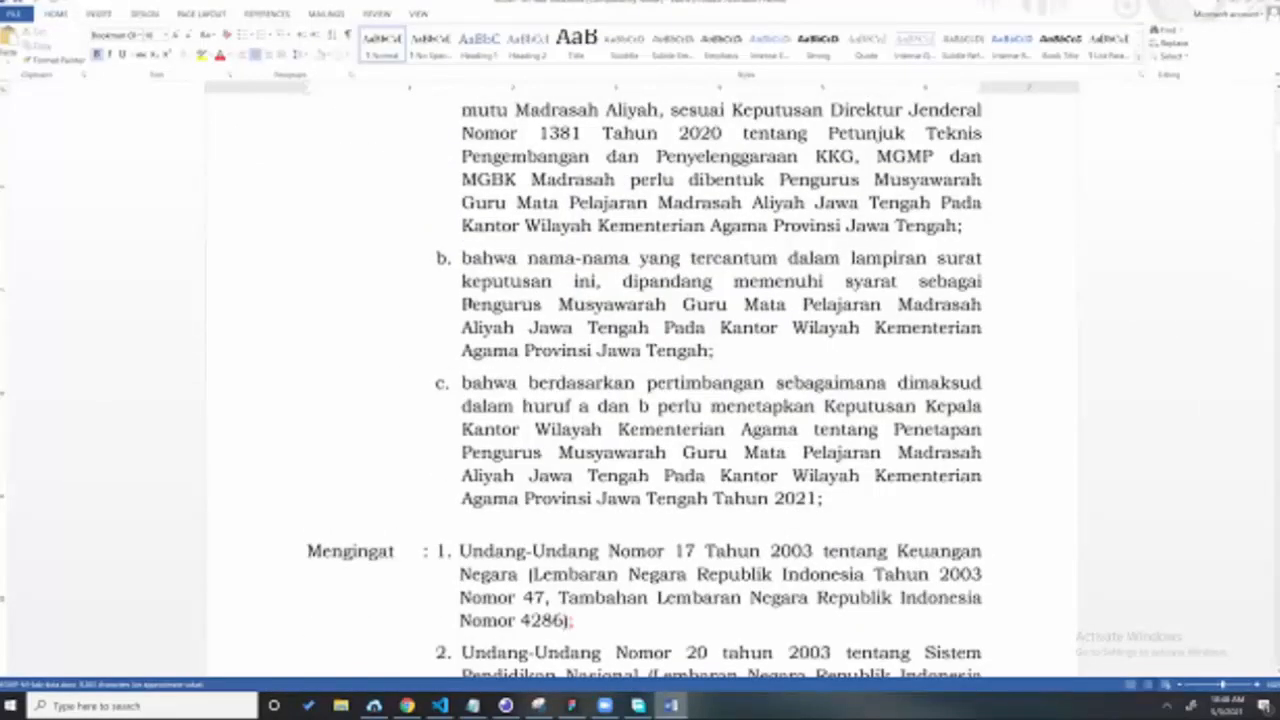
scroll(463, 304, up, 8)
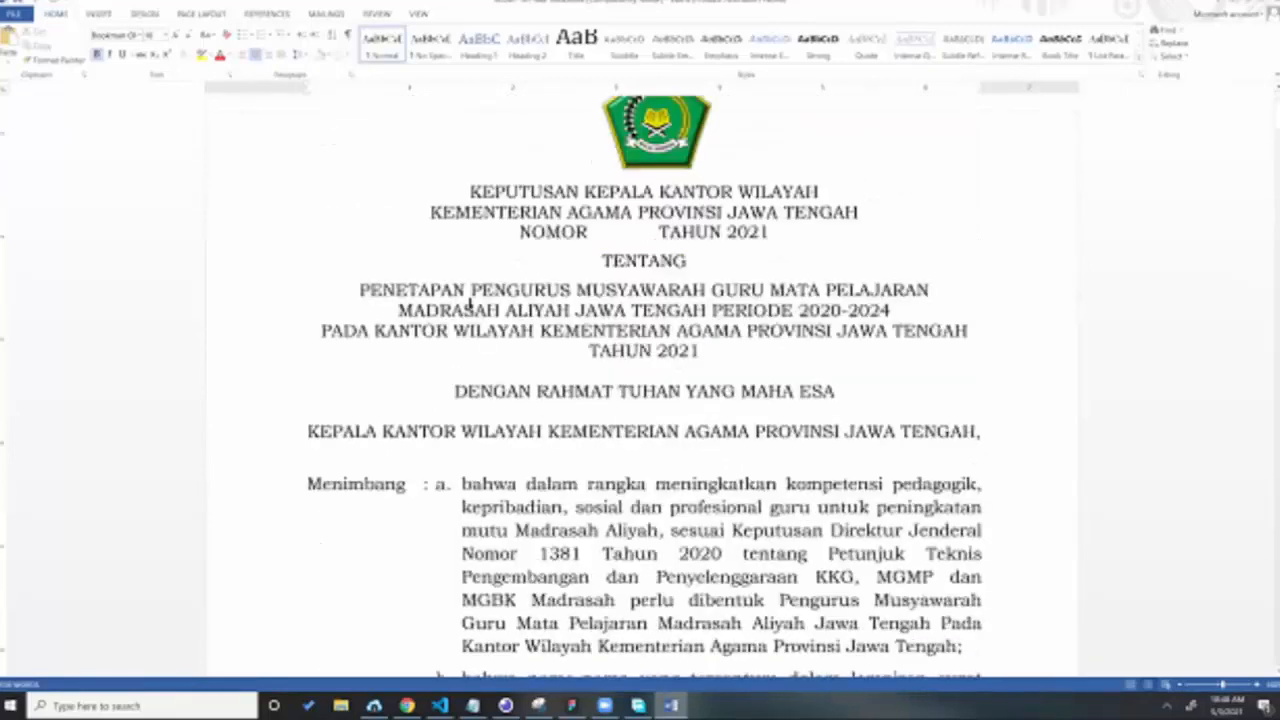
scroll(469, 304, down, 3)
scroll(1225, 500, down, 3)
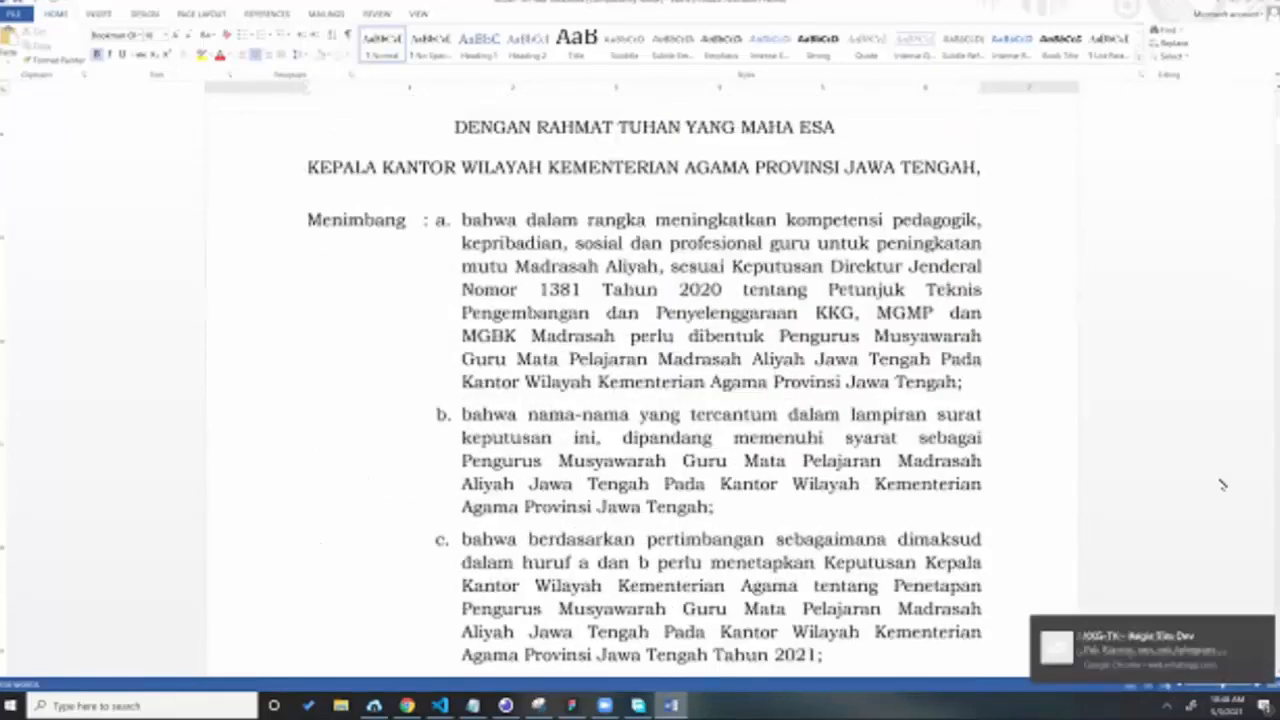
scroll(1000, 495, up, 3)
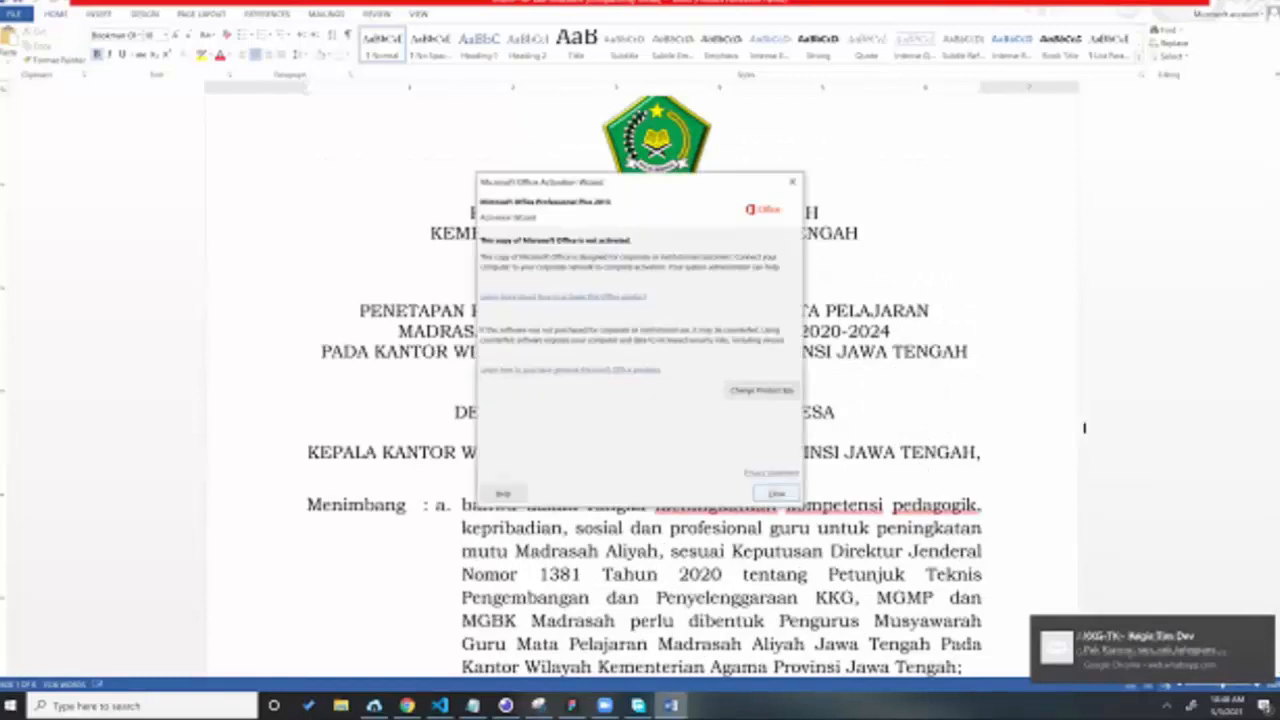
key(Escape)
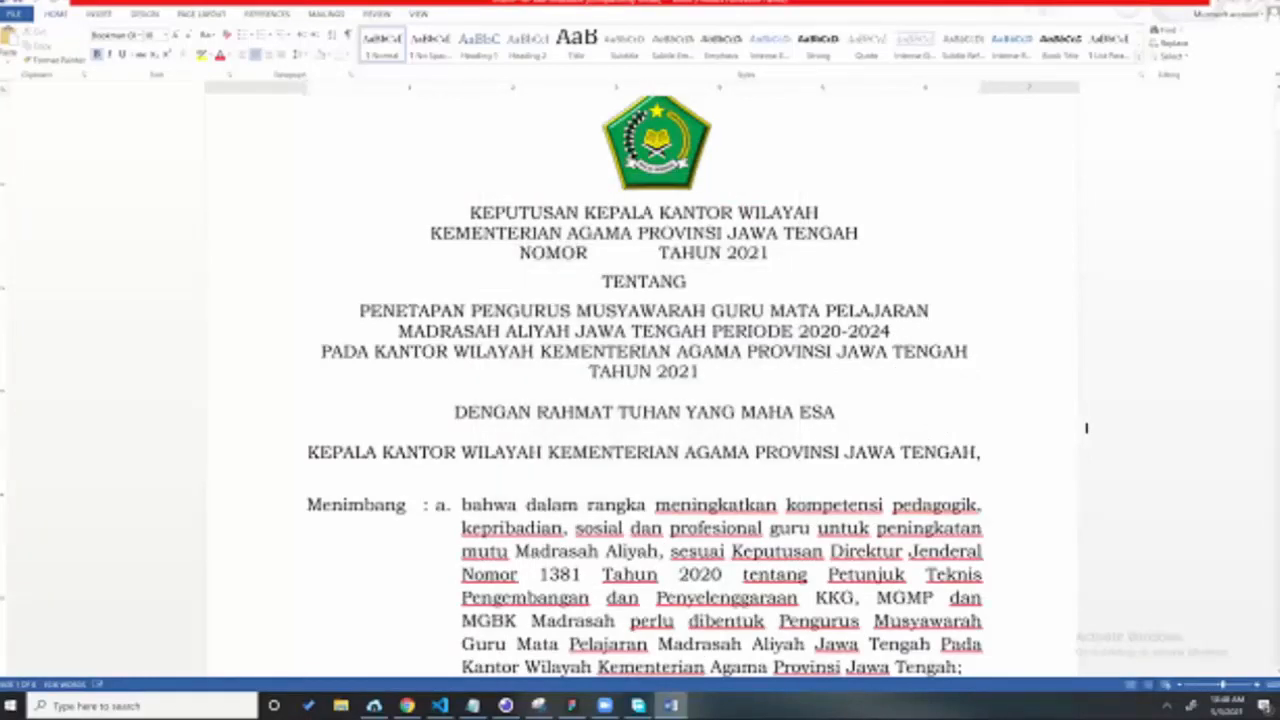
scroll(1086, 428, down, 1)
scroll(1086, 428, down, 8)
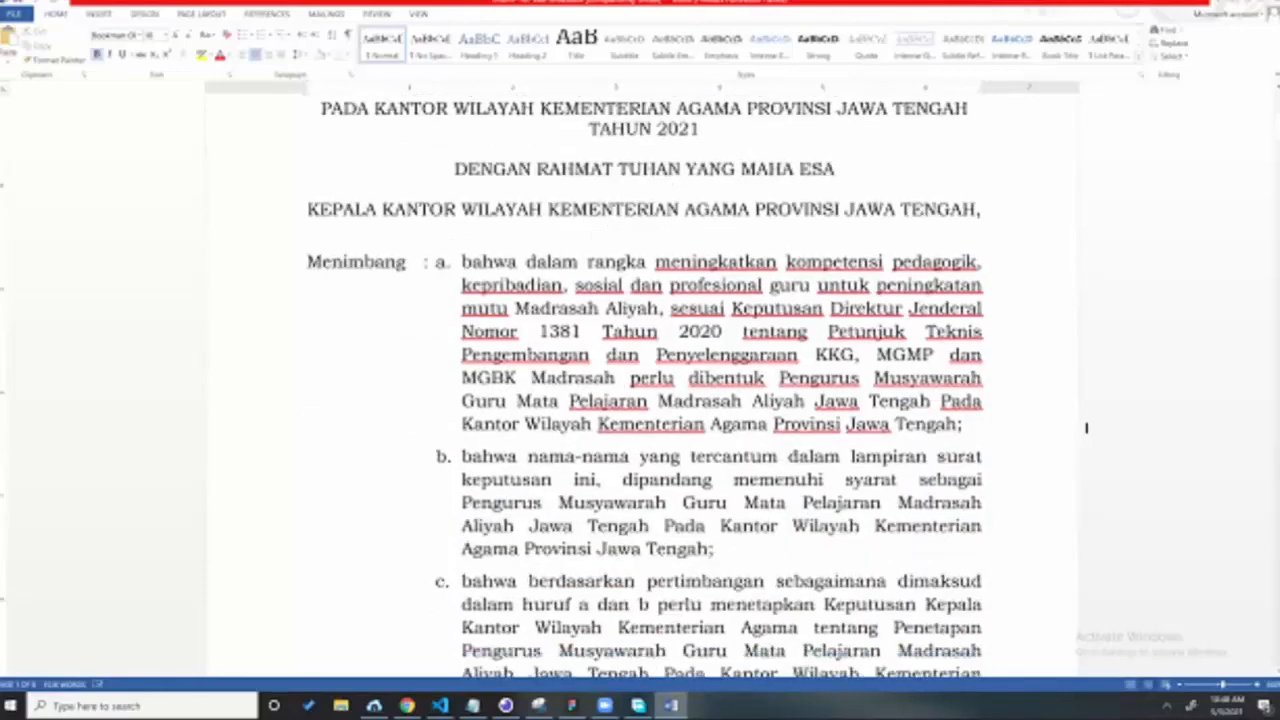
scroll(1086, 428, up, 9)
scroll(1098, 456, down, 8)
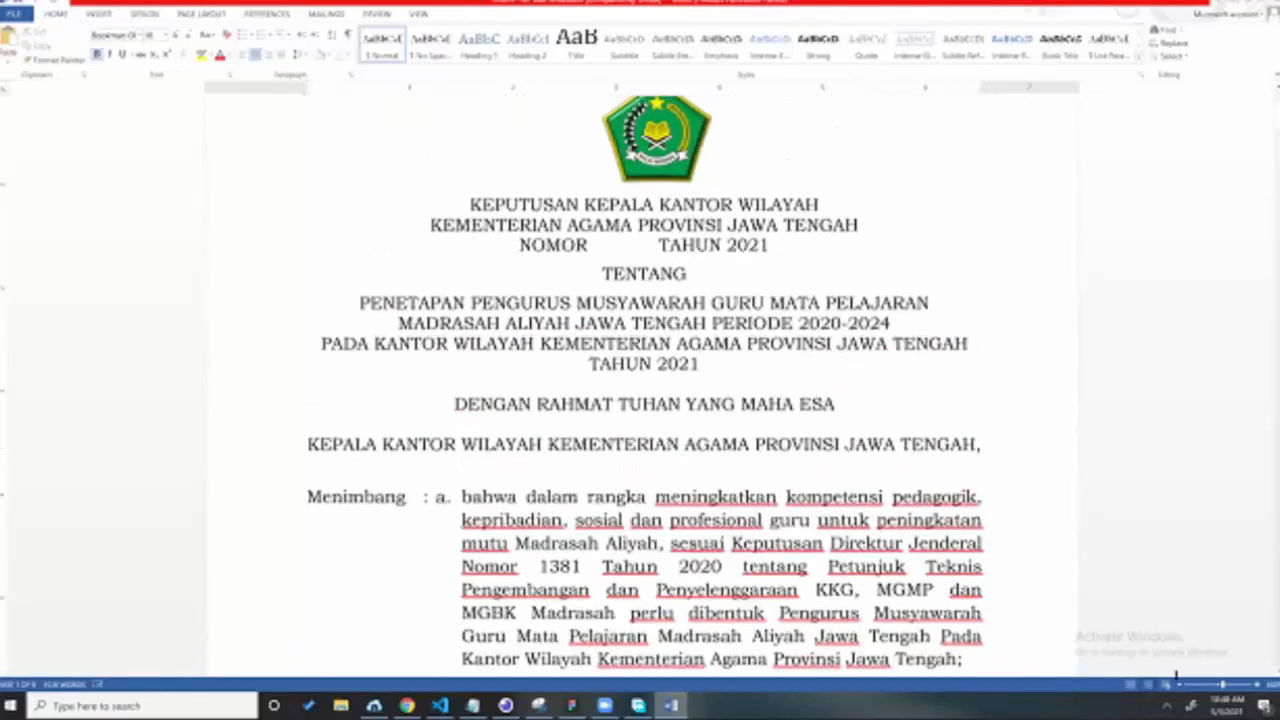
scroll(685, 335, down, 1)
scroll(706, 303, down, 2)
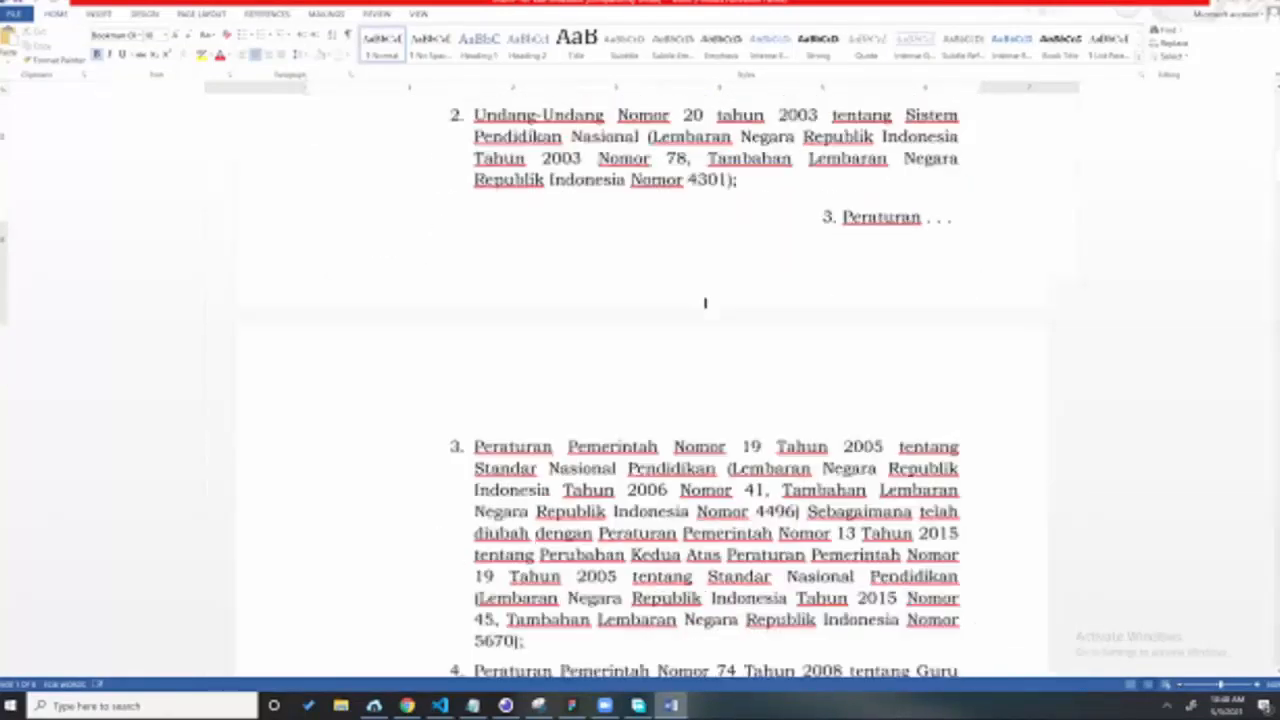
scroll(1000, 209, down, 5)
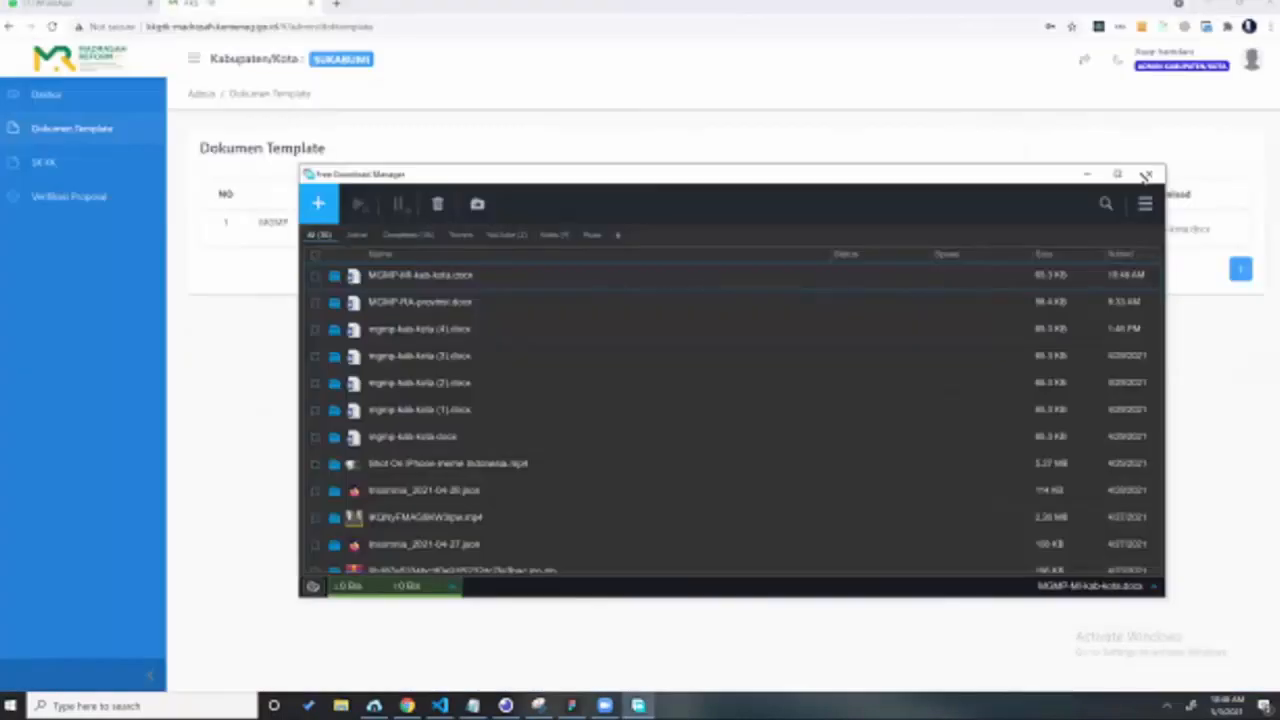
Step: Close the download manager and Telegram, and start Aktivasi on the MGMP Matematika SK
click(1147, 175)
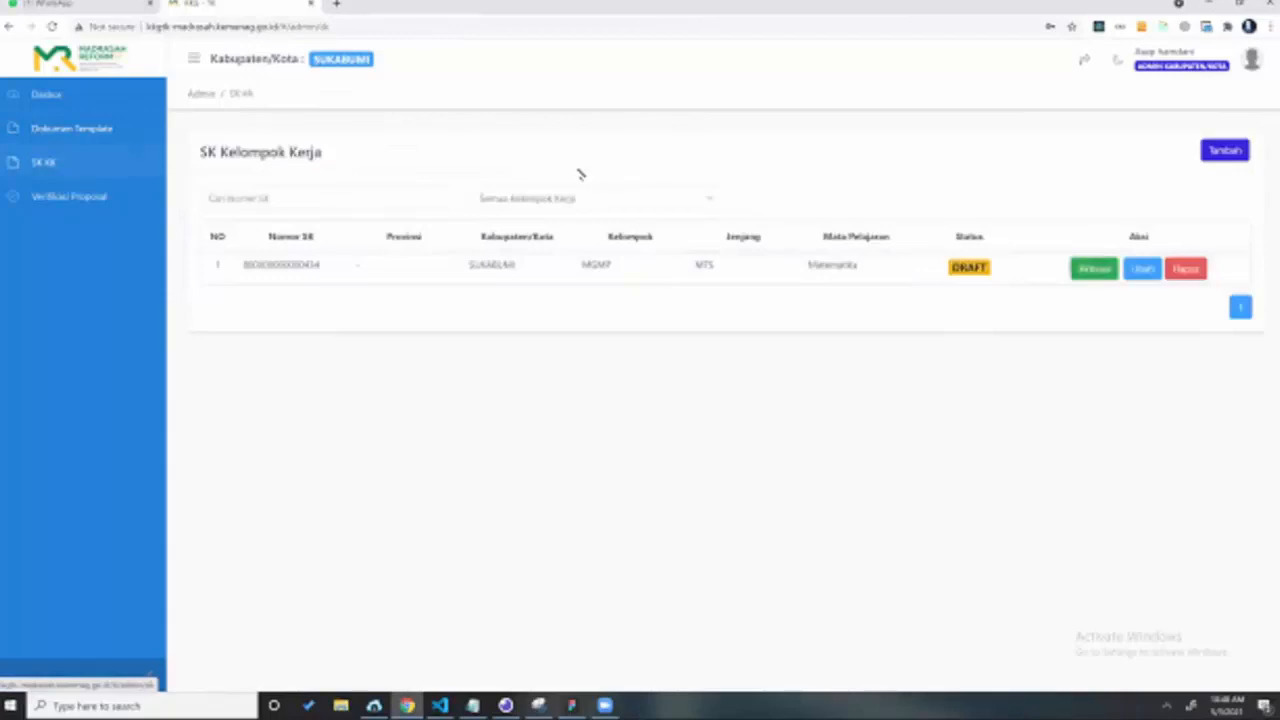
click(1094, 268)
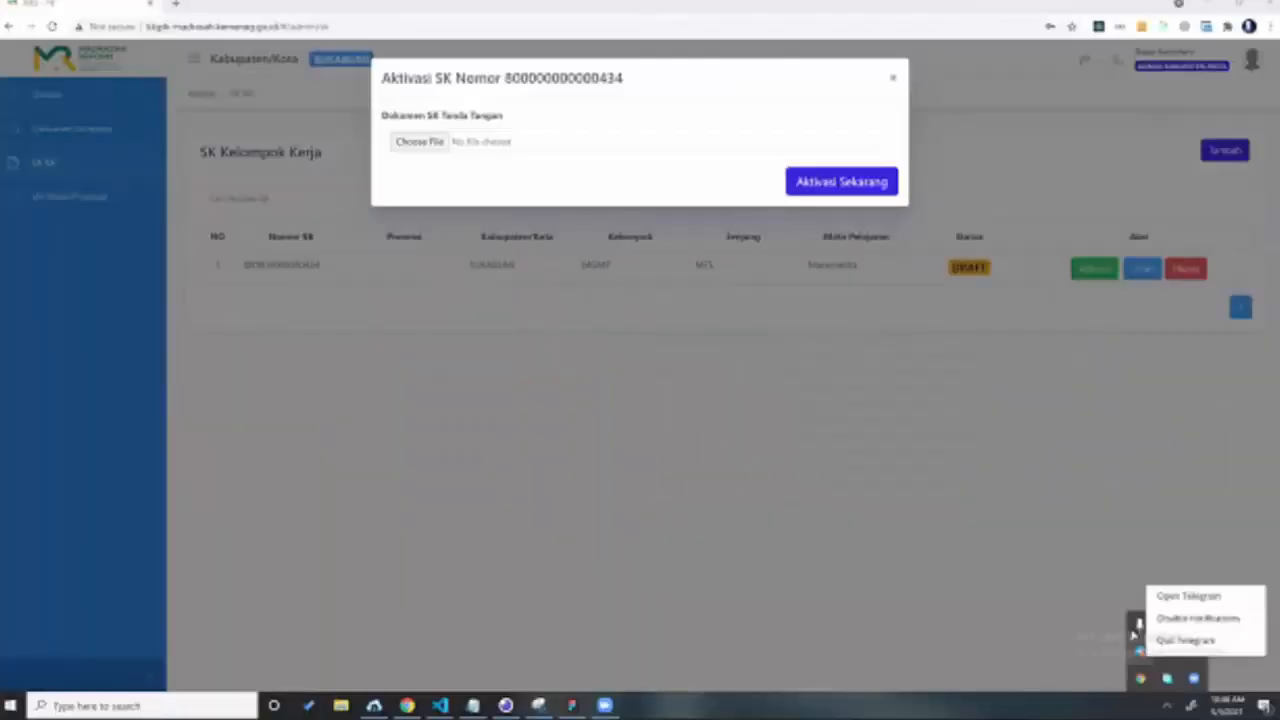
click(1186, 640)
click(1012, 237)
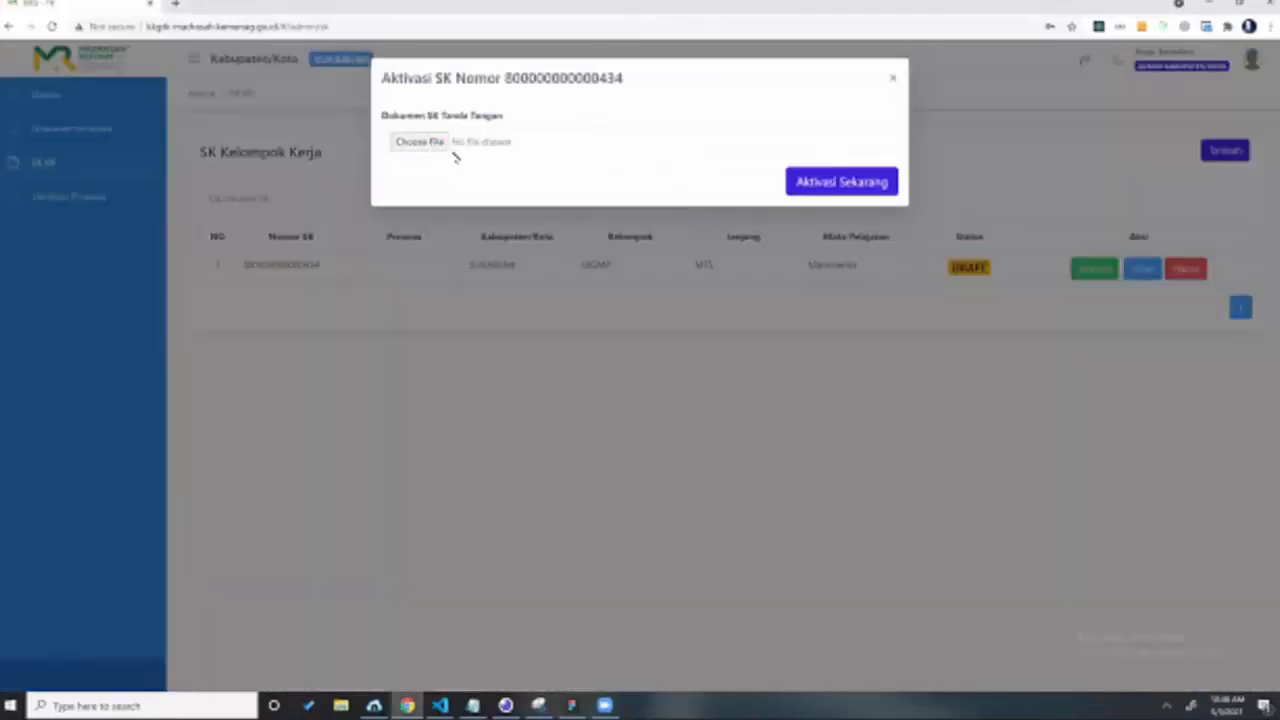
Step: Attach the signed SK PDF and confirm Aktivasi Sekarang so the SK becomes AKTIF
click(455, 157)
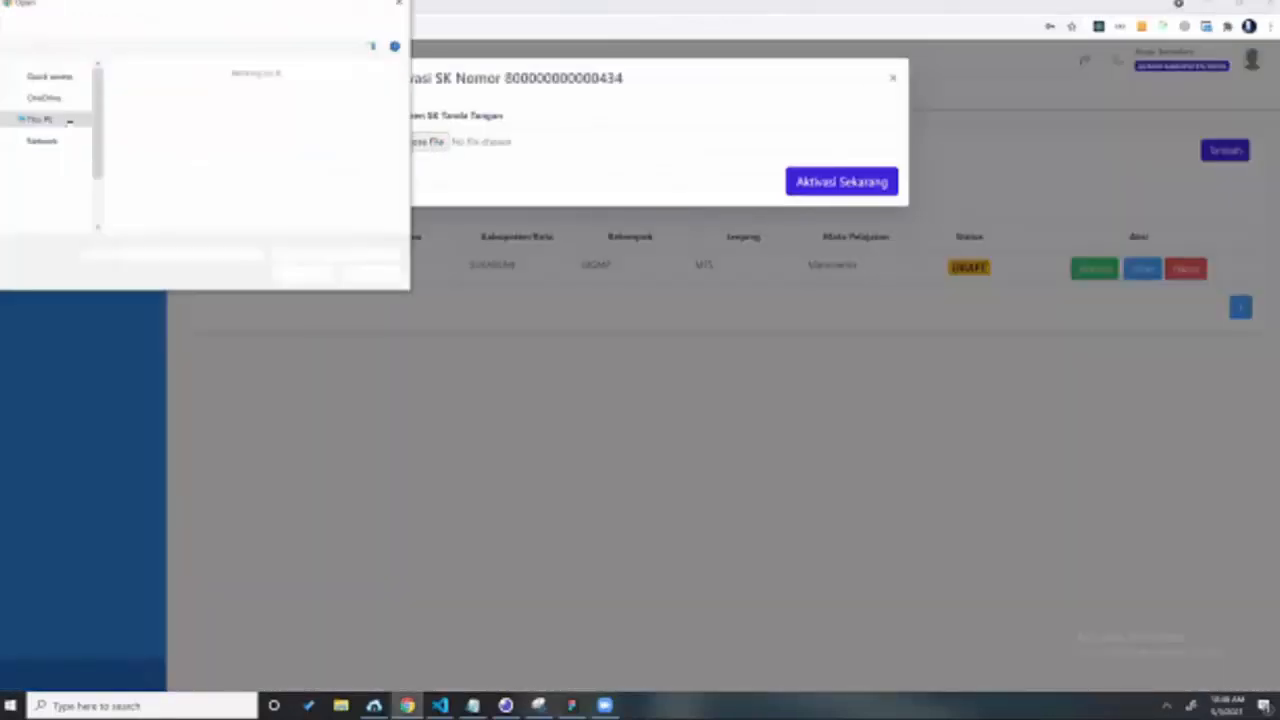
scroll(214, 157, down, 5)
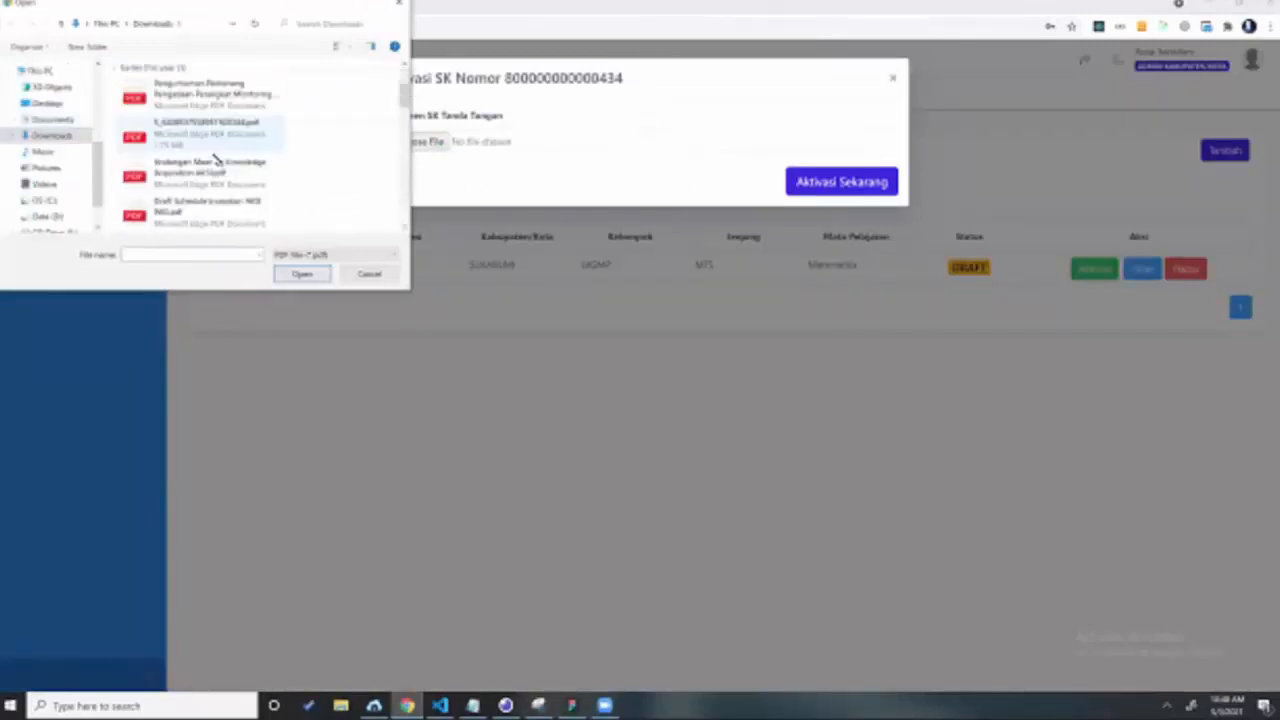
scroll(214, 150, down, 3)
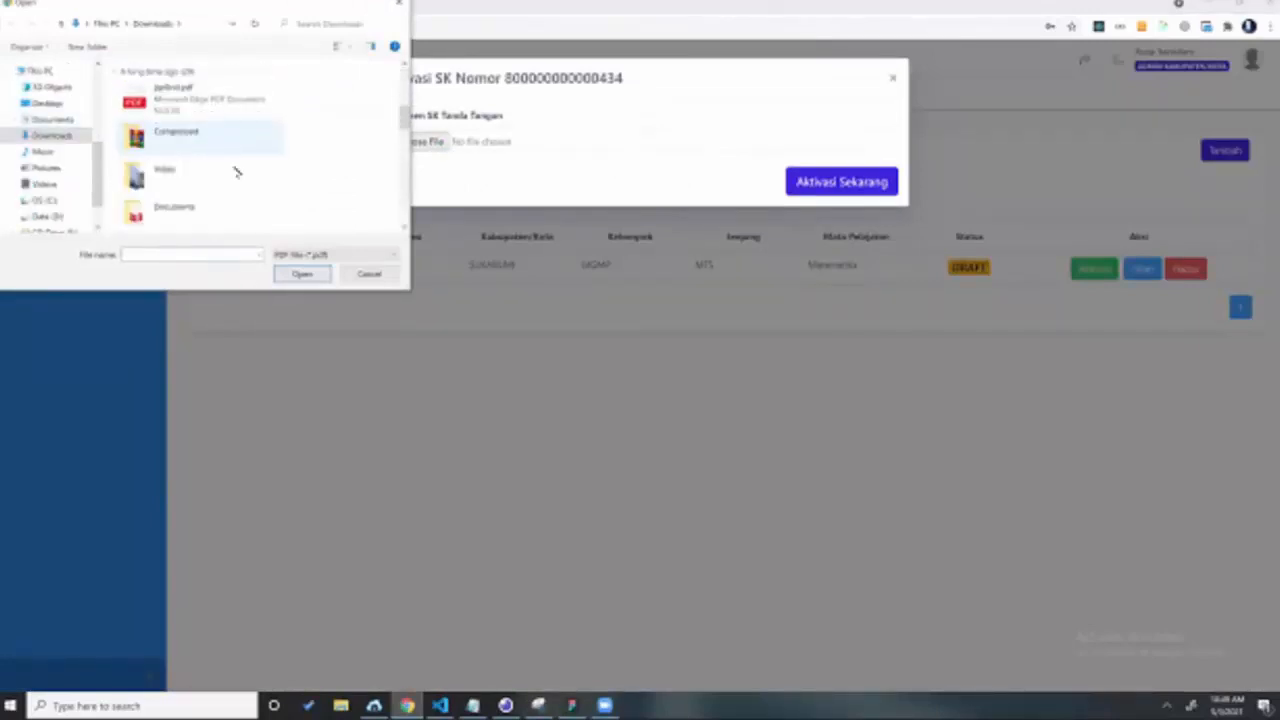
click(295, 276)
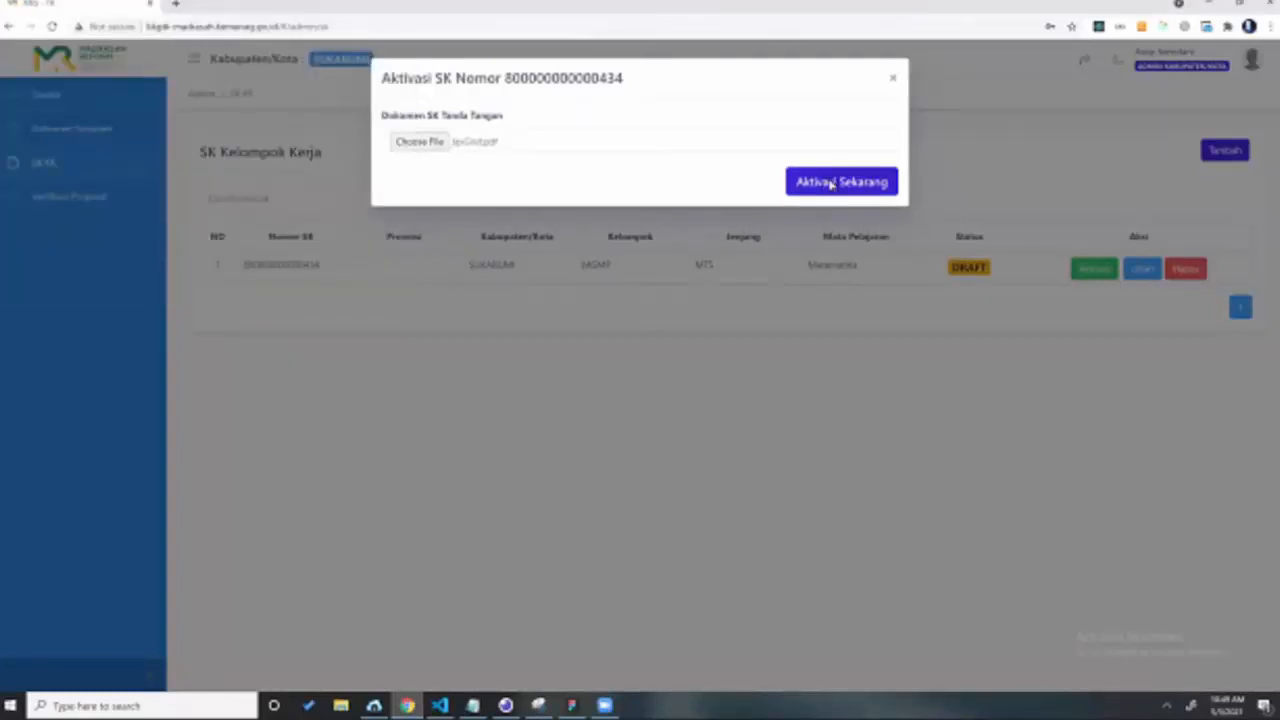
click(830, 184)
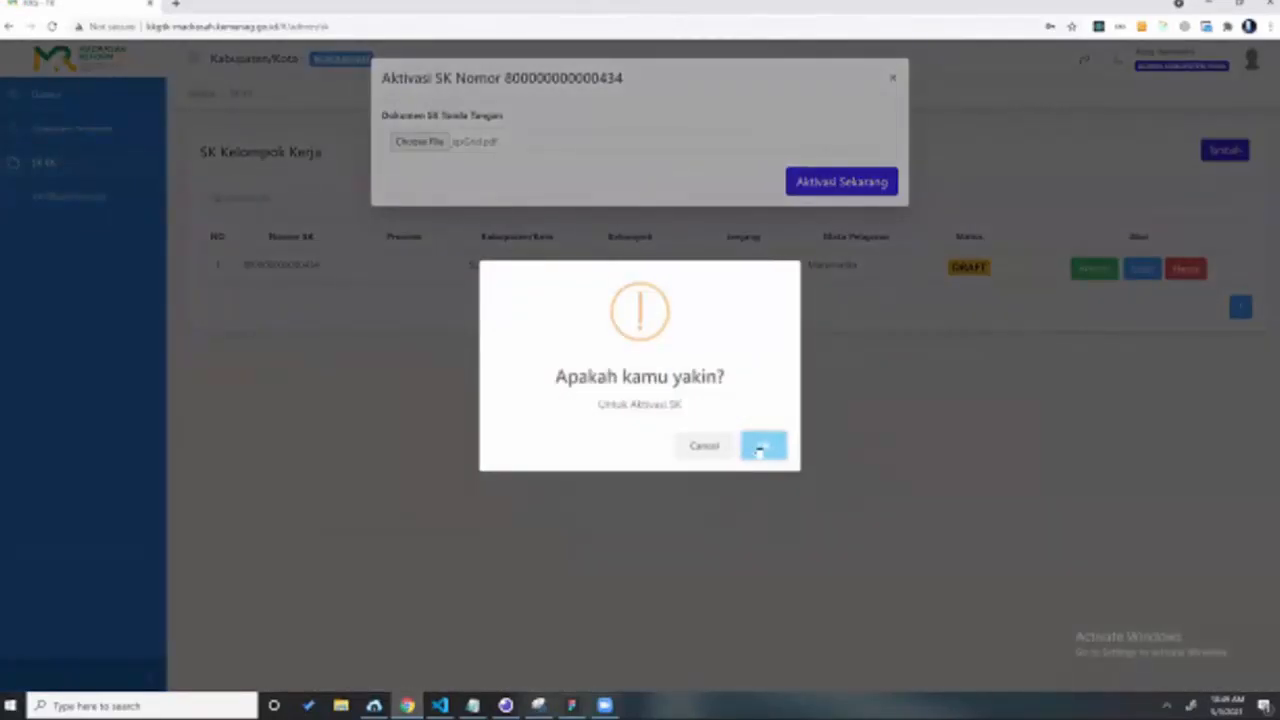
click(760, 448)
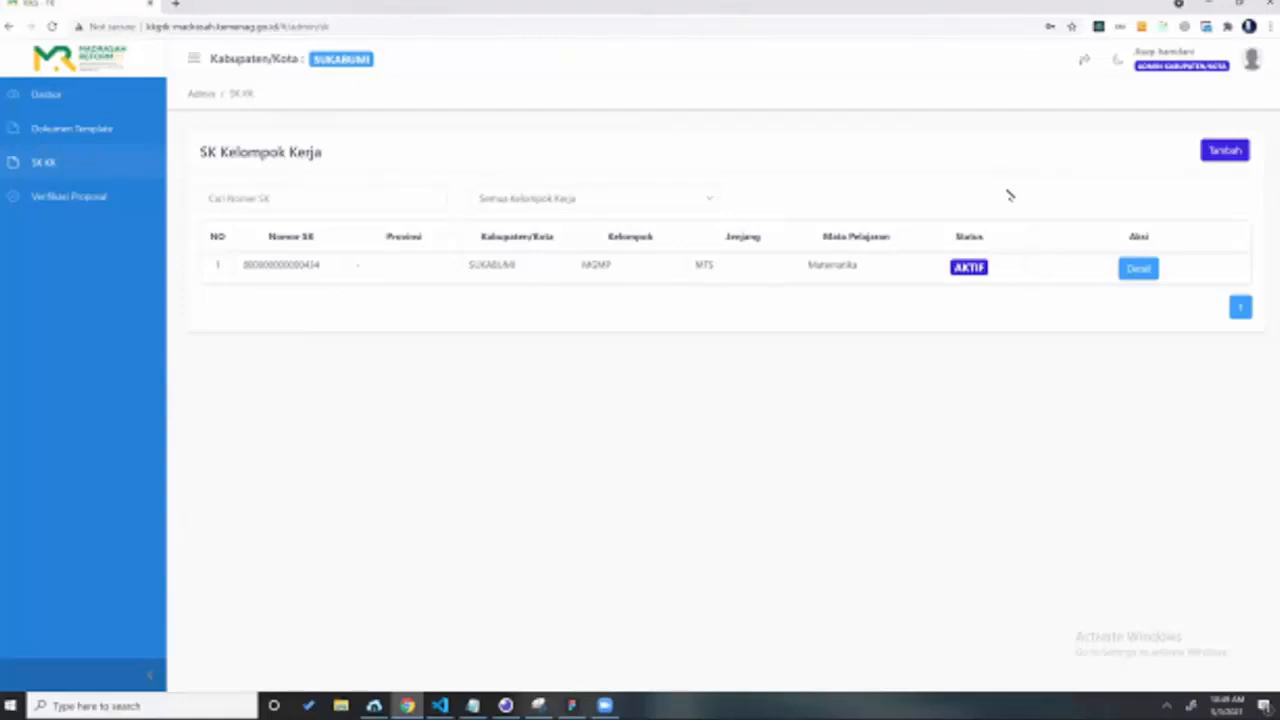
Step: Review the activated MGMP MTS Matematika SK's details, then go back to the SK Kelompok Kerja list
click(1138, 268)
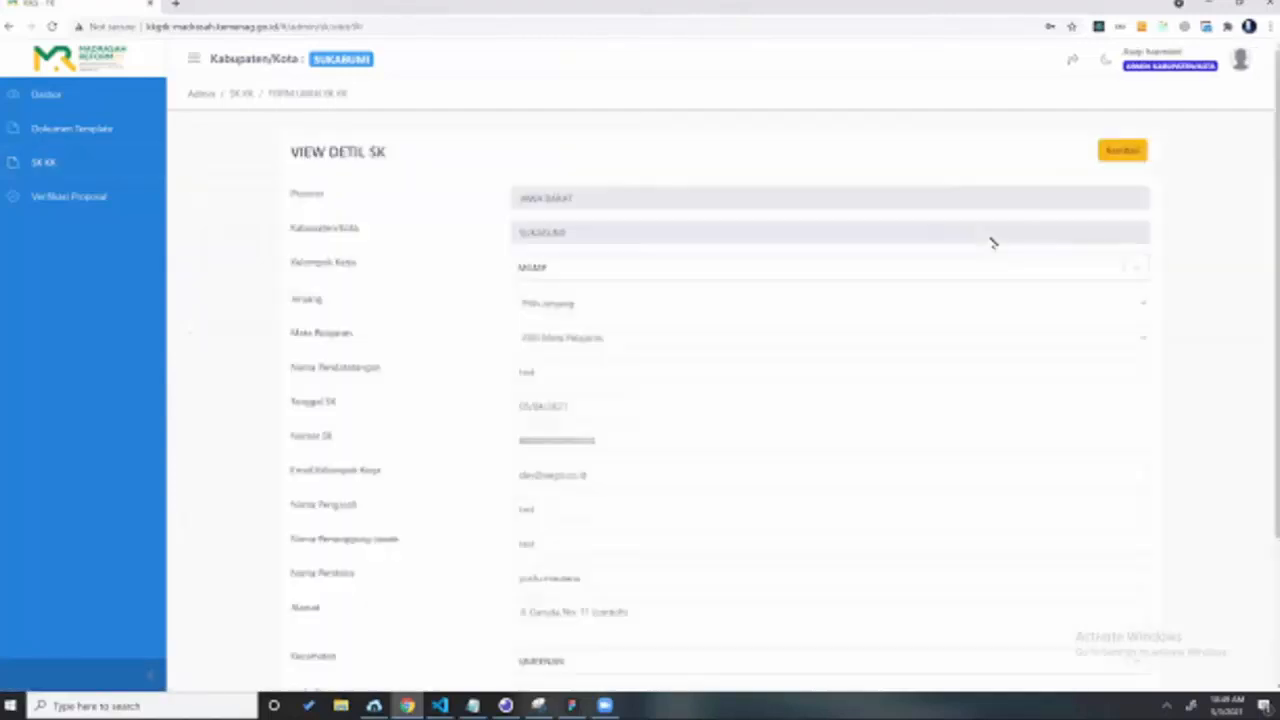
scroll(983, 429, down, 3)
scroll(982, 426, up, 1)
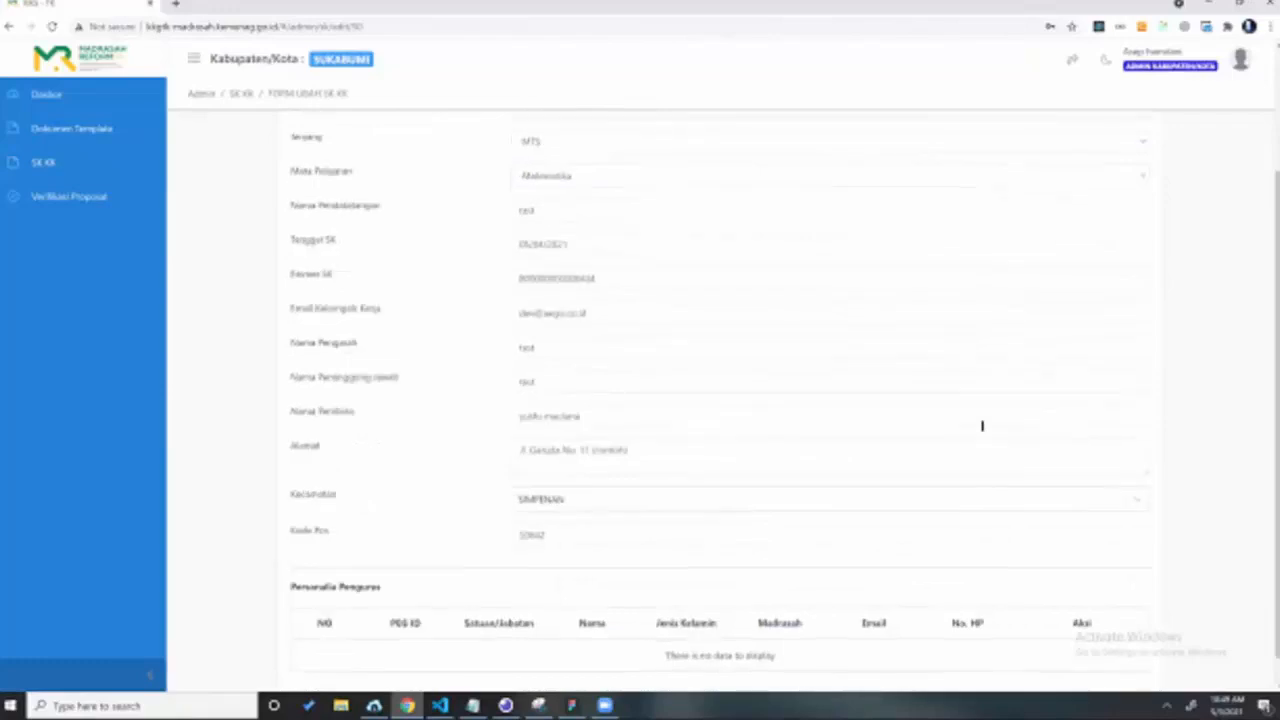
scroll(983, 424, down, 3)
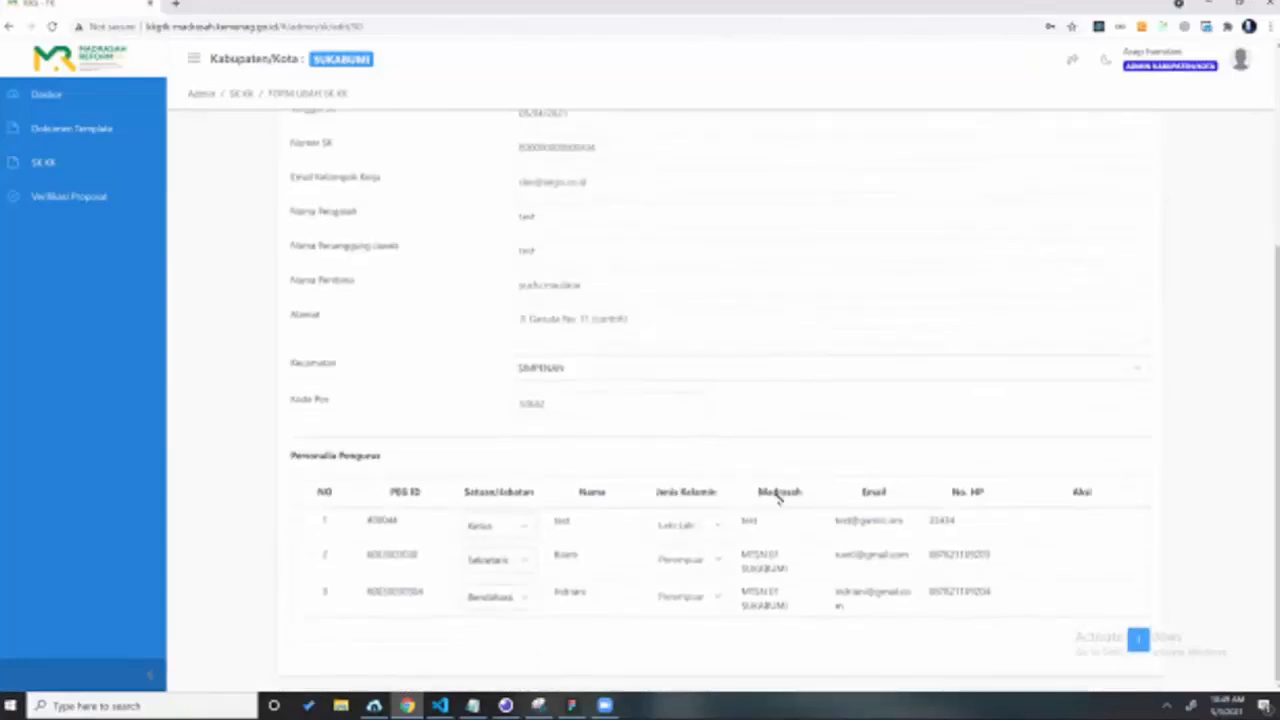
scroll(1020, 215, up, 1)
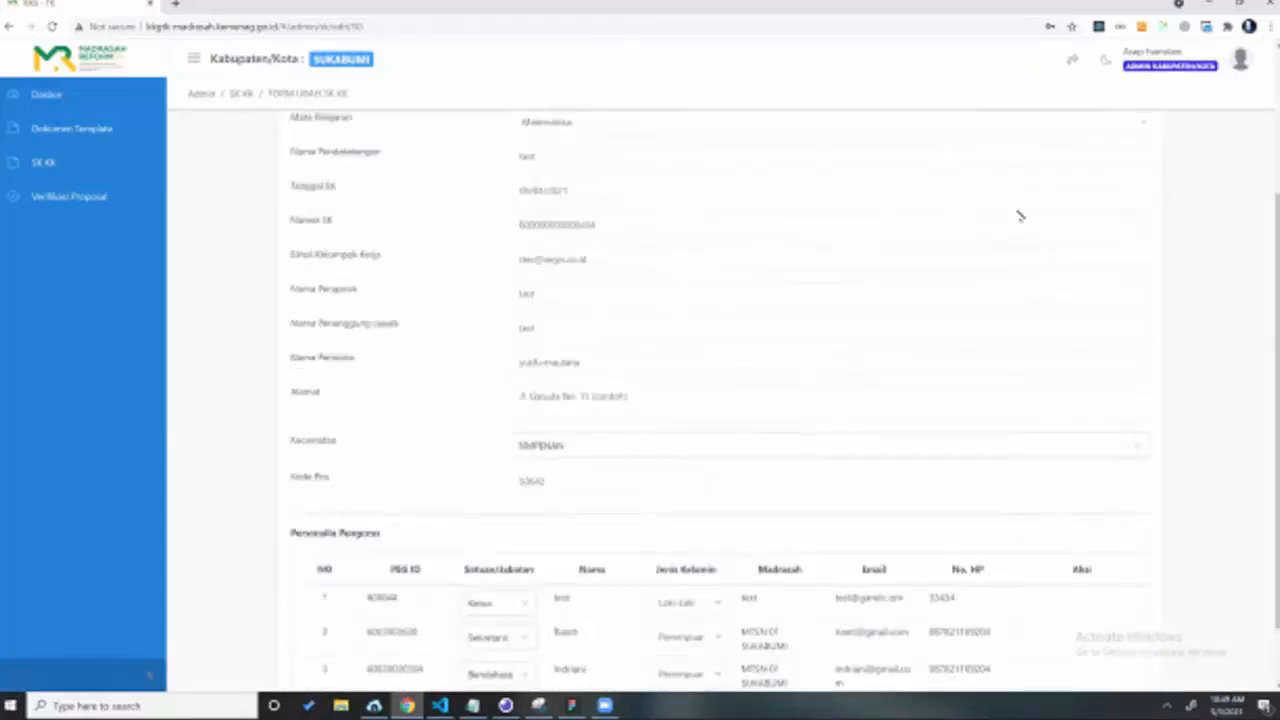
scroll(1020, 215, up, 3)
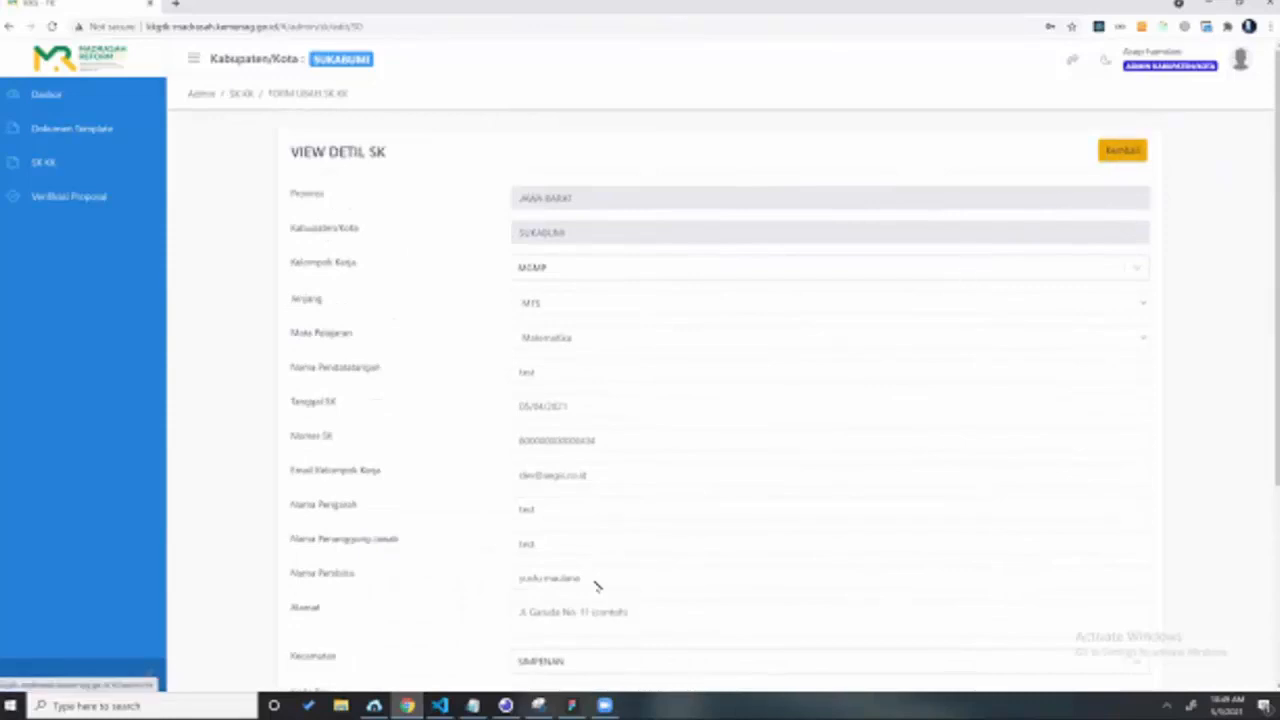
scroll(457, 551, down, 3)
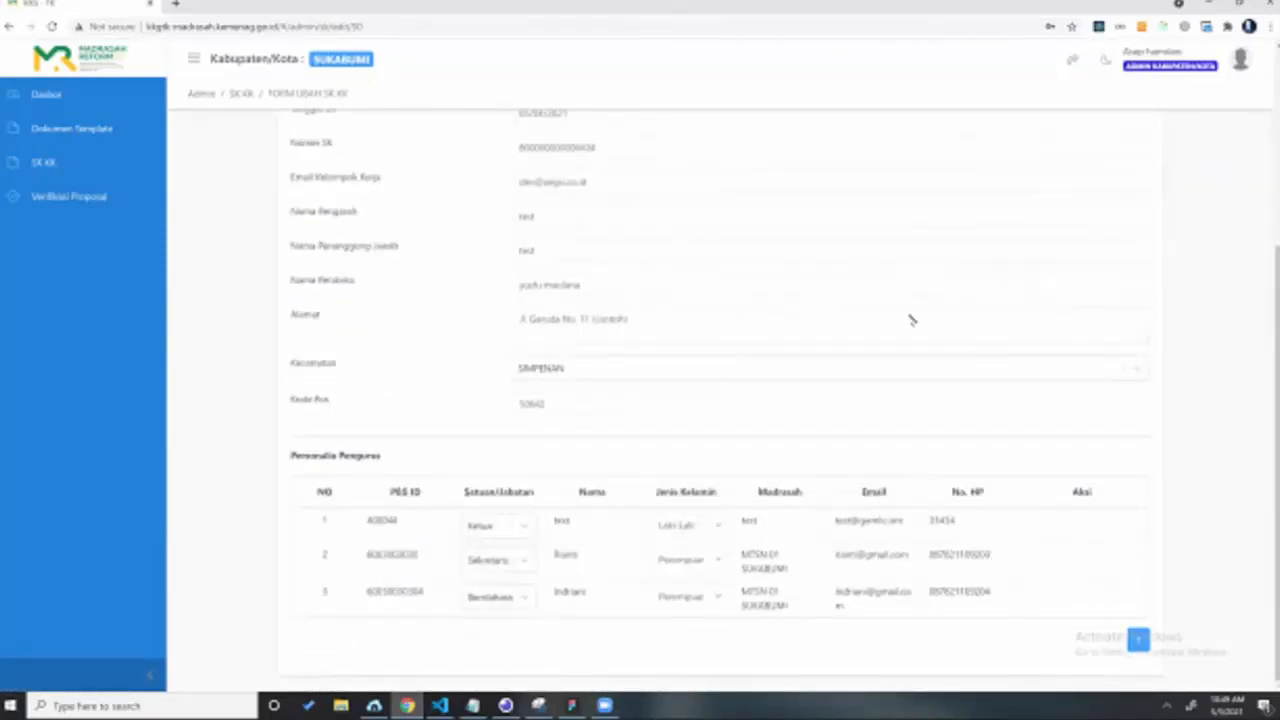
scroll(905, 290, up, 4)
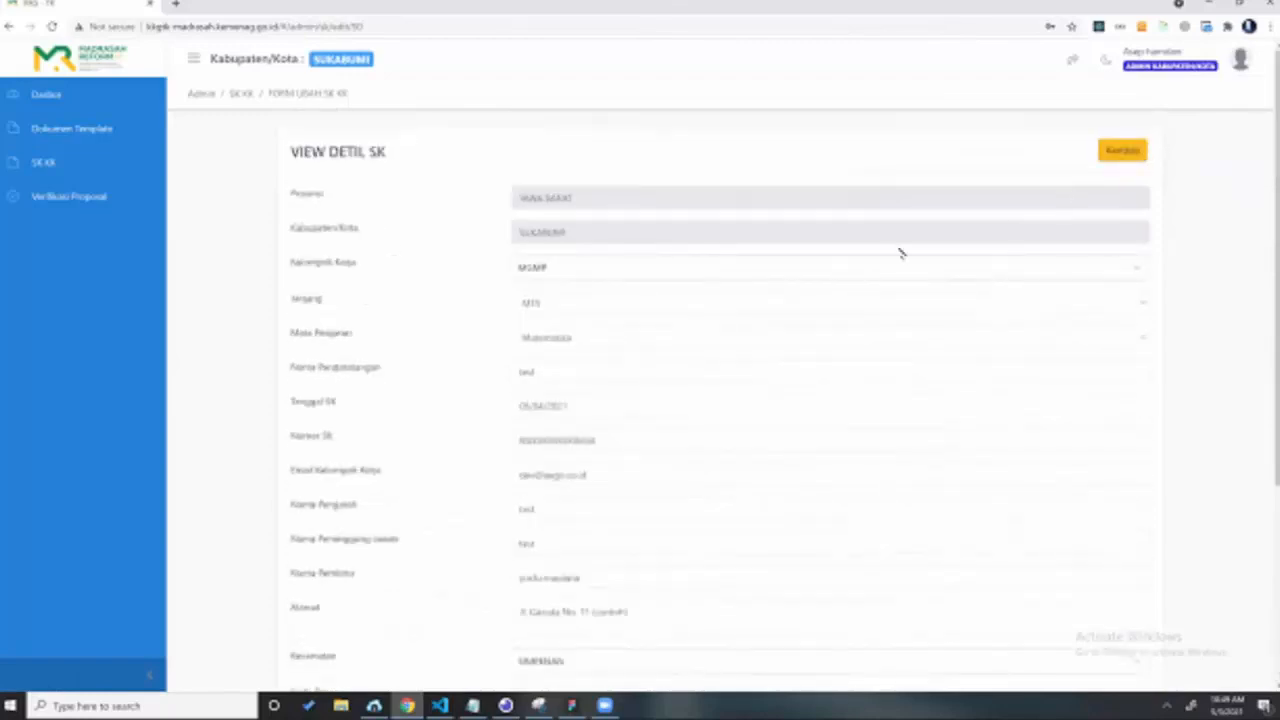
click(1122, 151)
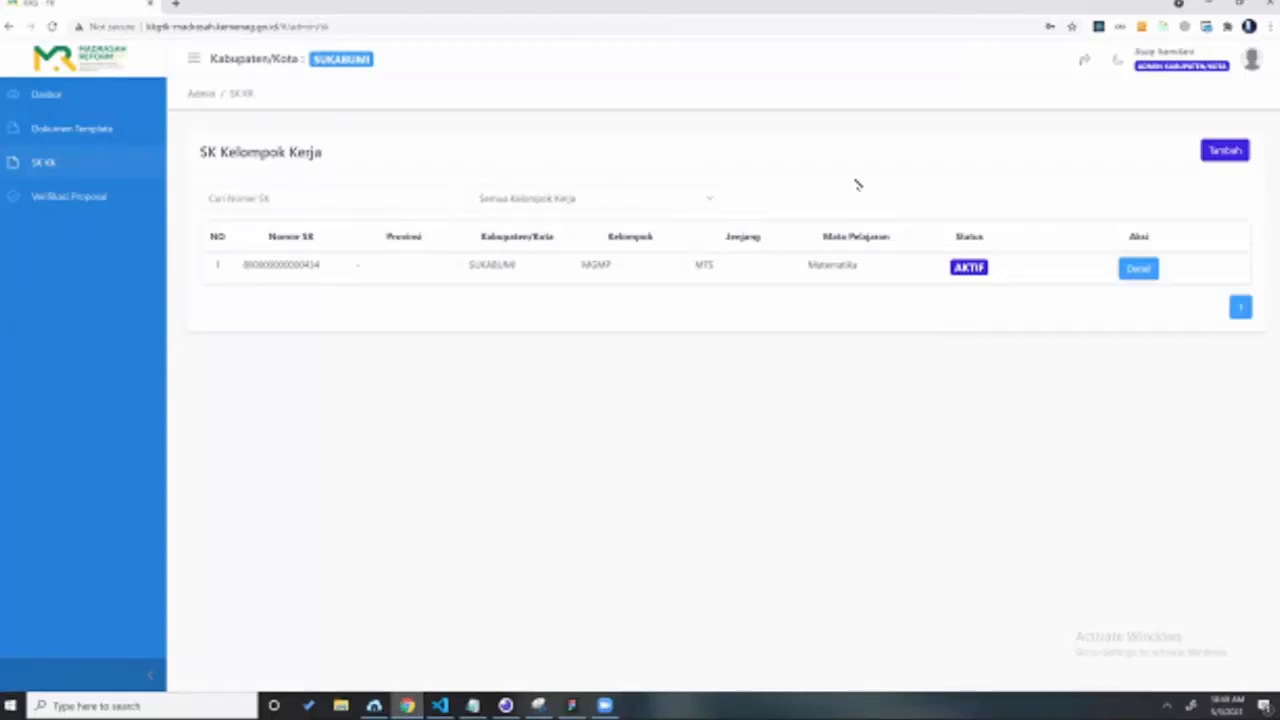
Step: Recheck the SK's Tanggal SK and Email Kelompok Kerja fields in its details
click(1139, 267)
scroll(614, 434, down, 1)
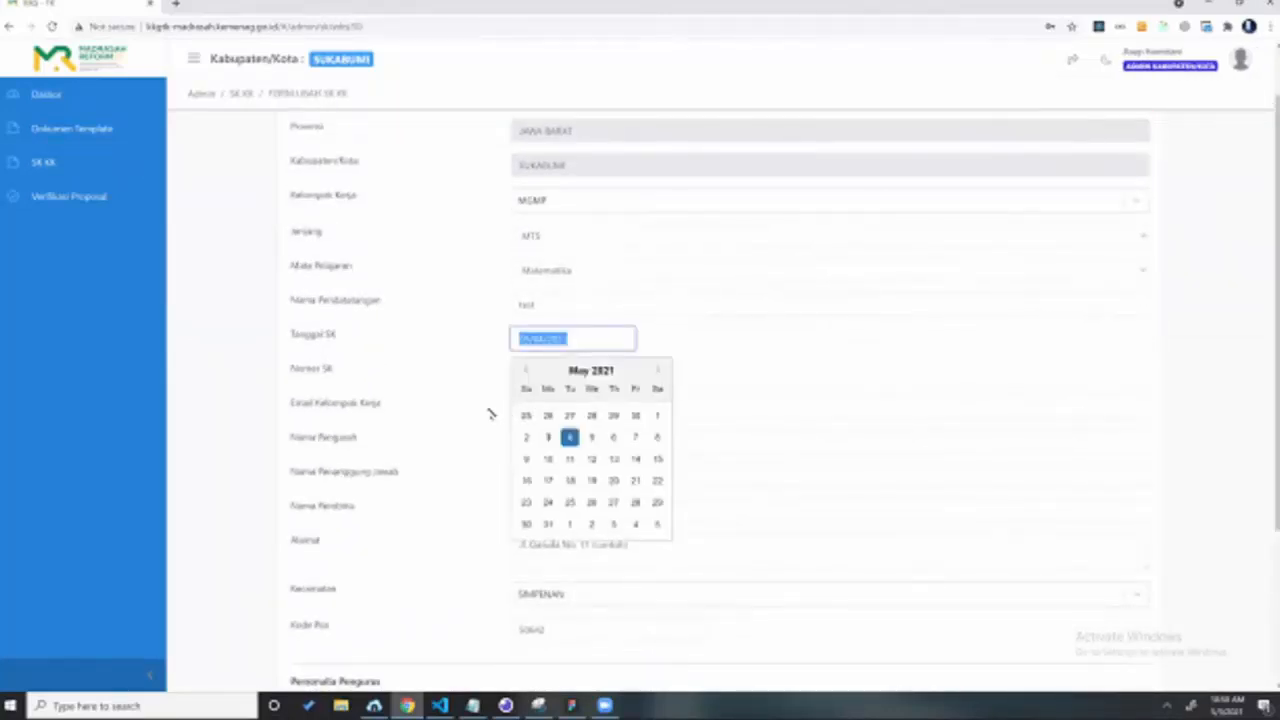
click(712, 376)
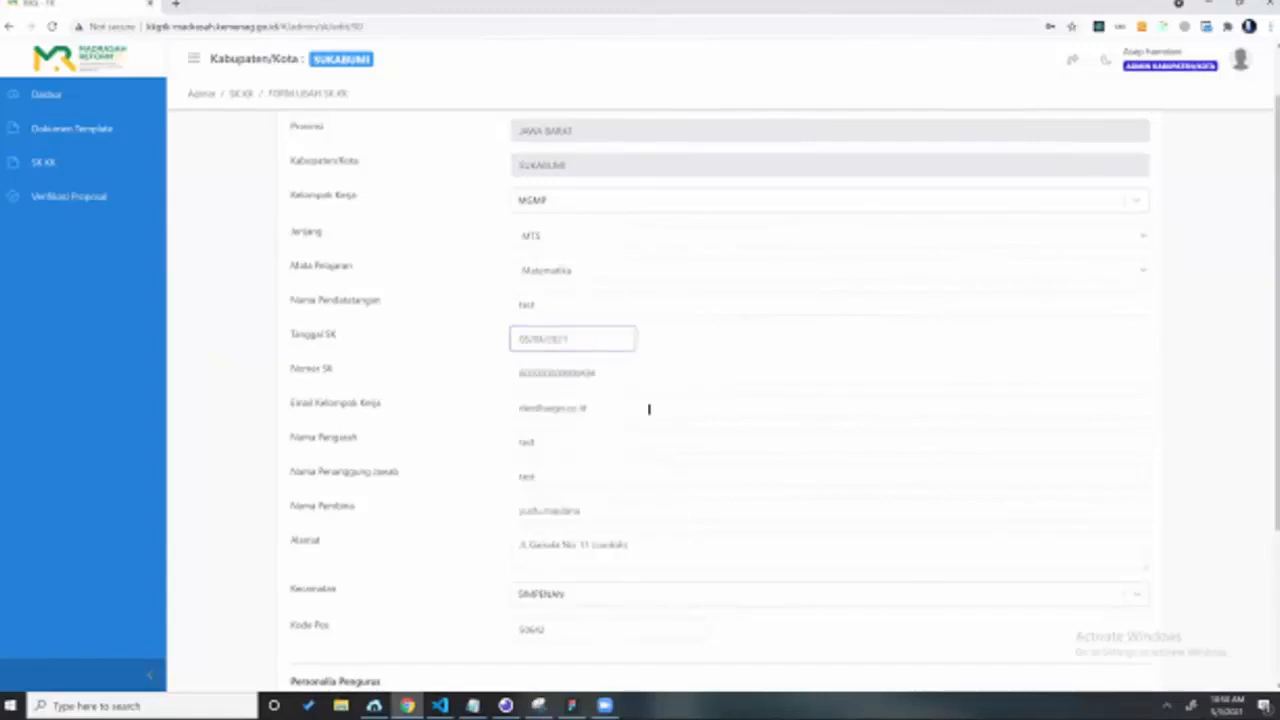
click(561, 417)
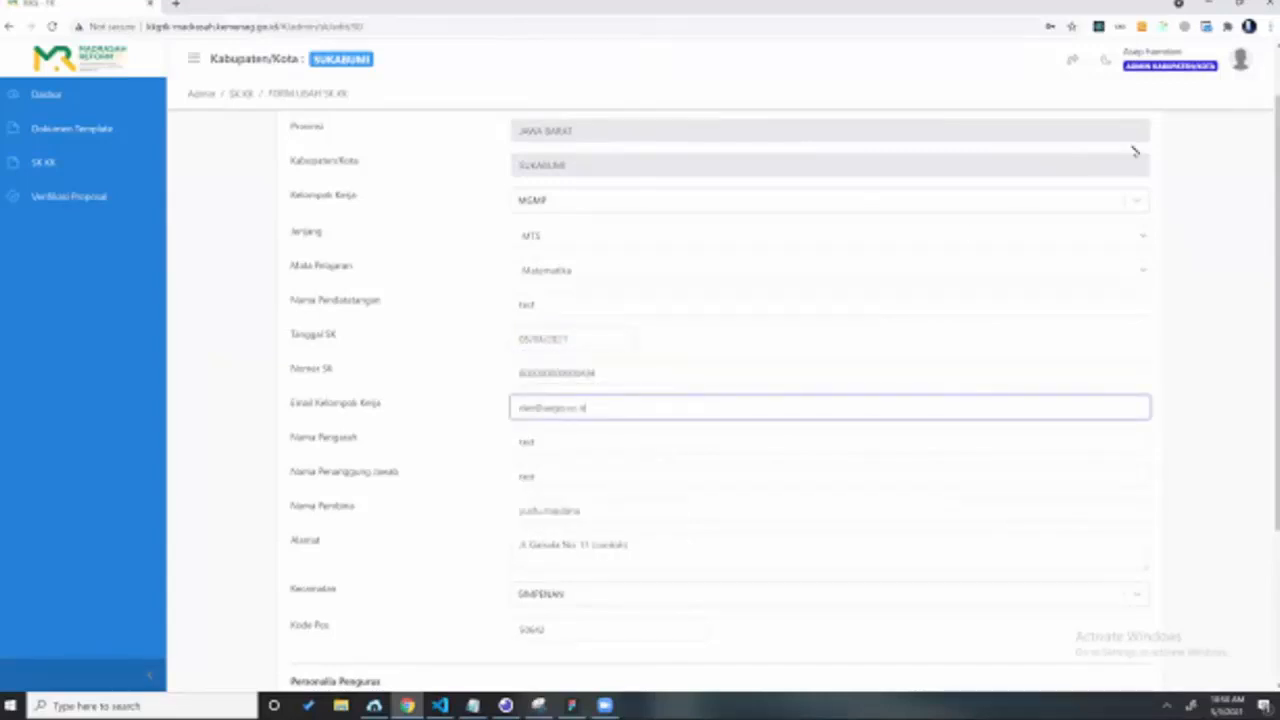
scroll(929, 171, up, 2)
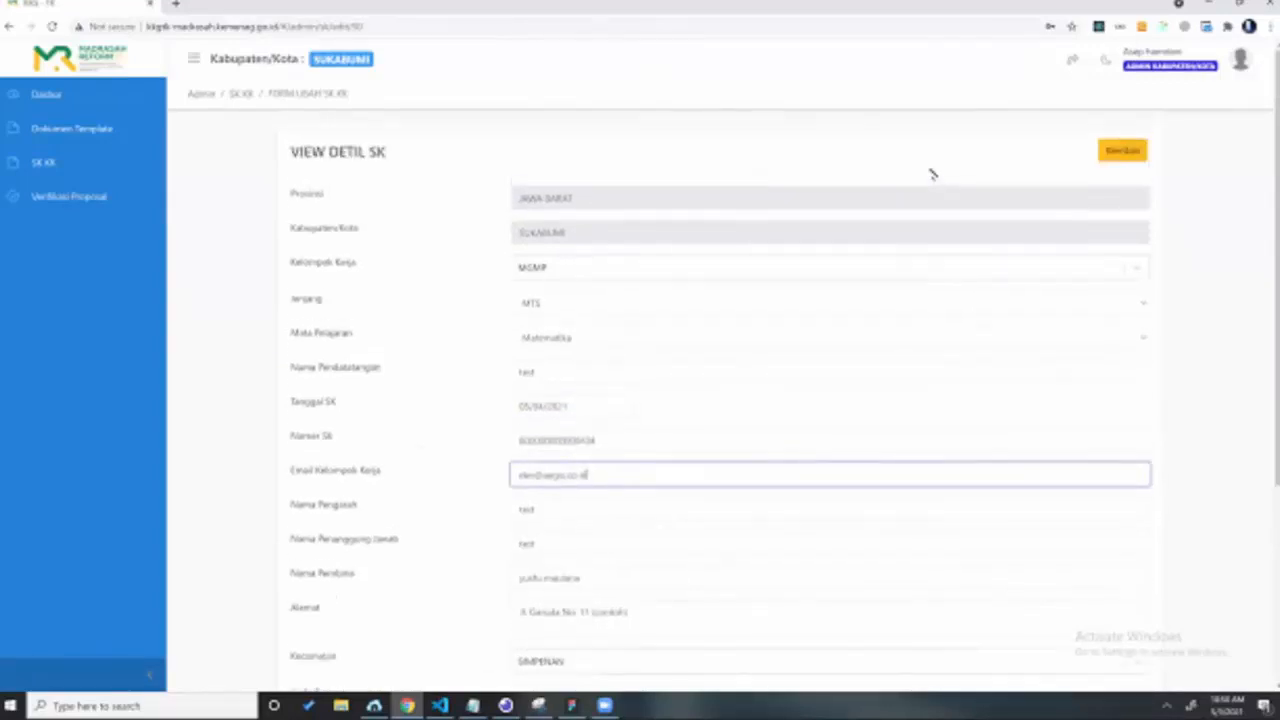
Step: Return to the SK list and start a new browser tab searching for 'gmail'
key(Return)
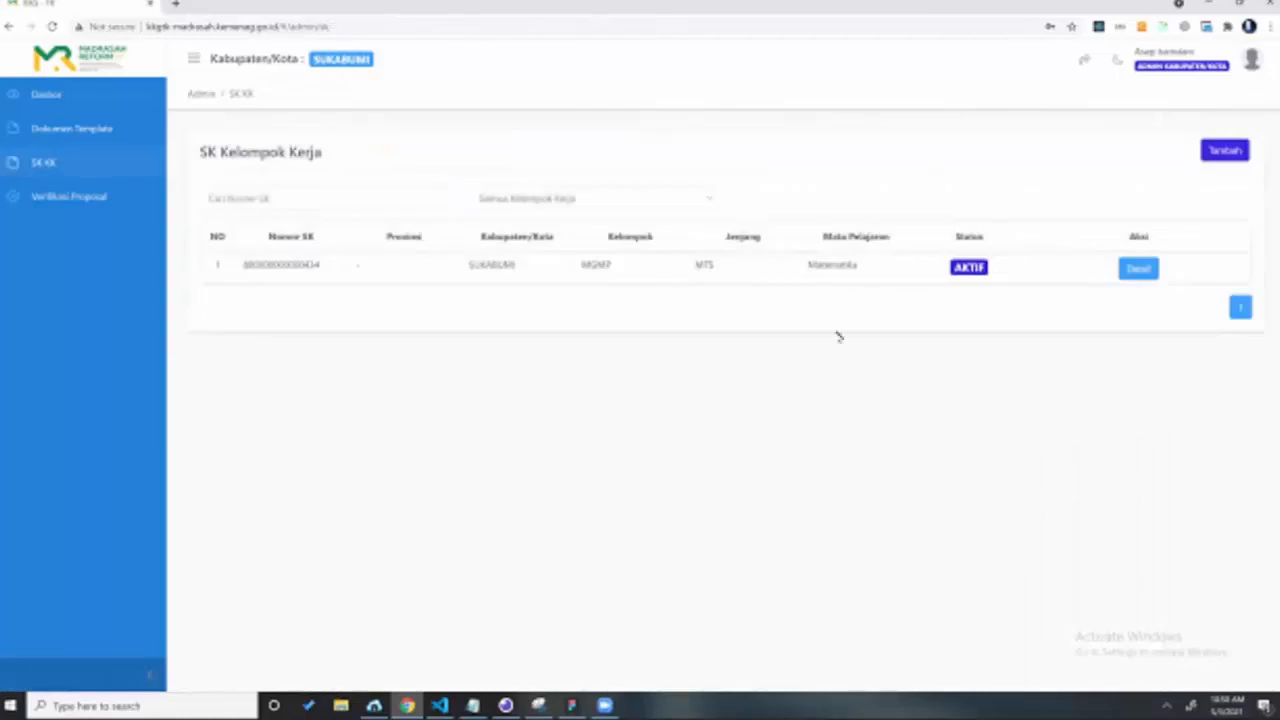
click(178, 5)
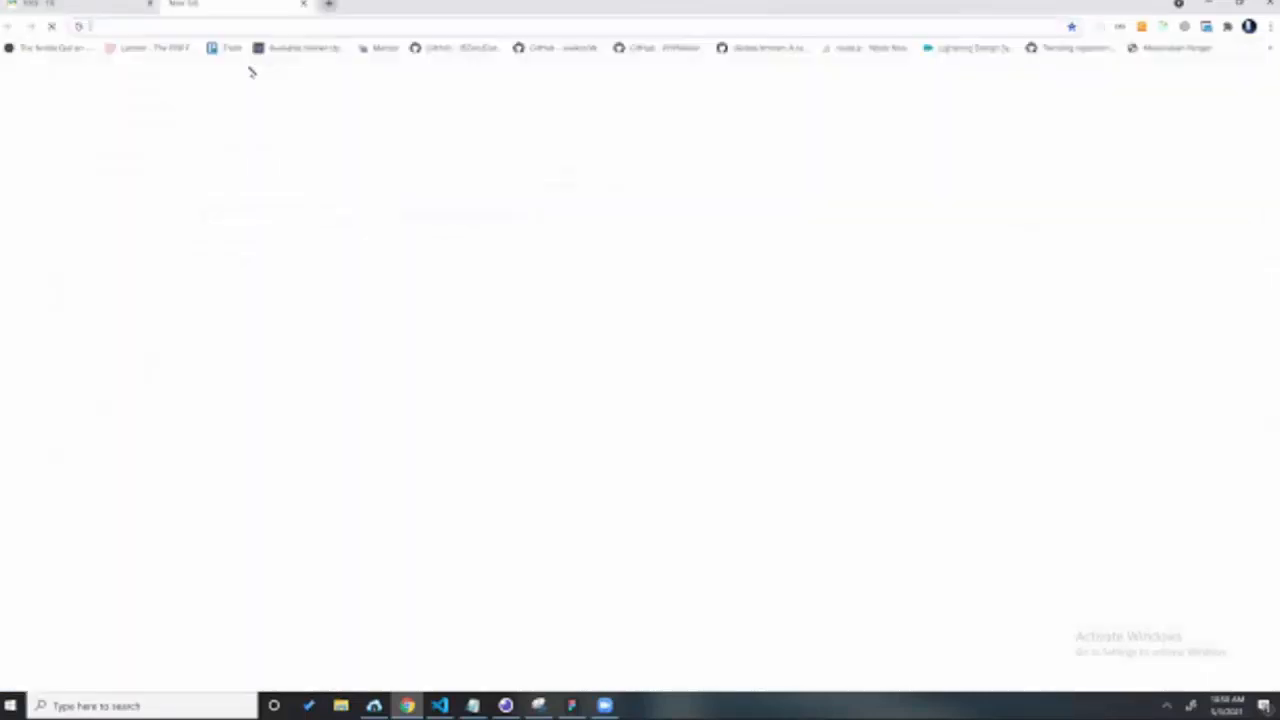
text(gmail)
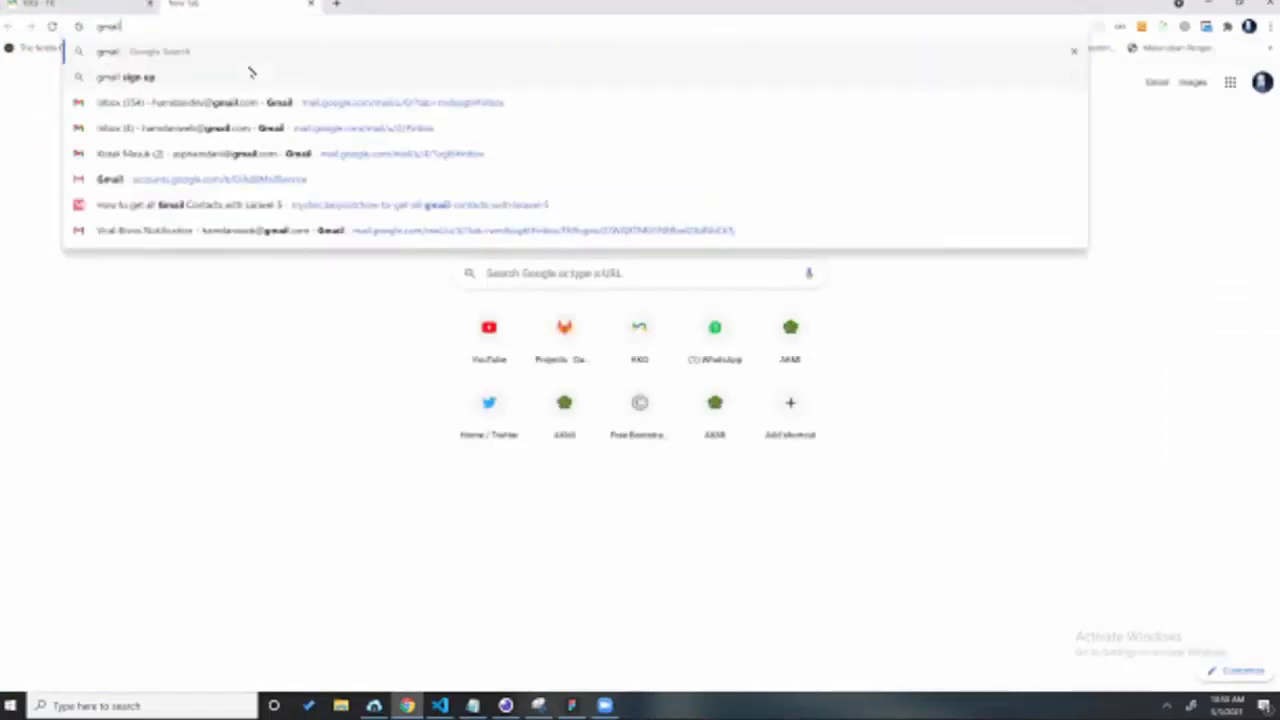
Step: Open the Gmail inbox and begin adding another Google account from the account menu
click(370, 130)
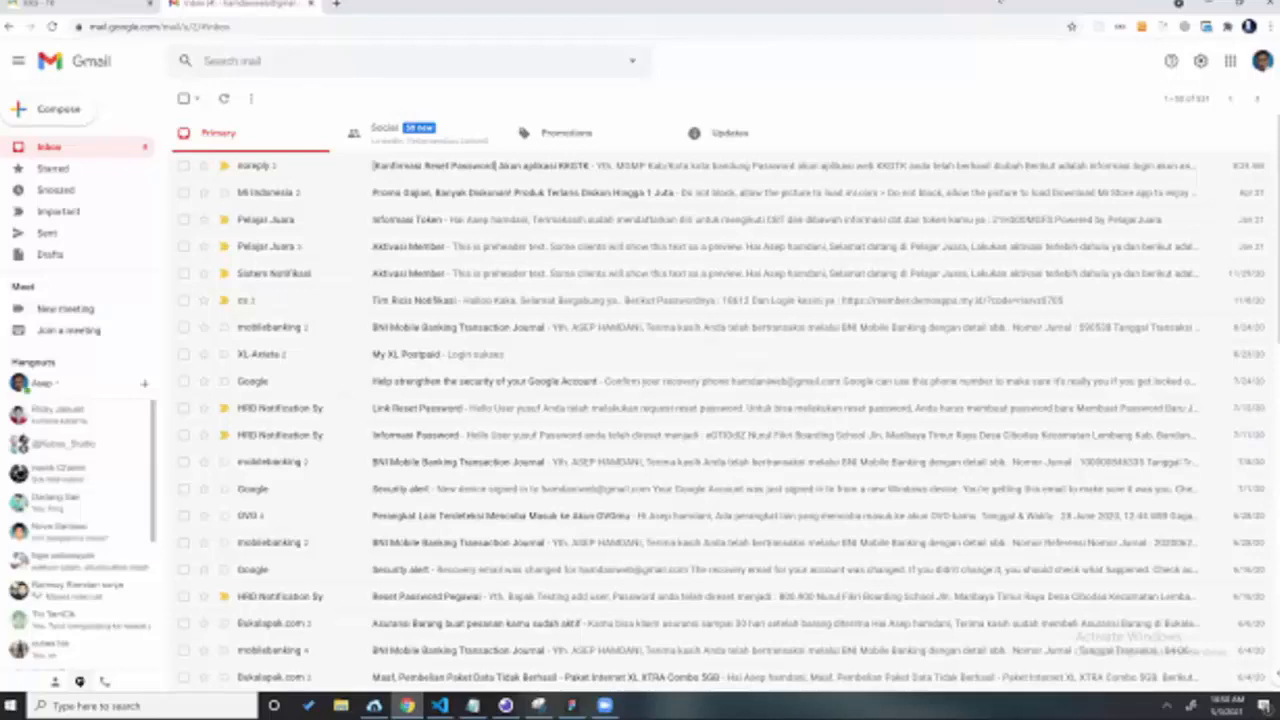
click(1262, 62)
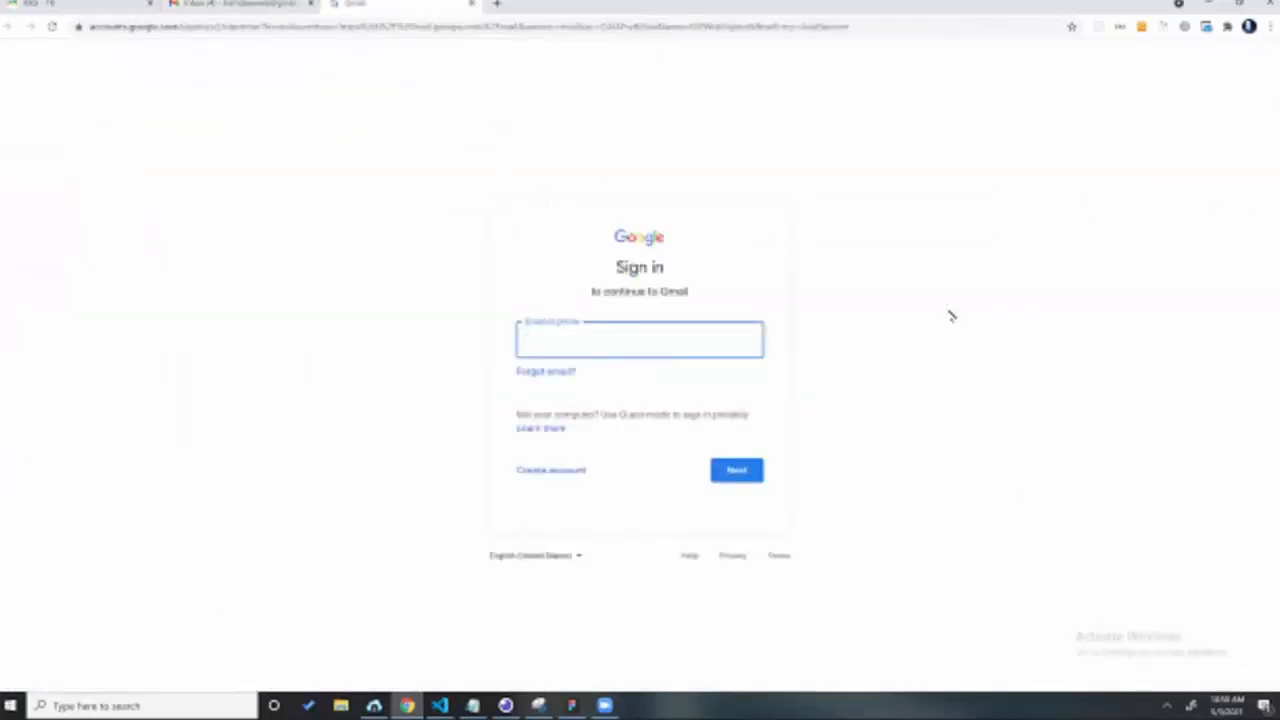
Step: Enter the Kelompok Kerja account's e-mail address and continue to the password step
text(sm)
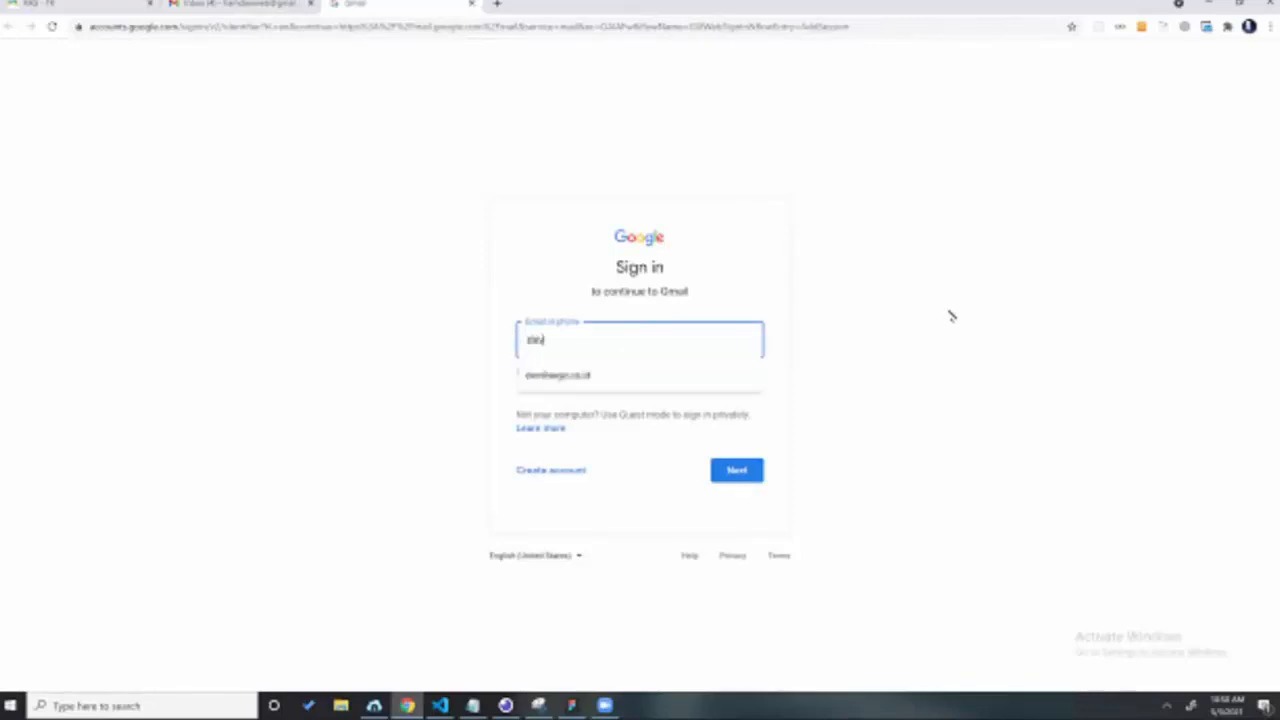
key(Down)
key(Return)
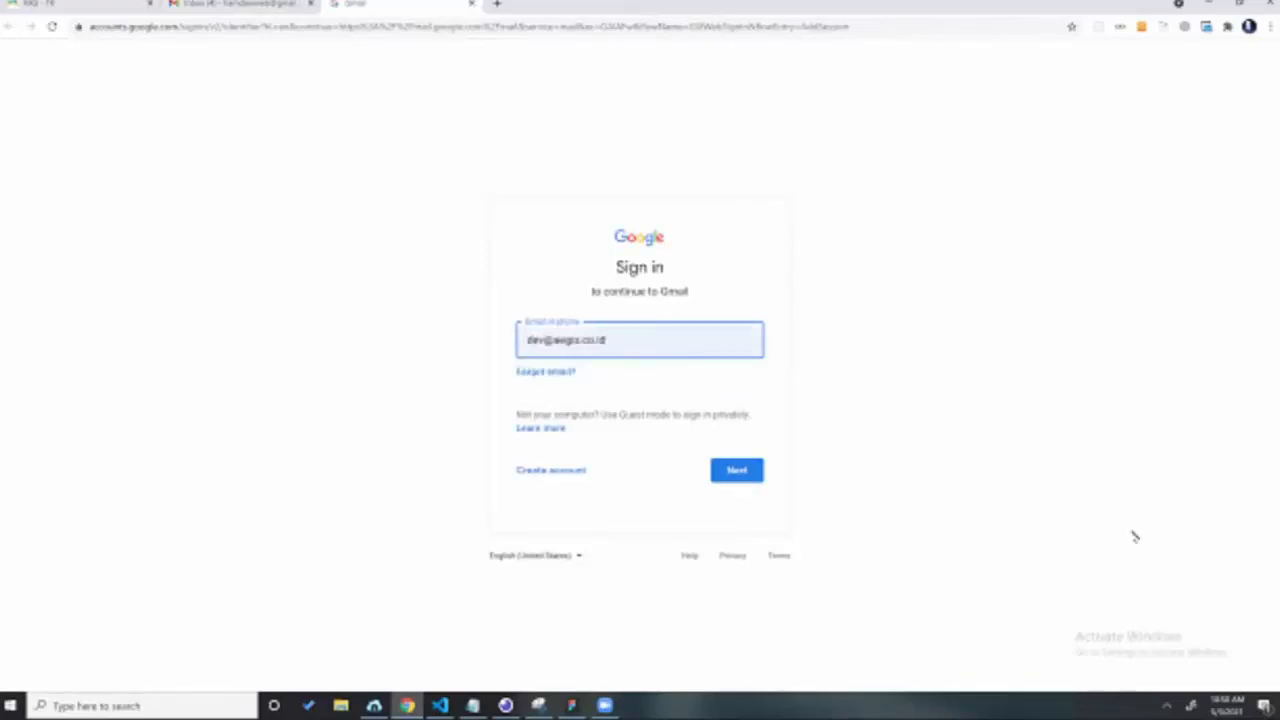
click(748, 470)
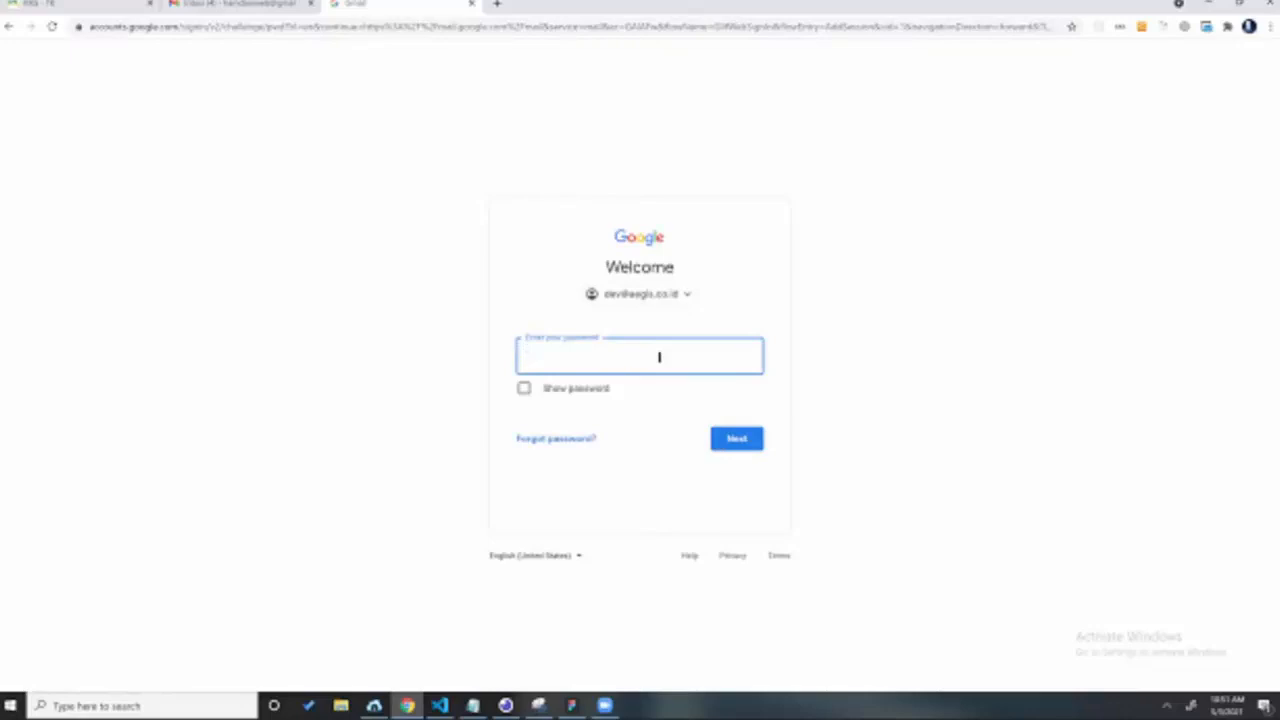
Step: Submit the account password and resend the phone verification prompt to finish signing in
text(••••••••••)
key(Return)
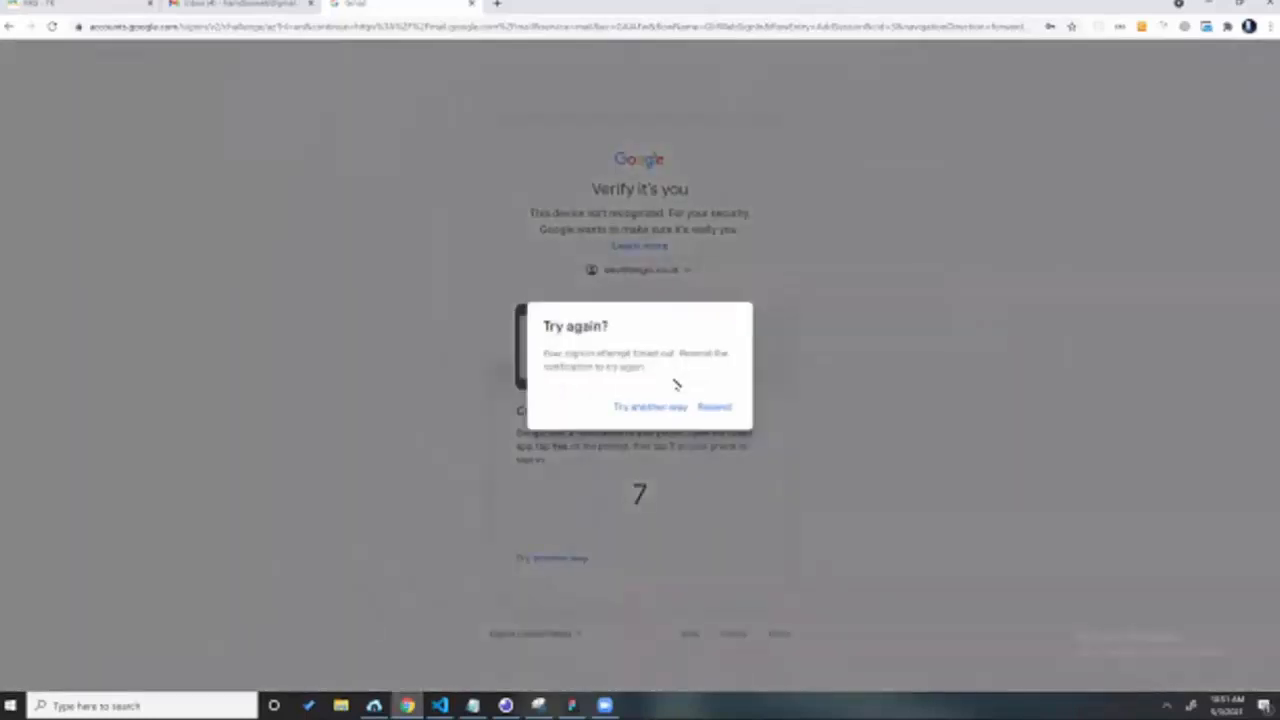
click(714, 407)
click(714, 407)
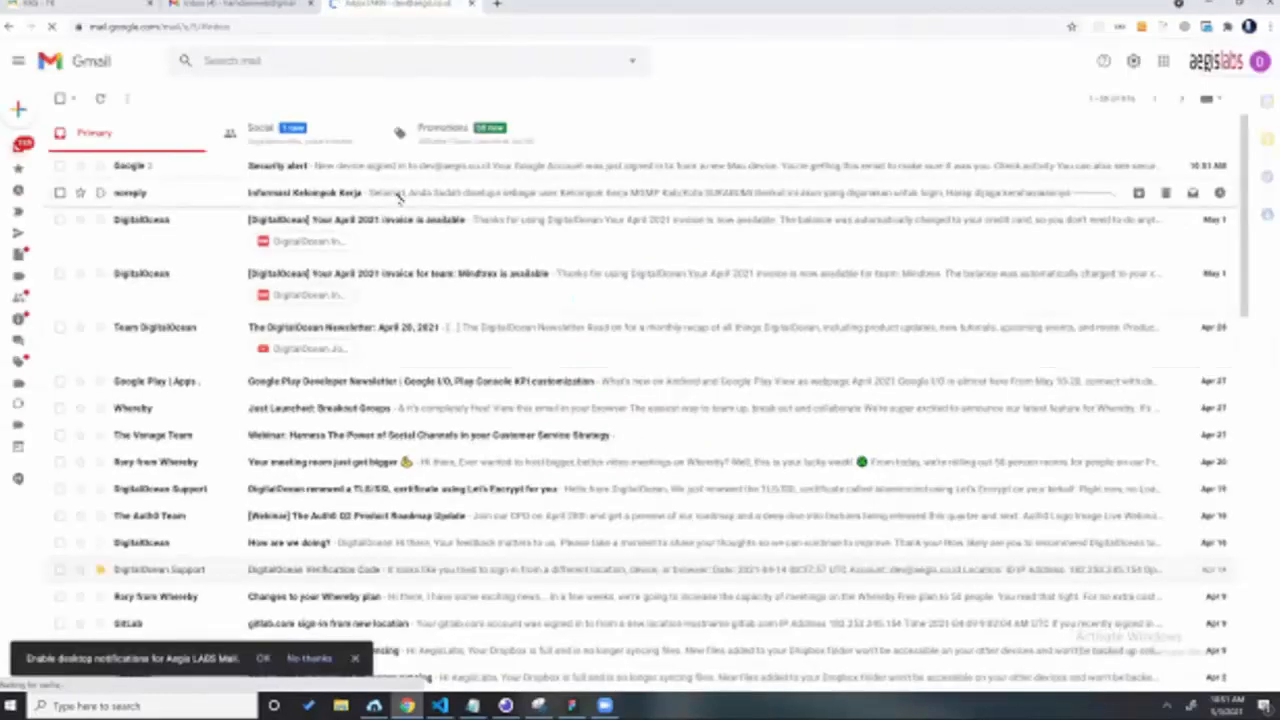
Step: Read the Informasi Kelompok Kerja login email, then return to the portal's SK list tab
click(398, 194)
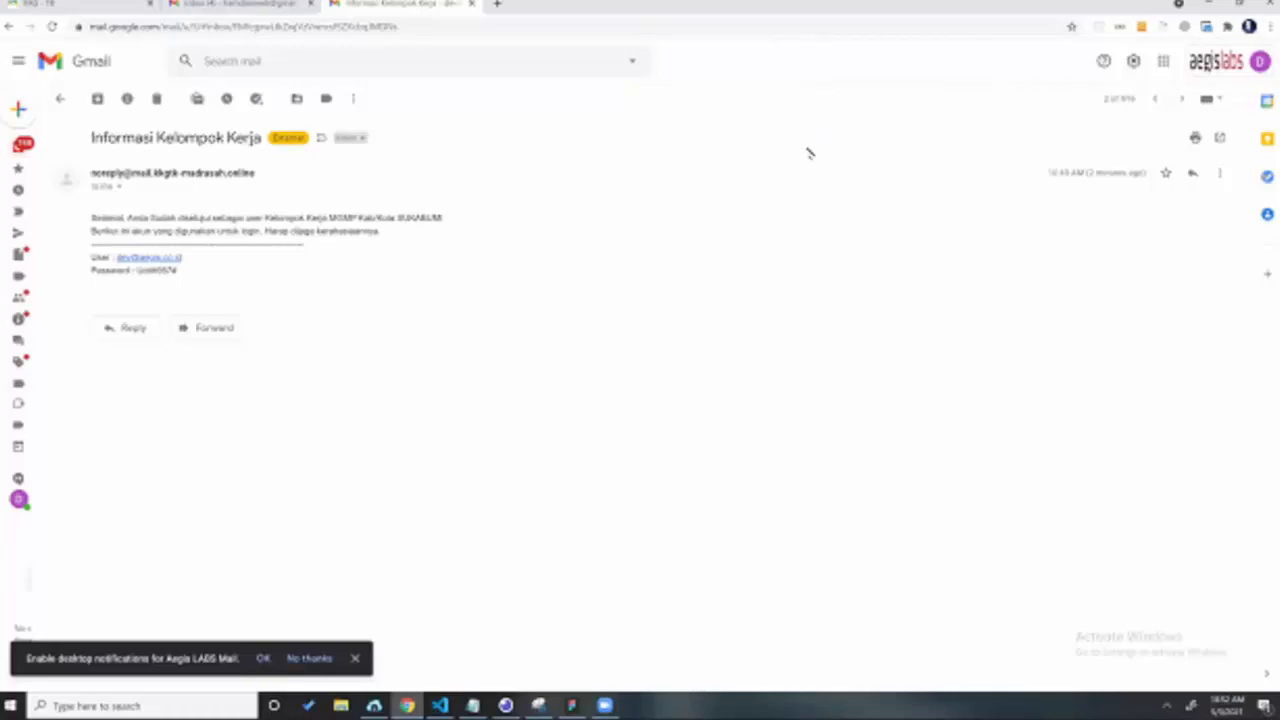
click(118, 6)
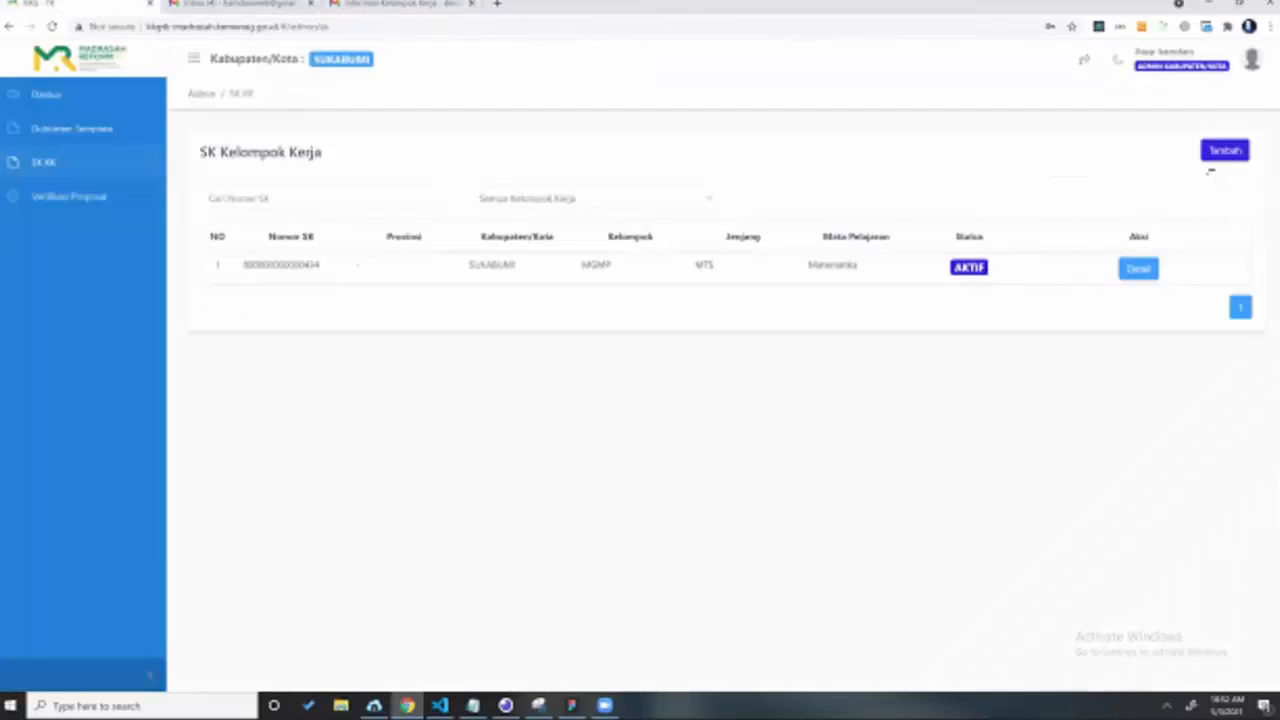
Step: Log out of the admin account and paste the e-mailed user e-mail into the login form
click(1196, 162)
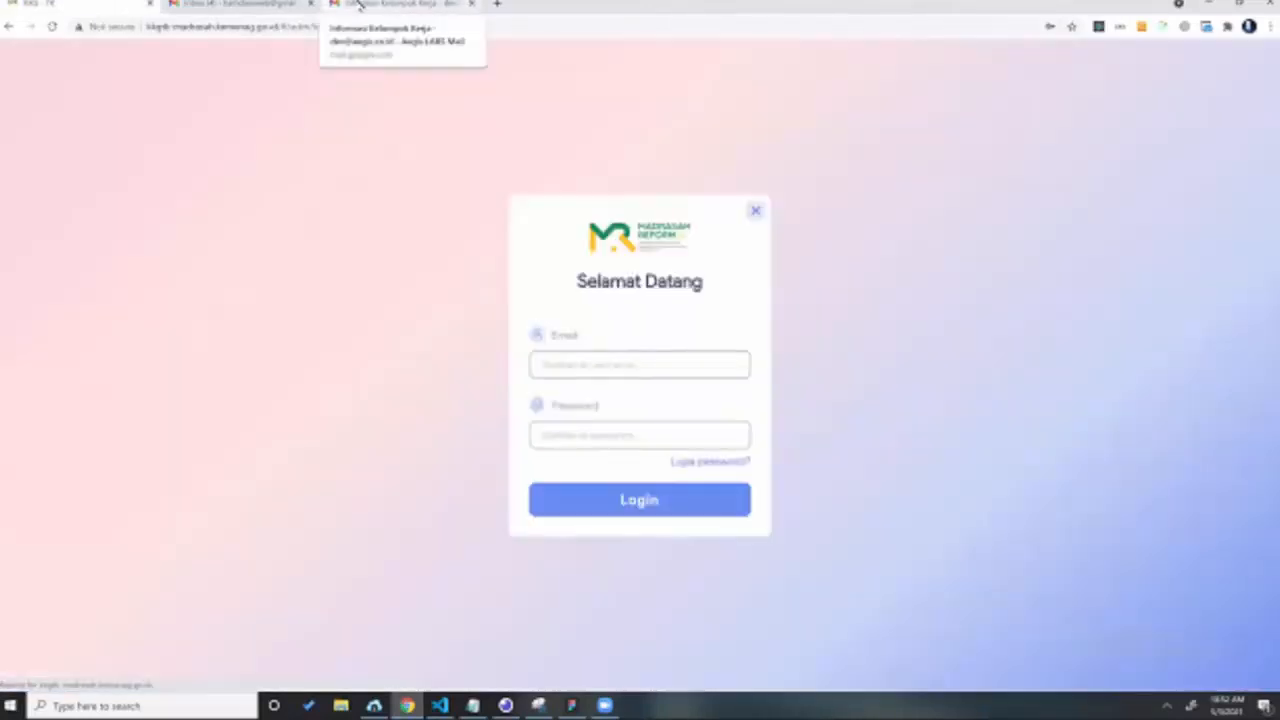
click(362, 8)
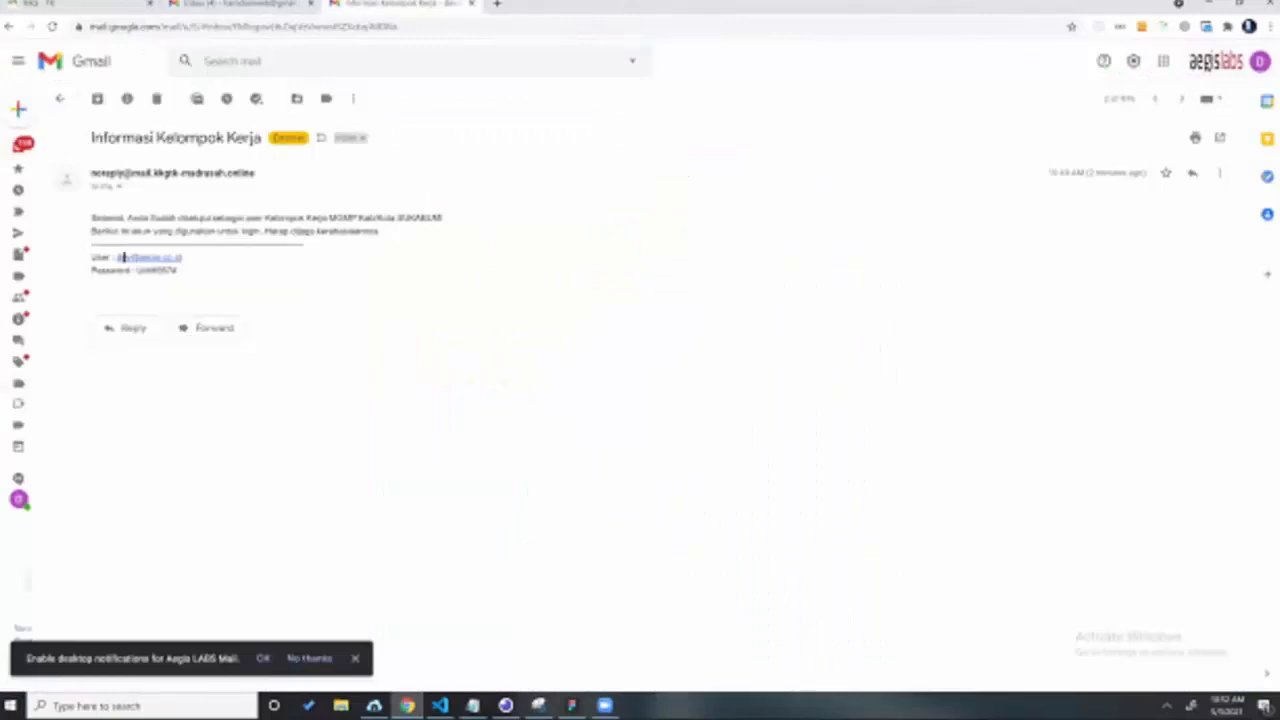
drag(181, 257, 118, 257)
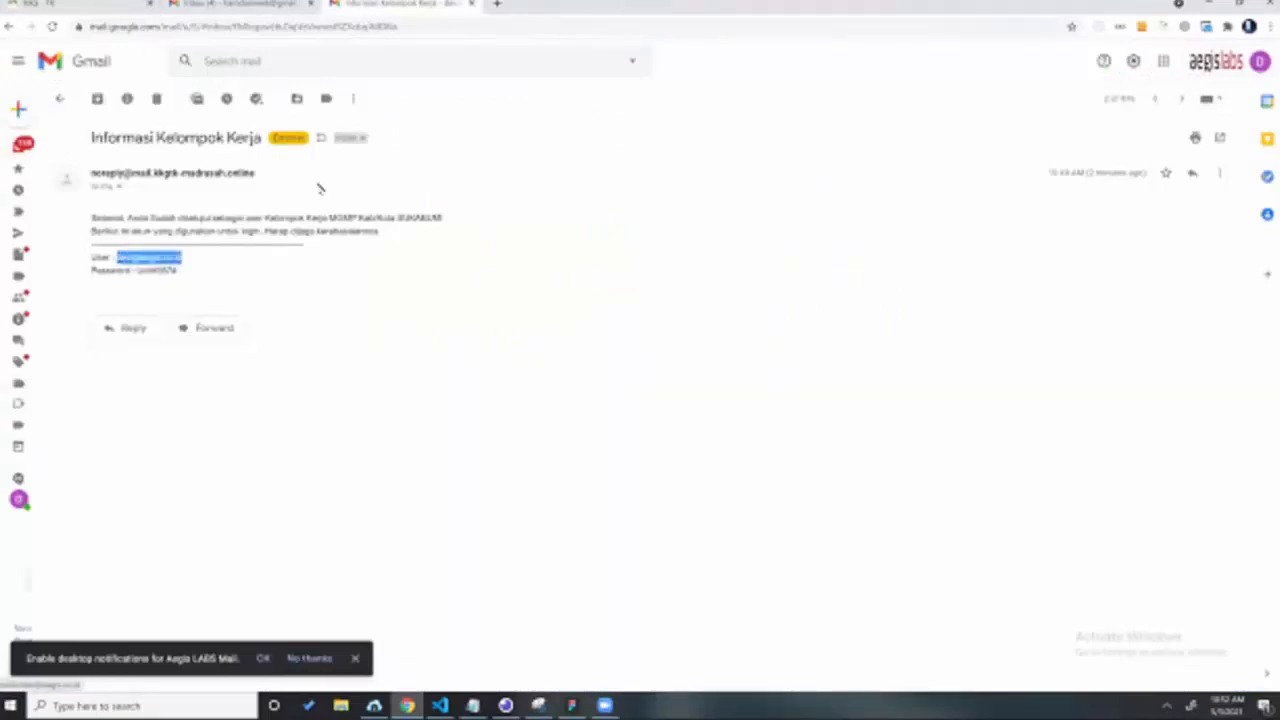
key(ctrl+1)
click(606, 367)
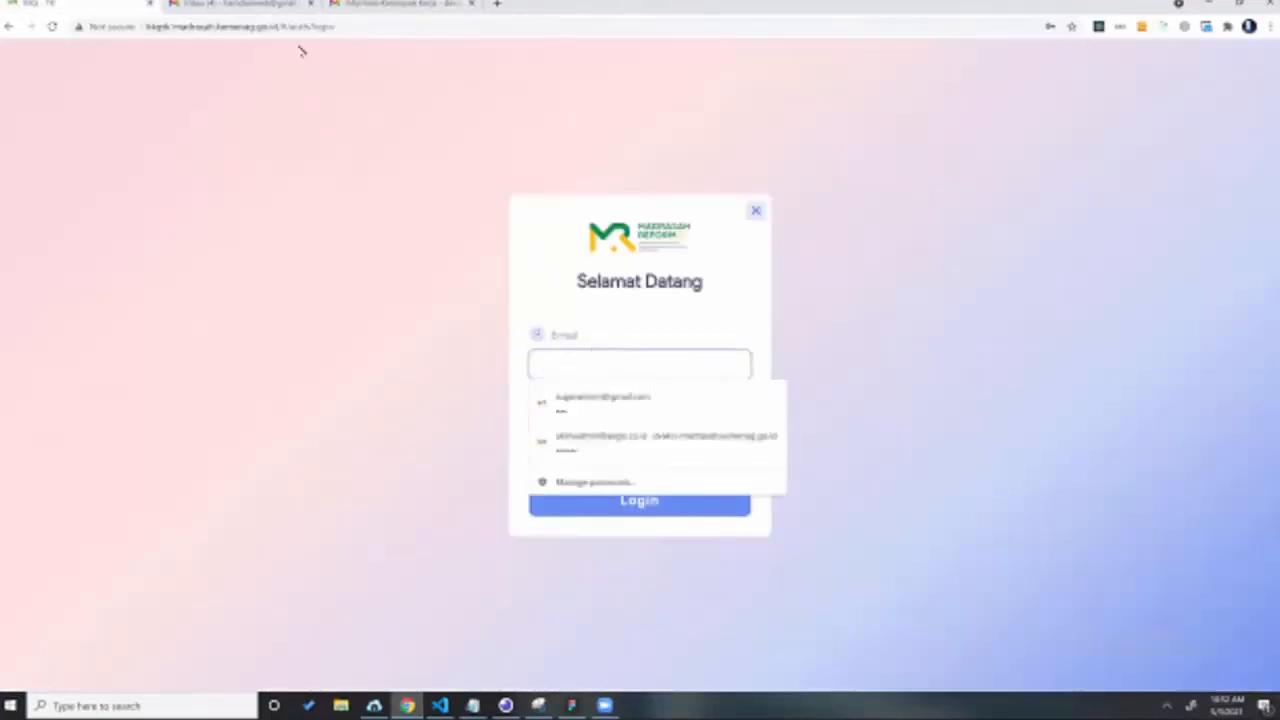
key(ctrl+v)
Step: Copy the e-mailed password into the Password field and sign in as the Kelompok Kerja user
key(ctrl+3)
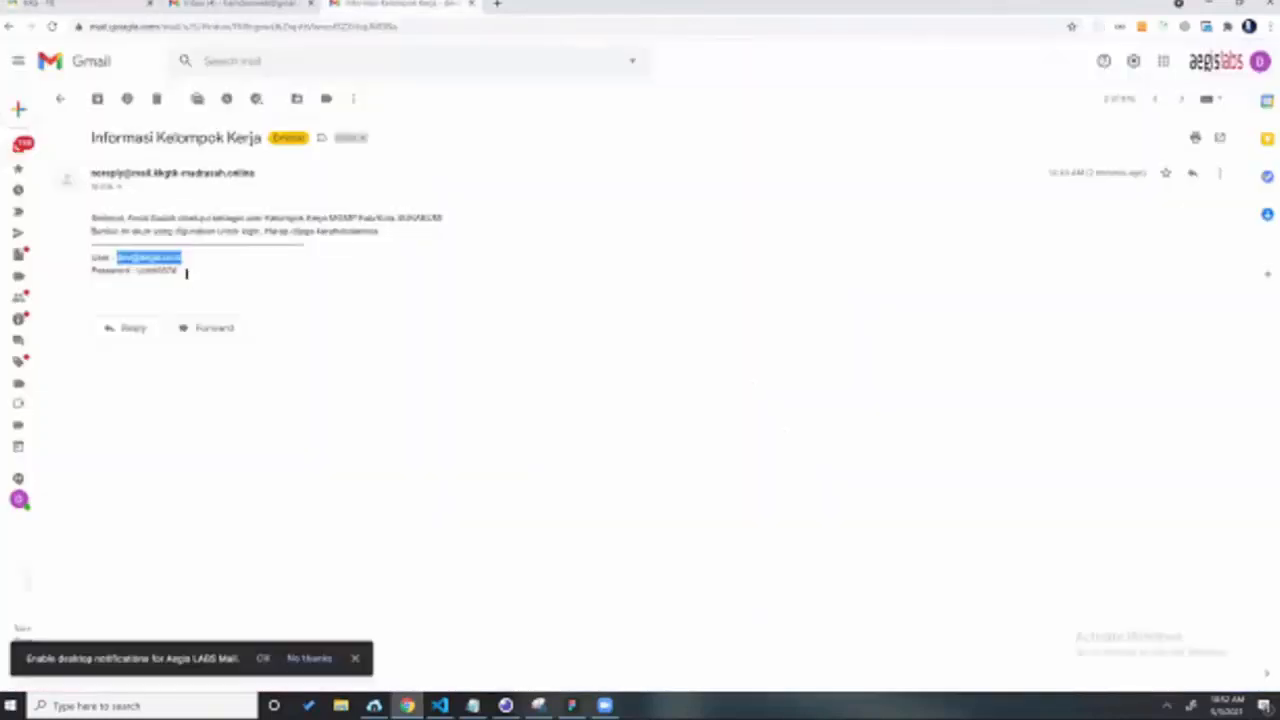
drag(138, 270, 178, 270)
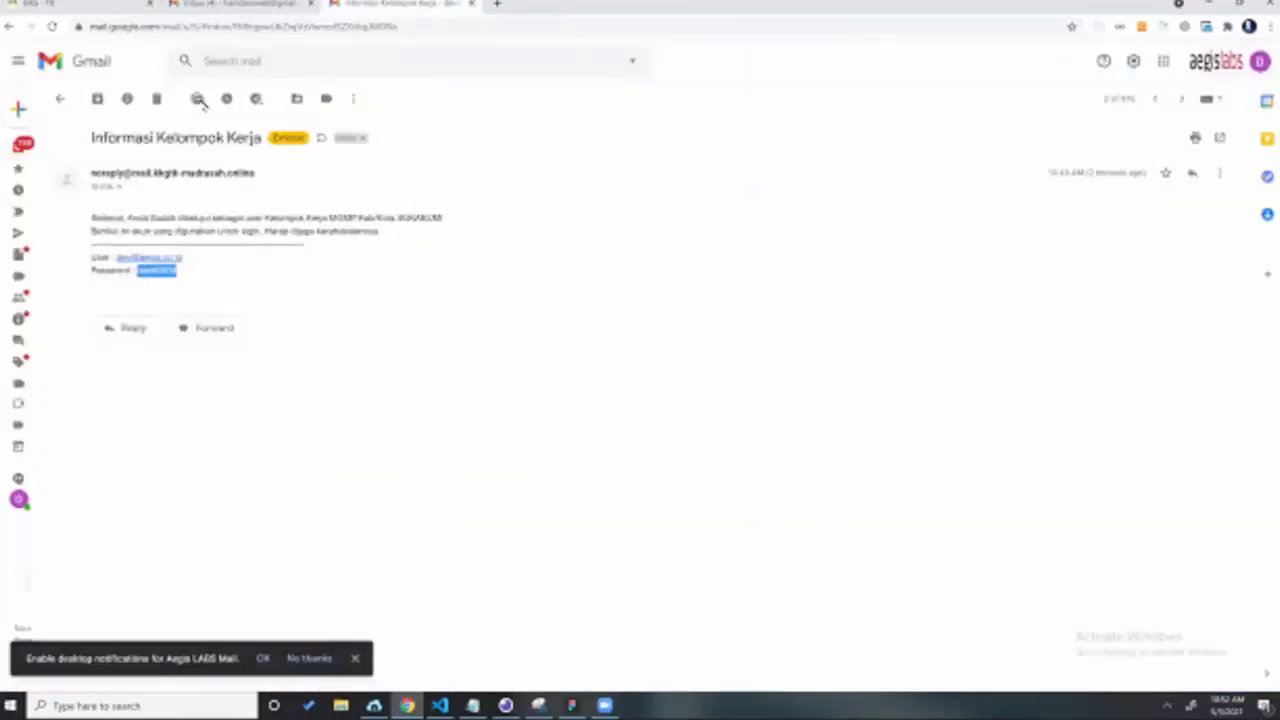
key(ctrl+1)
key(Tab)
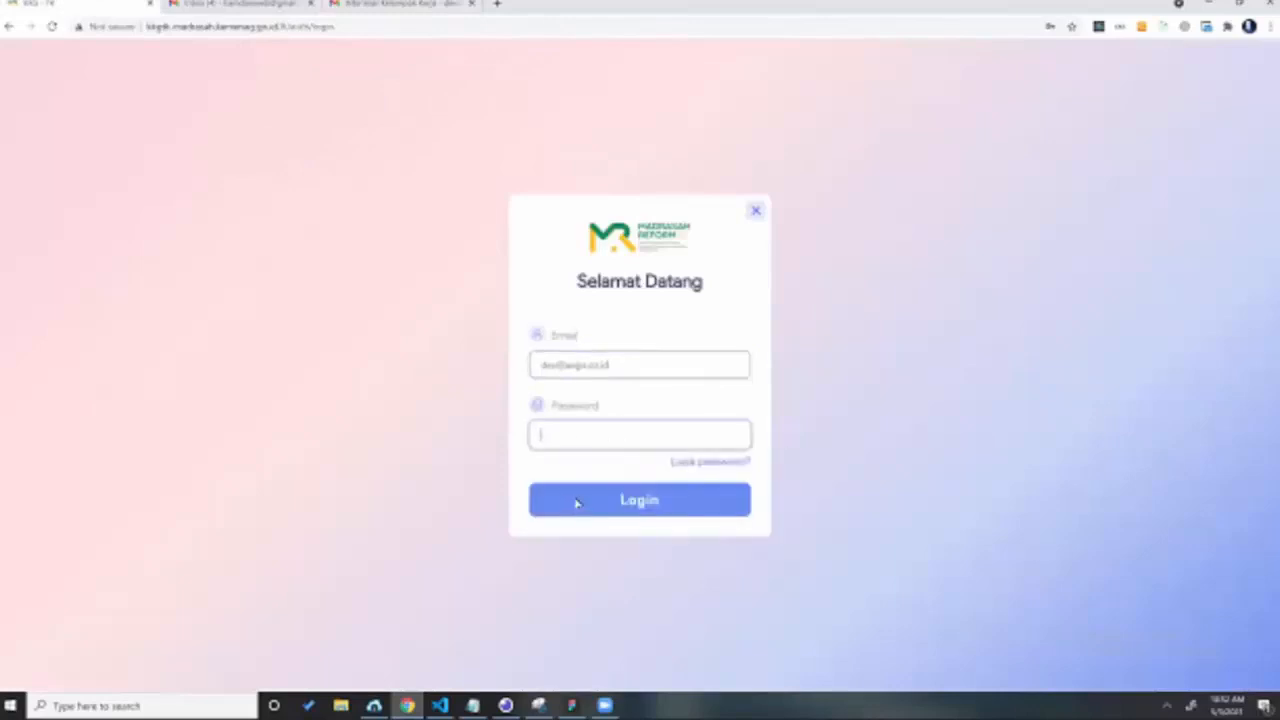
key(ctrl+v)
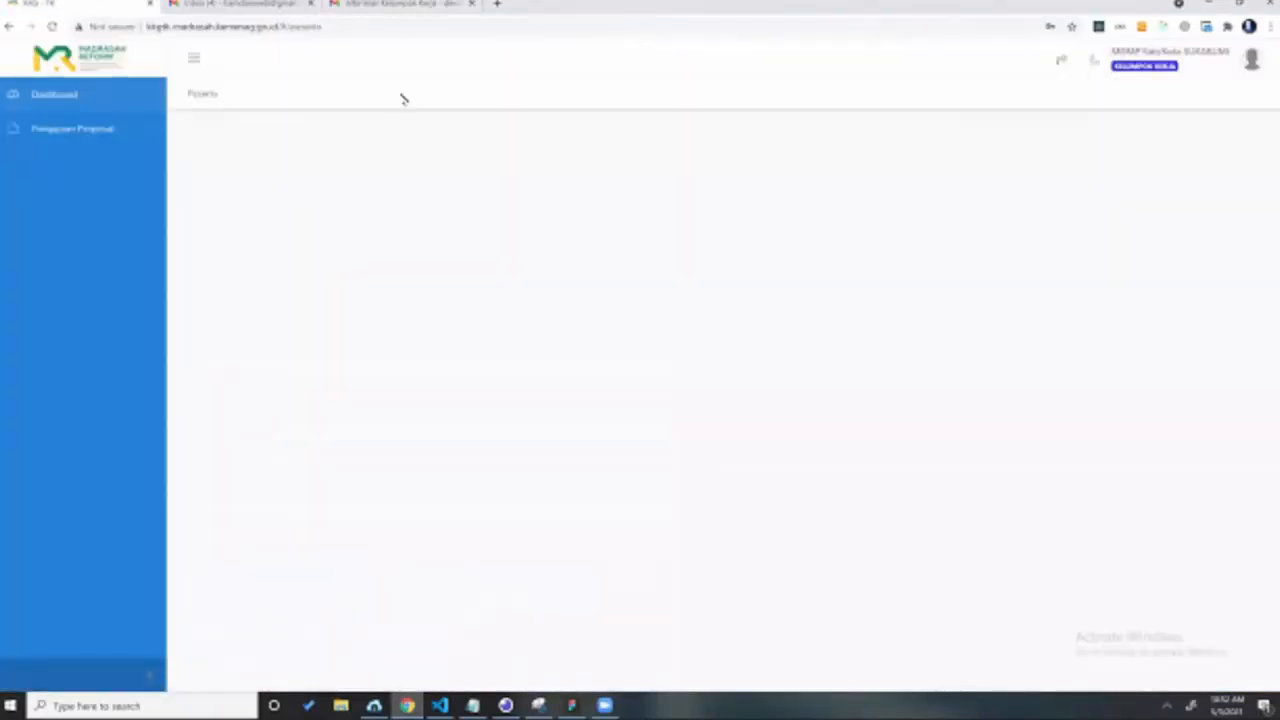
key(ctrl+3)
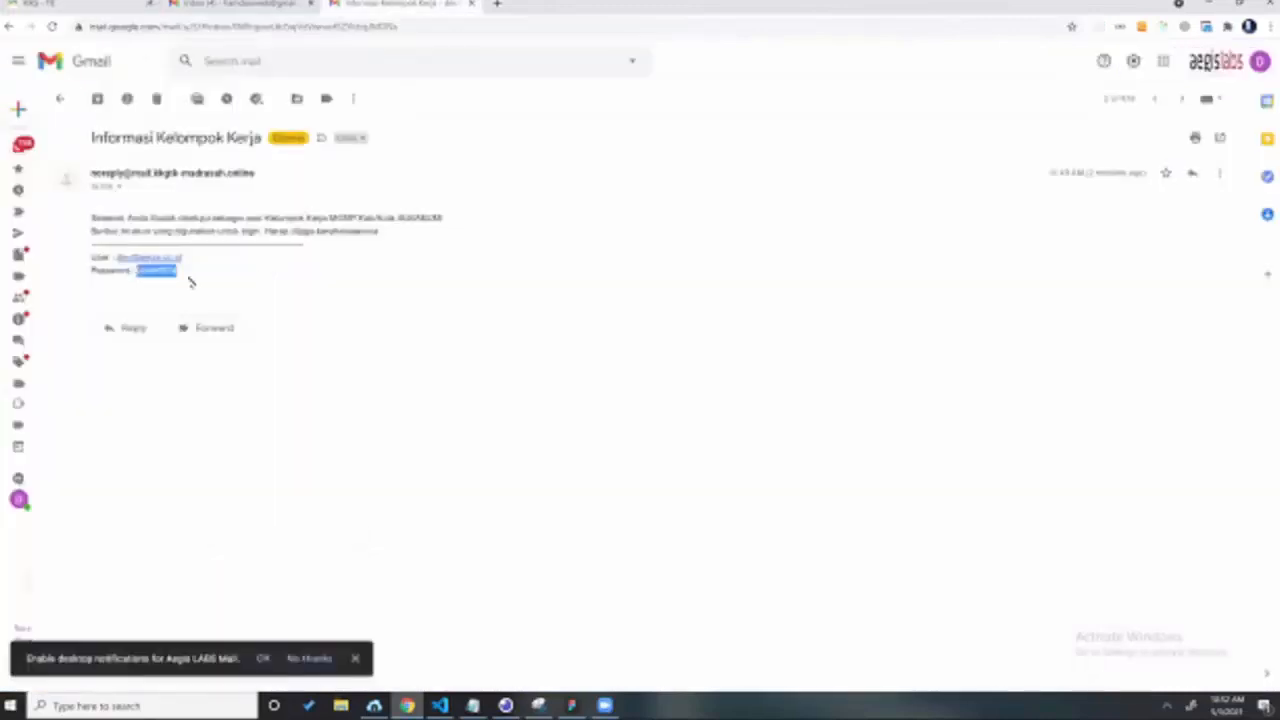
click(222, 270)
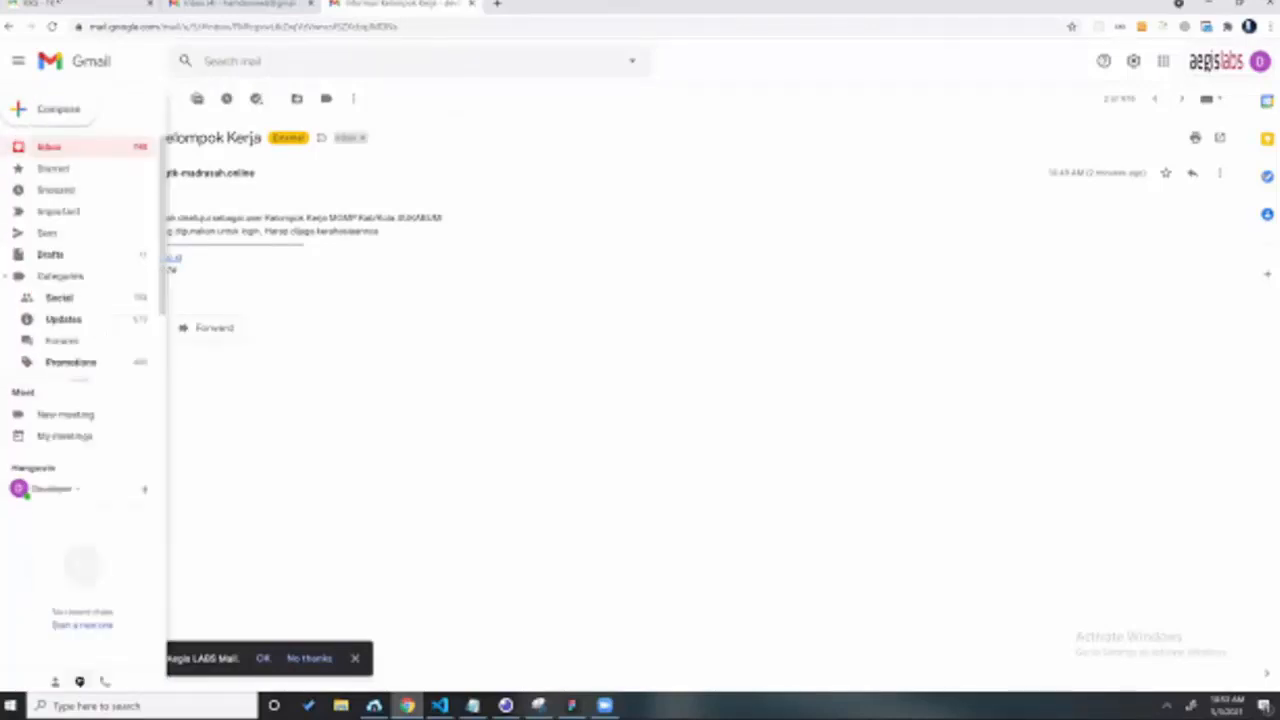
click(52, 4)
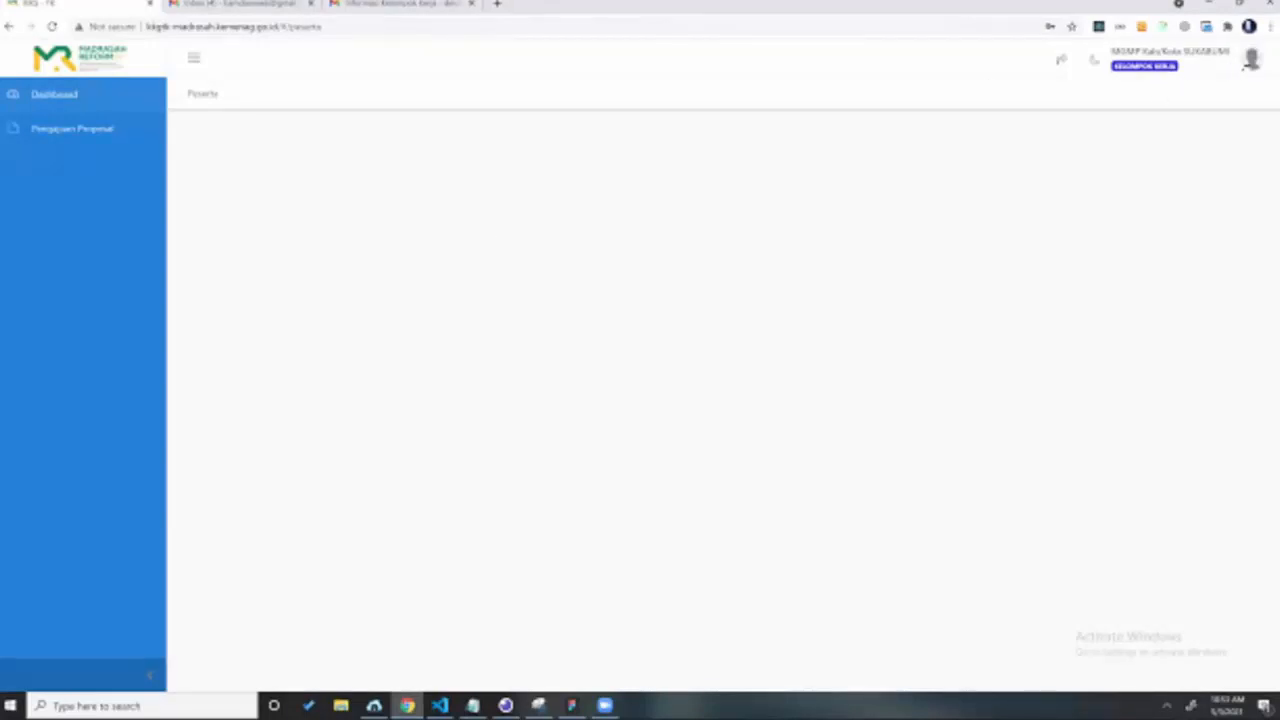
click(1249, 62)
click(1212, 117)
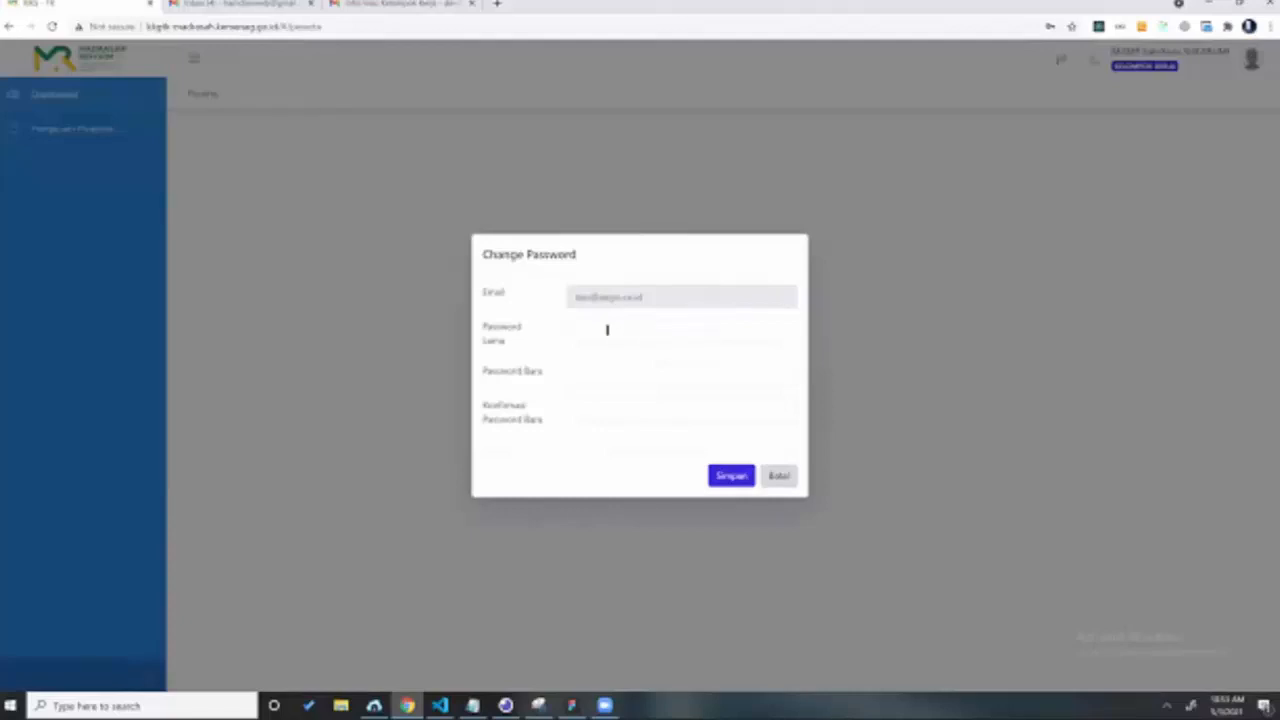
click(680, 330)
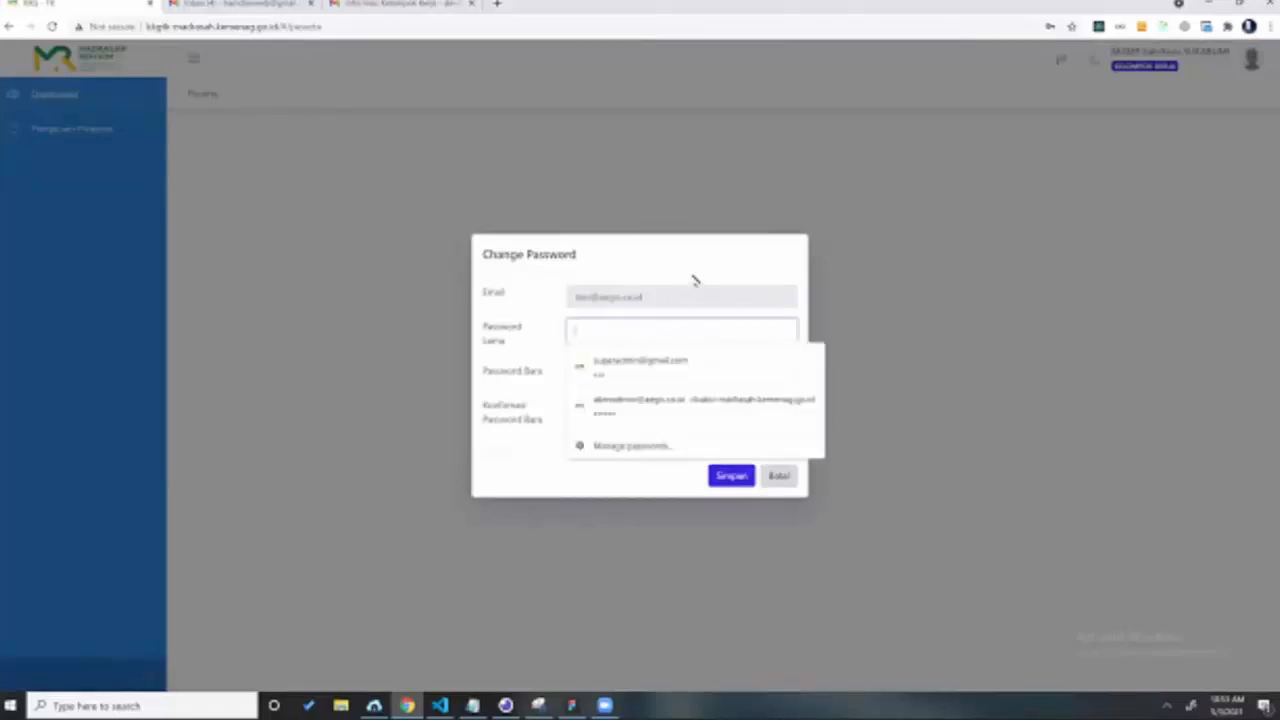
click(645, 381)
click(644, 381)
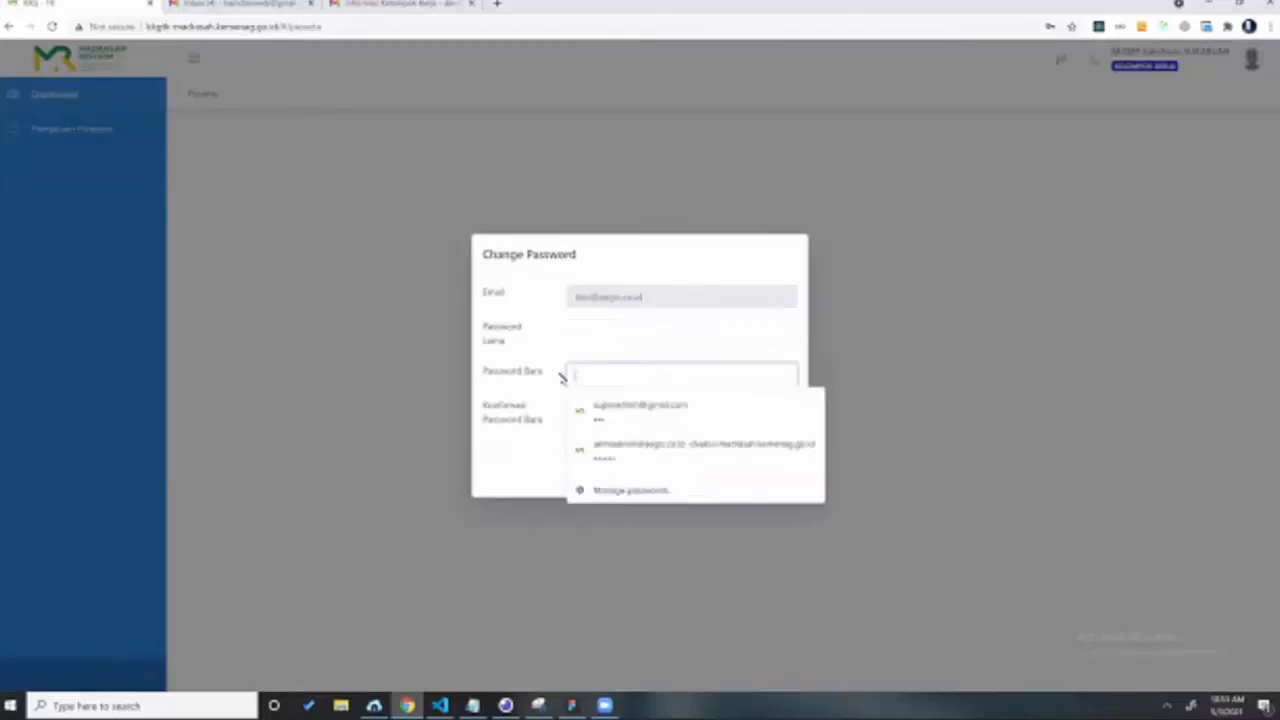
click(576, 418)
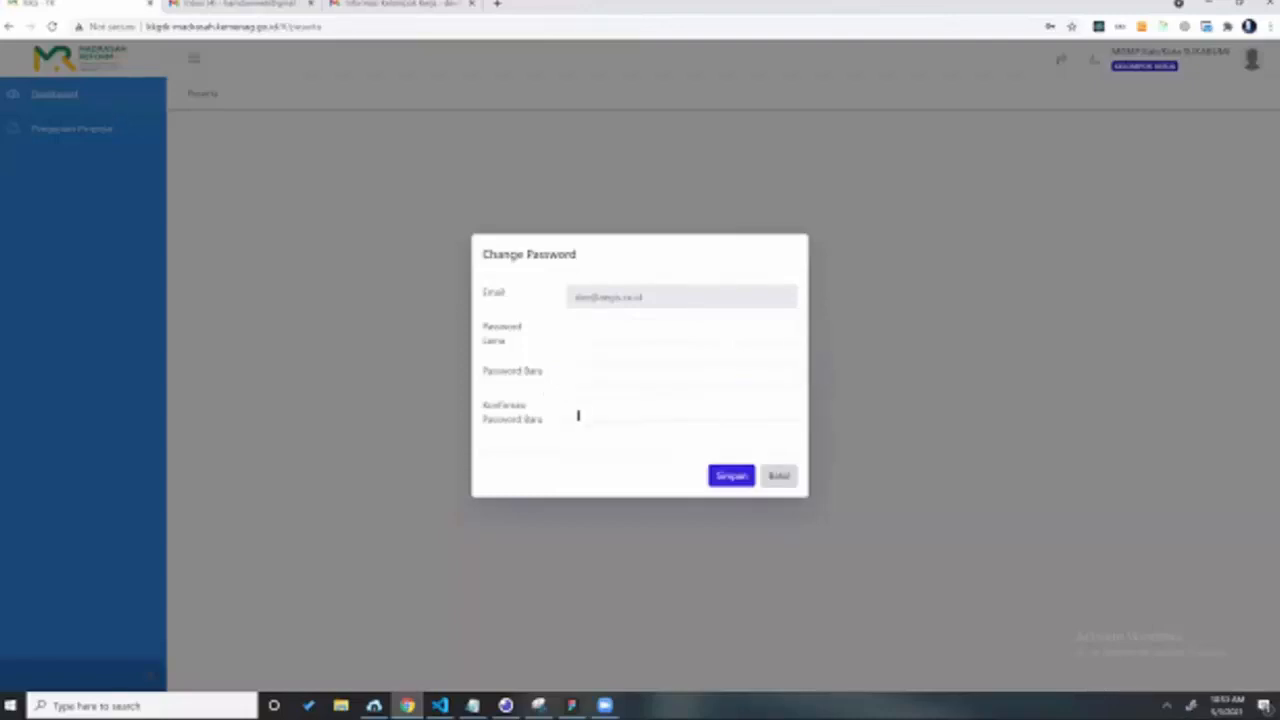
click(609, 405)
click(751, 473)
click(406, 192)
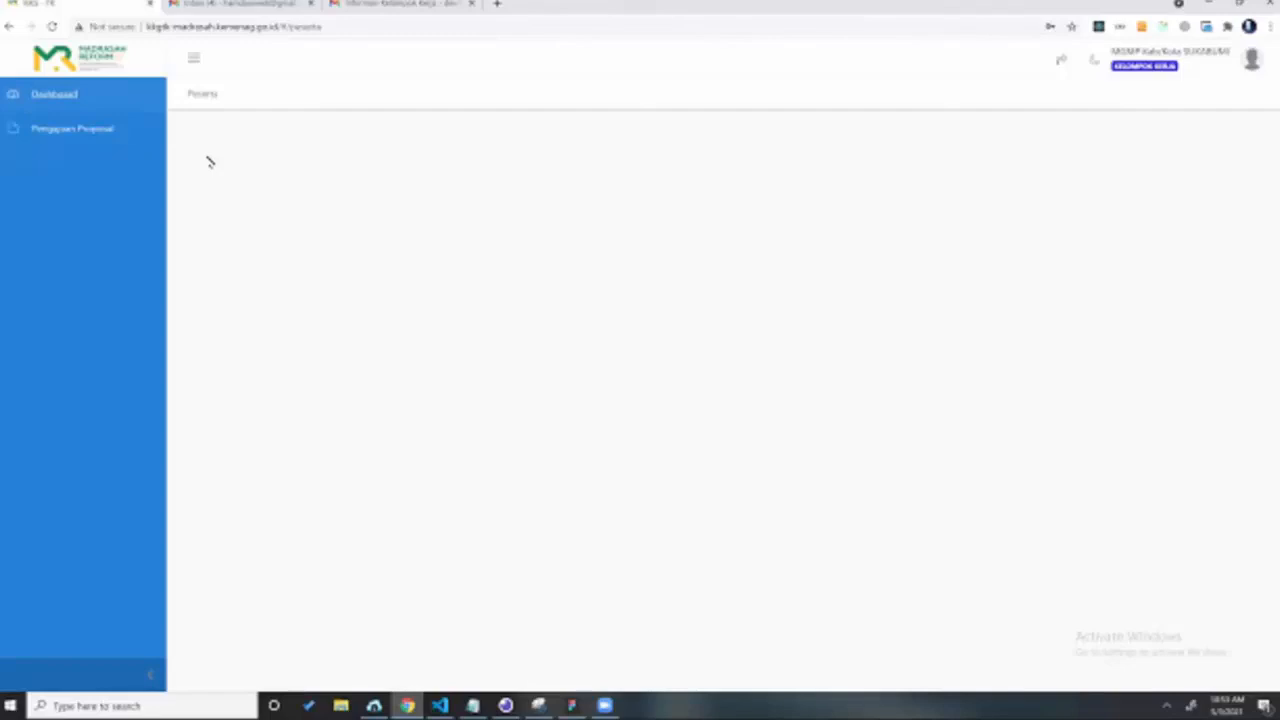
Step: Start a new proposal, entering Dasar Pemikiran 'Pemikiran 1' and Tujuan 'tujuan 1'
click(106, 134)
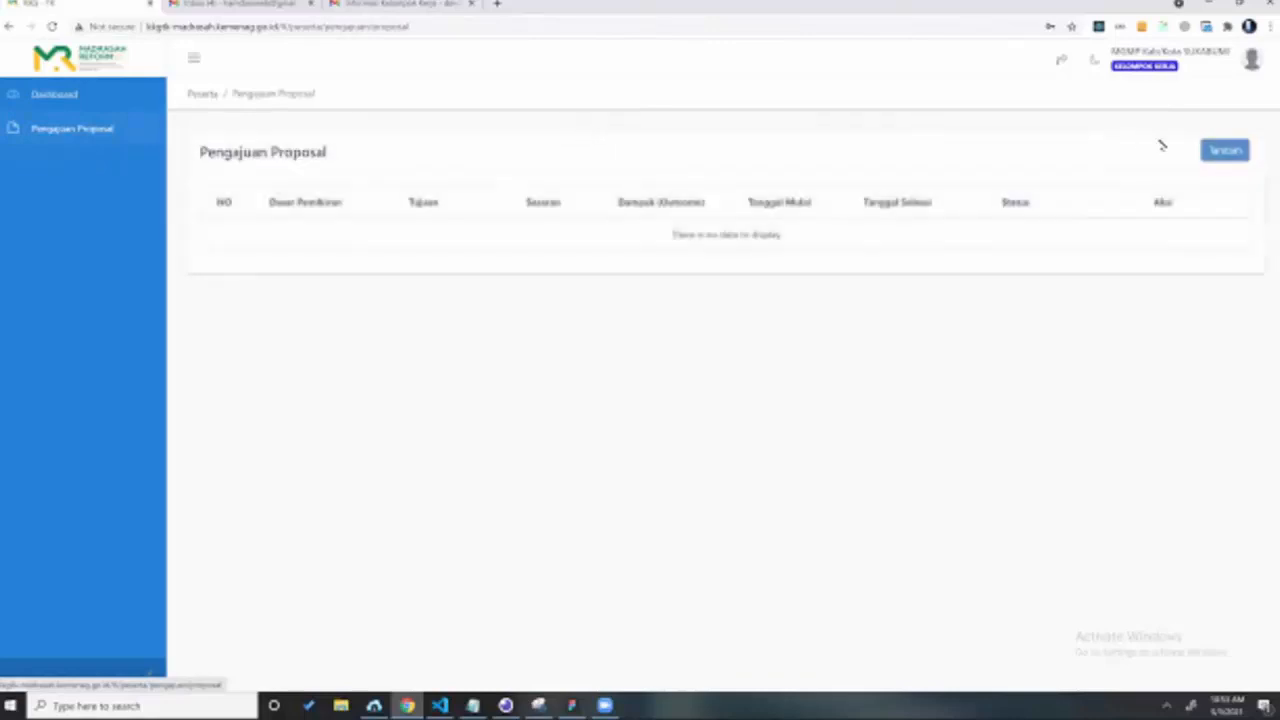
click(1222, 152)
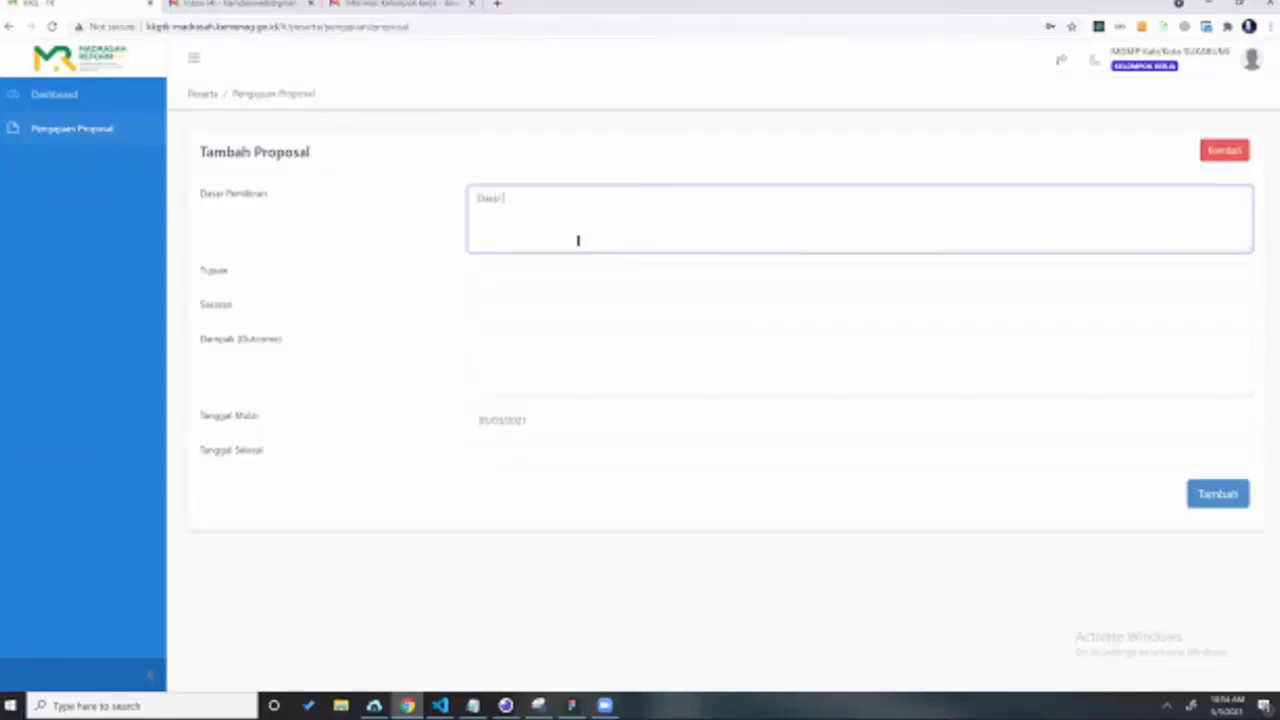
text(Pemikiran 1)
click(488, 268)
text(t)
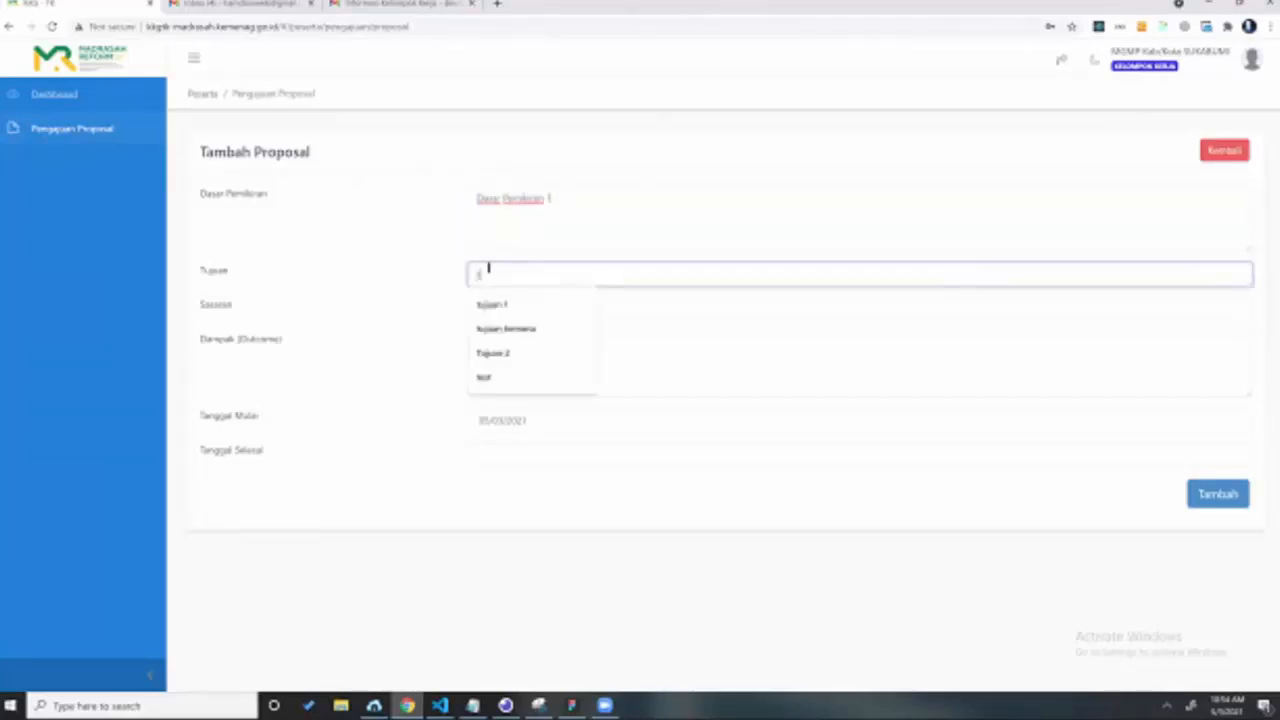
text(ujuan 1)
key(Down)
key(Return)
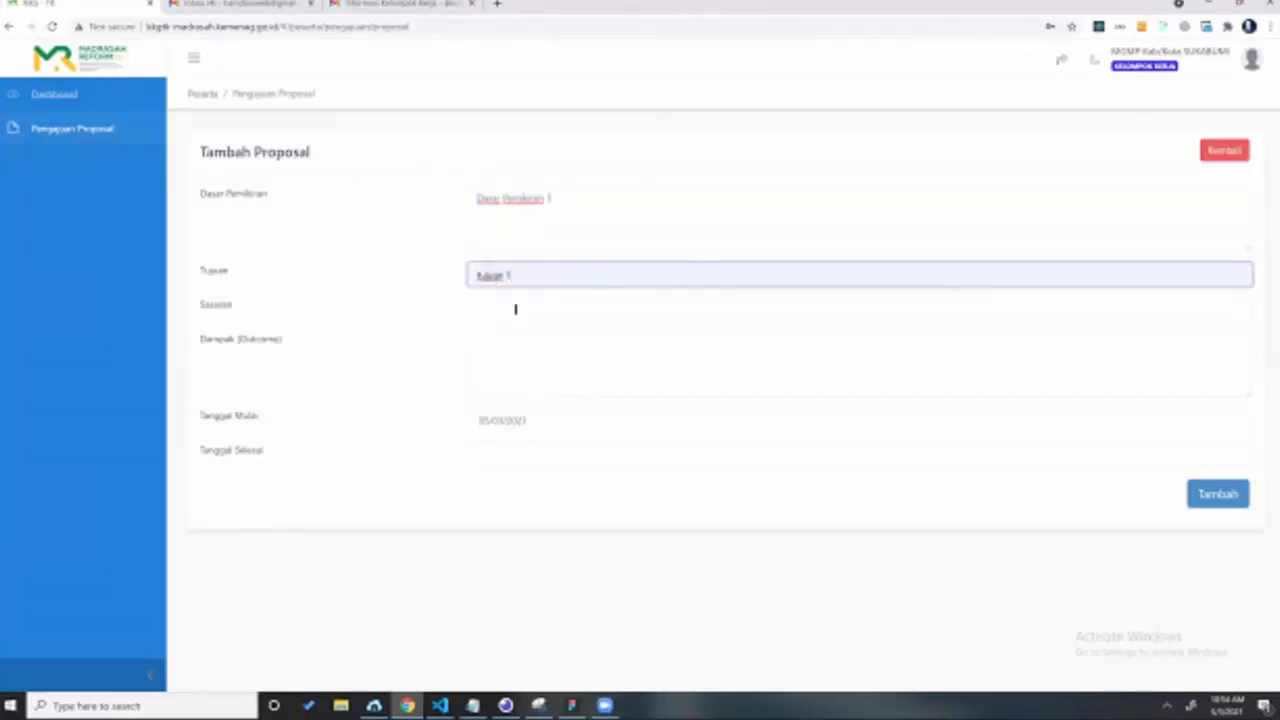
Step: Enter Sasaran 'sasaran 1' and Dampak 'dampak 1', set end date 07/31/2021, and save the proposal
click(516, 309)
text(sasaran 1)
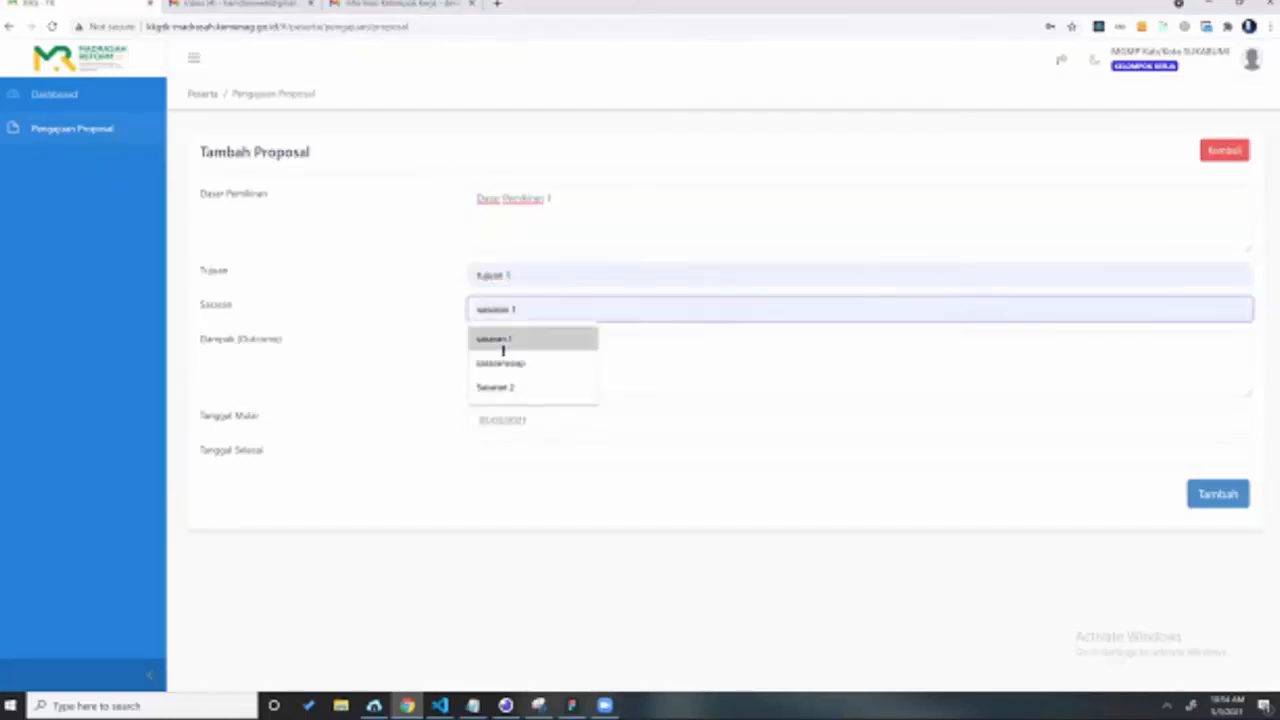
click(503, 348)
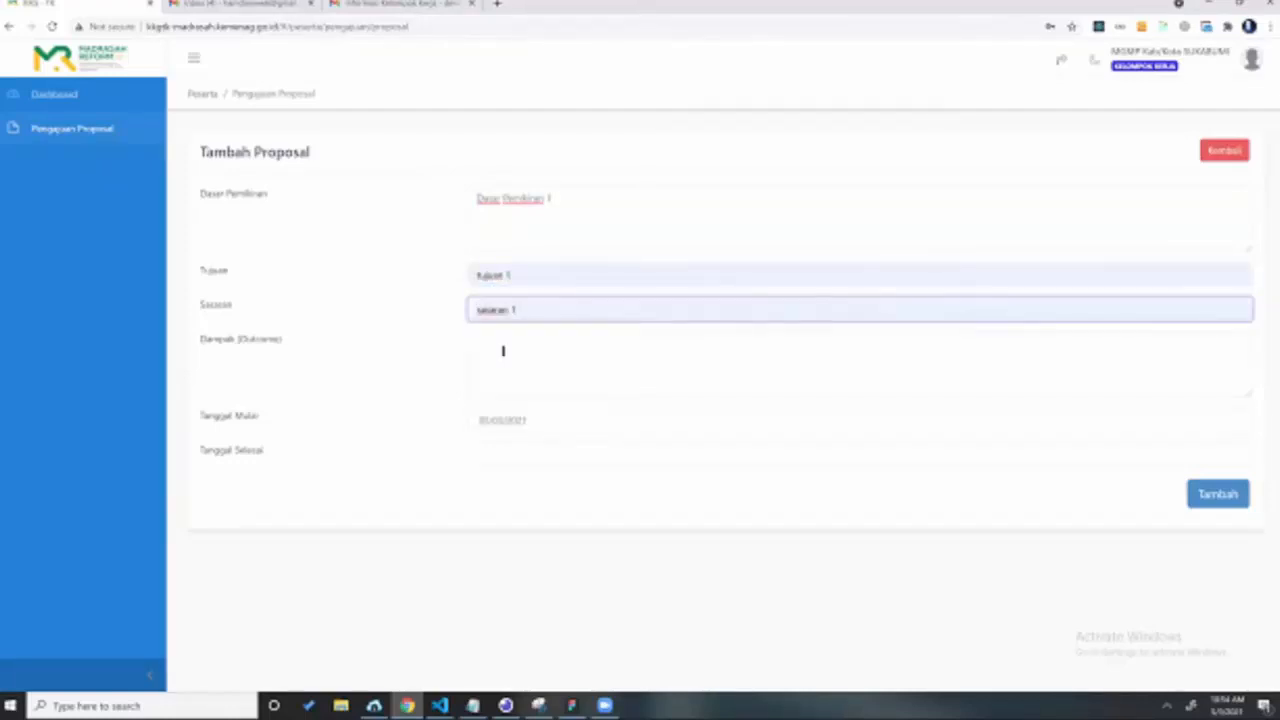
click(503, 350)
text(dampak 1)
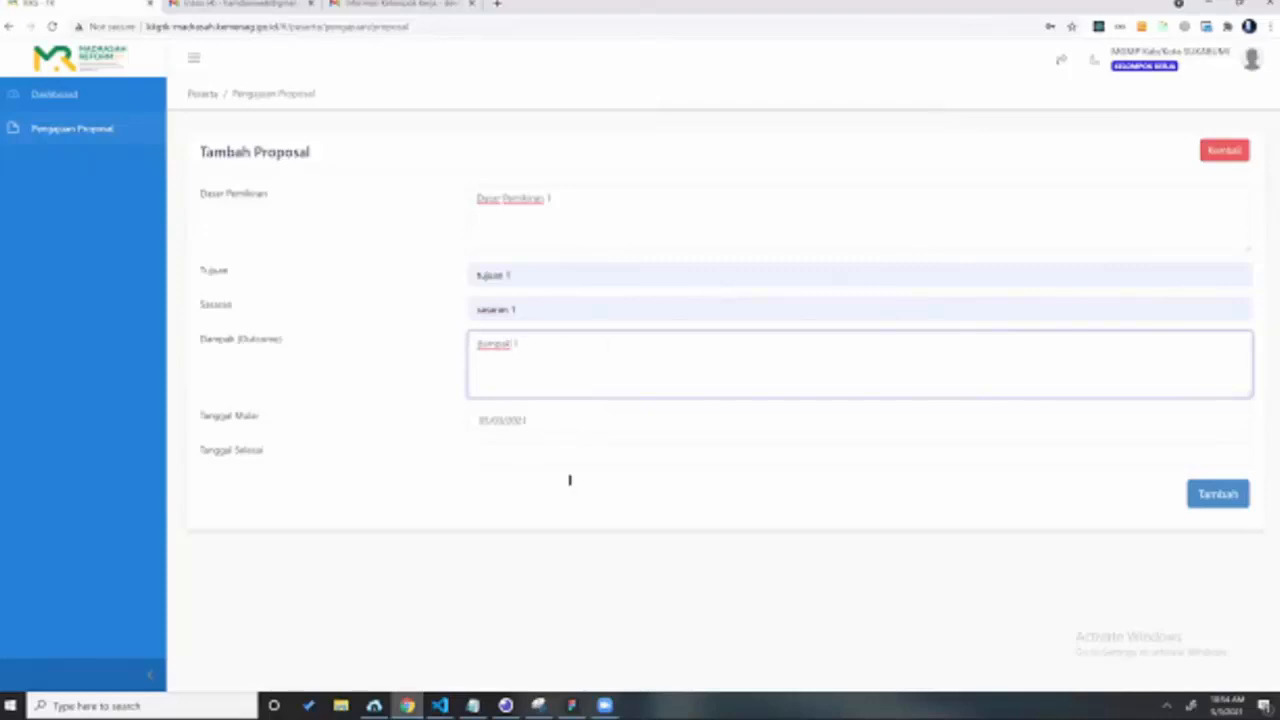
key(Tab)
key(Tab)
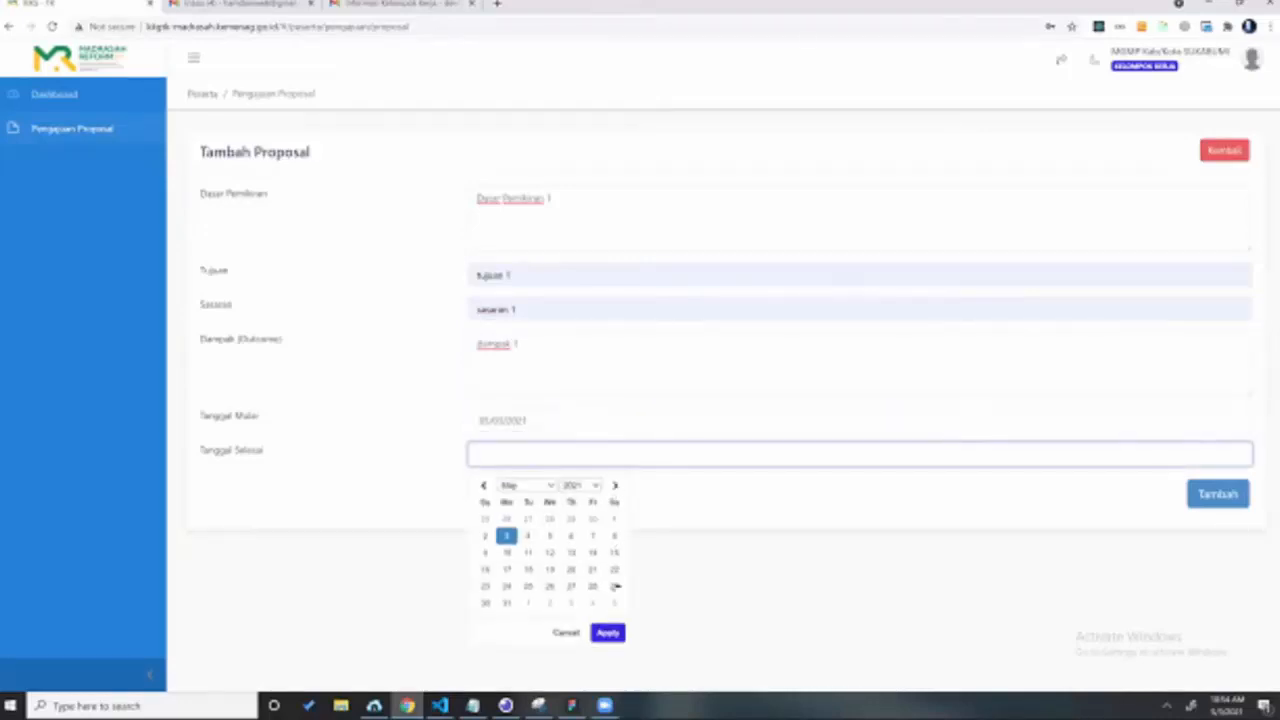
click(615, 485)
click(615, 485)
click(615, 586)
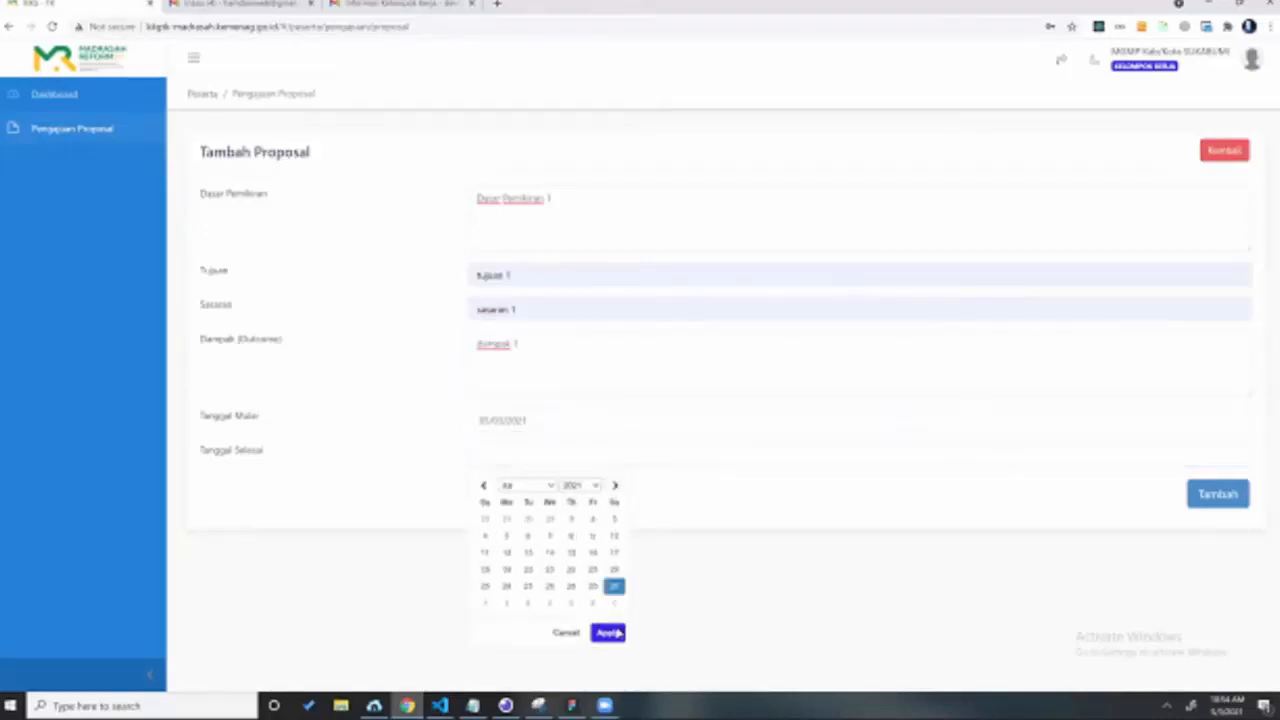
click(710, 493)
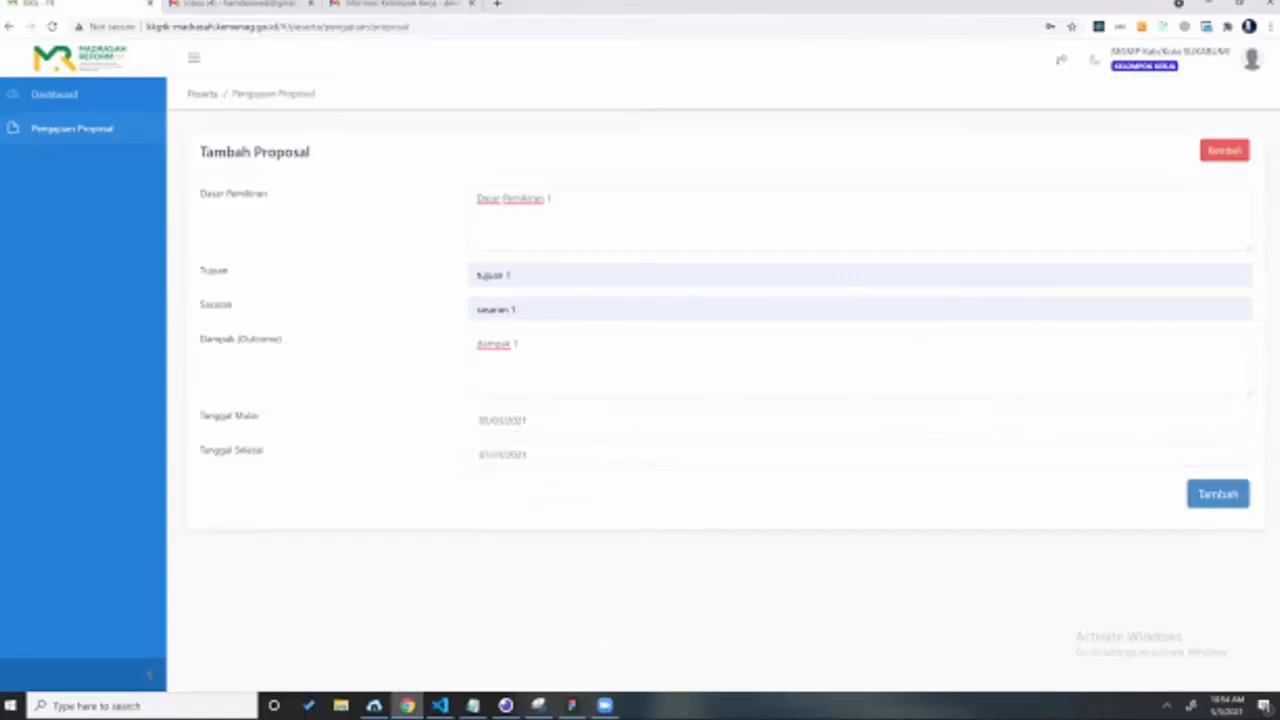
click(1230, 506)
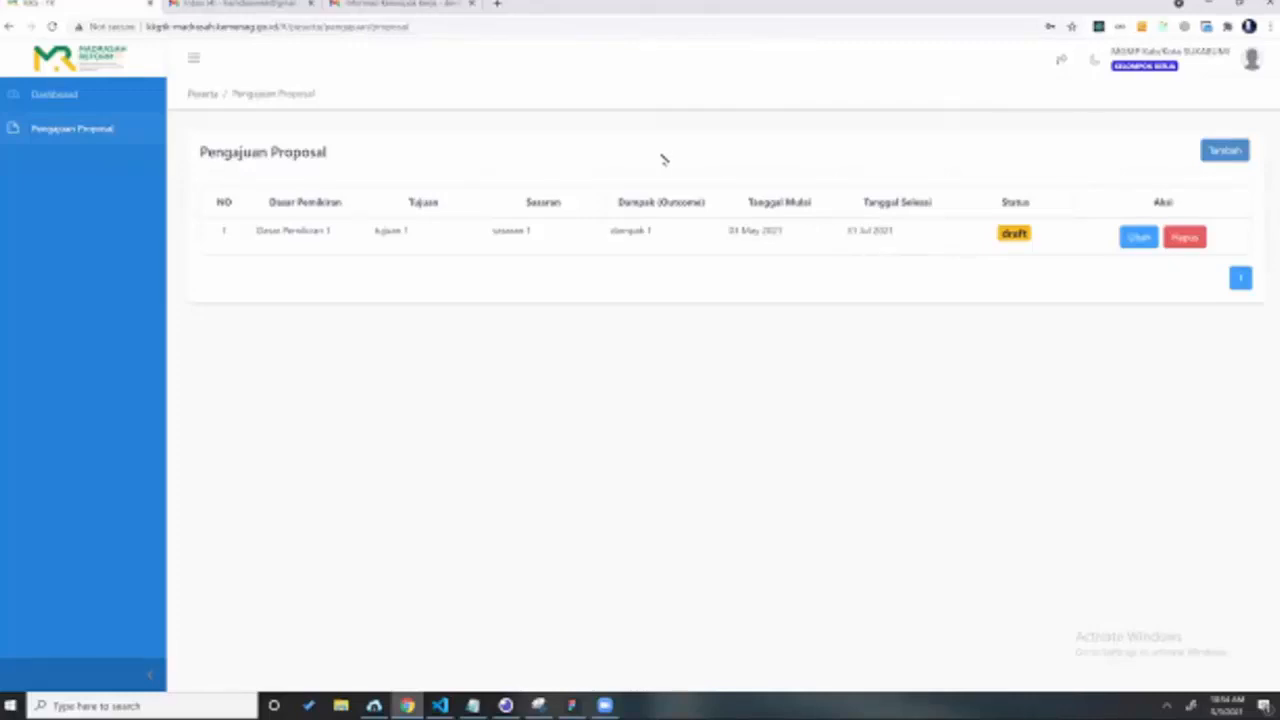
Step: Open the draft proposal's Ubah Proposal form showing its two kegiatan rows
click(1137, 240)
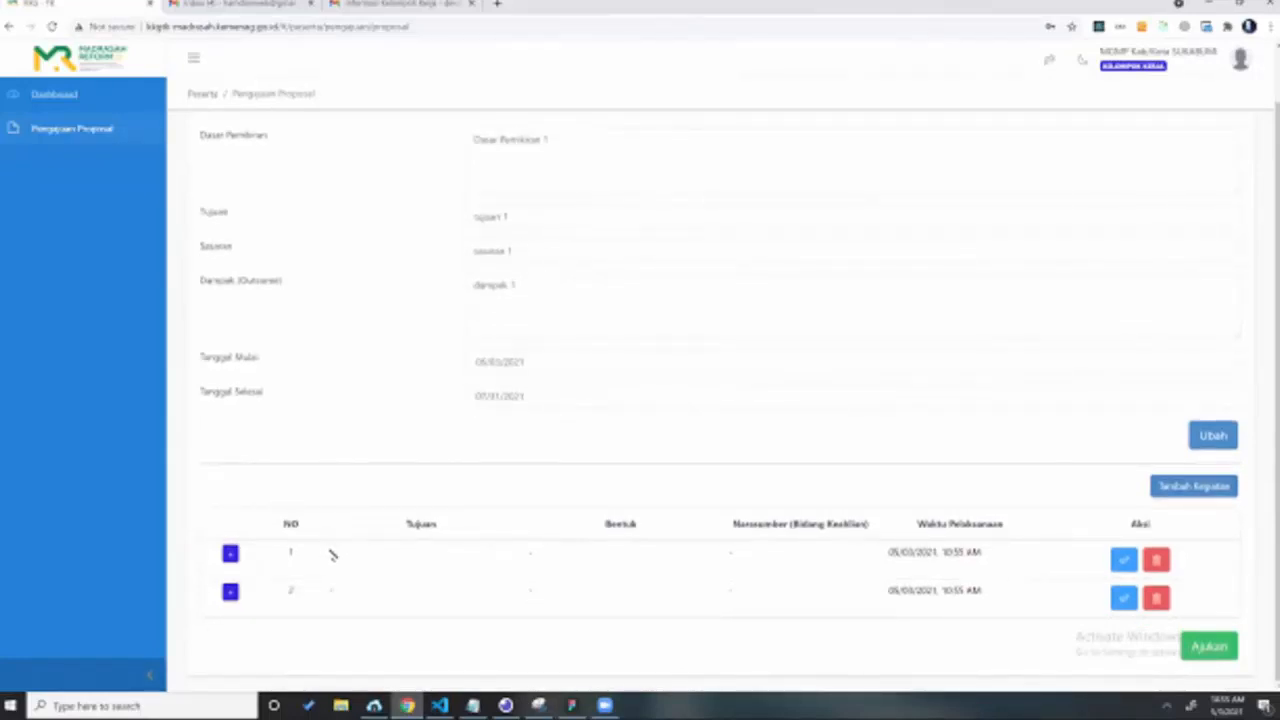
Step: Delete the second kegiatan row and confirm its removal
double_click(614, 557)
scroll(612, 557, up, 1)
scroll(608, 558, down, 1)
click(932, 551)
click(730, 553)
double_click(730, 553)
click(1160, 601)
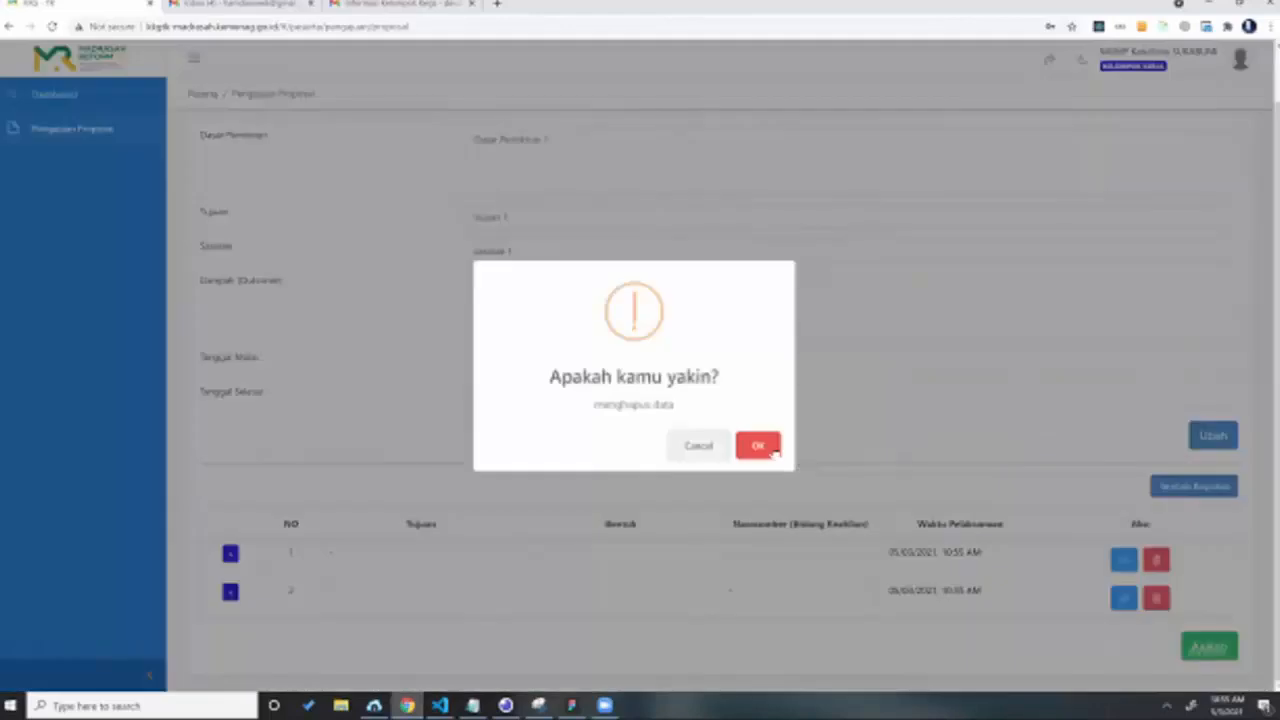
click(771, 449)
click(1157, 563)
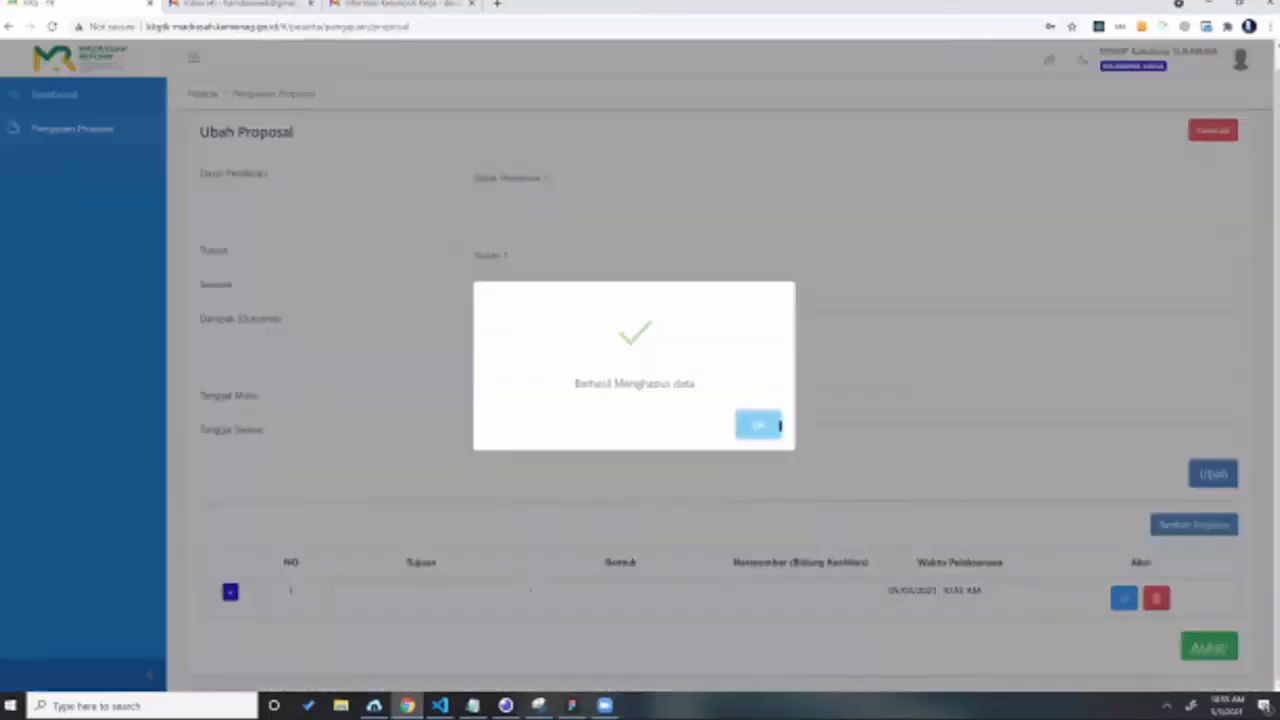
click(778, 426)
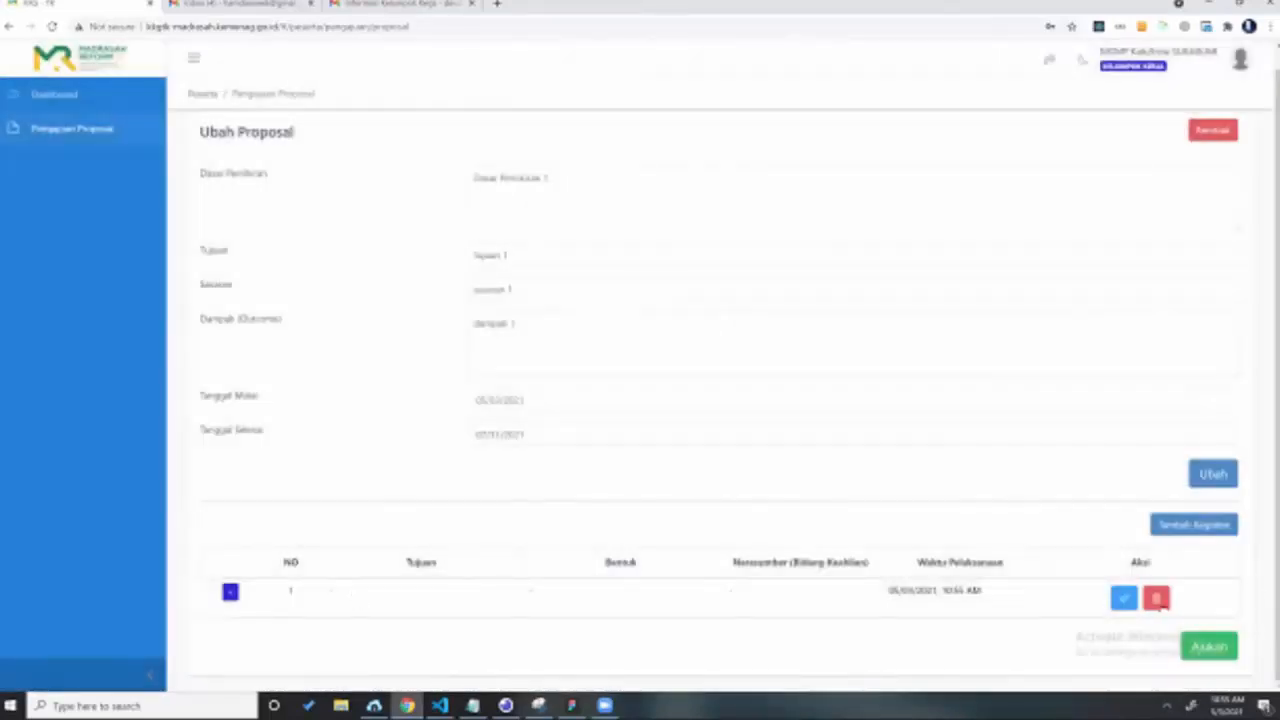
Step: Delete the remaining kegiatan row and add one fresh activity row
click(1156, 597)
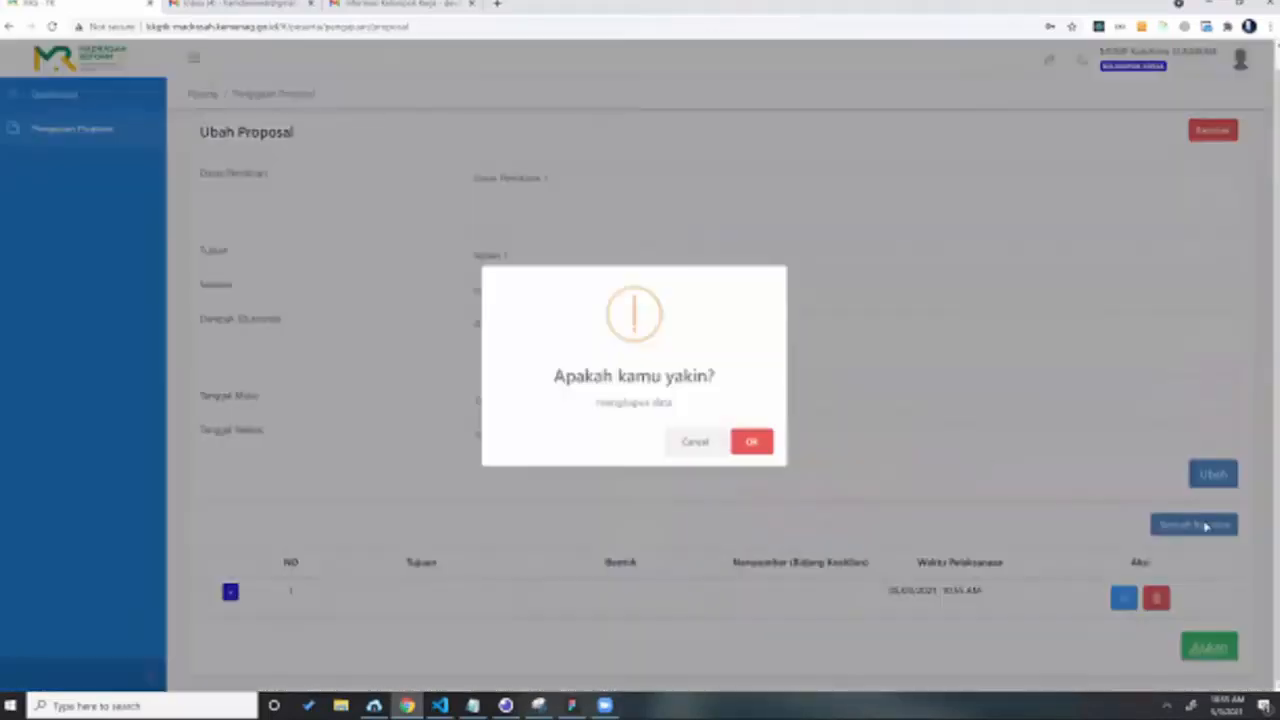
click(760, 446)
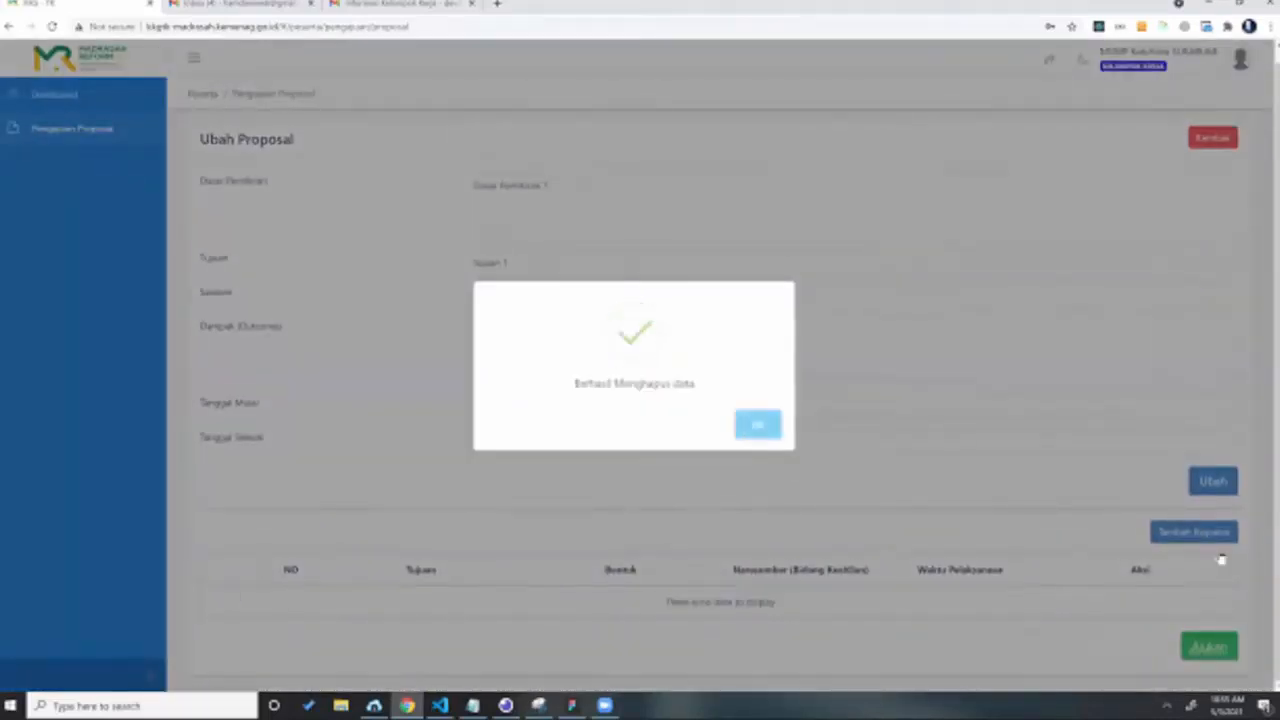
click(1218, 541)
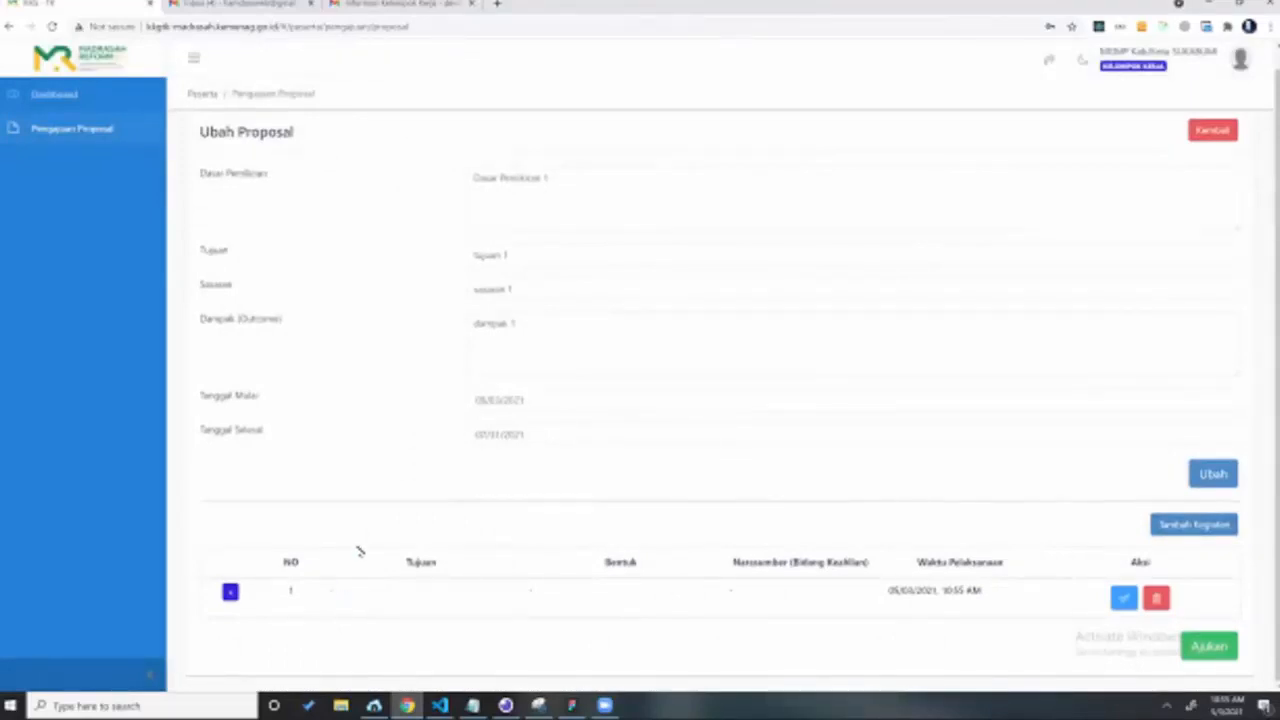
Step: Try the new row's Tujuan field and implementation date picker, leaving them empty
click(352, 605)
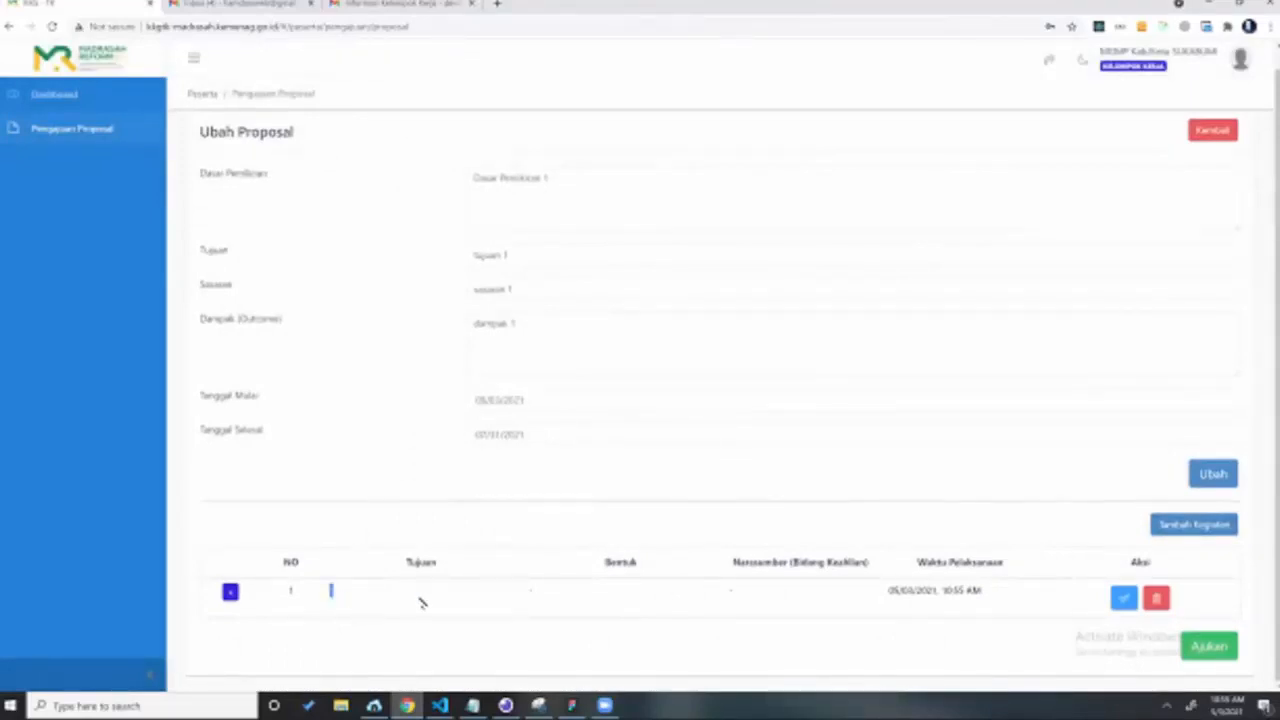
click(572, 594)
click(888, 590)
click(1122, 598)
click(340, 596)
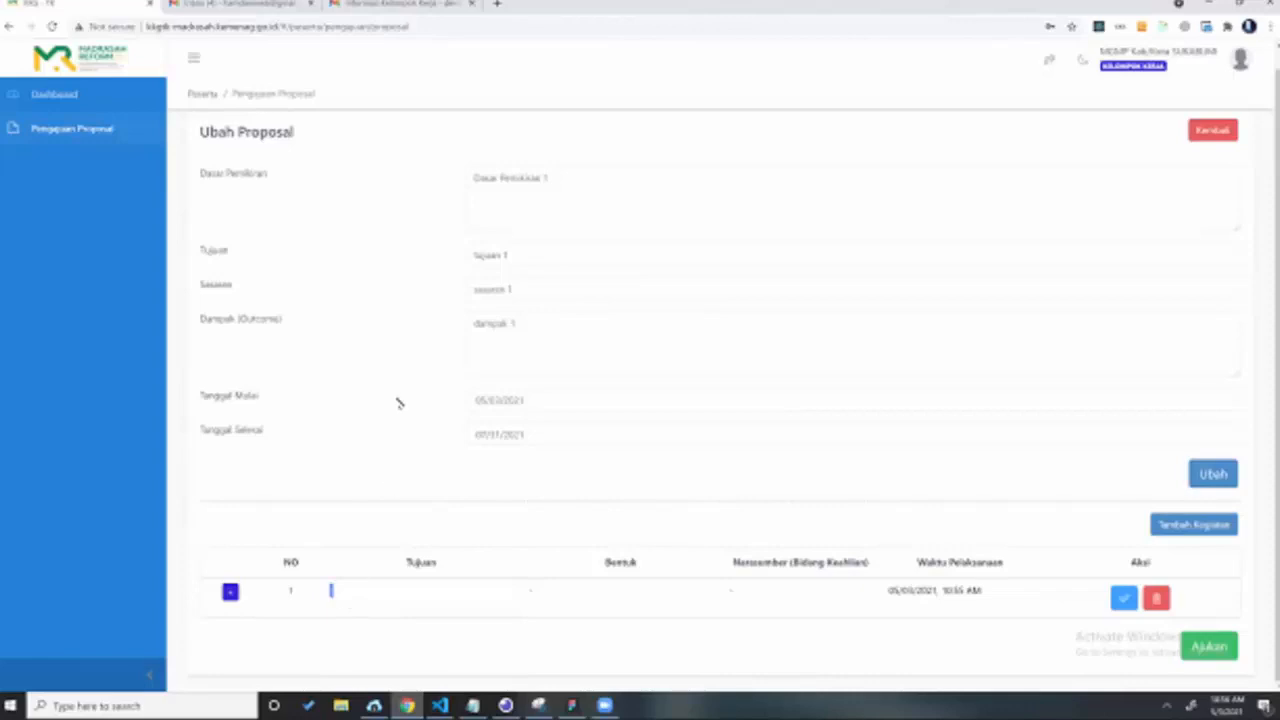
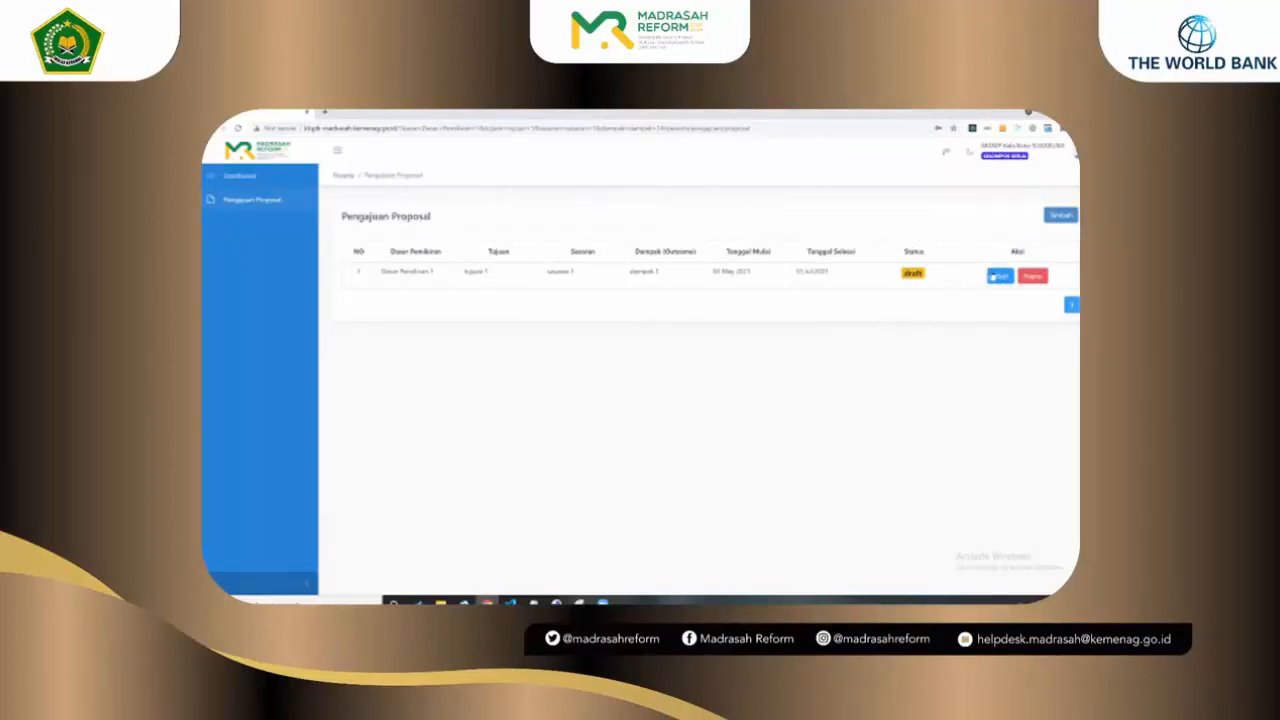
Step: Open the draft Madrasah Reform proposal for editing and scroll to the new, empty third kegiatan row
click(1000, 275)
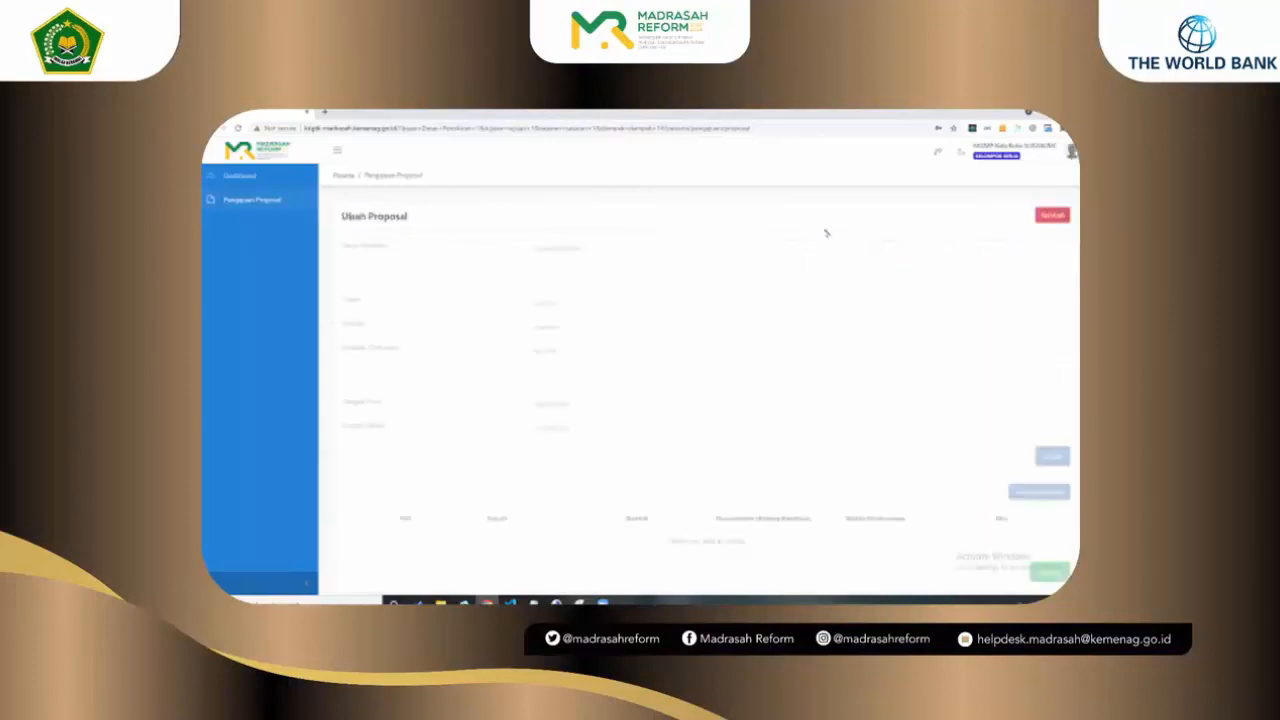
scroll(834, 271, down, 1)
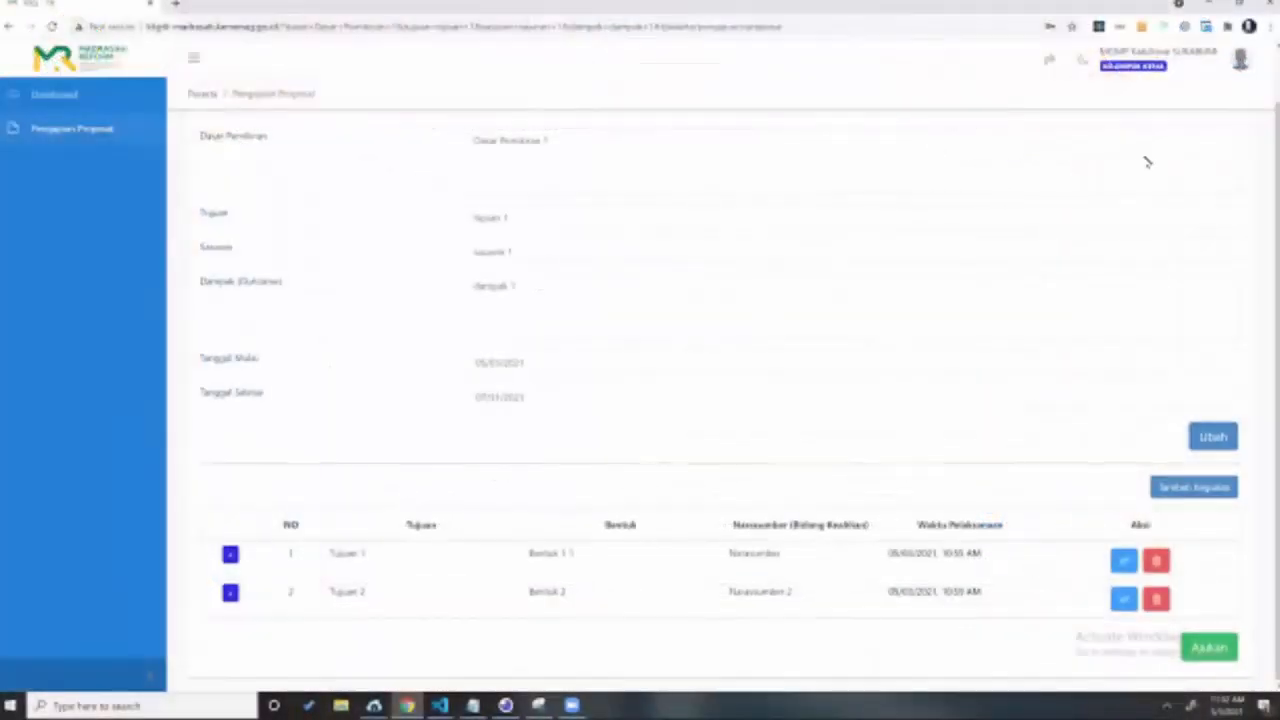
scroll(1146, 160, up, 1)
scroll(775, 255, down, 1)
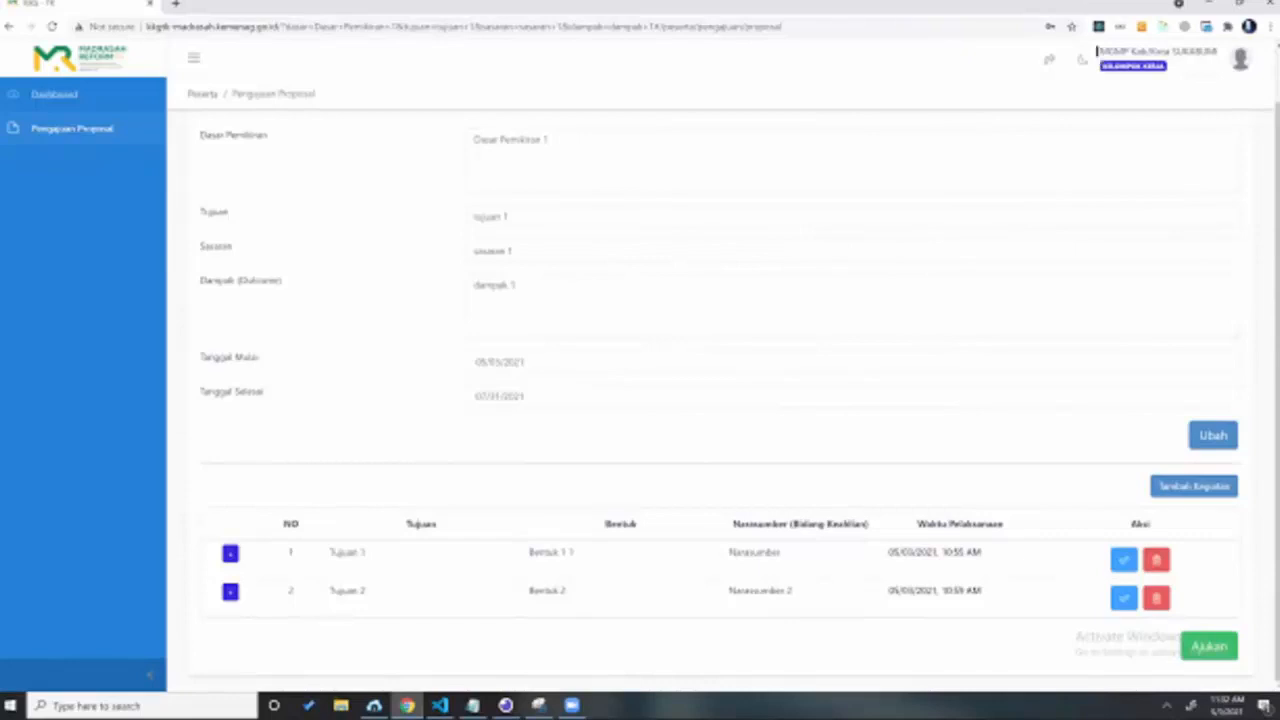
drag(1218, 50, 1175, 120)
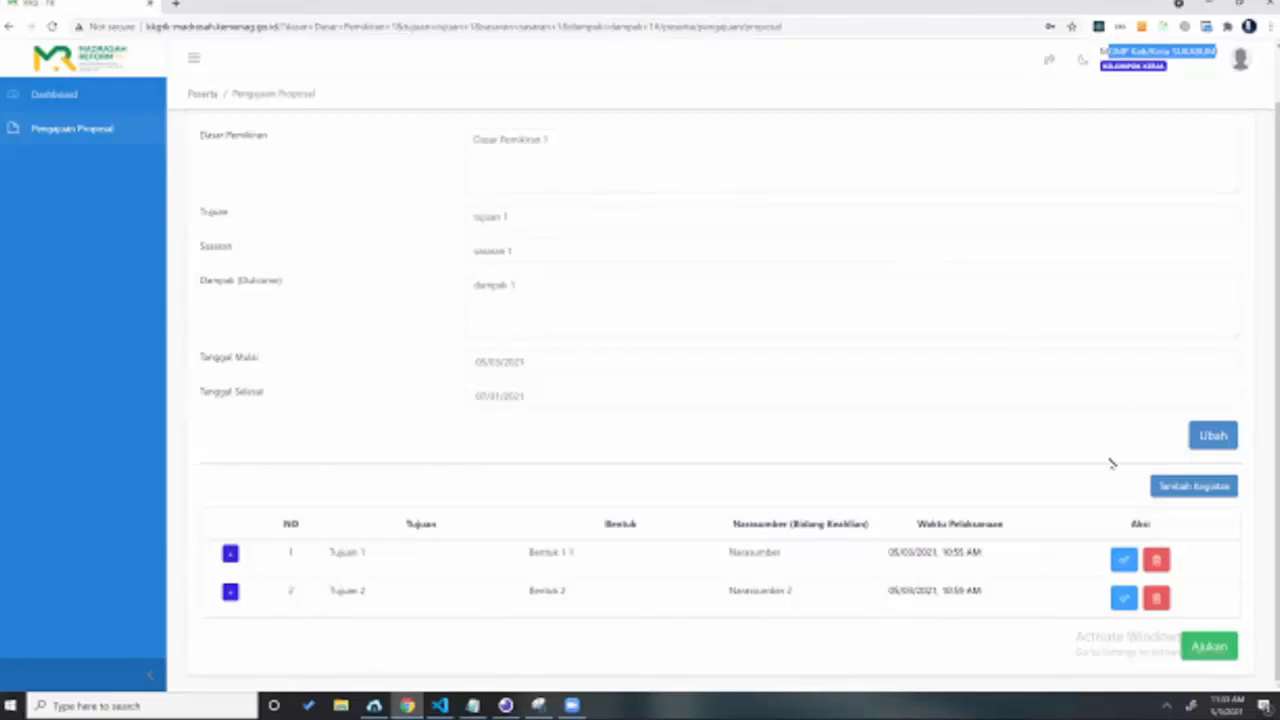
click(380, 523)
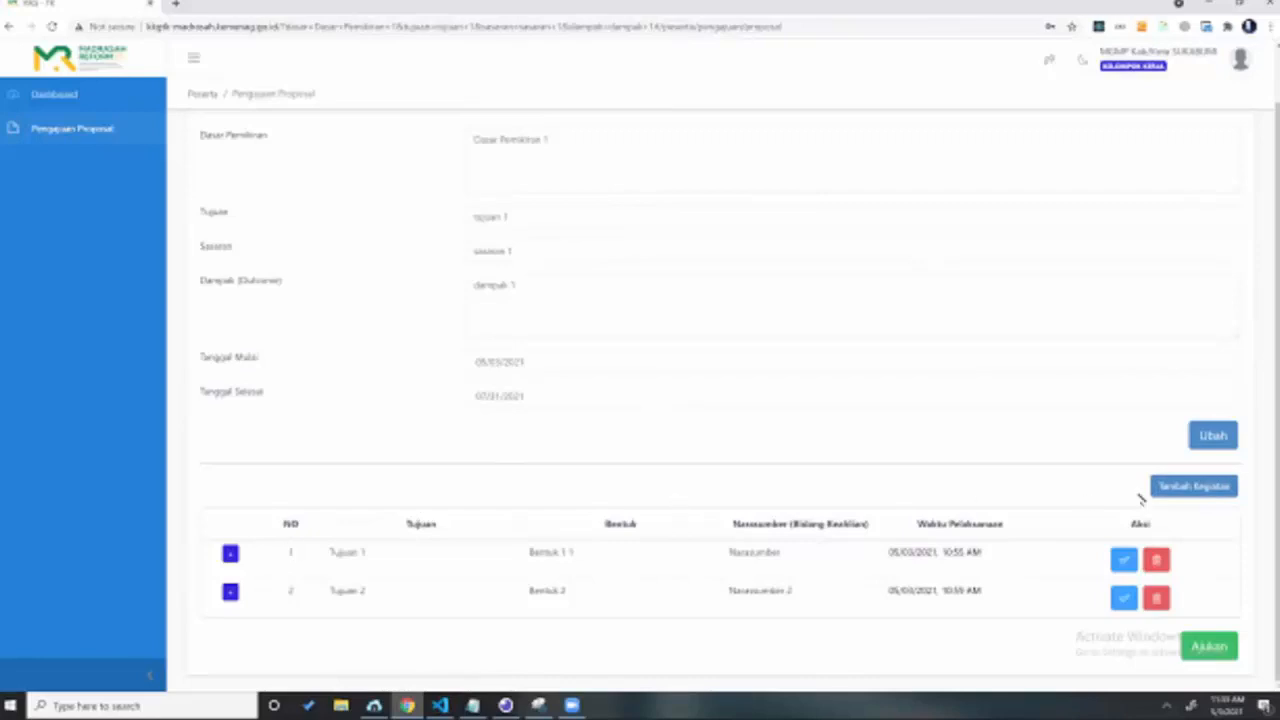
scroll(344, 592, down, 1)
Step: Fill row 3 with Tujuan 3, Bentuk 3 and narasumber 2
click(344, 592)
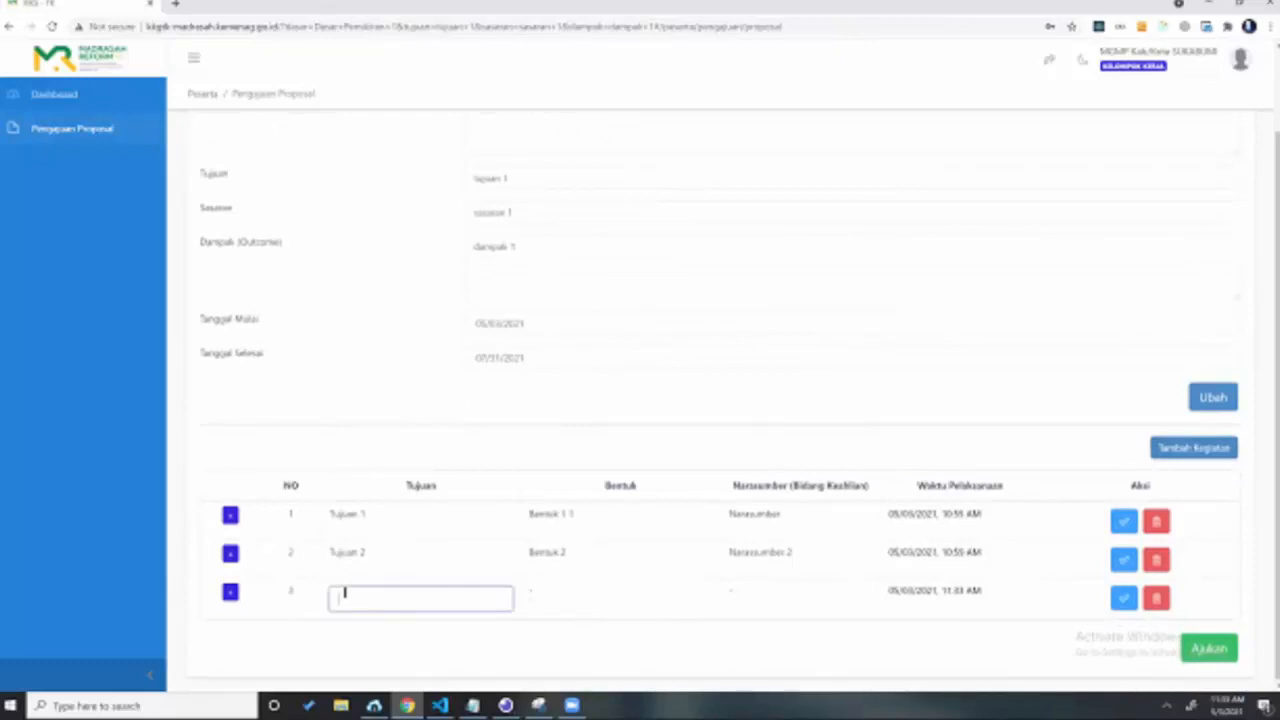
text(Tujuan 3)
key(Return)
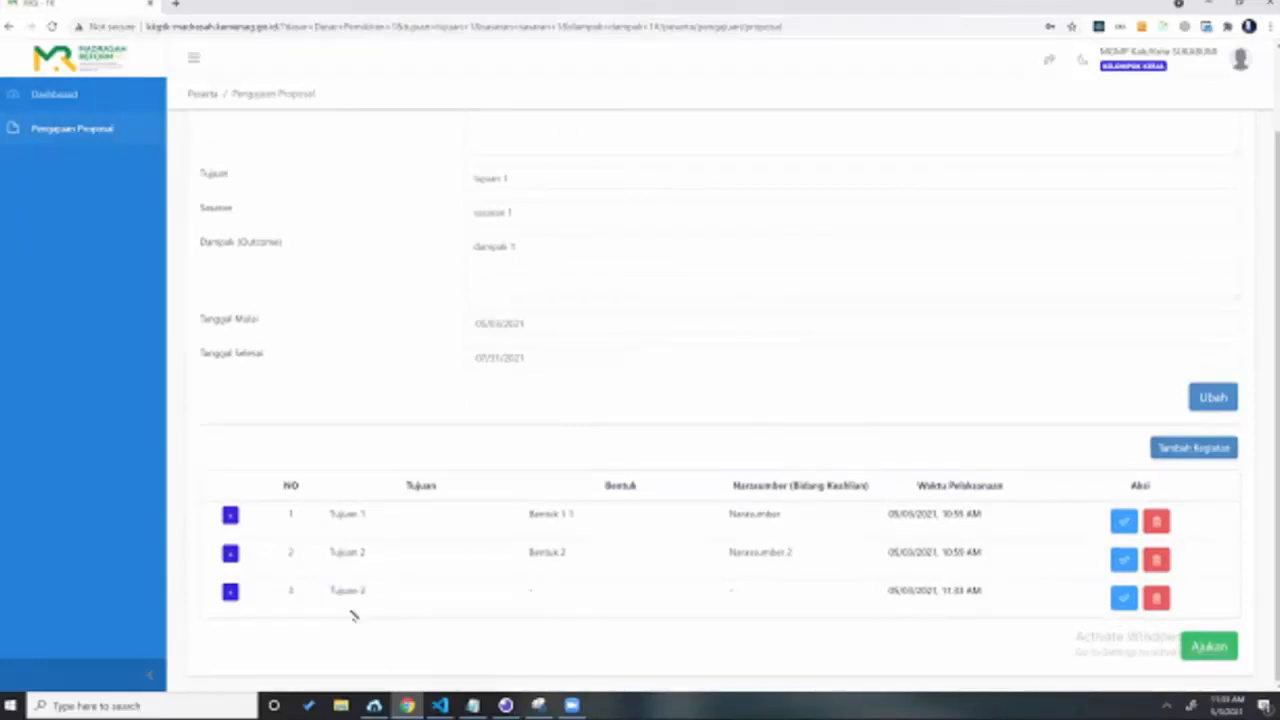
click(532, 589)
text(Bentuk 3)
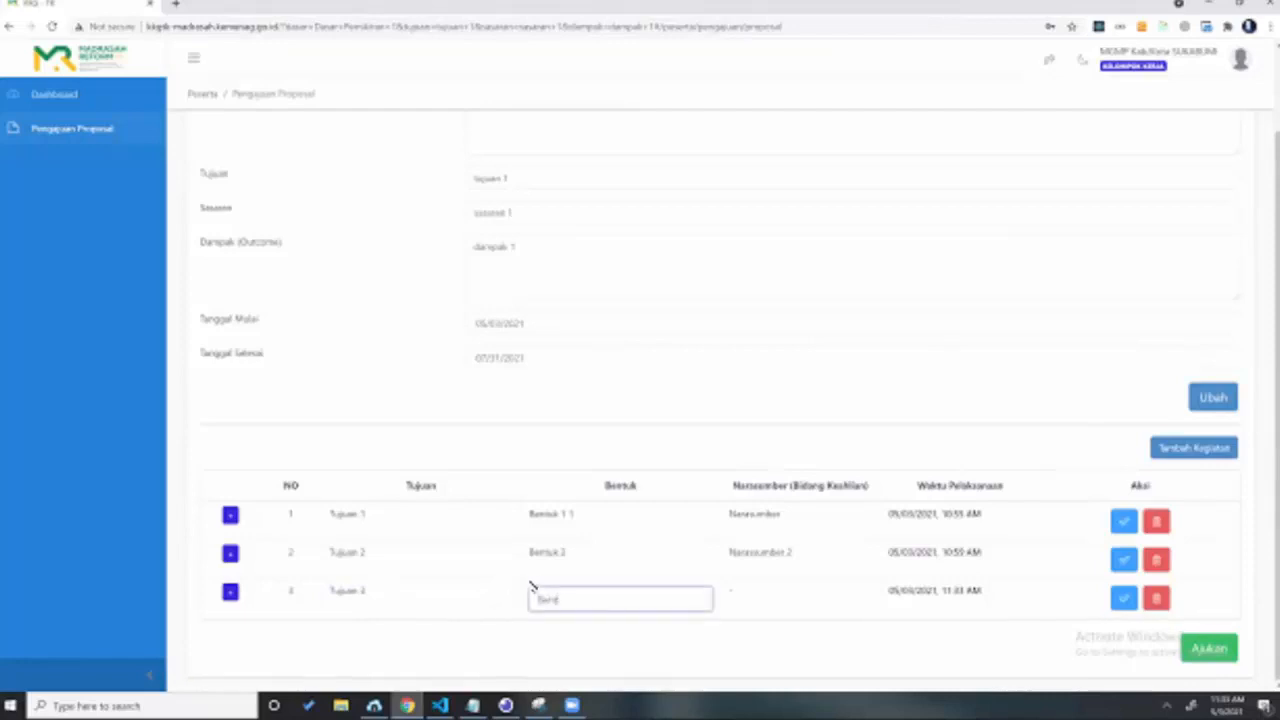
click(753, 598)
text(narasumber 2)
key(Return)
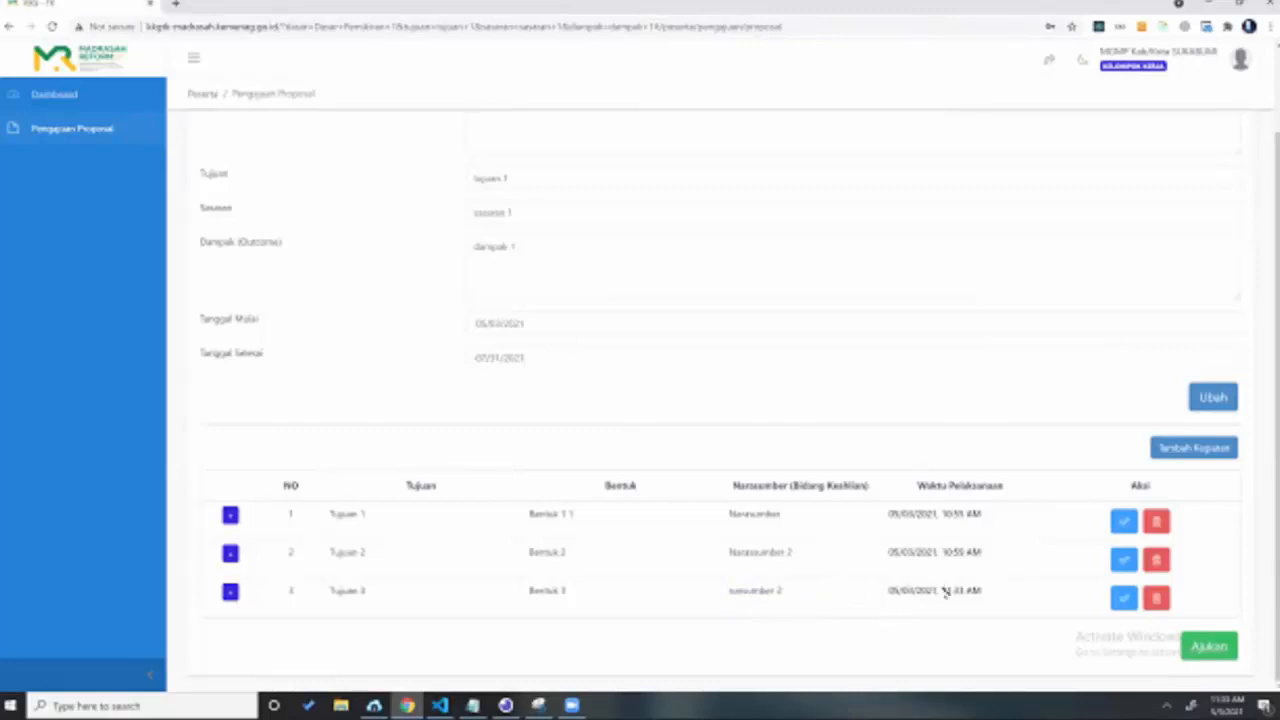
Step: Schedule the third kegiatan for 05/11/2021 at 12:15 PM
click(942, 590)
click(948, 490)
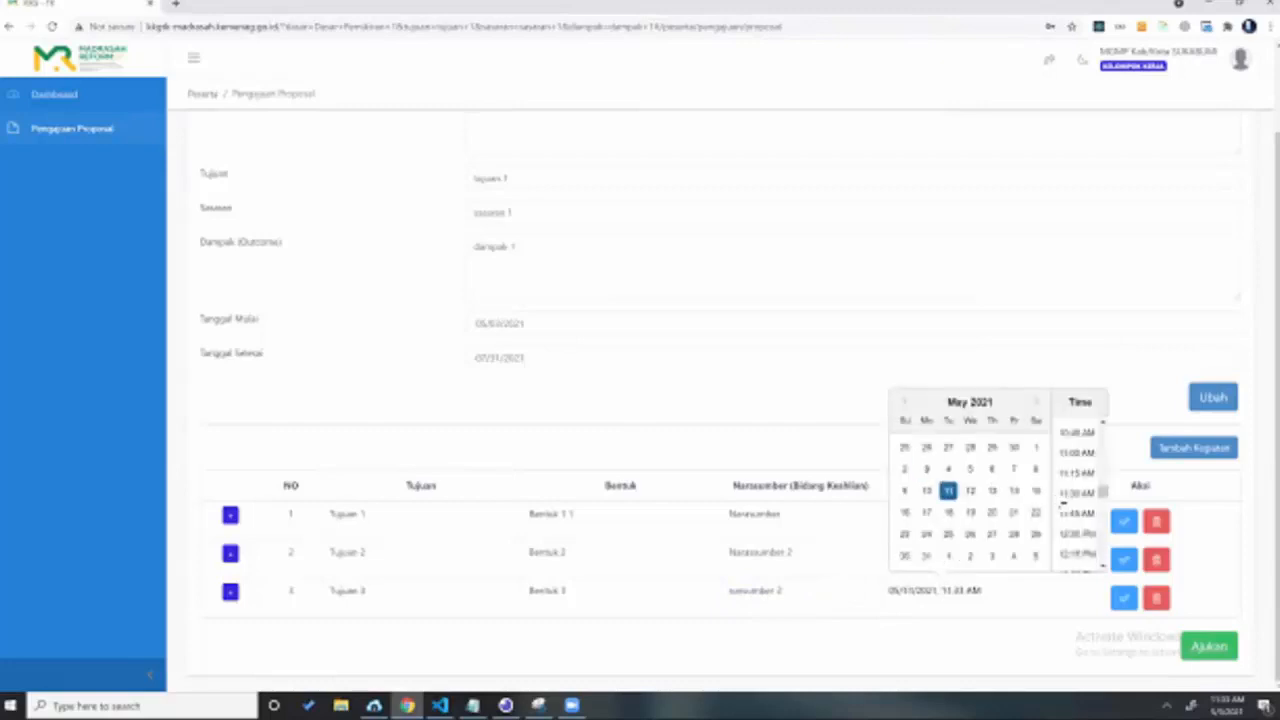
scroll(1076, 496, down, 1)
click(1079, 489)
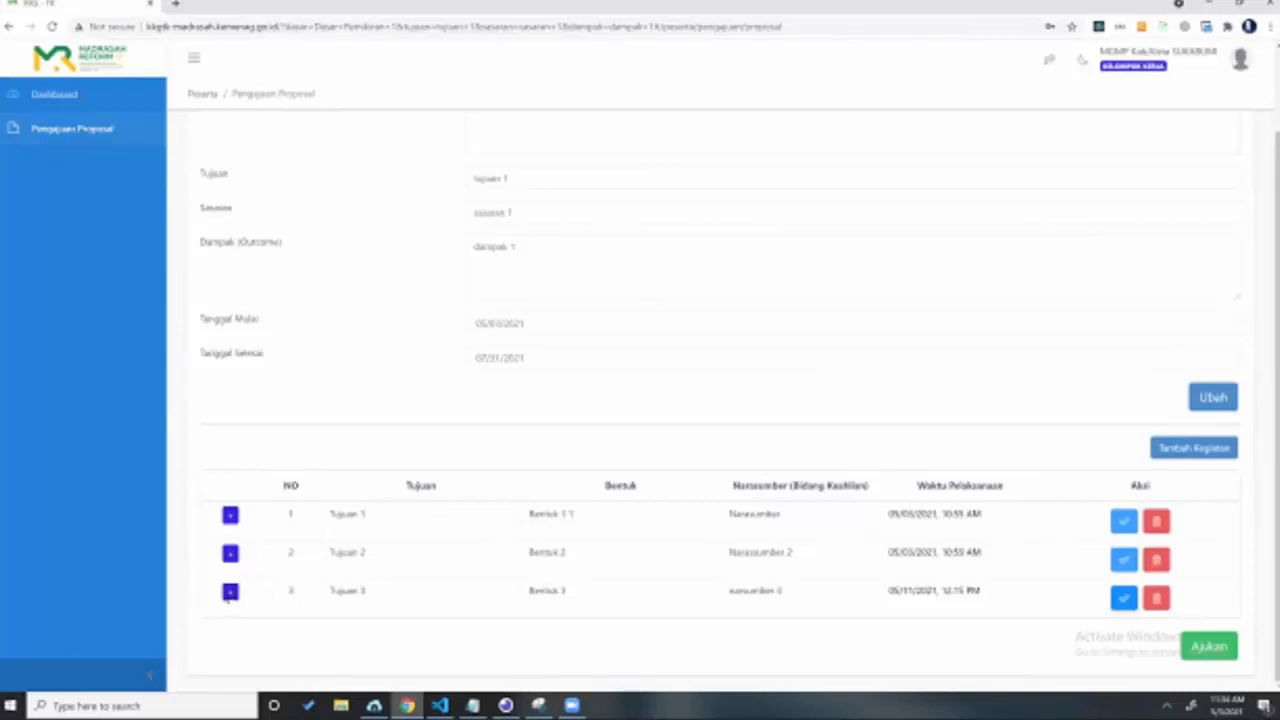
Step: Expand row 3's RAB and add an item 'Sewa HVS' with its quantity
click(230, 592)
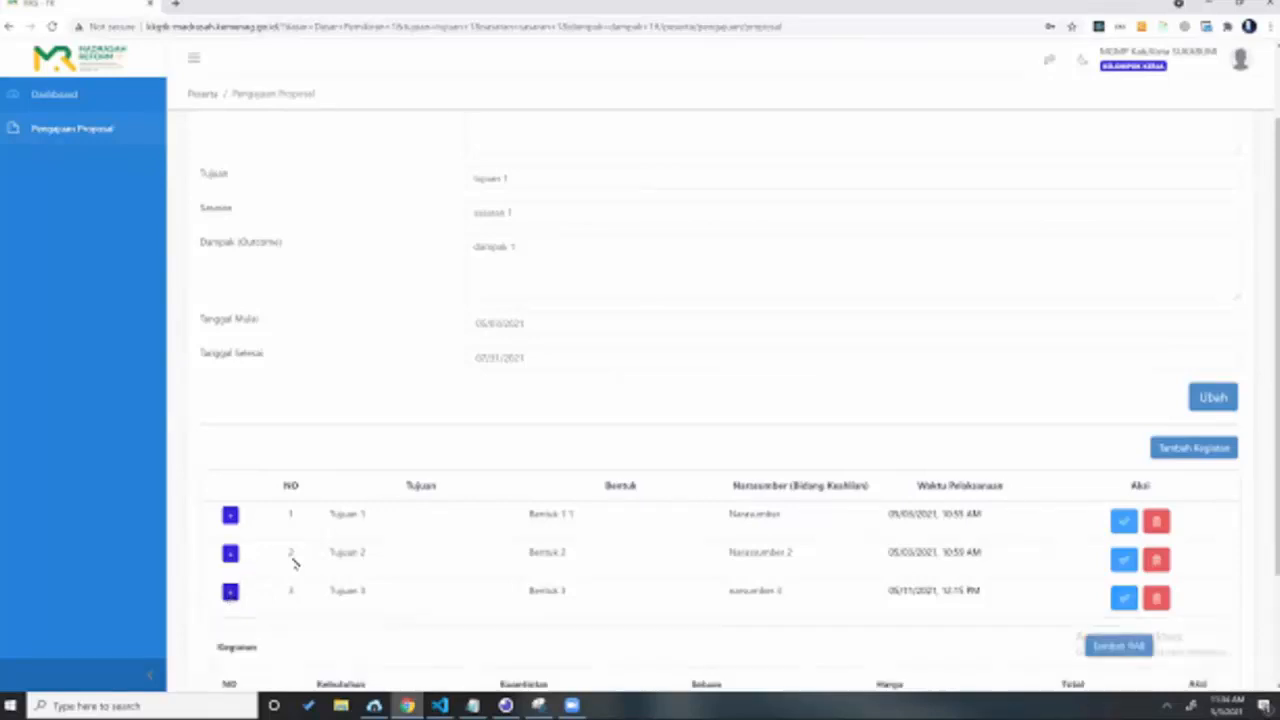
scroll(508, 449, down, 2)
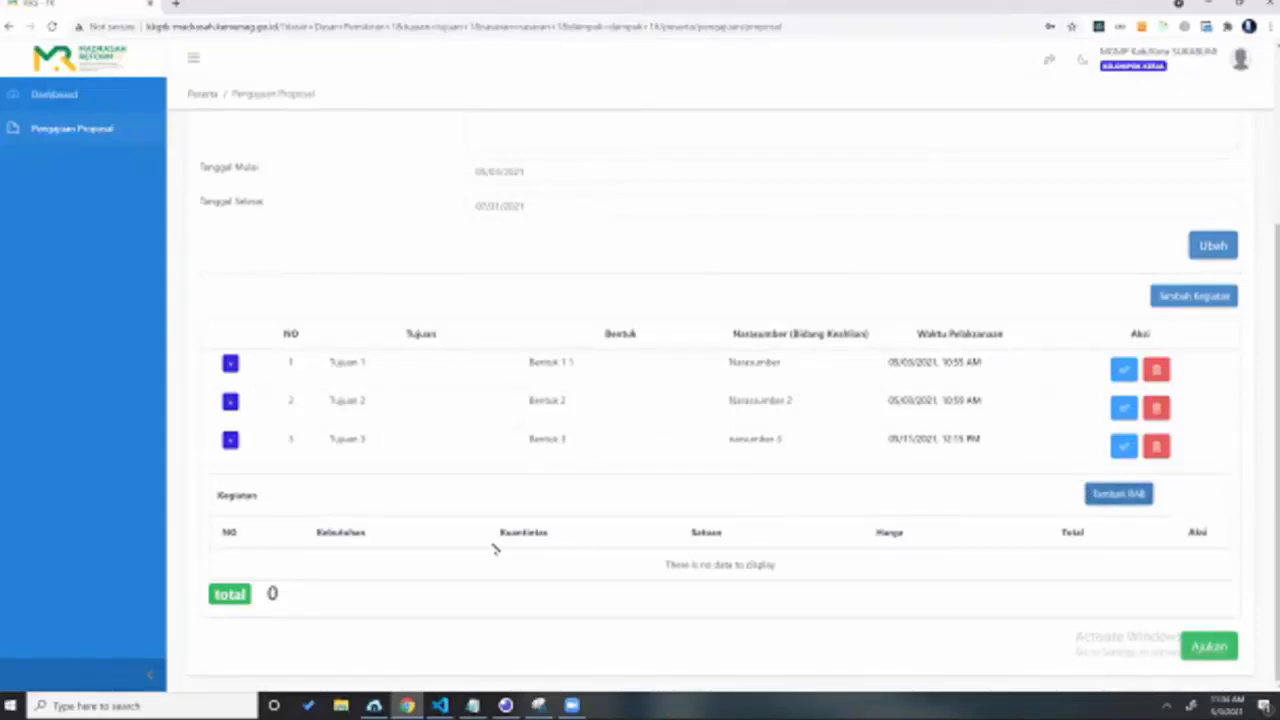
click(313, 567)
text(Sewa)
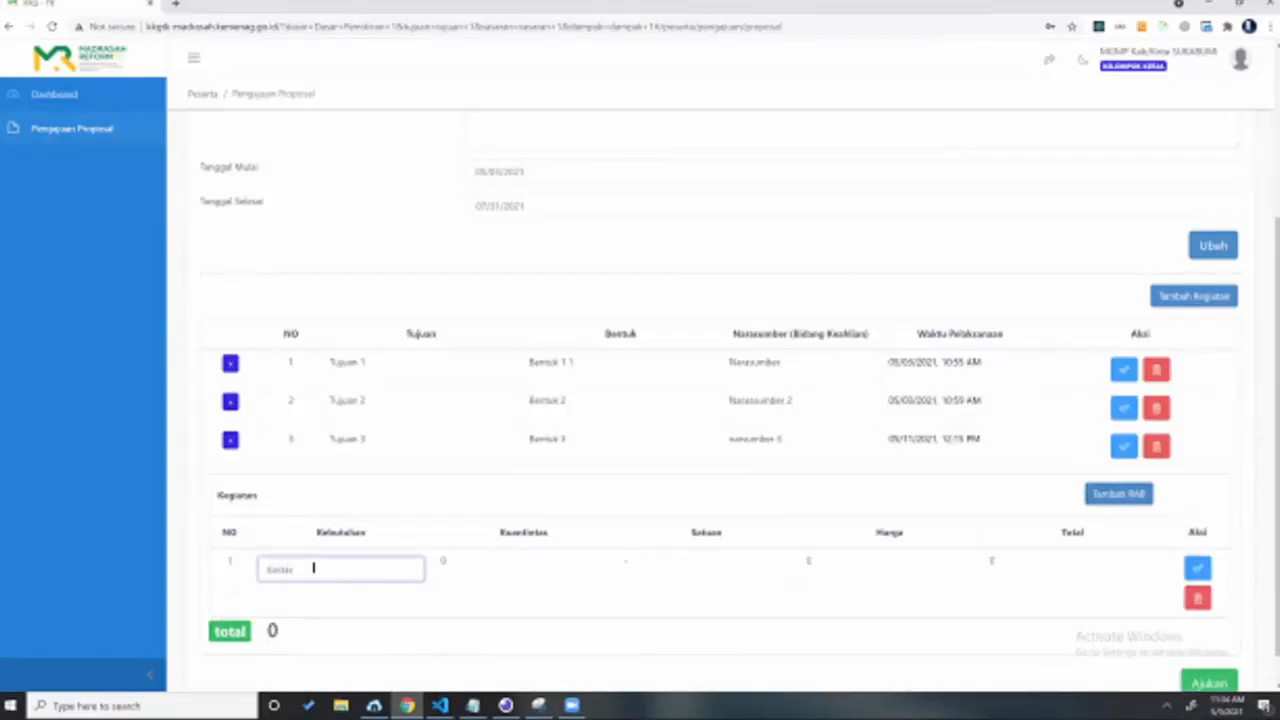
text( HVS)
click(496, 567)
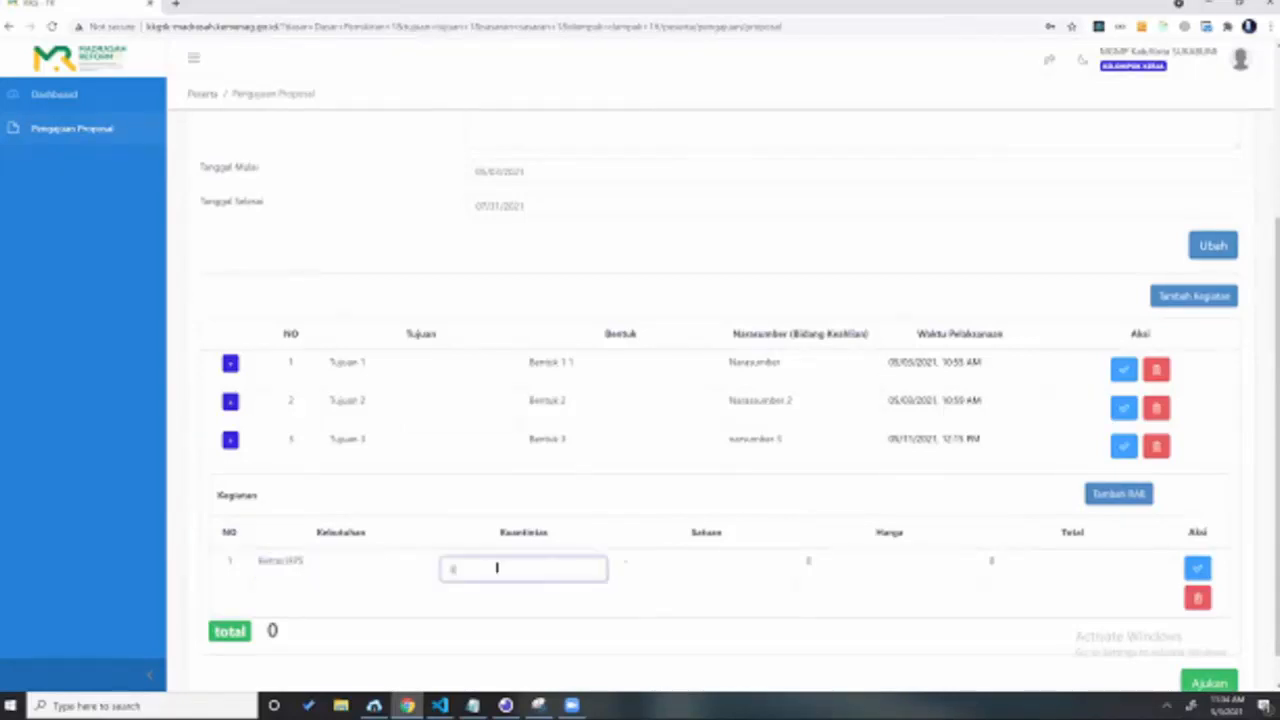
key(BackSpace)
text(100)
key(BackSpace)
key(BackSpace)
key(BackSpace)
text(10)
key(BackSpace)
key(BackSpace)
key(Tab)
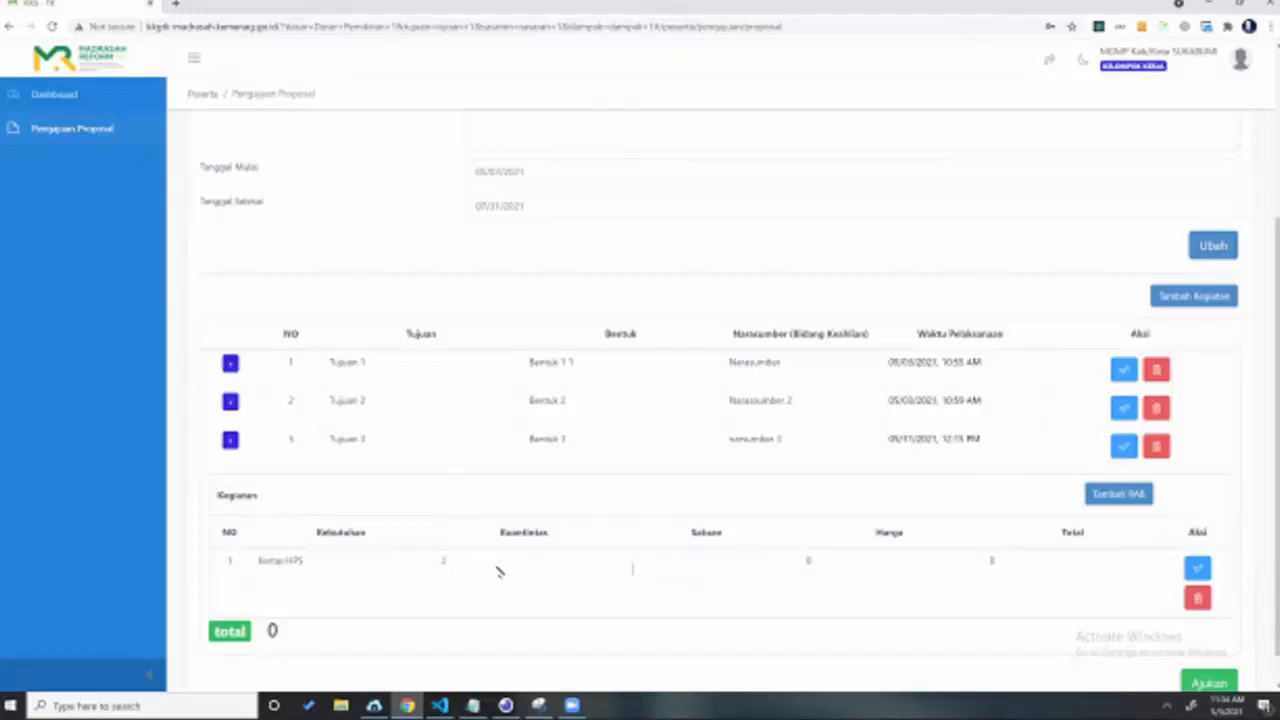
Step: Set the RAB item's Satuan to rim and Harga to 60000, then reload the page
click(641, 565)
text(rim)
click(810, 562)
key(BackSpace)
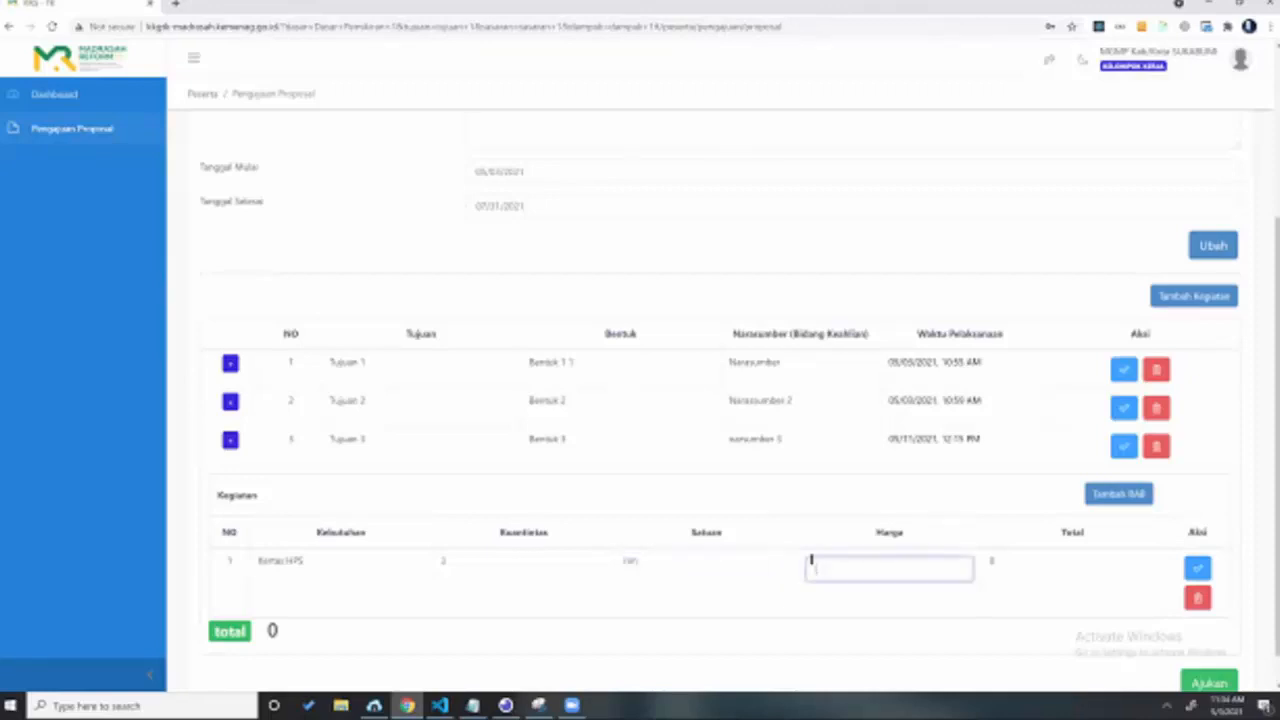
text(50000)
key(Return)
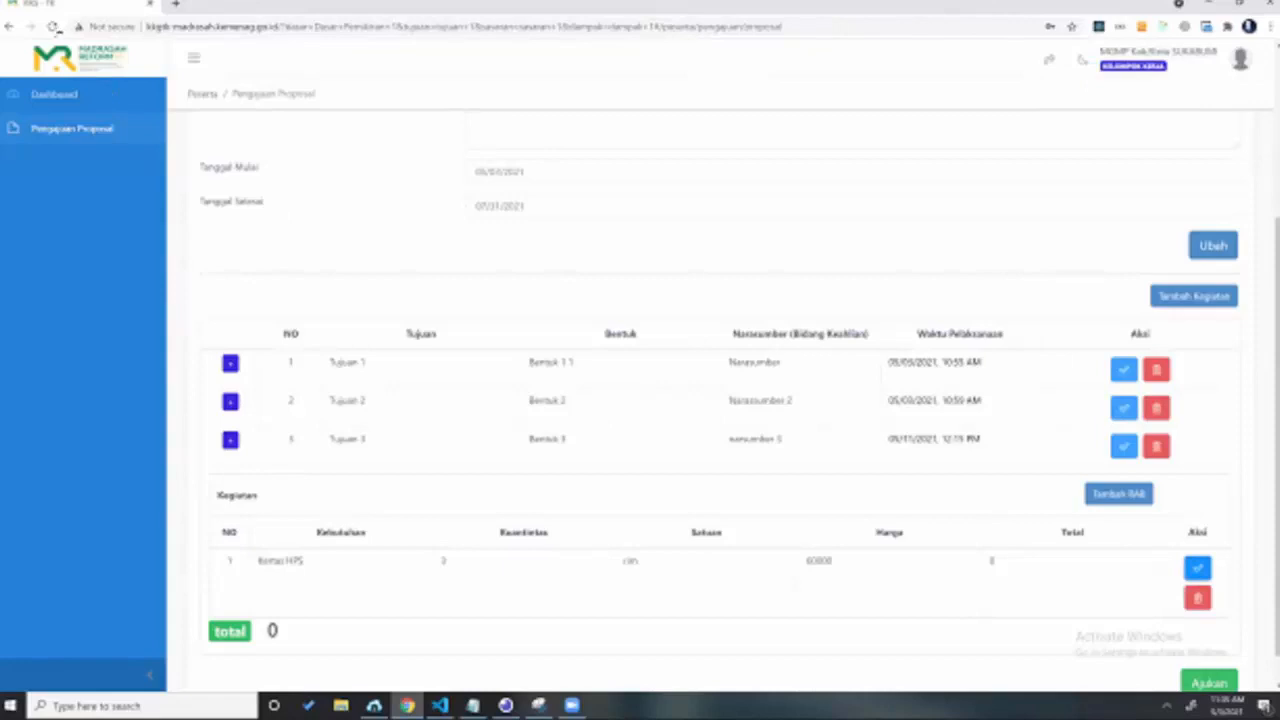
scroll(583, 463, up, 1)
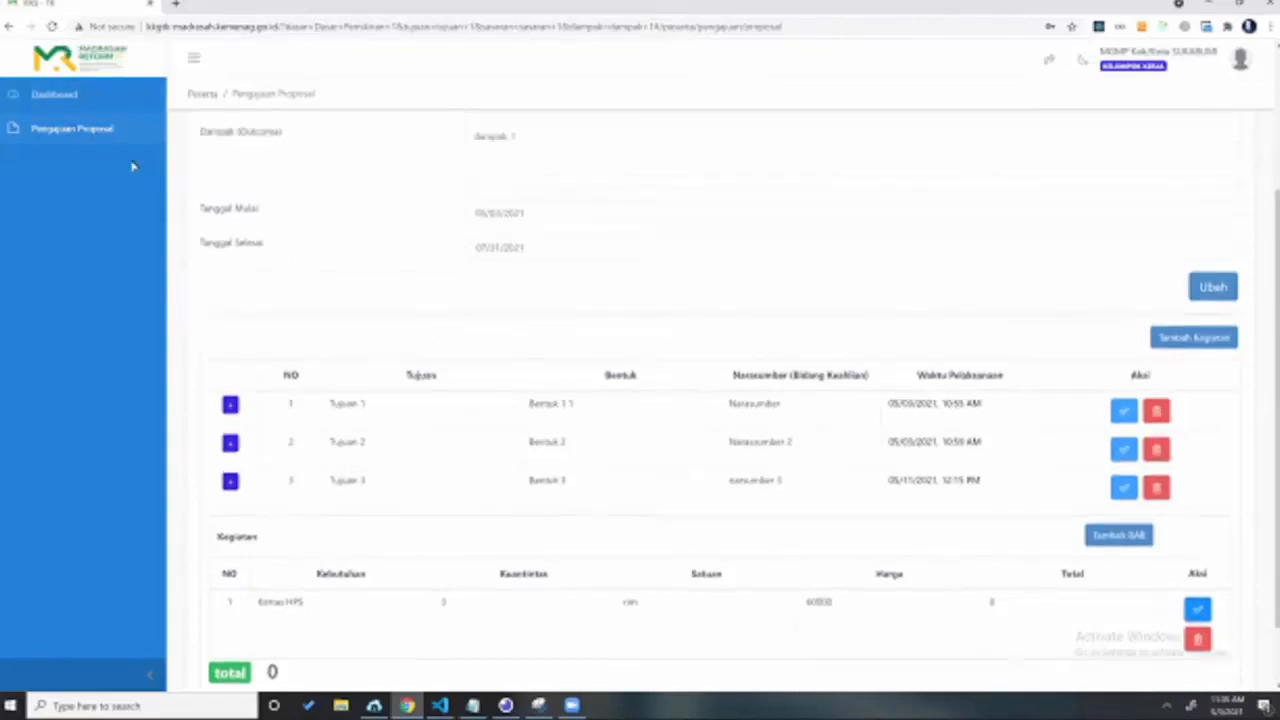
scroll(250, 110, up, 1)
scroll(429, 114, down, 2)
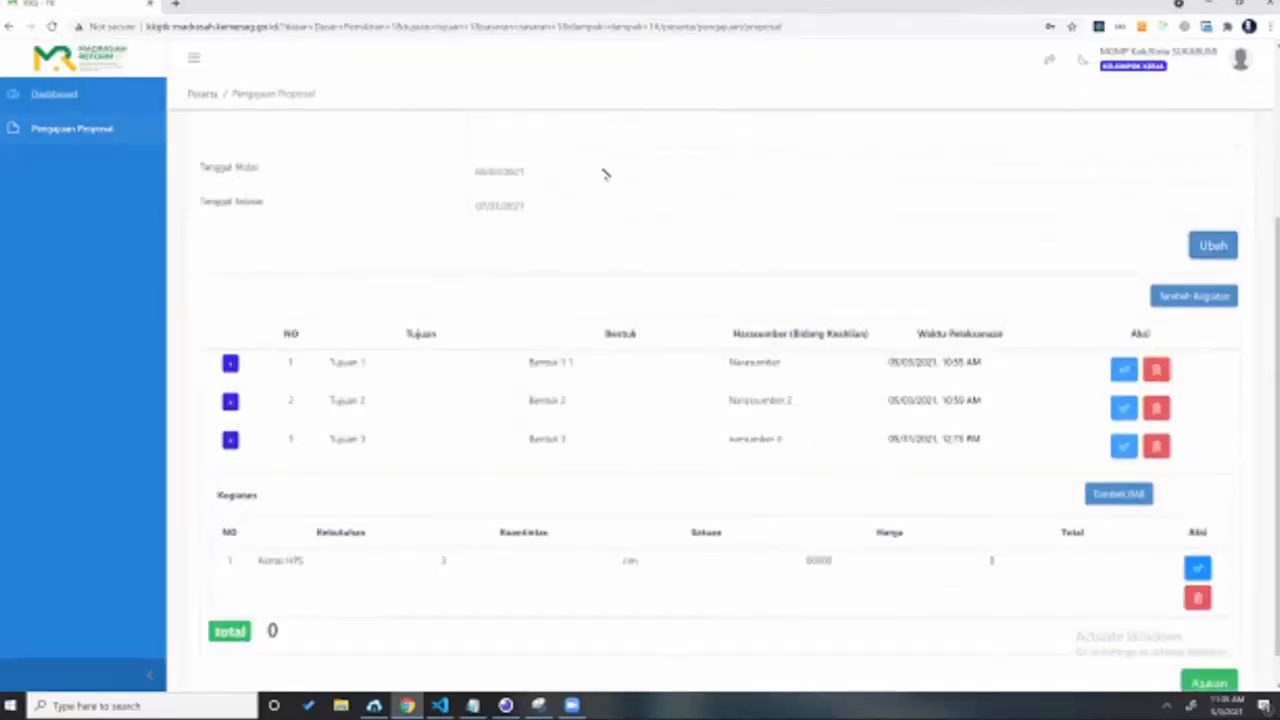
key(F5)
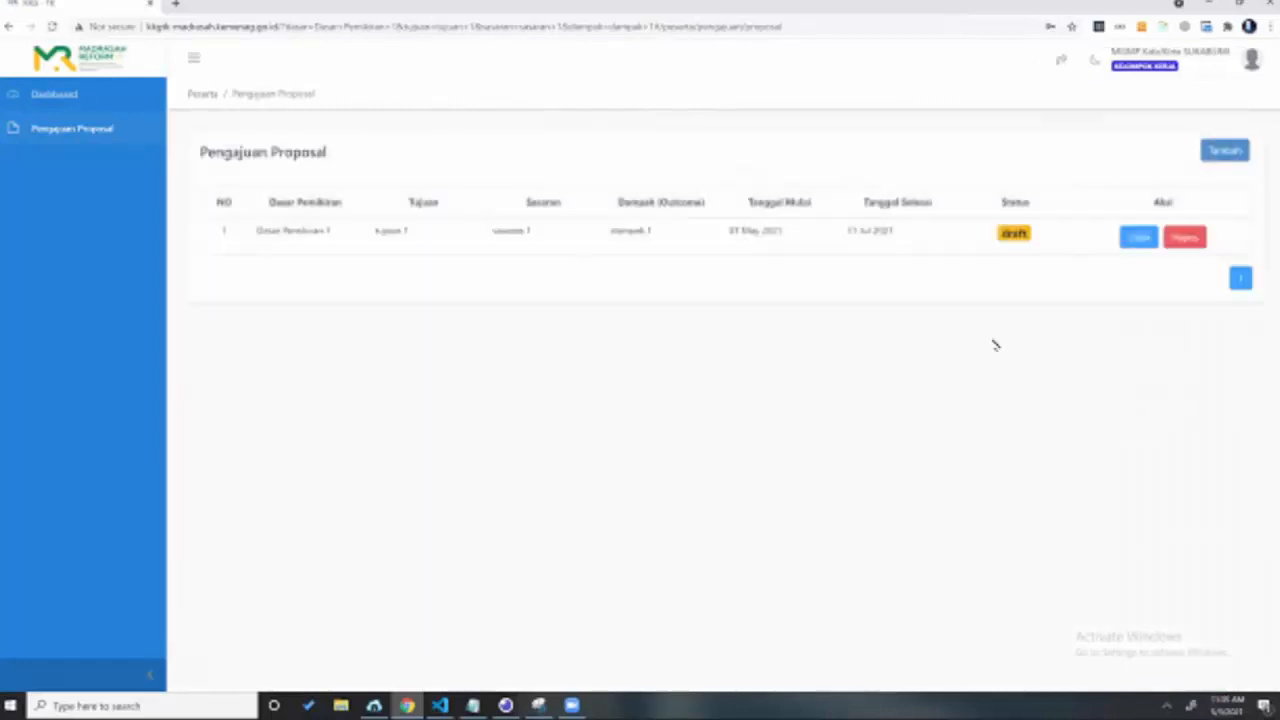
Step: Scroll down to the Kegiatan RAB table to check the 180000 total
scroll(314, 629, down, 2)
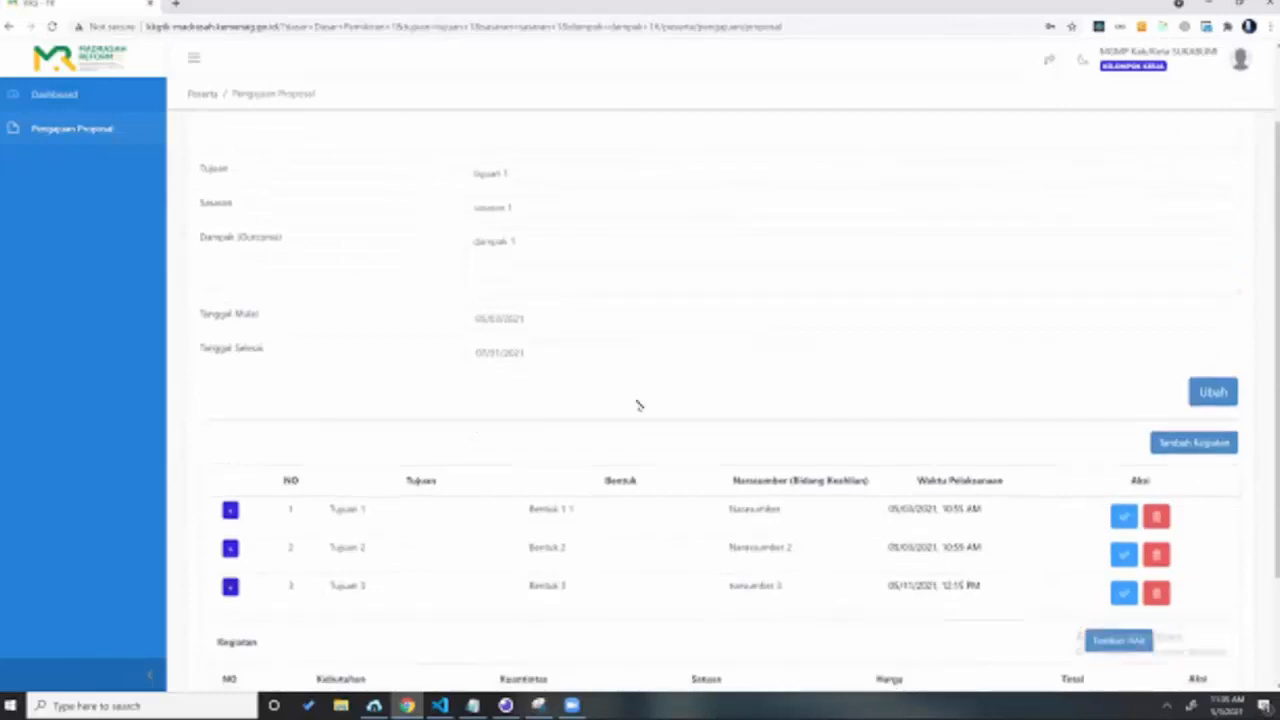
scroll(639, 405, down, 2)
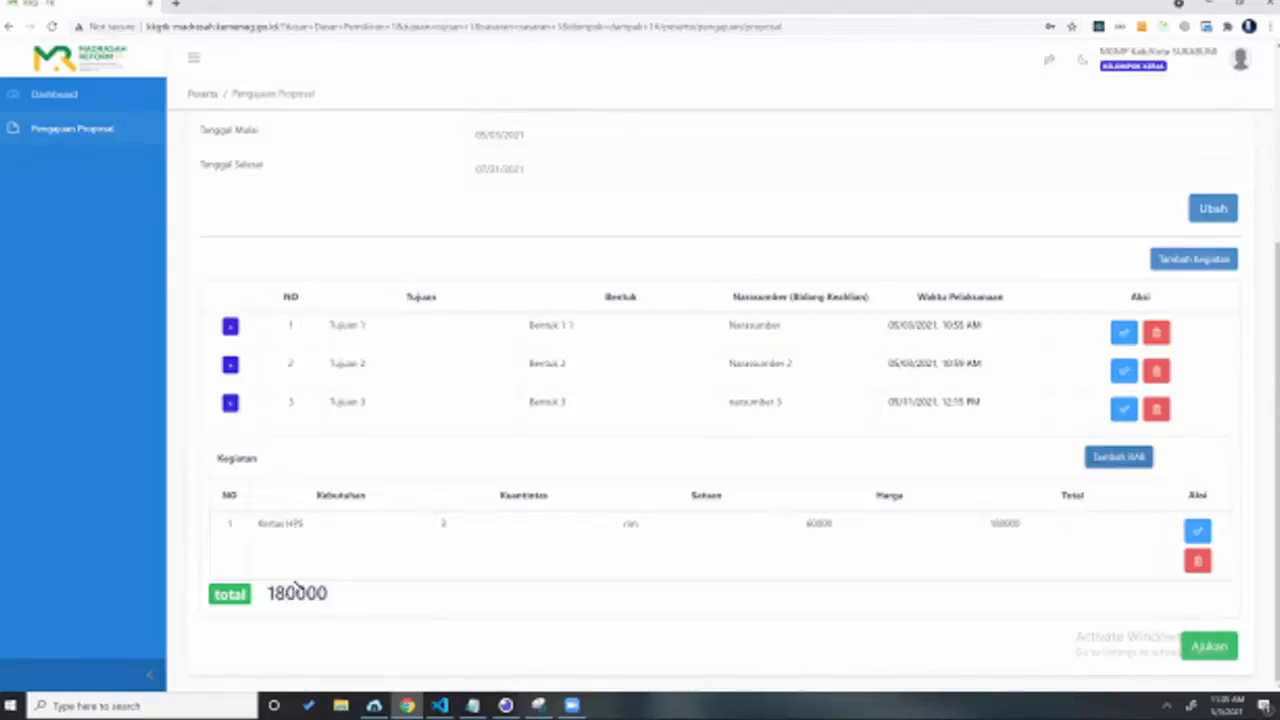
scroll(313, 550, down, 1)
Step: Fill the second RAB row as Konsumsi with unit 'box' and price 15000
click(310, 548)
text(tas)
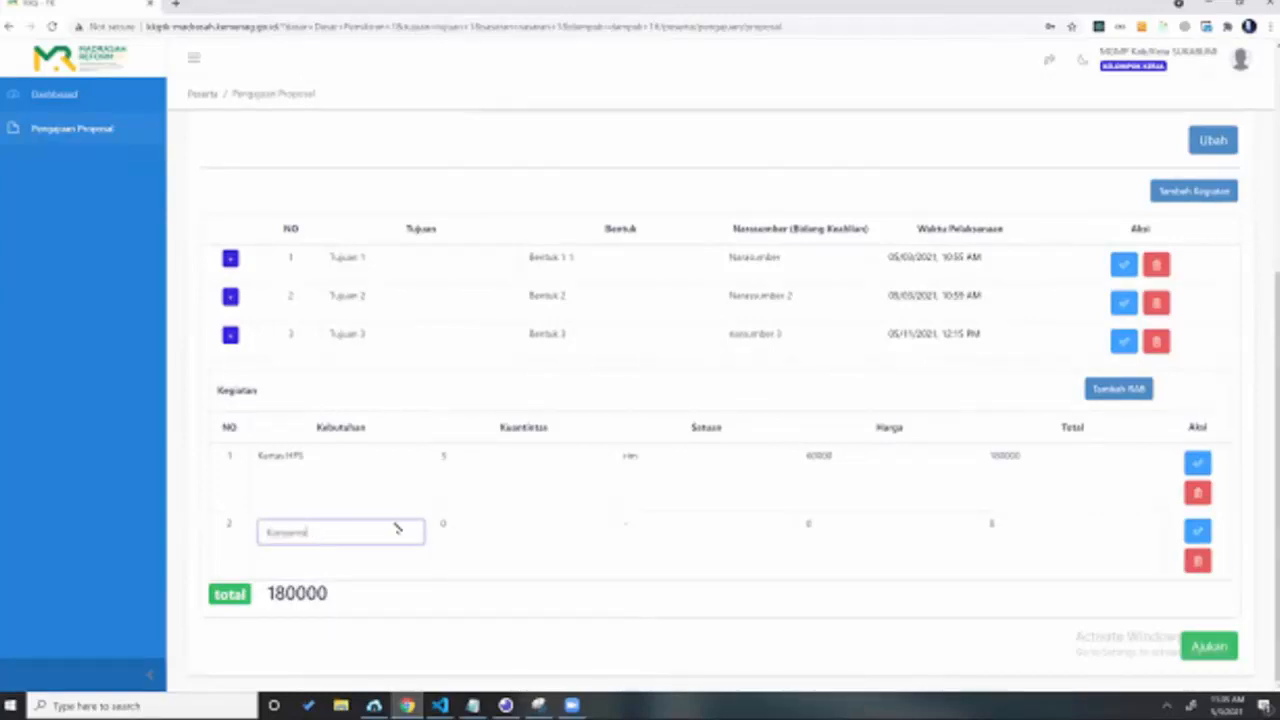
click(446, 524)
key(BackSpace)
text(10)
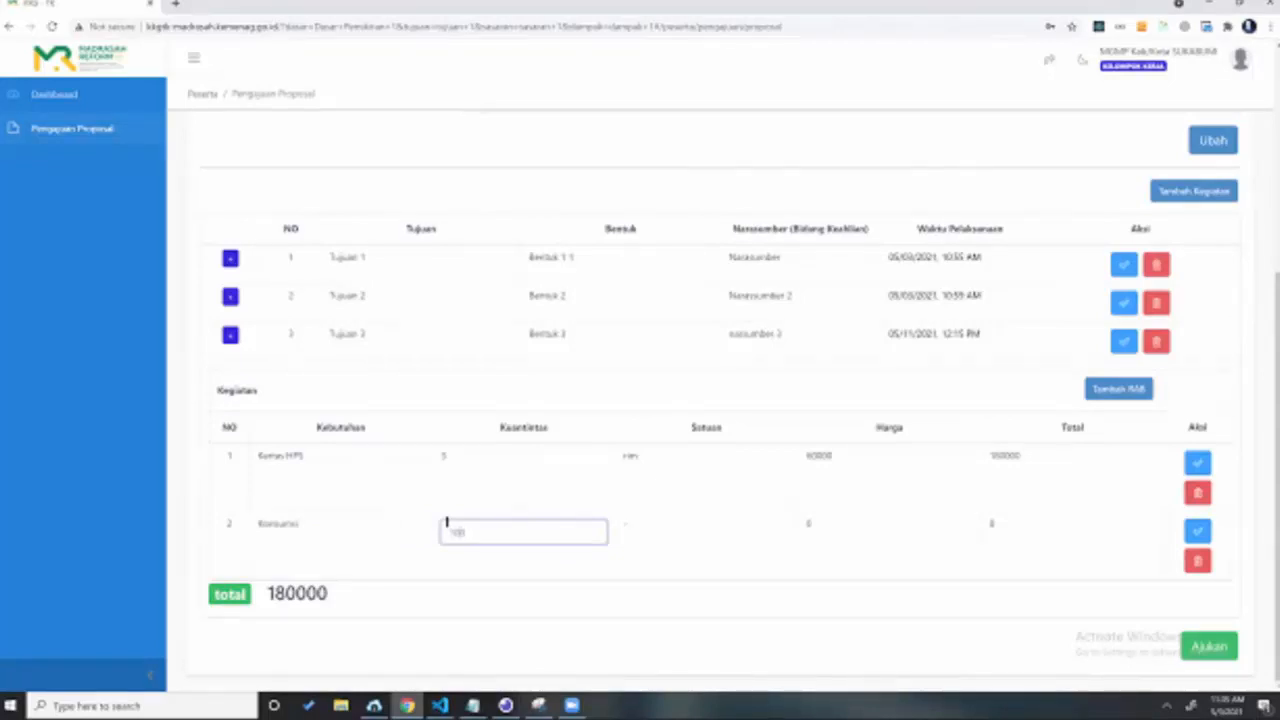
key(Tab)
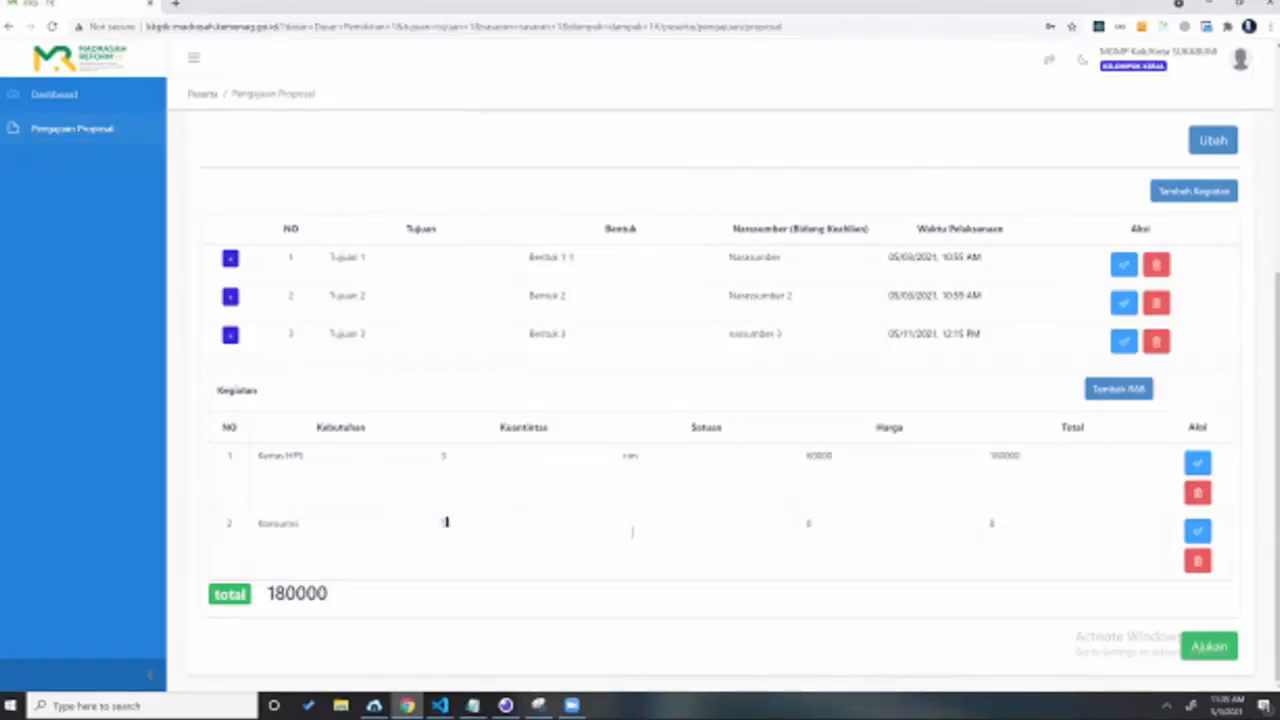
text(box)
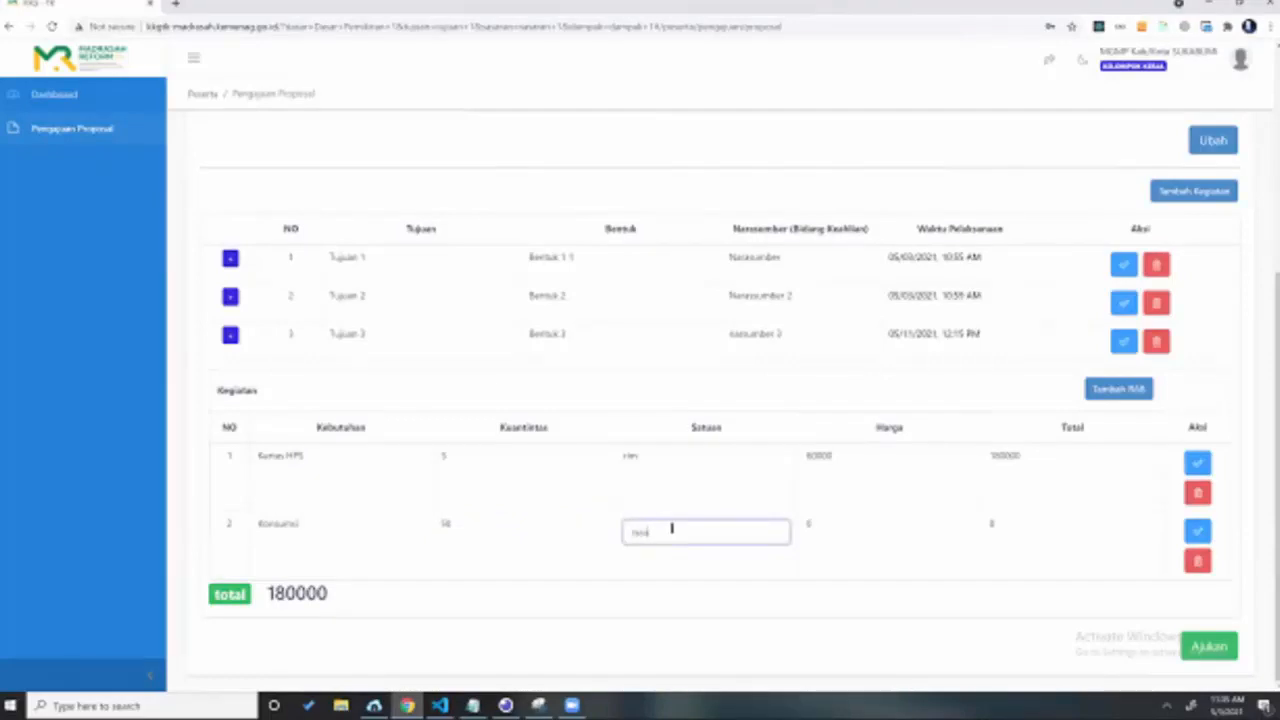
key(Tab)
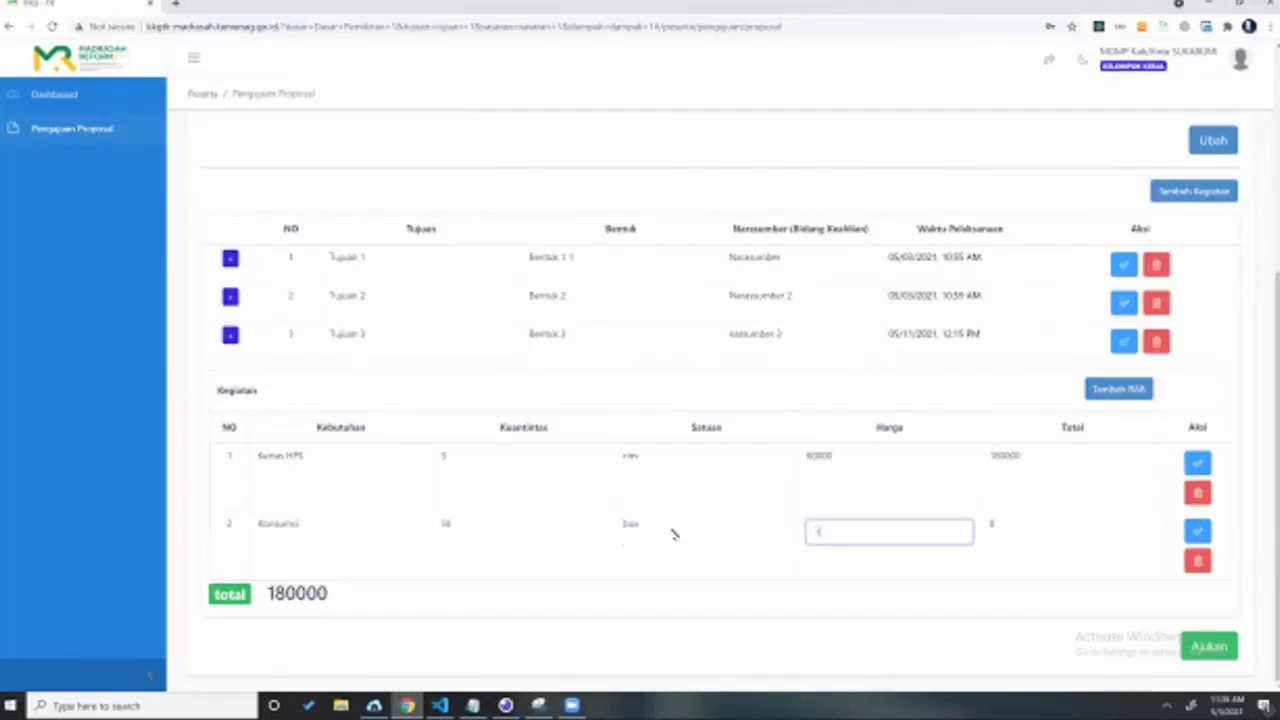
text(15000)
key(Tab)
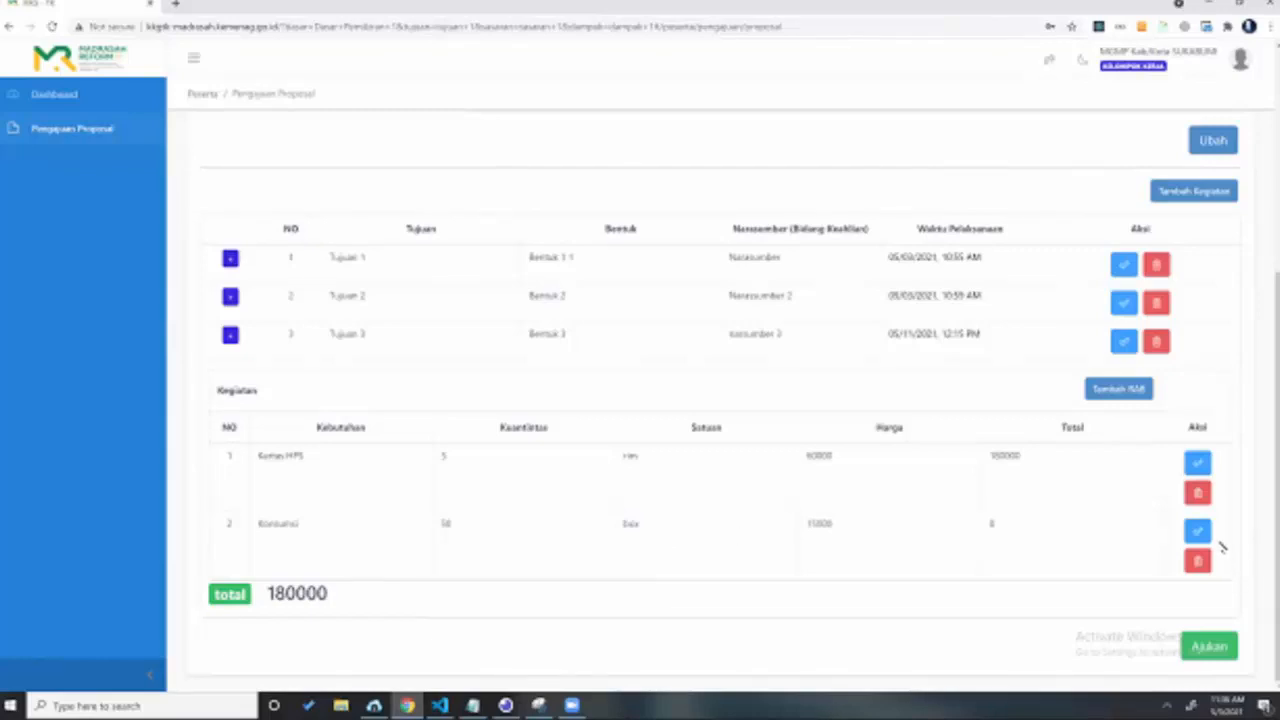
Step: Save the edited second RAB row with the blue check button
click(1200, 534)
scroll(986, 309, up, 3)
scroll(806, 466, down, 3)
click(1122, 263)
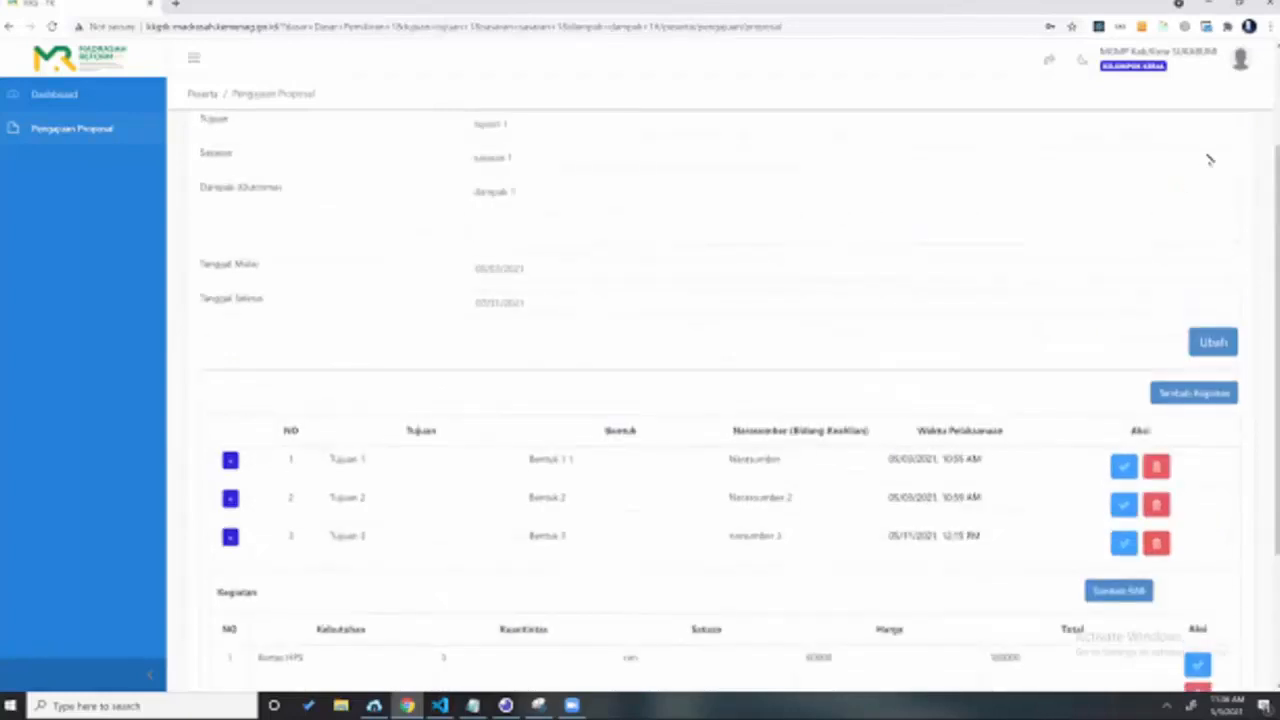
Step: Reopen the proposal to confirm its 930000 budget total, then return to the Pengajuan Proposal list
click(1137, 237)
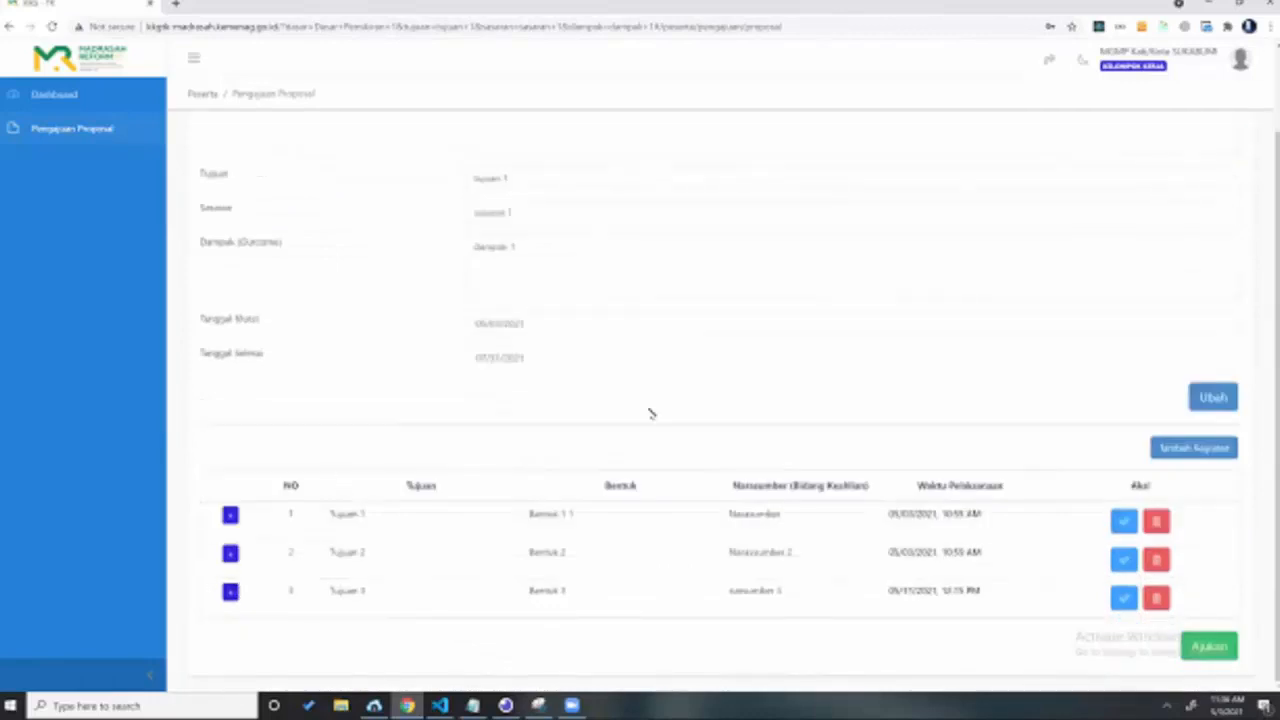
scroll(650, 413, down, 3)
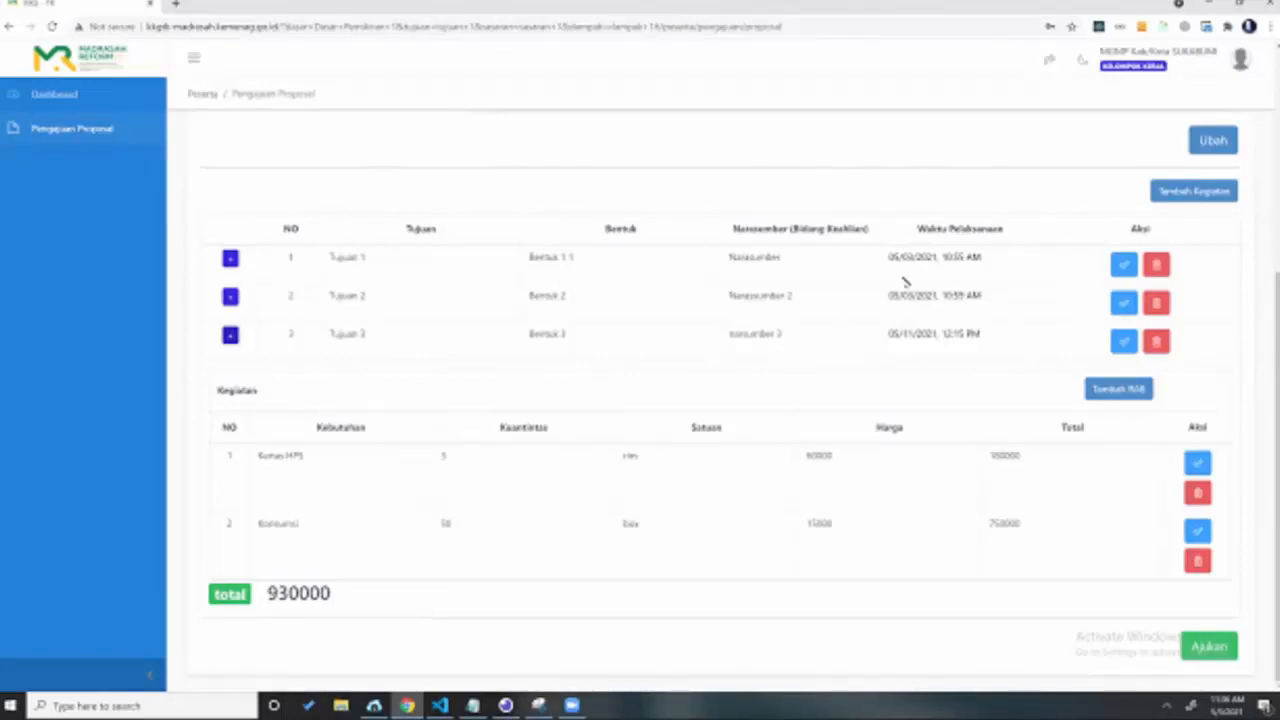
scroll(905, 281, up, 3)
scroll(905, 281, down, 3)
scroll(1195, 170, up, 3)
click(1208, 152)
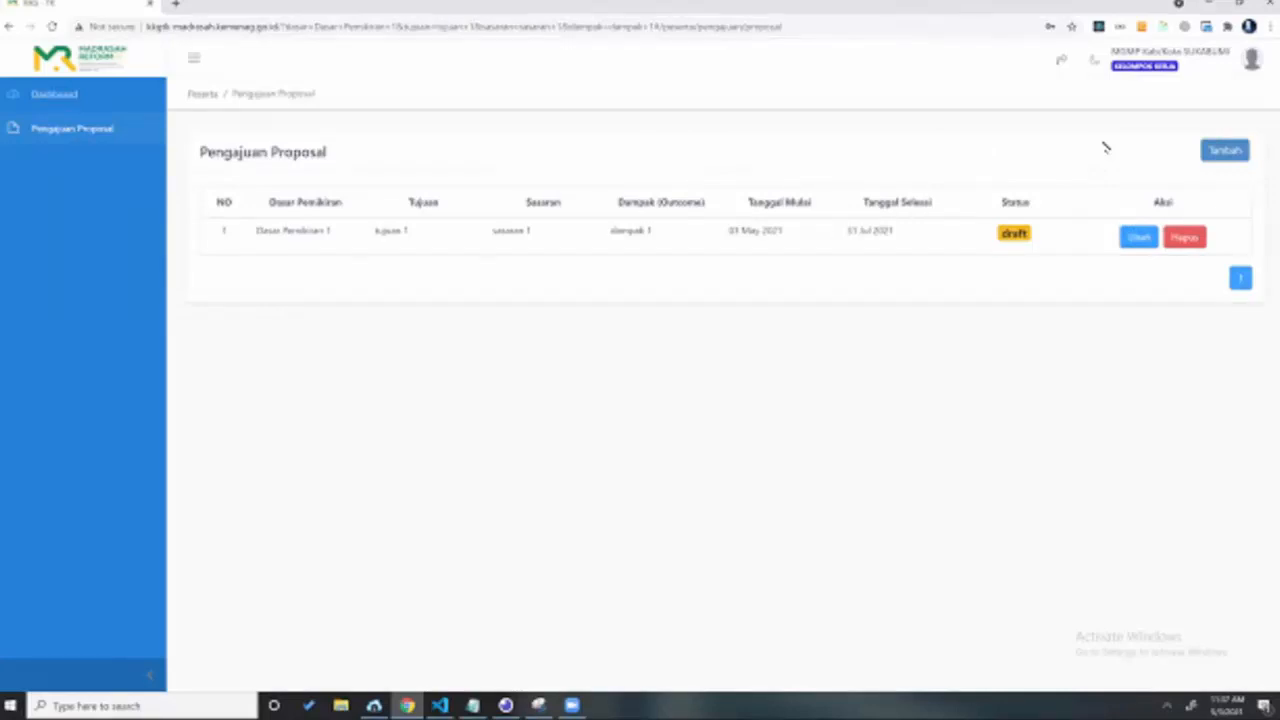
Step: Submit the proposal with Ajukan and confirm, so its status becomes evaluasi
click(1136, 237)
scroll(963, 242, down, 2)
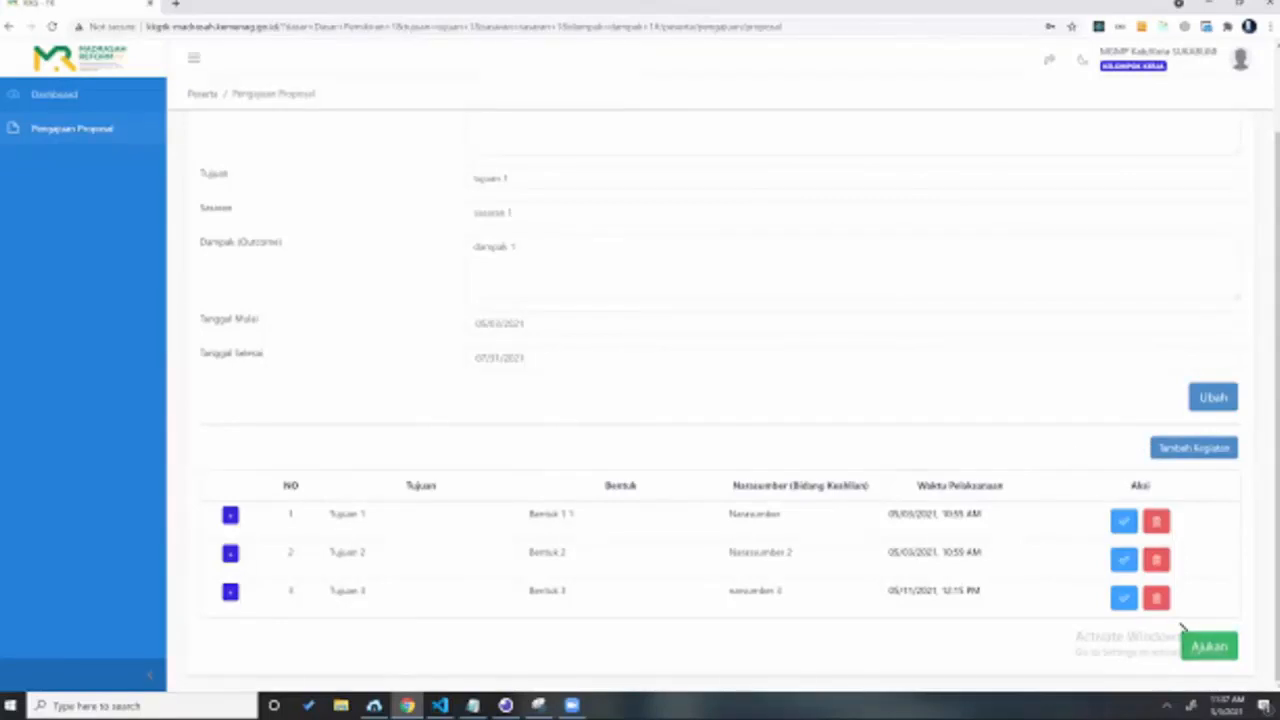
click(1209, 646)
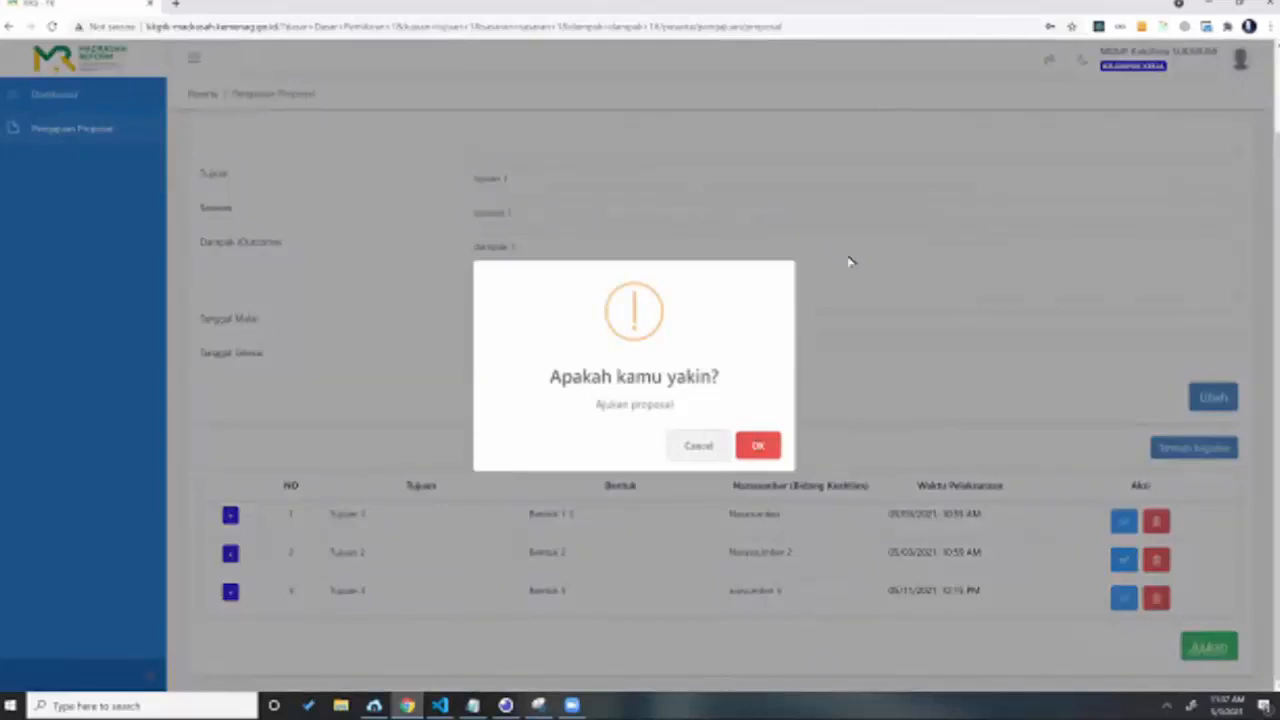
click(758, 445)
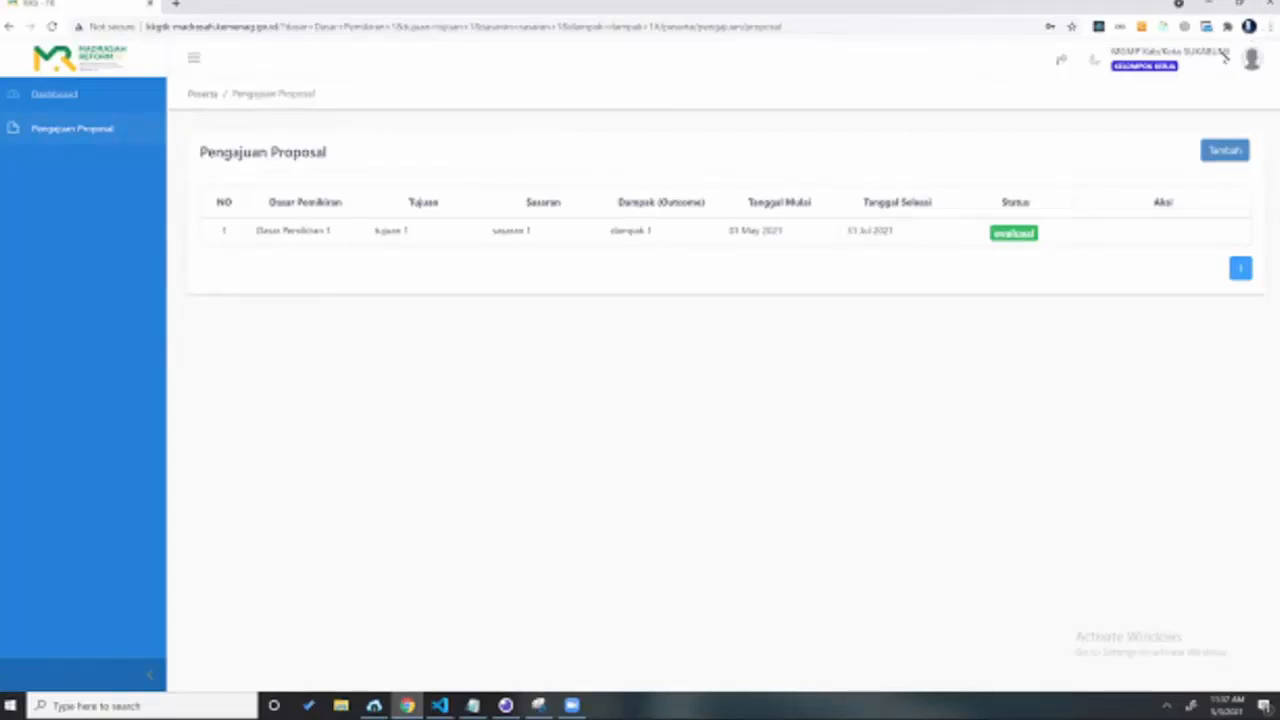
Step: Open a new incognito browser window from the Chrome menu
click(1269, 26)
click(1197, 79)
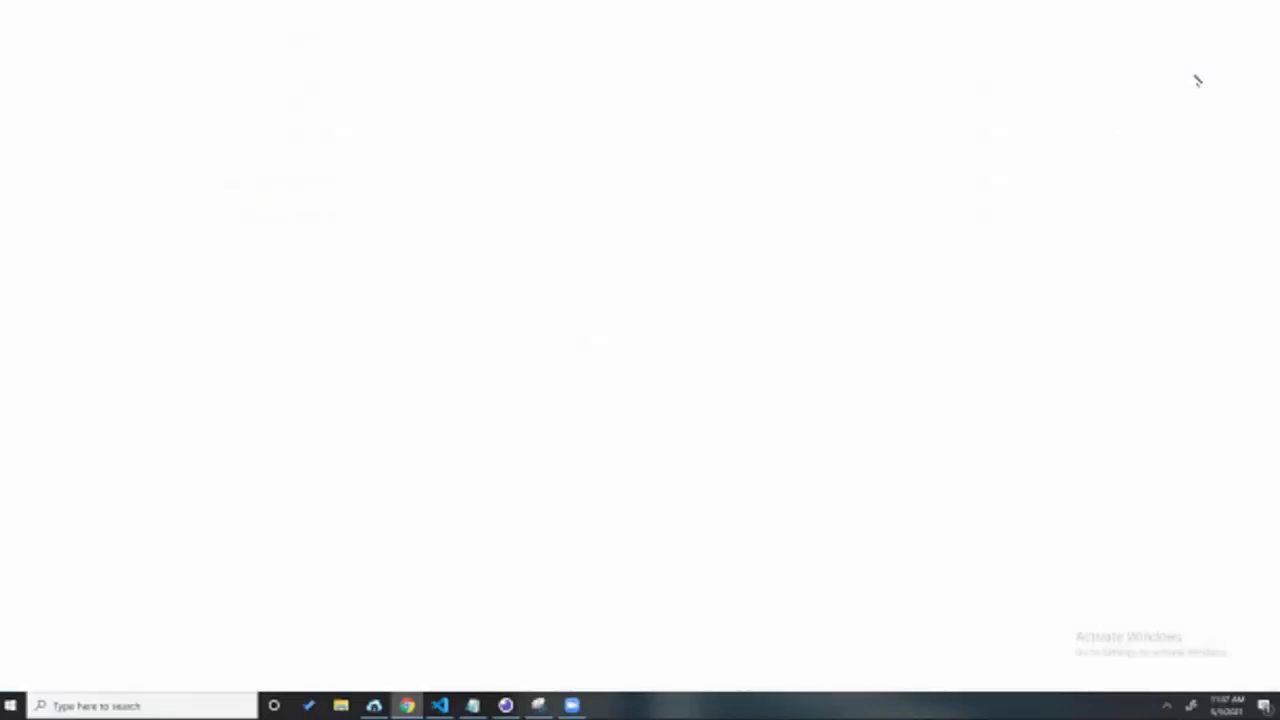
click(1240, 4)
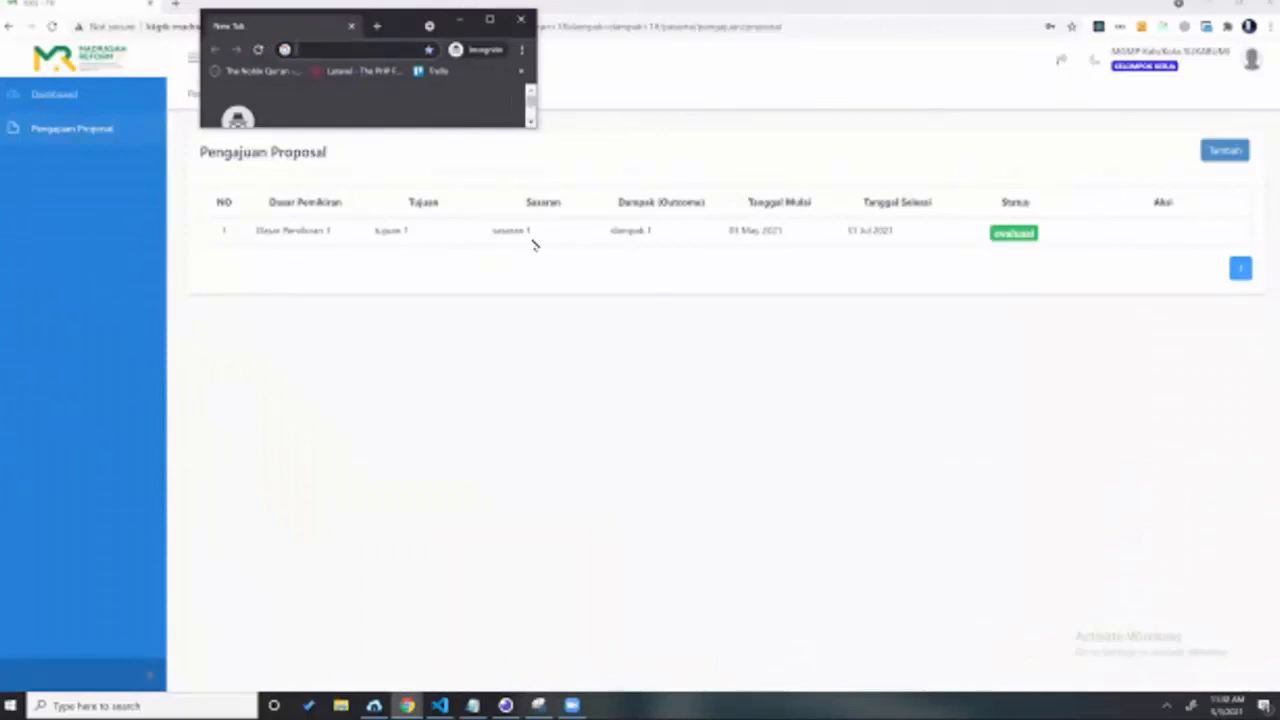
Step: Resize the incognito window and open the KKG Madrasah portal's login page
drag(532, 126, 534, 502)
drag(533, 236, 1231, 240)
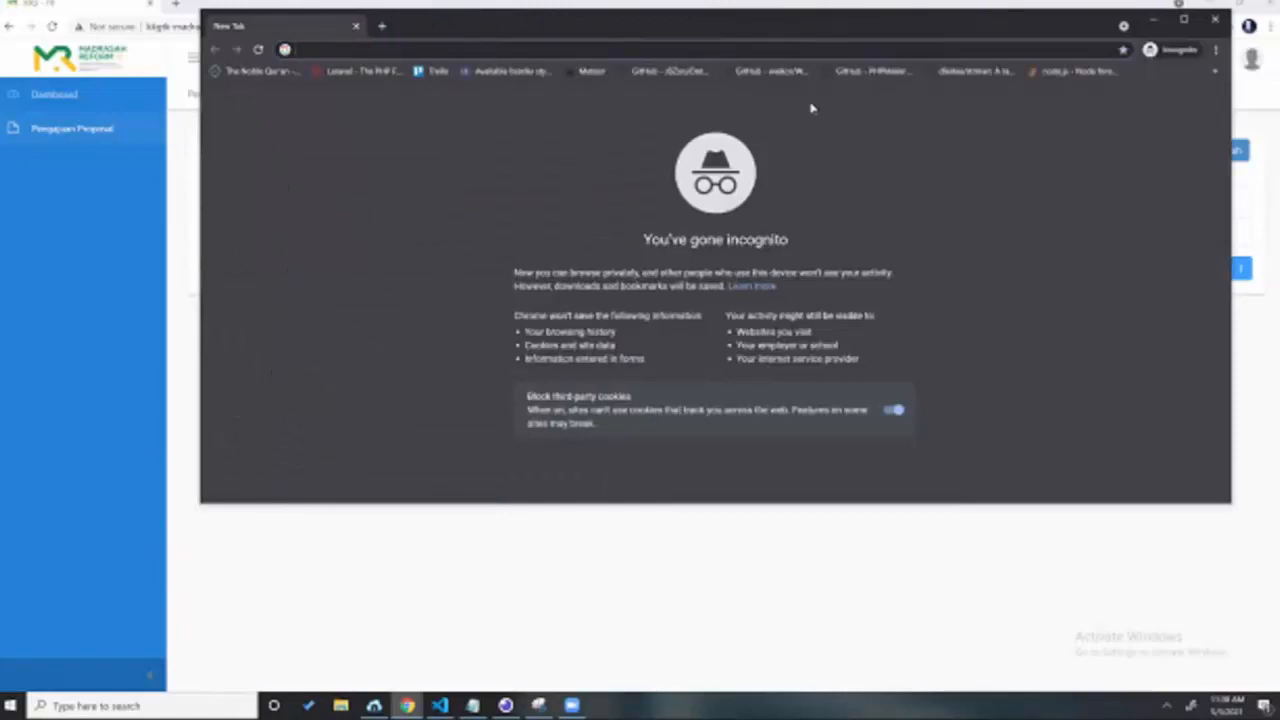
drag(579, 26, 546, 237)
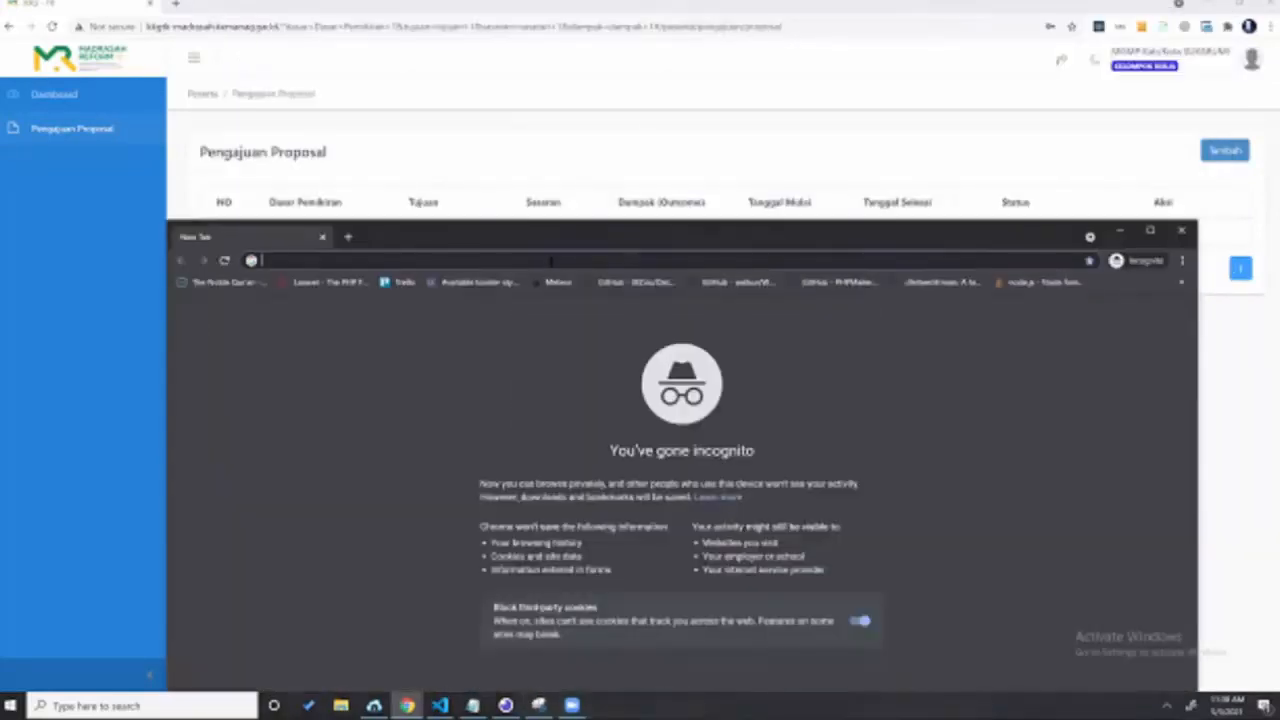
text(kg)
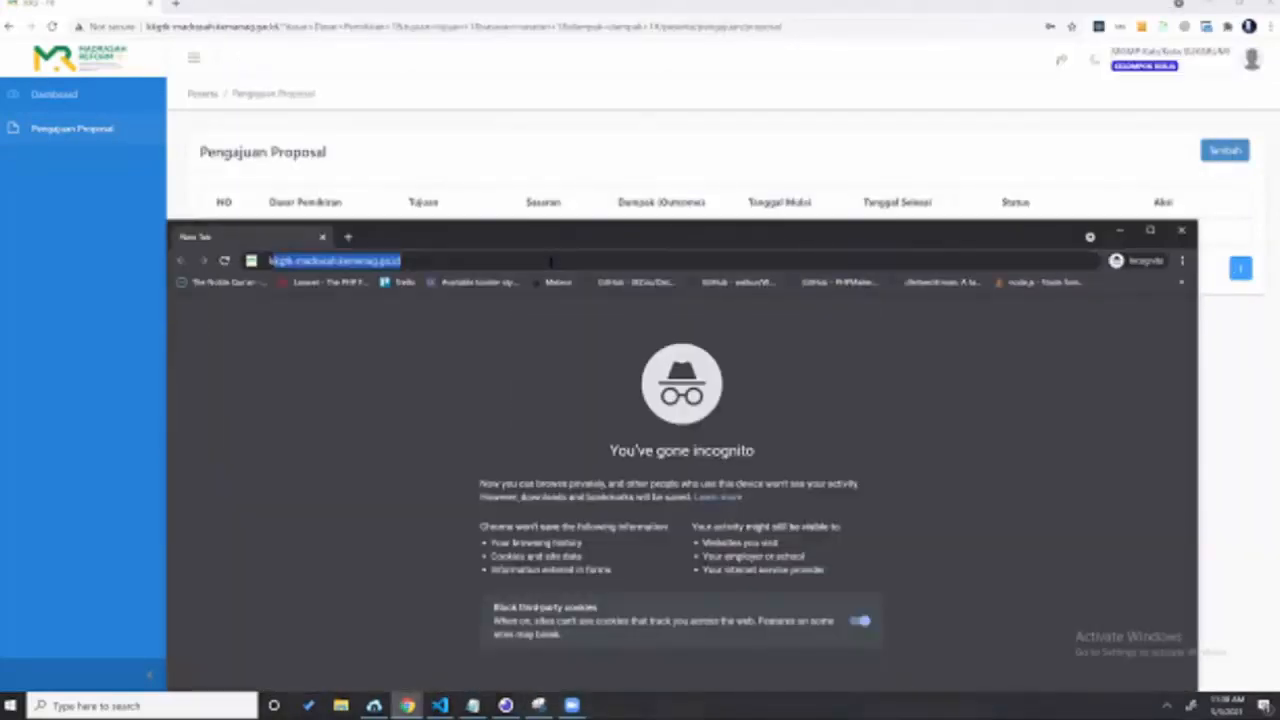
key(BackSpace)
key(Down)
key(Down)
key(Down)
key(Down)
key(Return)
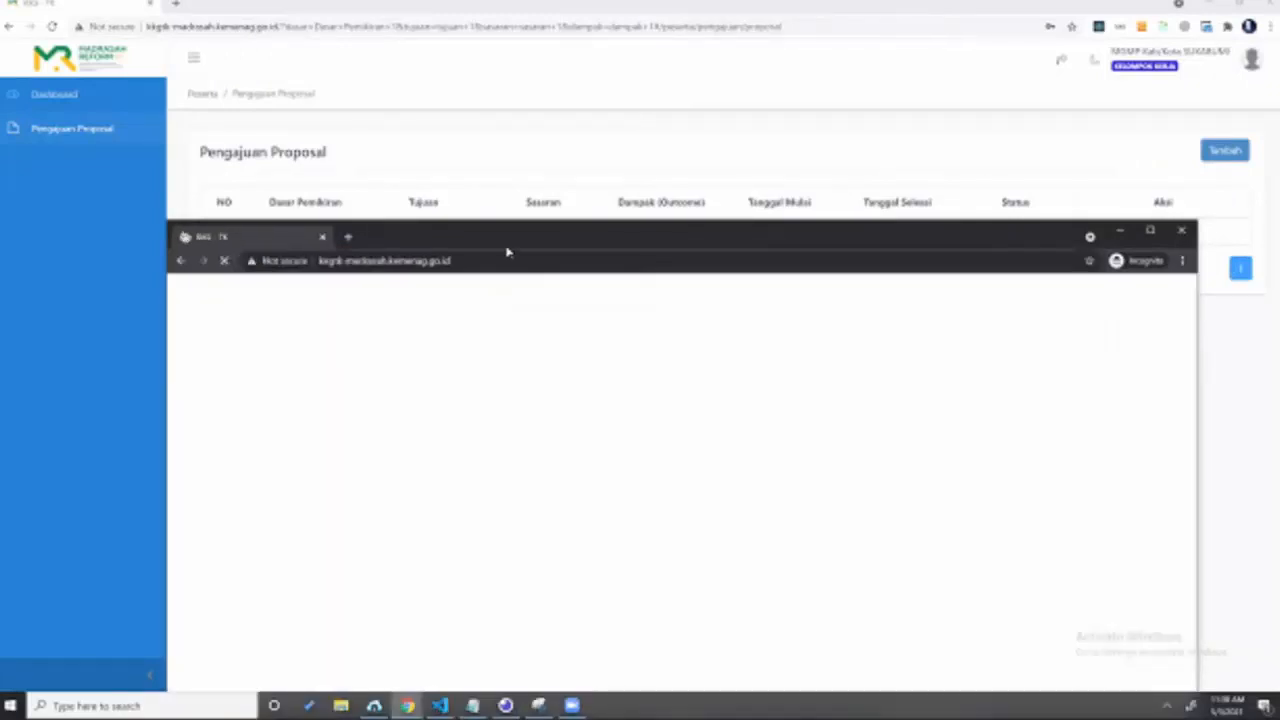
drag(494, 248, 502, 178)
click(1007, 238)
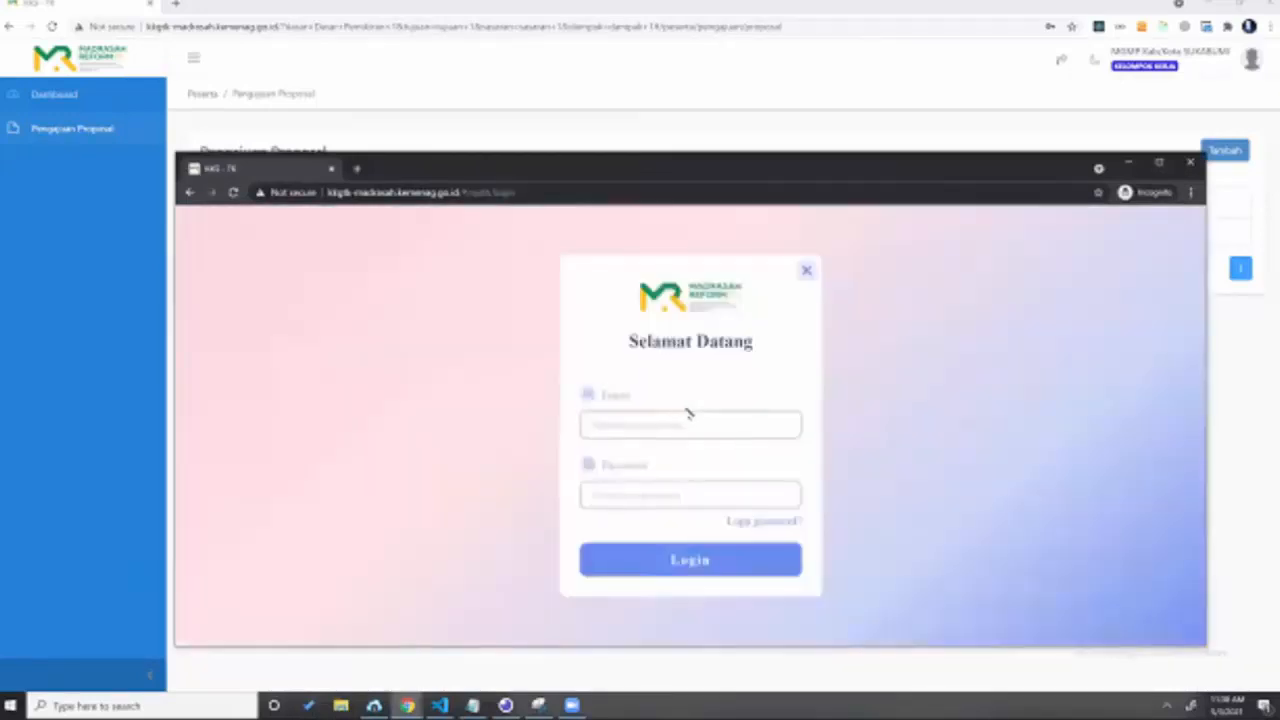
Step: Log in with the kabupaten admin's e-mail and password
click(694, 421)
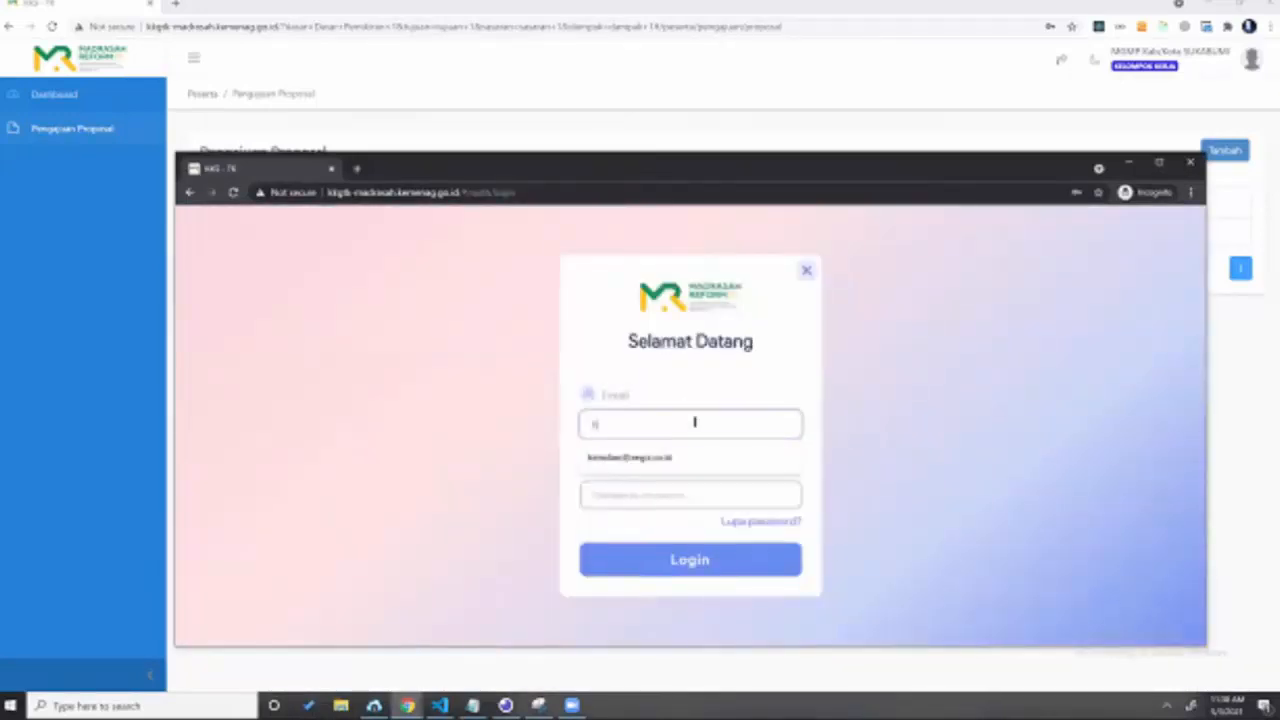
key(Down)
key(Return)
key(Tab)
text(•••••)
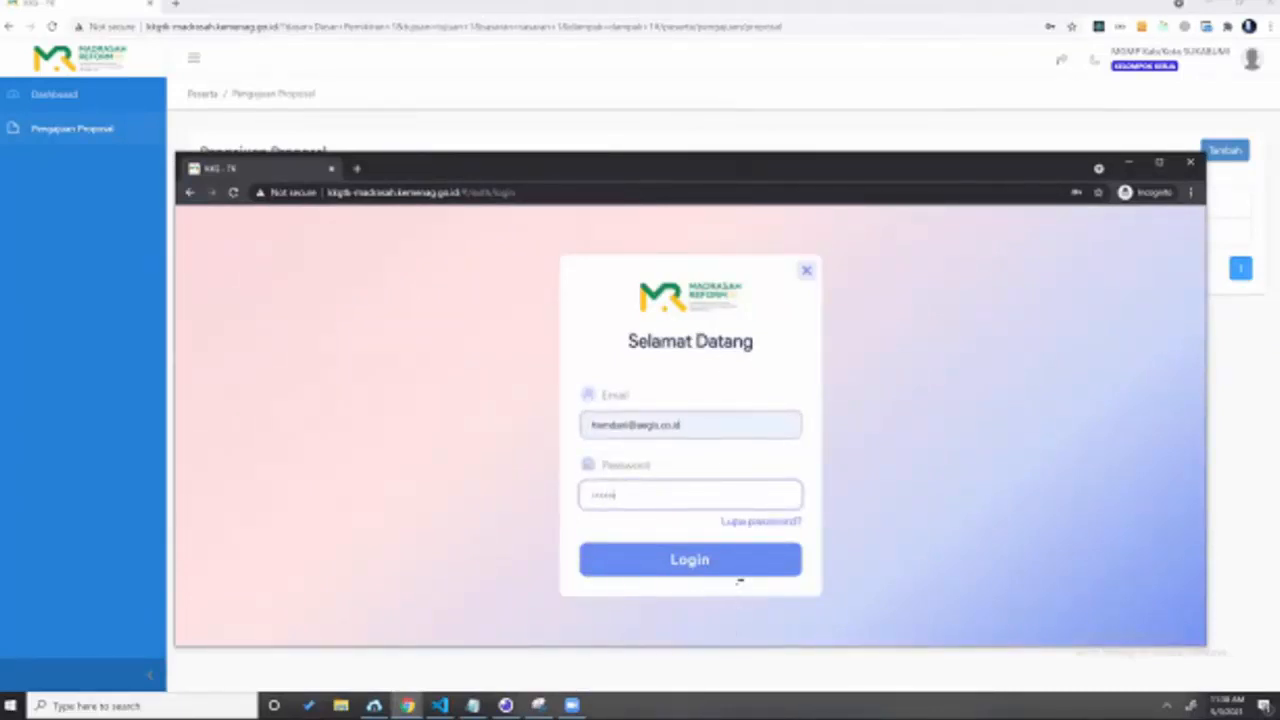
key(Return)
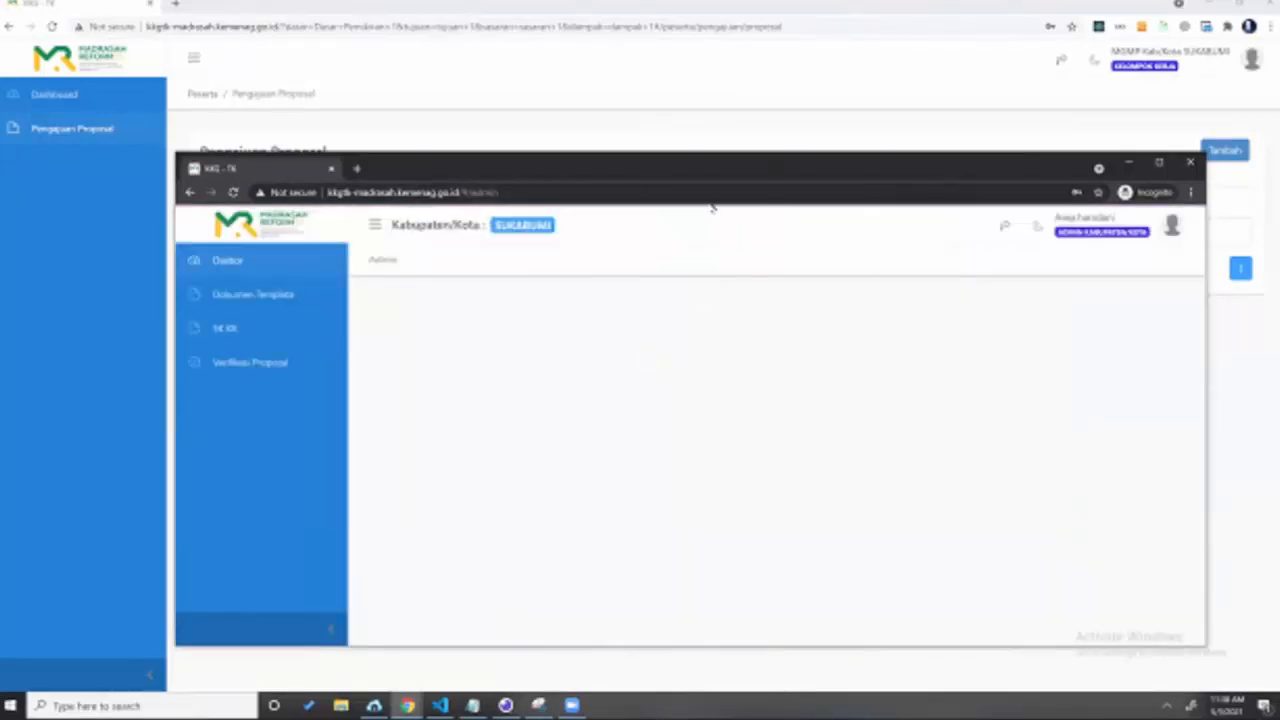
Step: Maximize the window and open the submitted proposal from Verifikasi Proposal for review
double_click(432, 183)
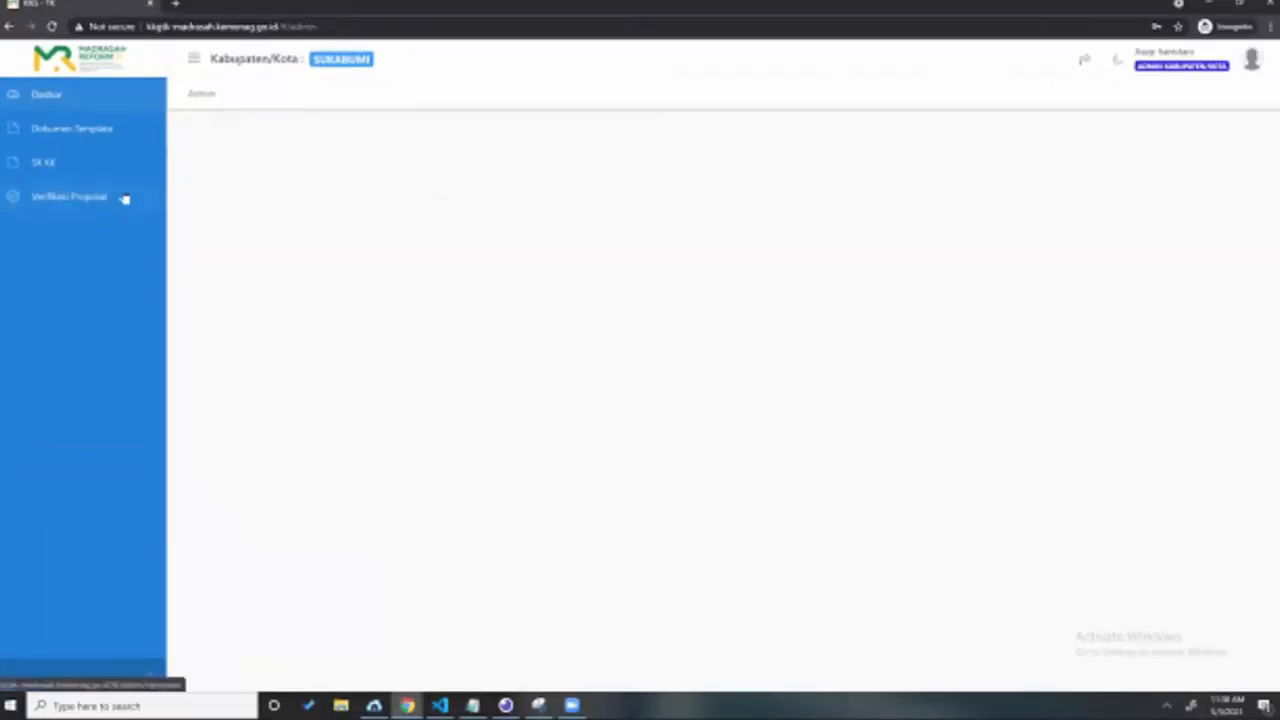
click(110, 201)
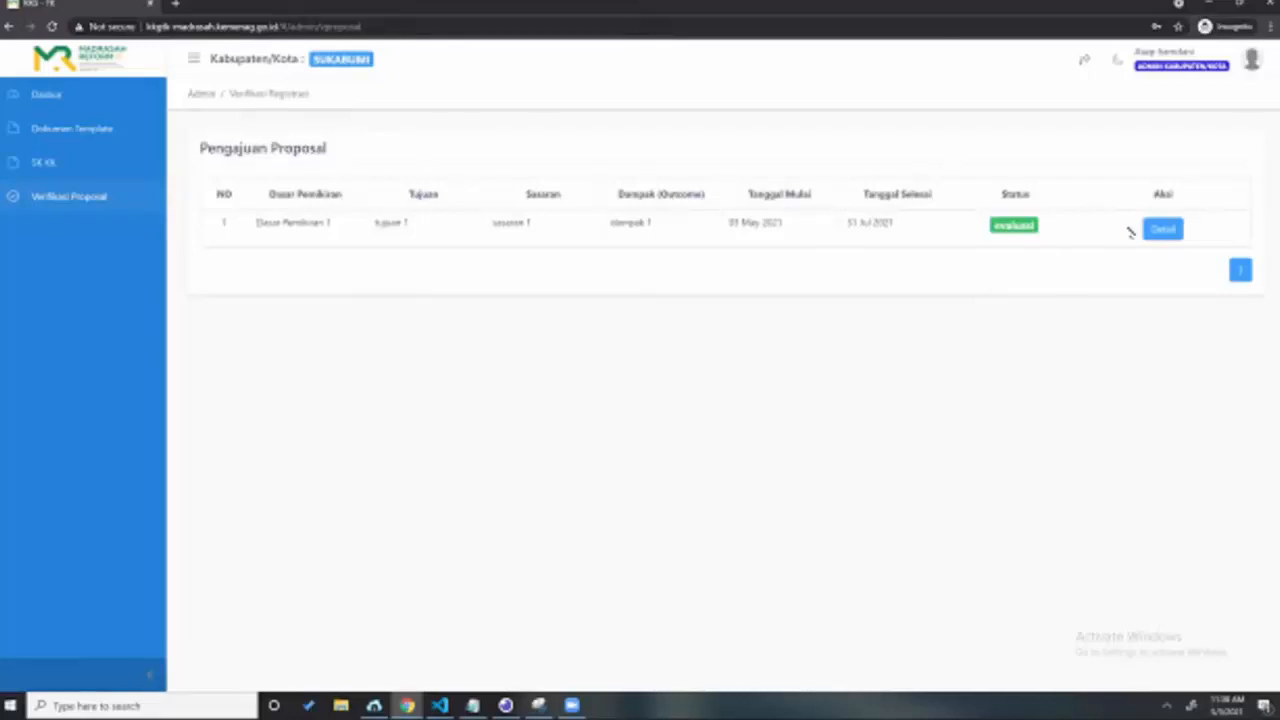
click(1160, 229)
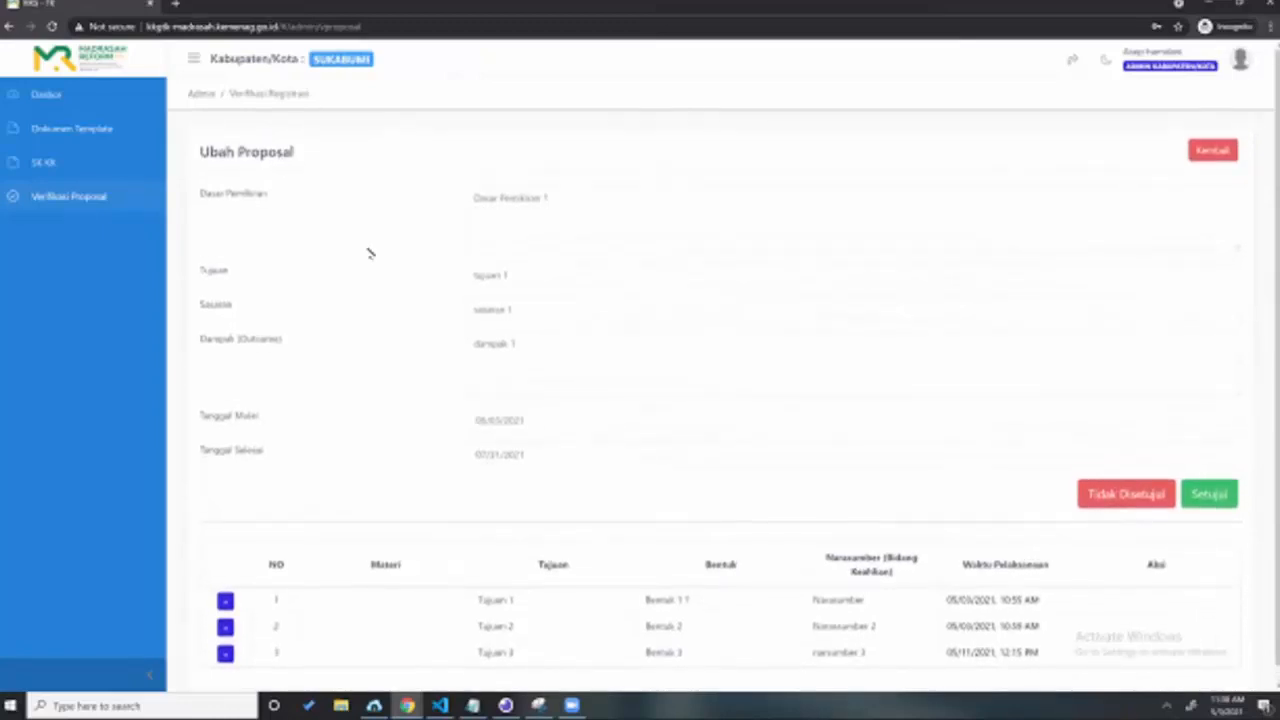
Step: Scroll through the review page to check the three kegiatan totals: 26000000, 500000 and 930000
scroll(370, 253, down, 1)
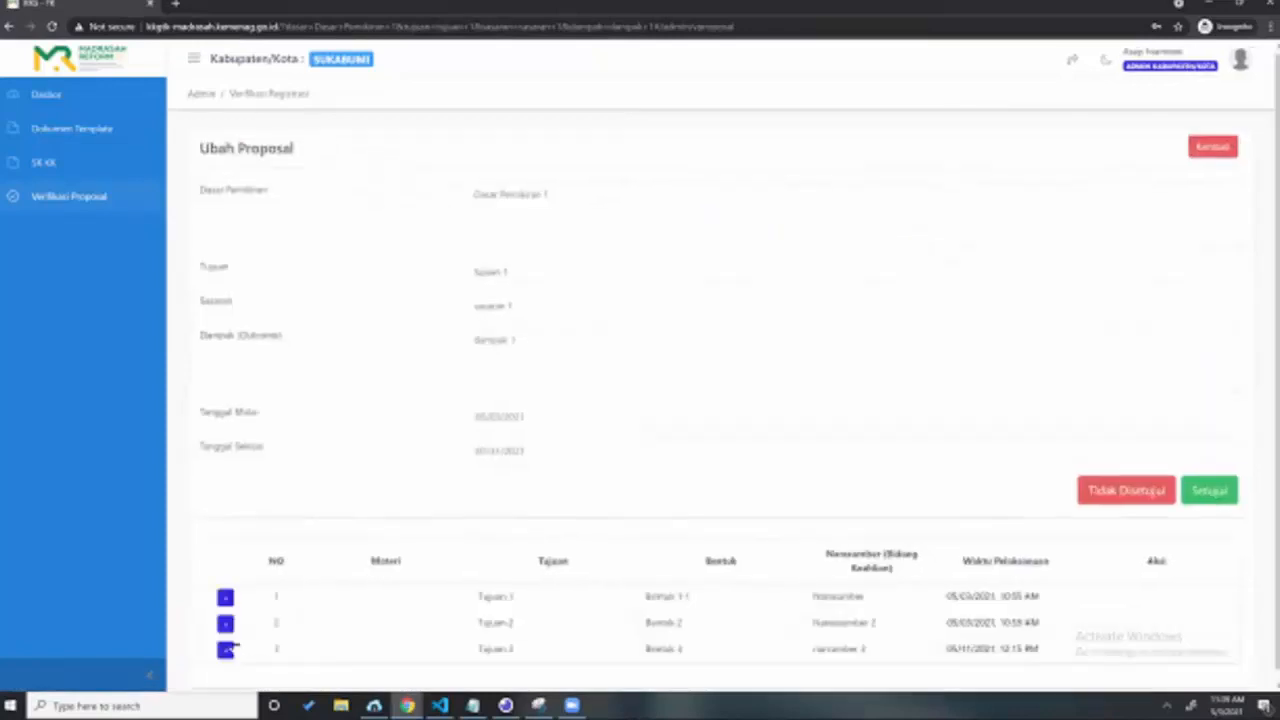
scroll(309, 426, down, 2)
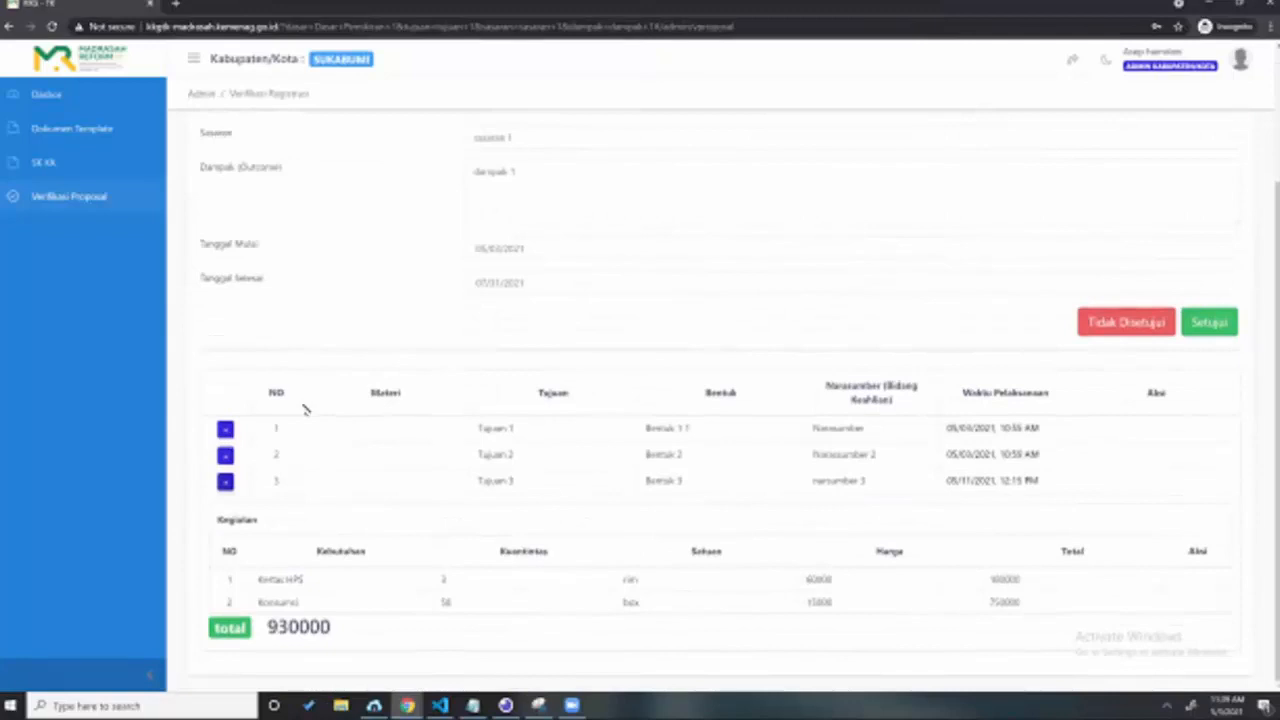
scroll(306, 408, down, 2)
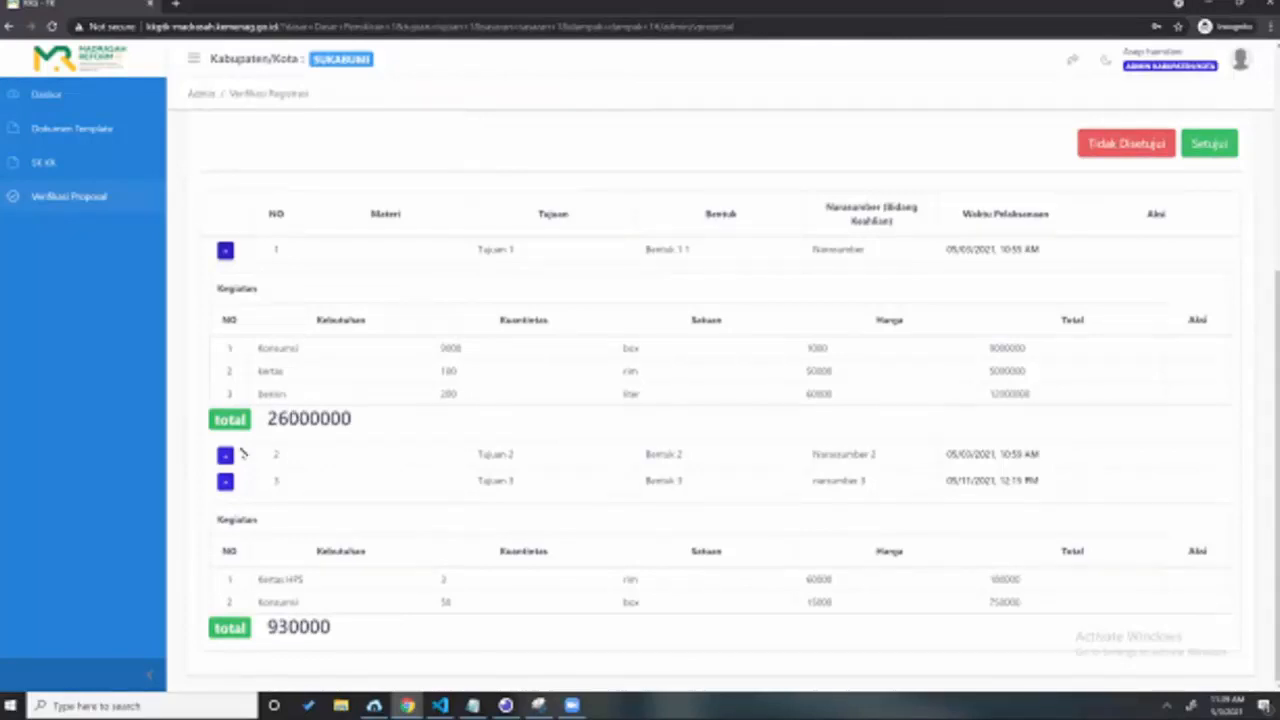
scroll(310, 365, down, 1)
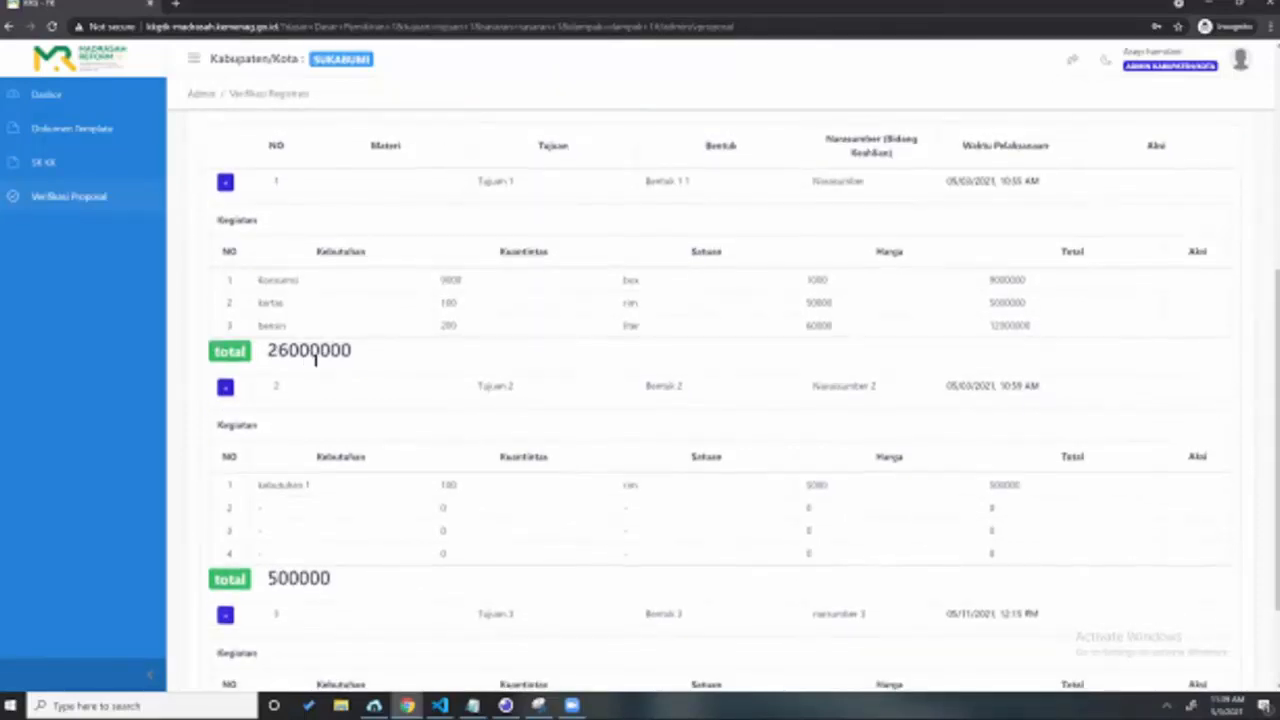
scroll(340, 335, down, 1)
scroll(369, 307, down, 1)
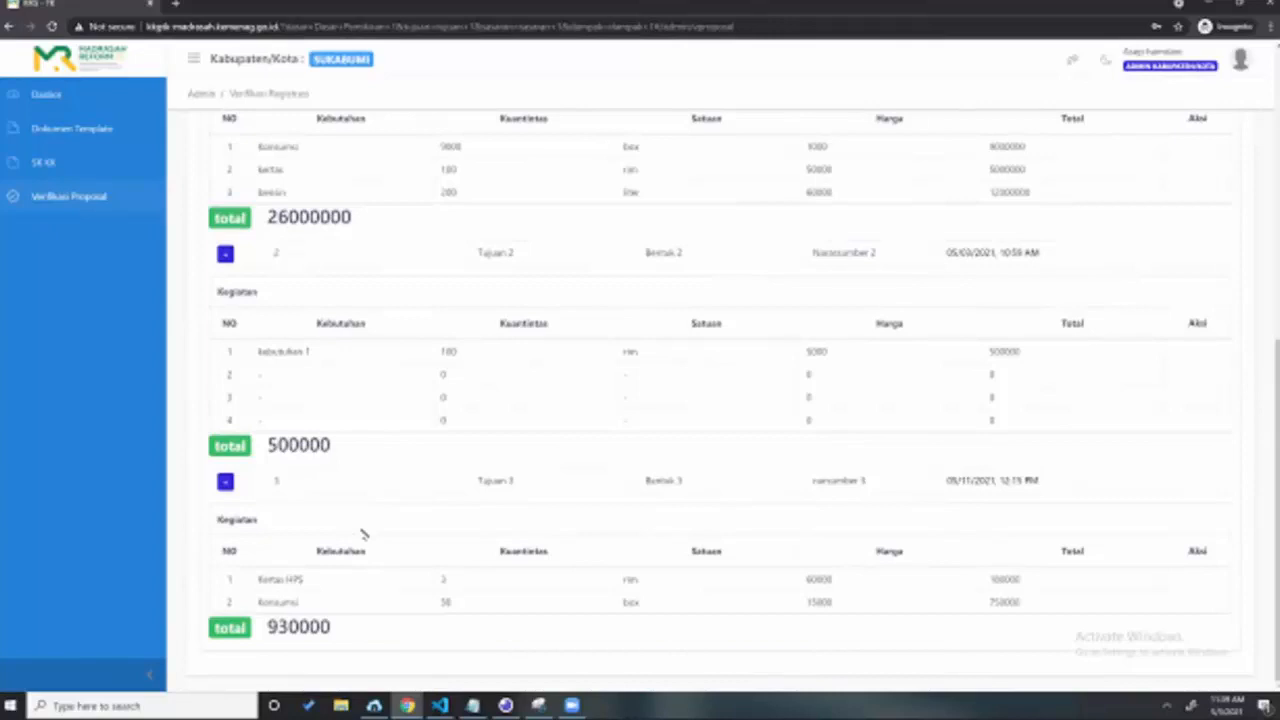
scroll(364, 535, up, 2)
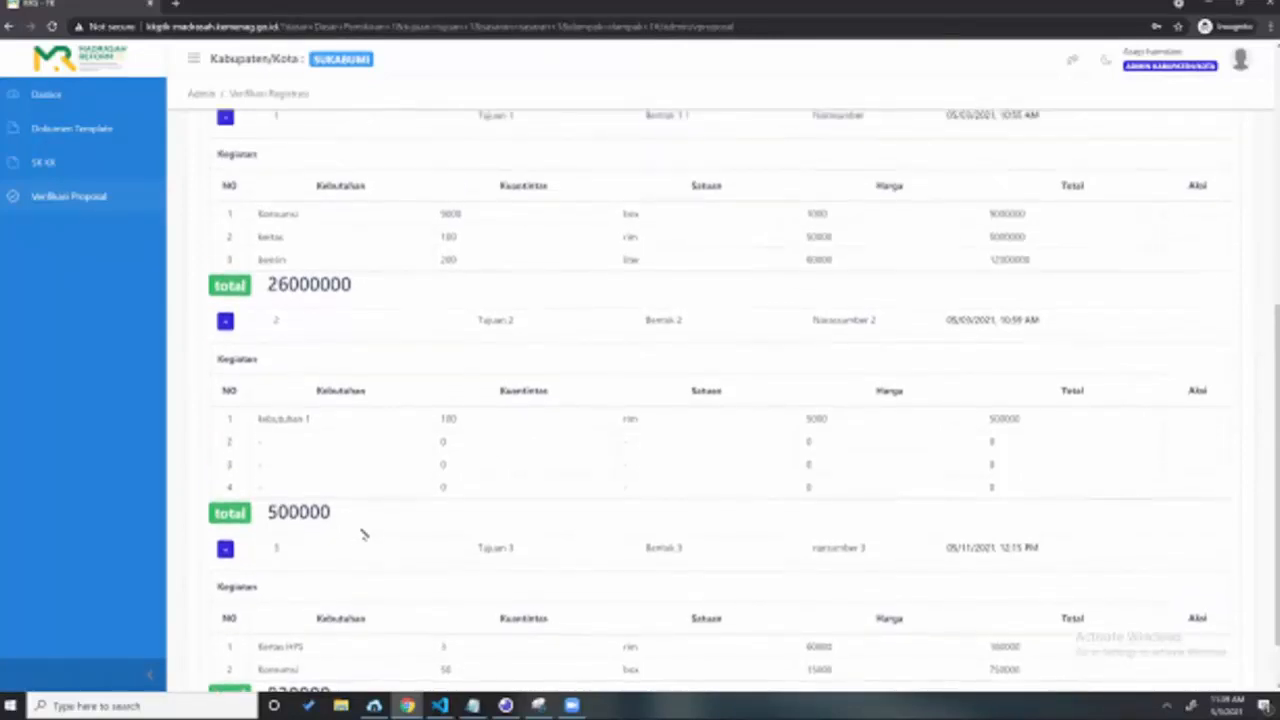
scroll(365, 533, down, 1)
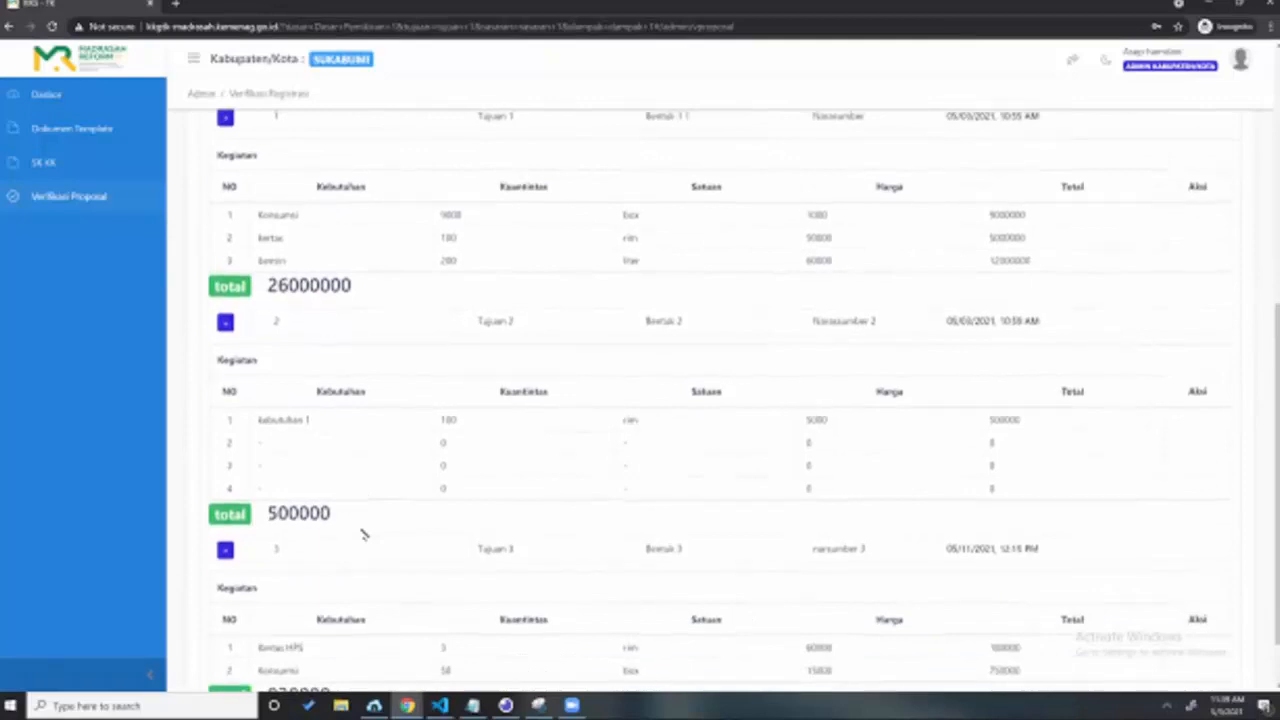
scroll(380, 446, up, 3)
scroll(384, 445, down, 3)
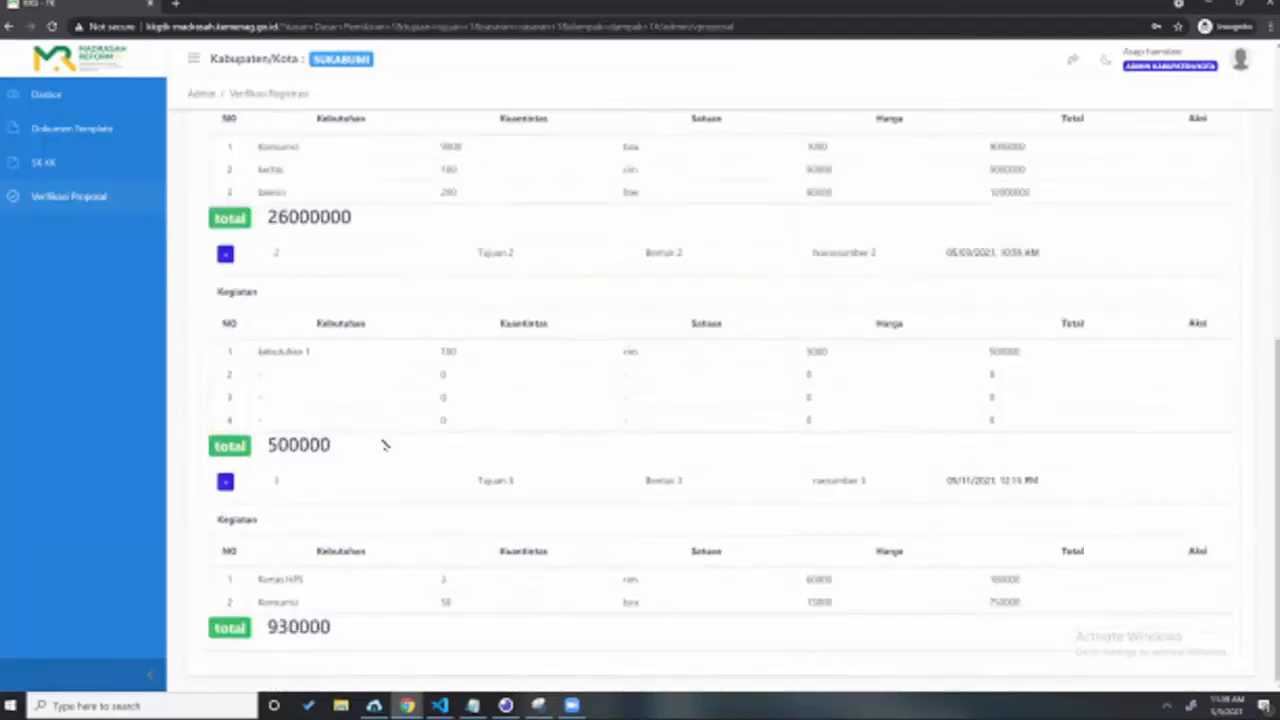
scroll(384, 445, up, 5)
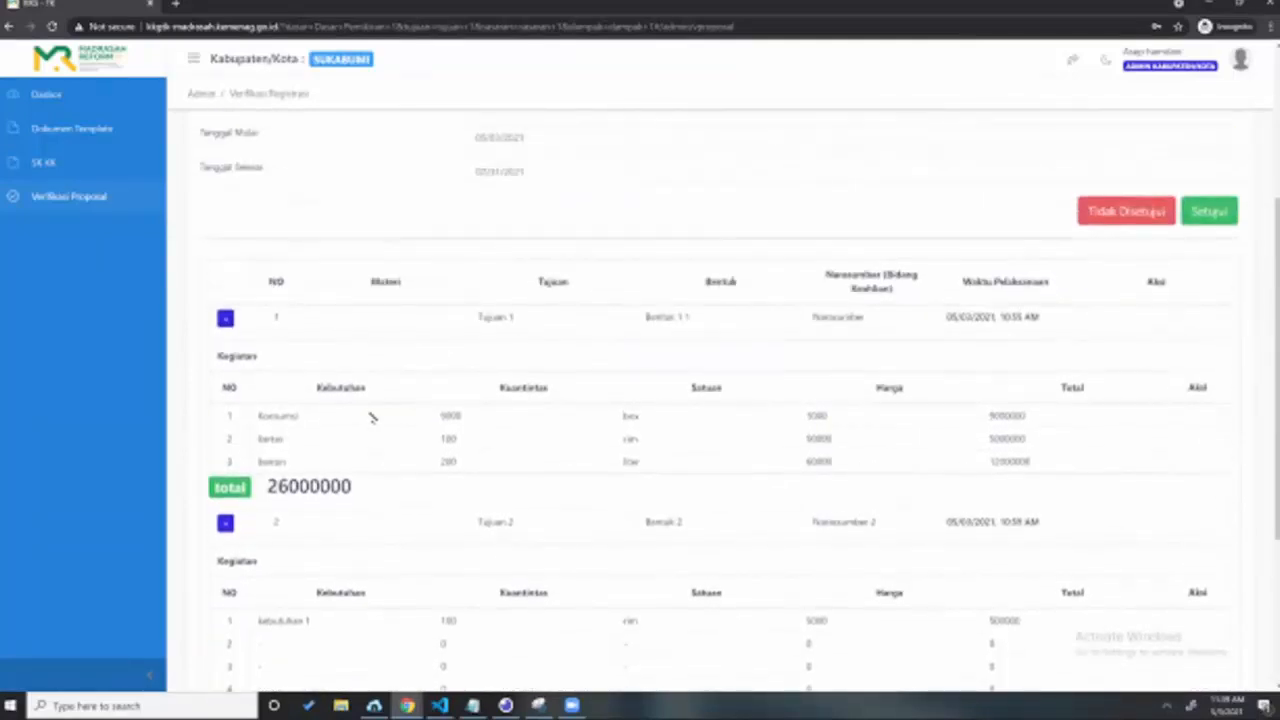
scroll(643, 271, up, 3)
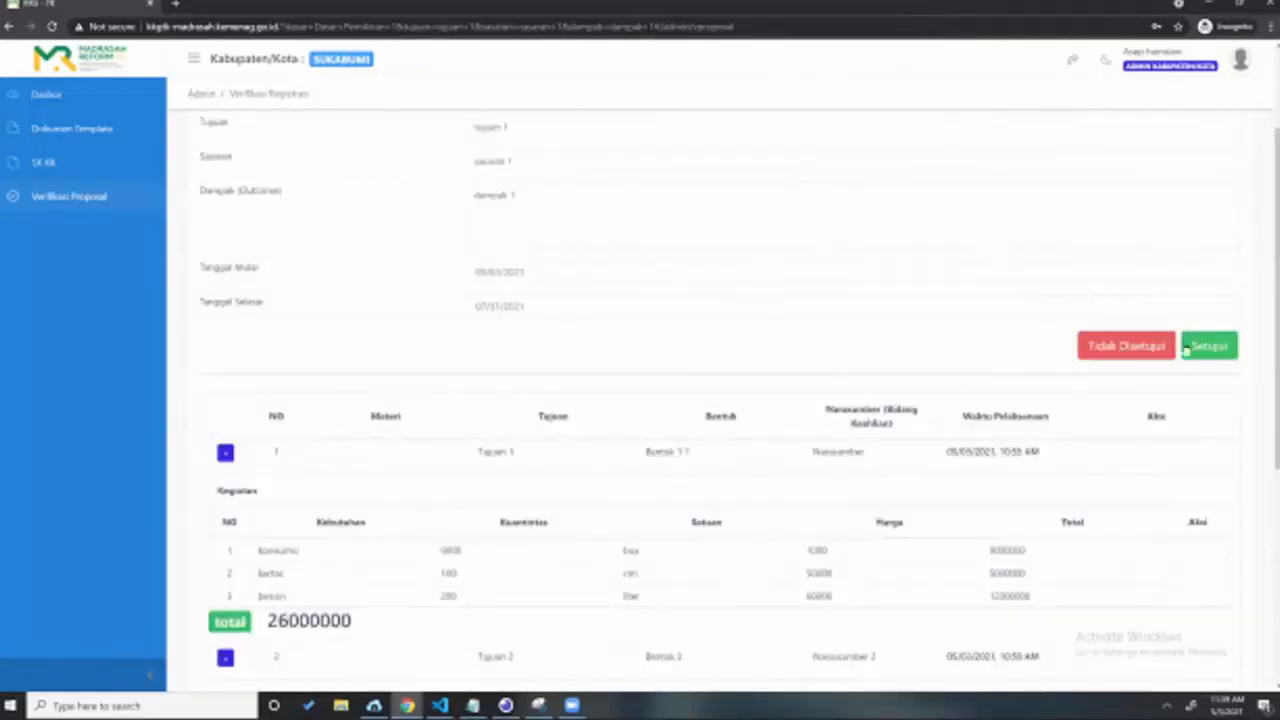
Step: Open and cancel the approval and rejection confirmations, leaving the proposal unchanged
click(1212, 347)
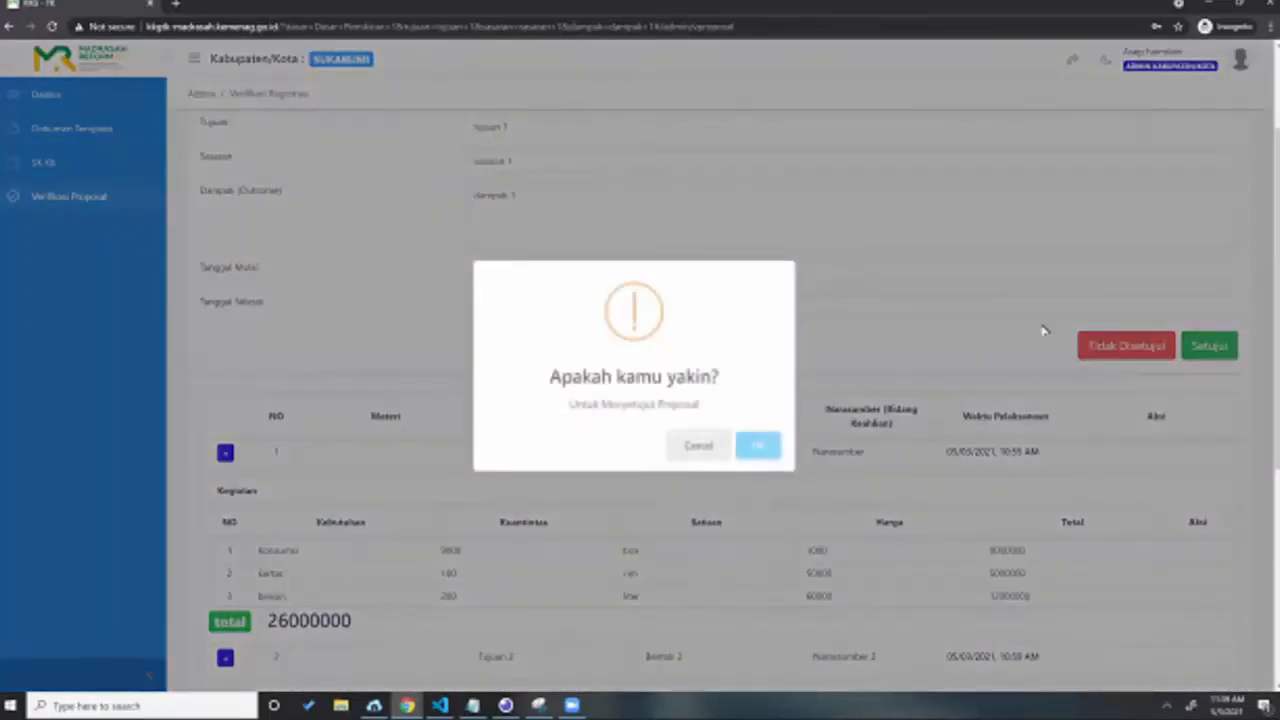
click(1043, 330)
click(1126, 346)
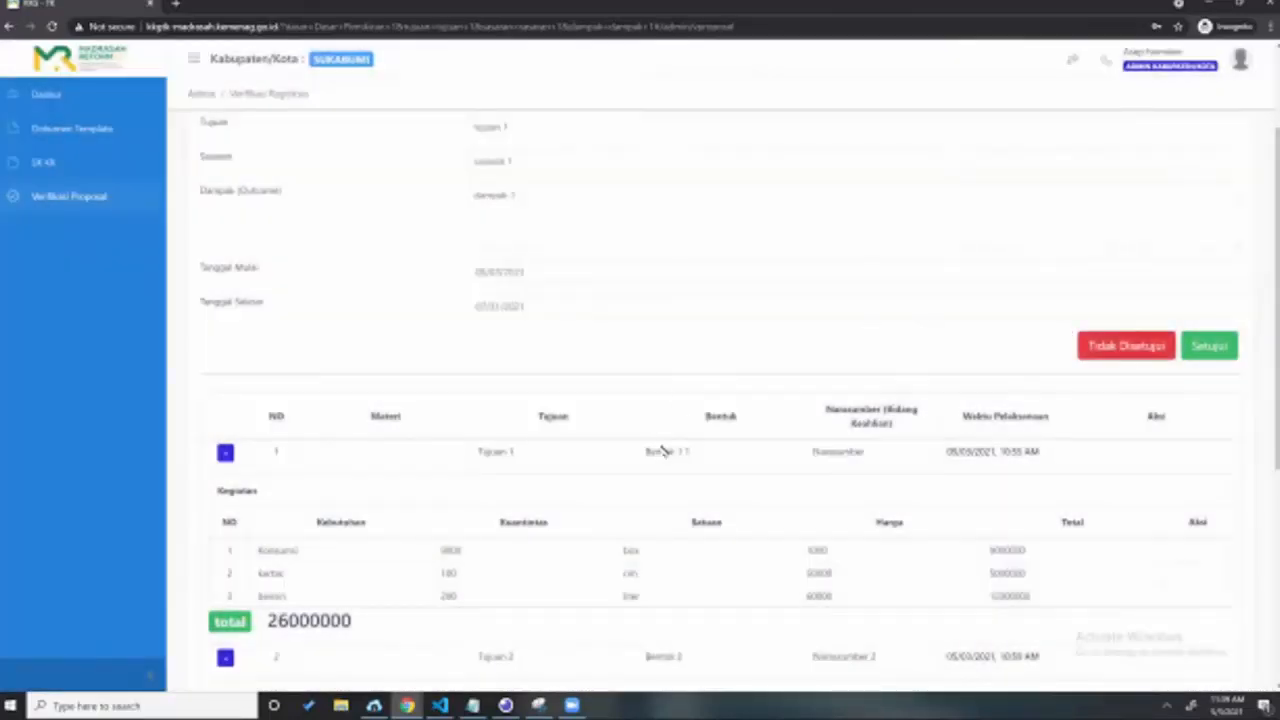
click(1200, 300)
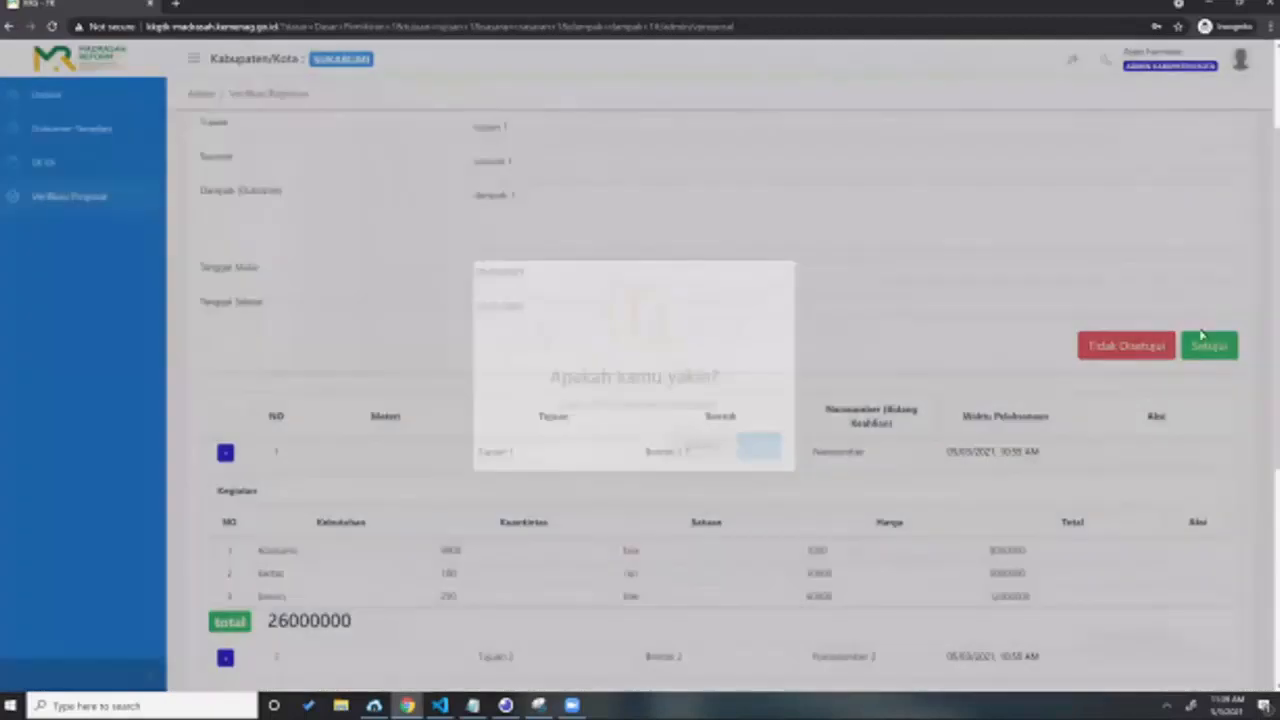
Step: Approve the proposal with Setujui and OK, then go back to the Pengajuan Proposal list
click(1209, 346)
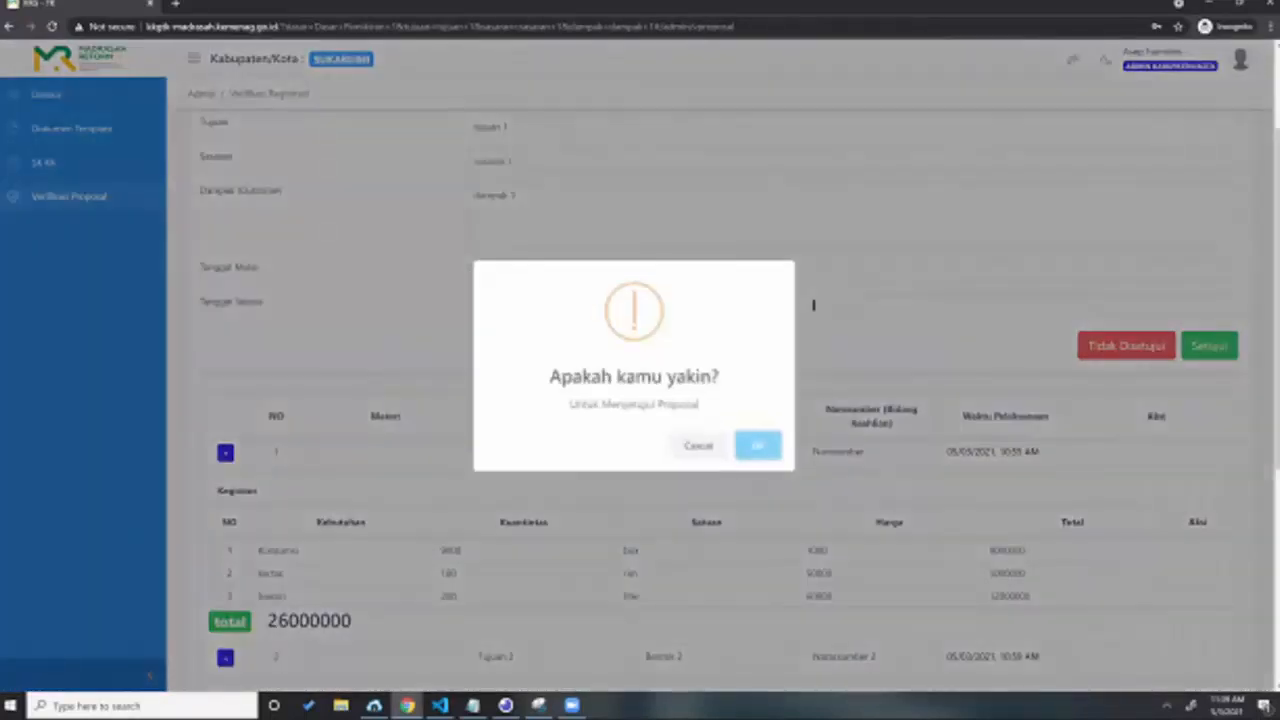
click(758, 445)
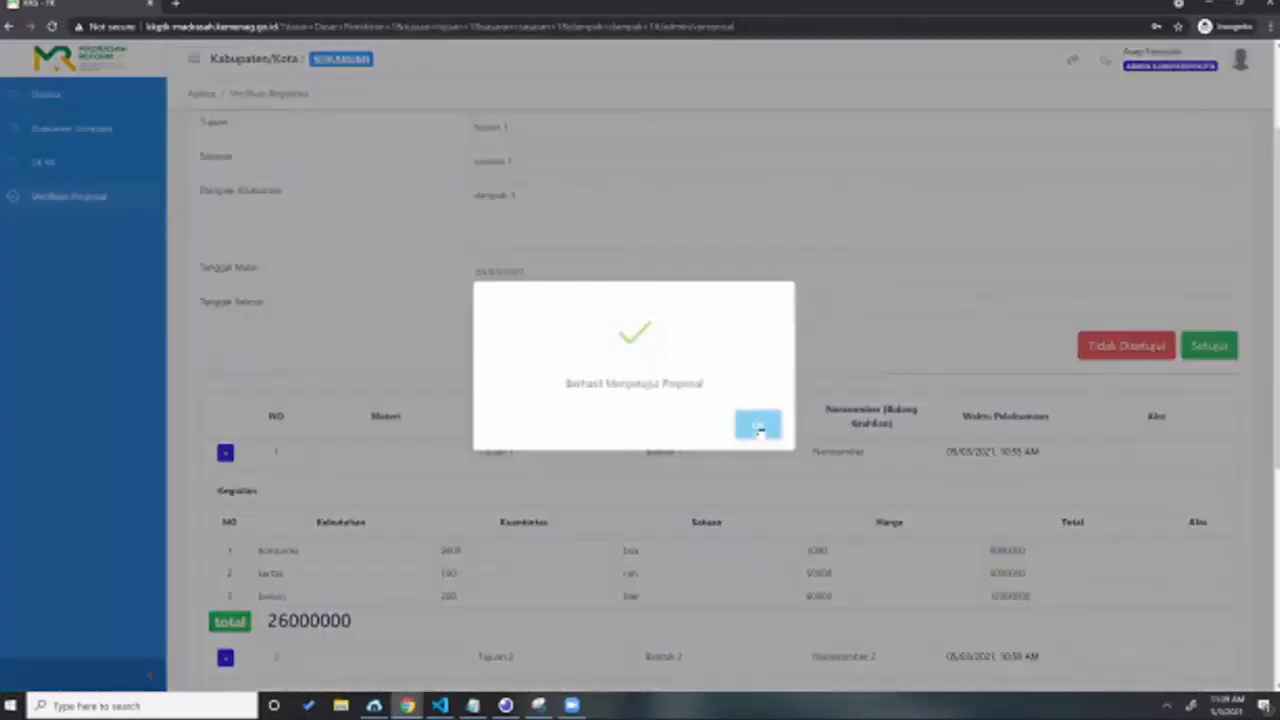
click(95, 204)
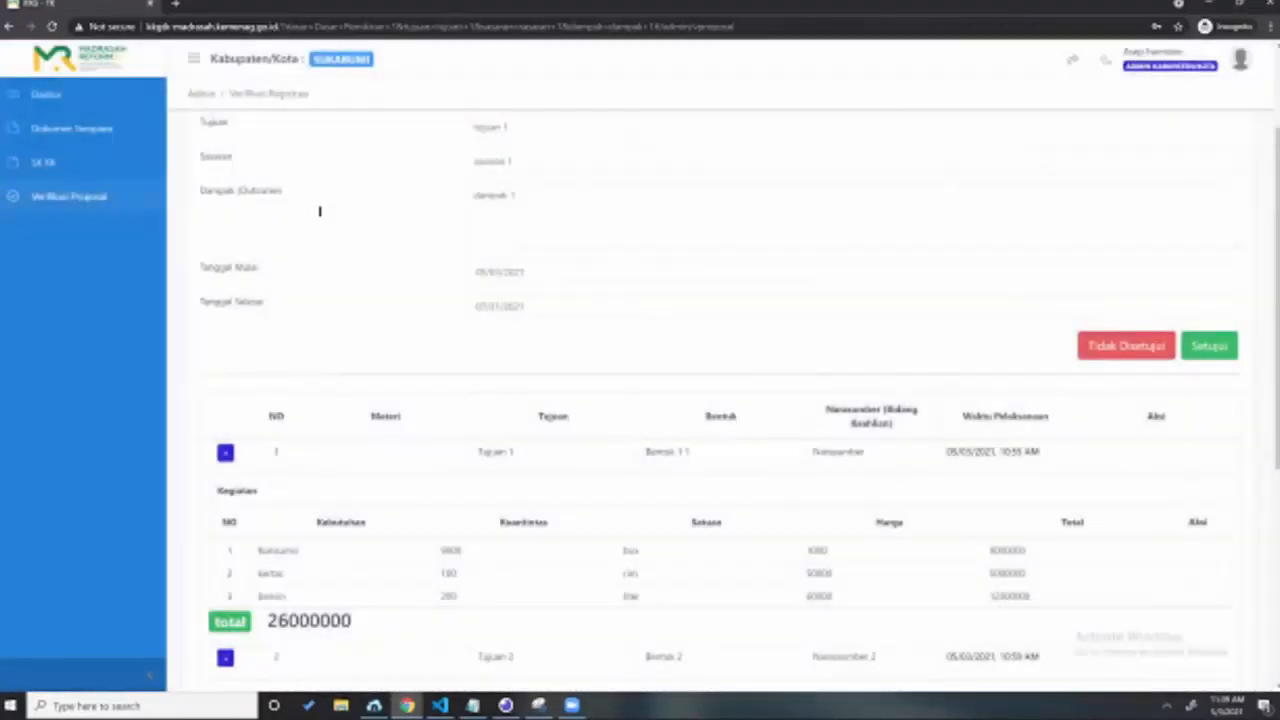
scroll(963, 244, up, 2)
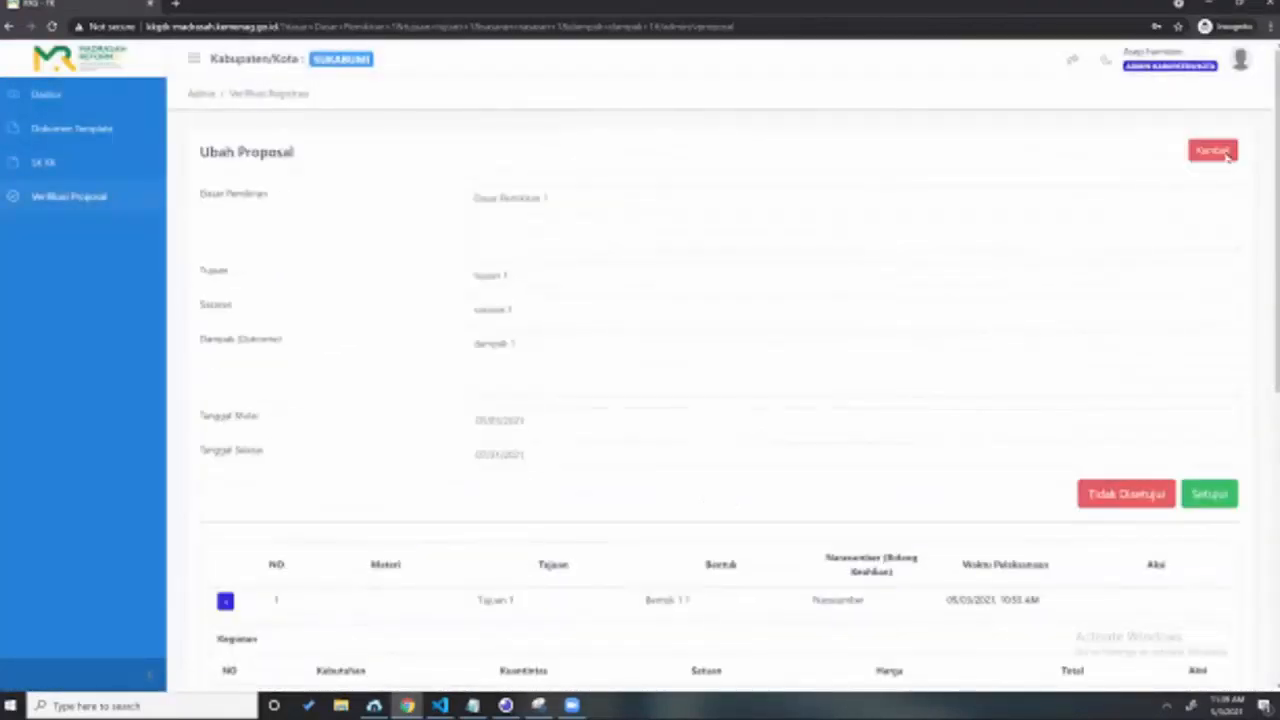
click(1212, 151)
click(52, 27)
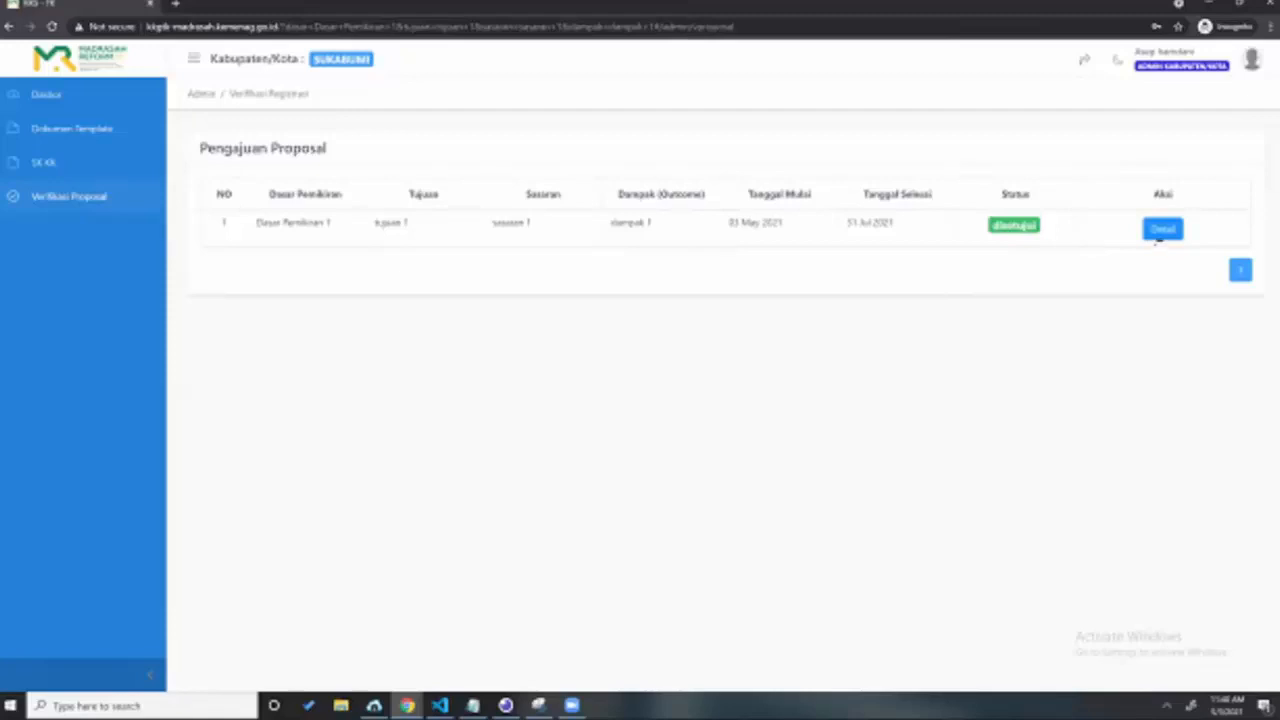
Step: Open the approved proposal's Detail and expand both kegiatan RAB tables; the first totals 26000000
click(1160, 230)
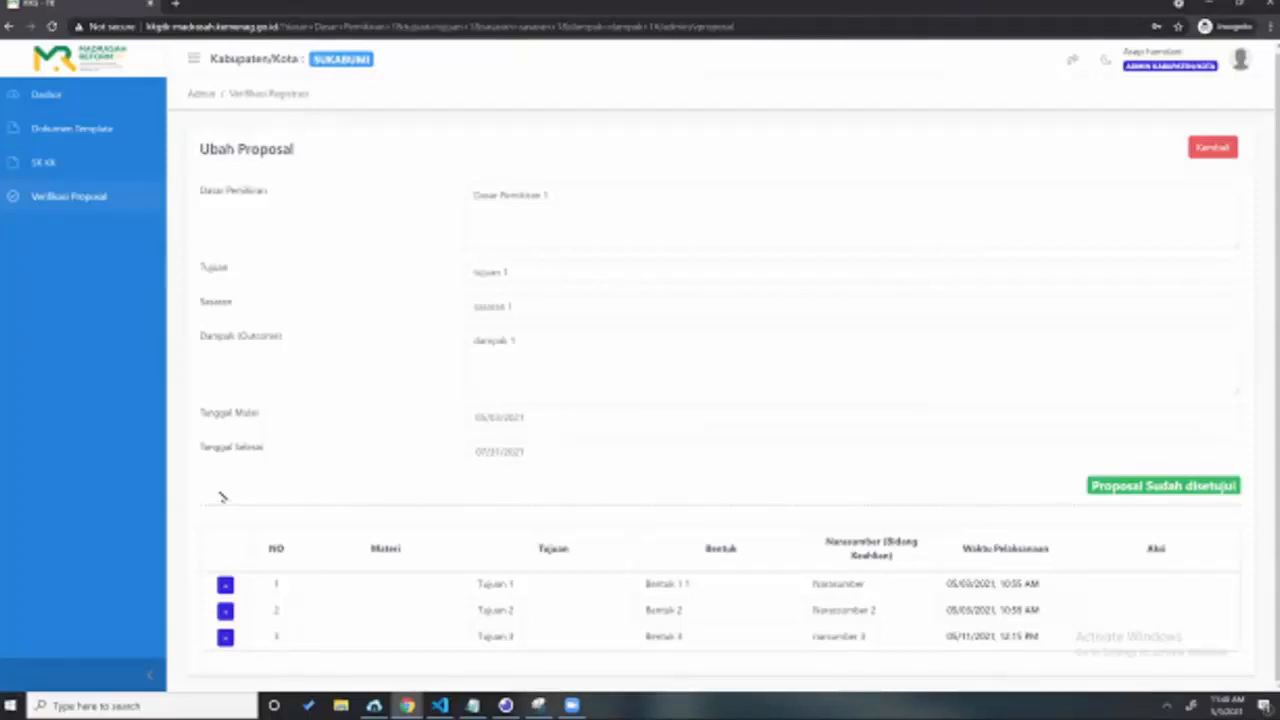
click(255, 610)
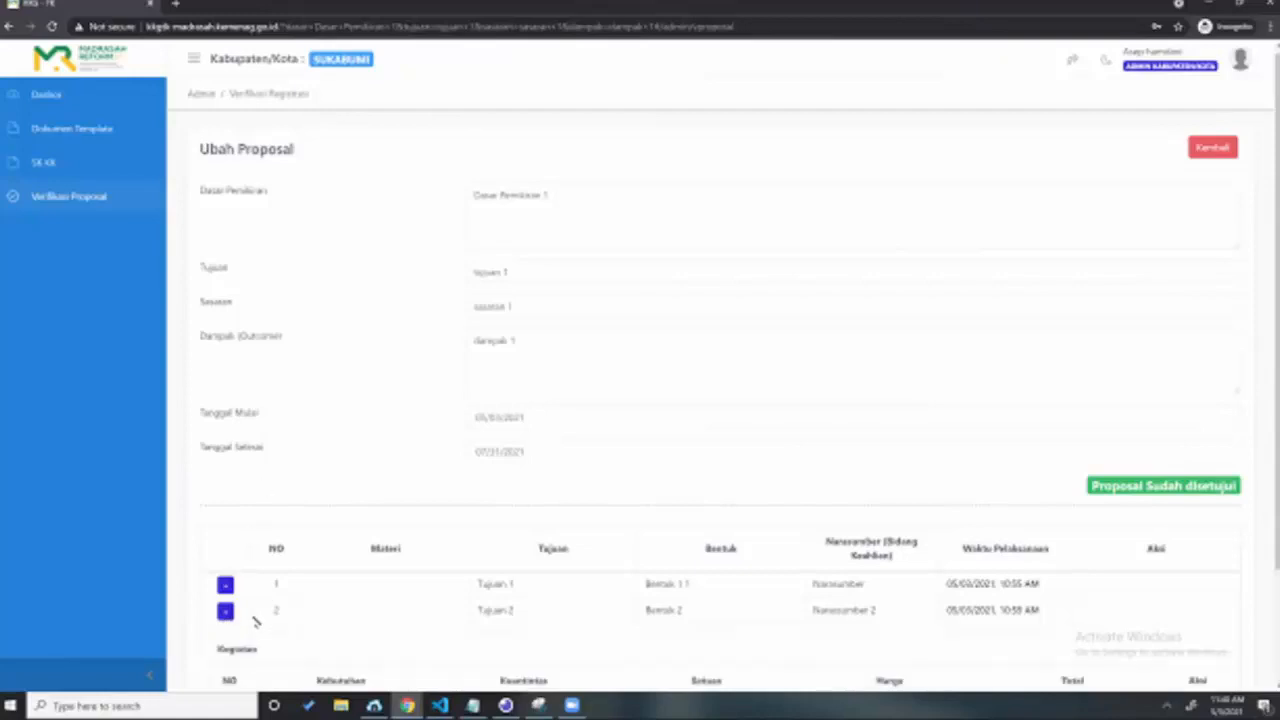
scroll(240, 620, down, 1)
scroll(228, 634, down, 2)
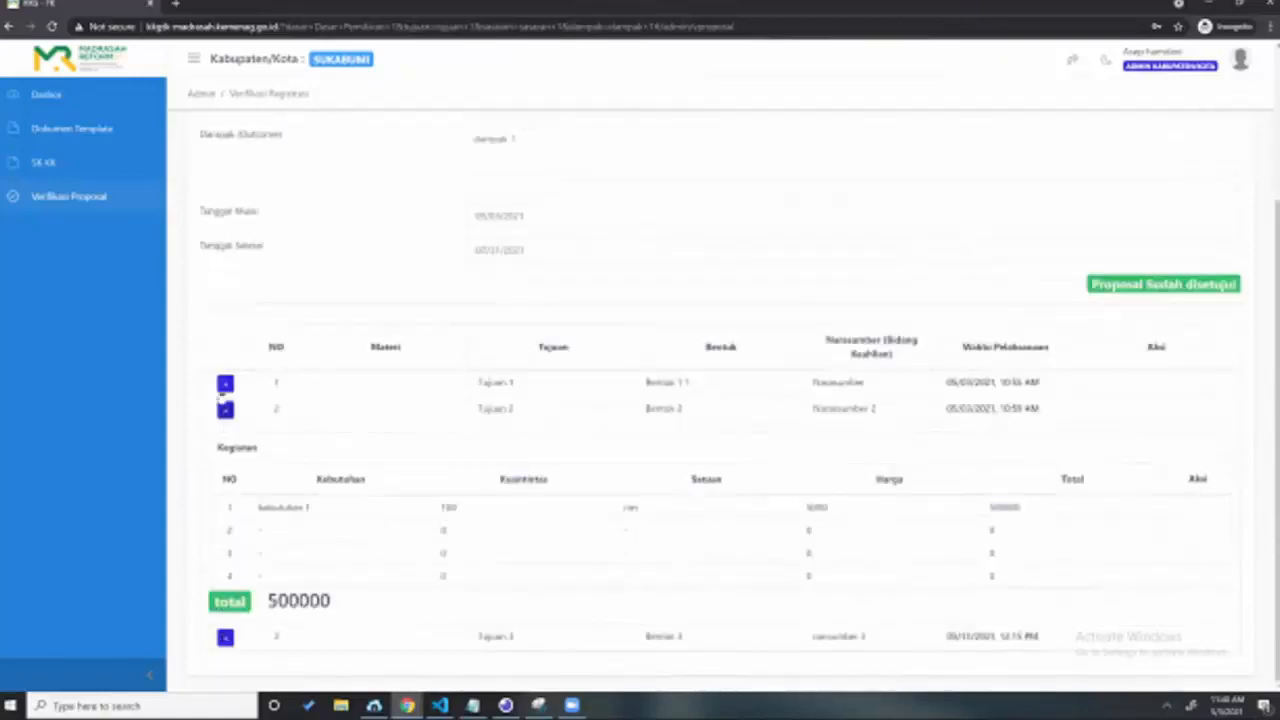
click(614, 382)
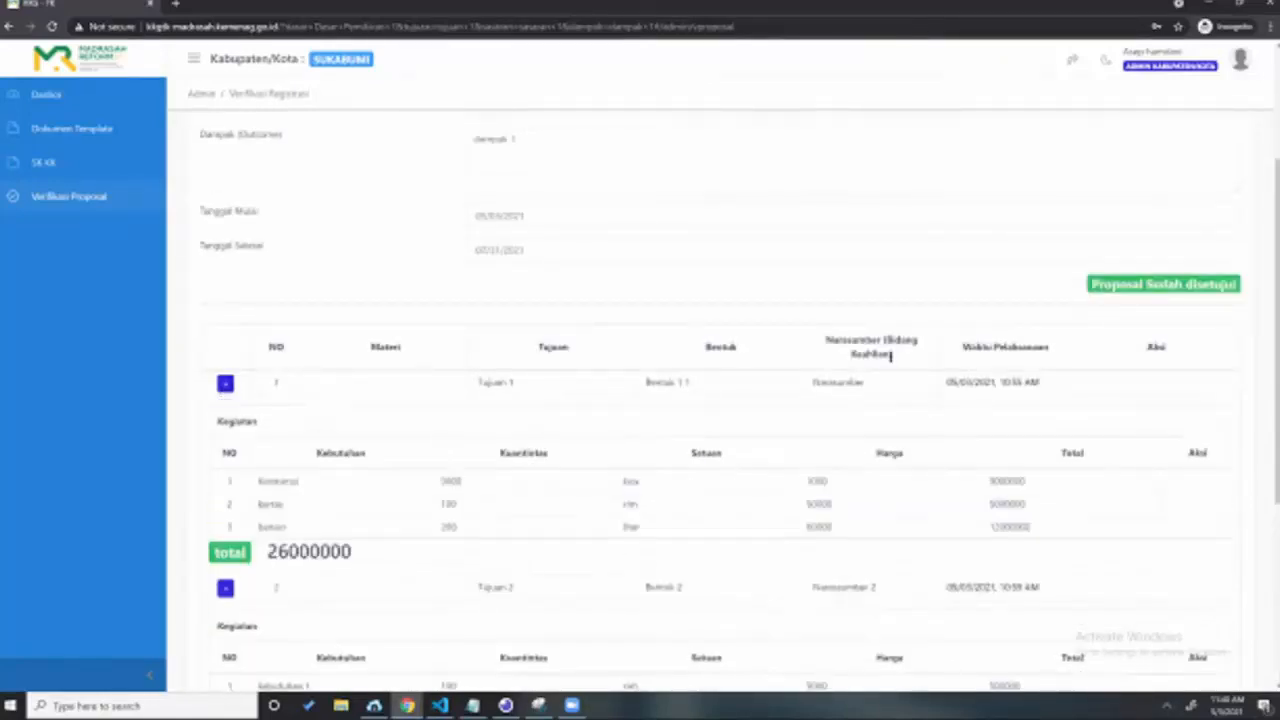
scroll(1094, 323, up, 3)
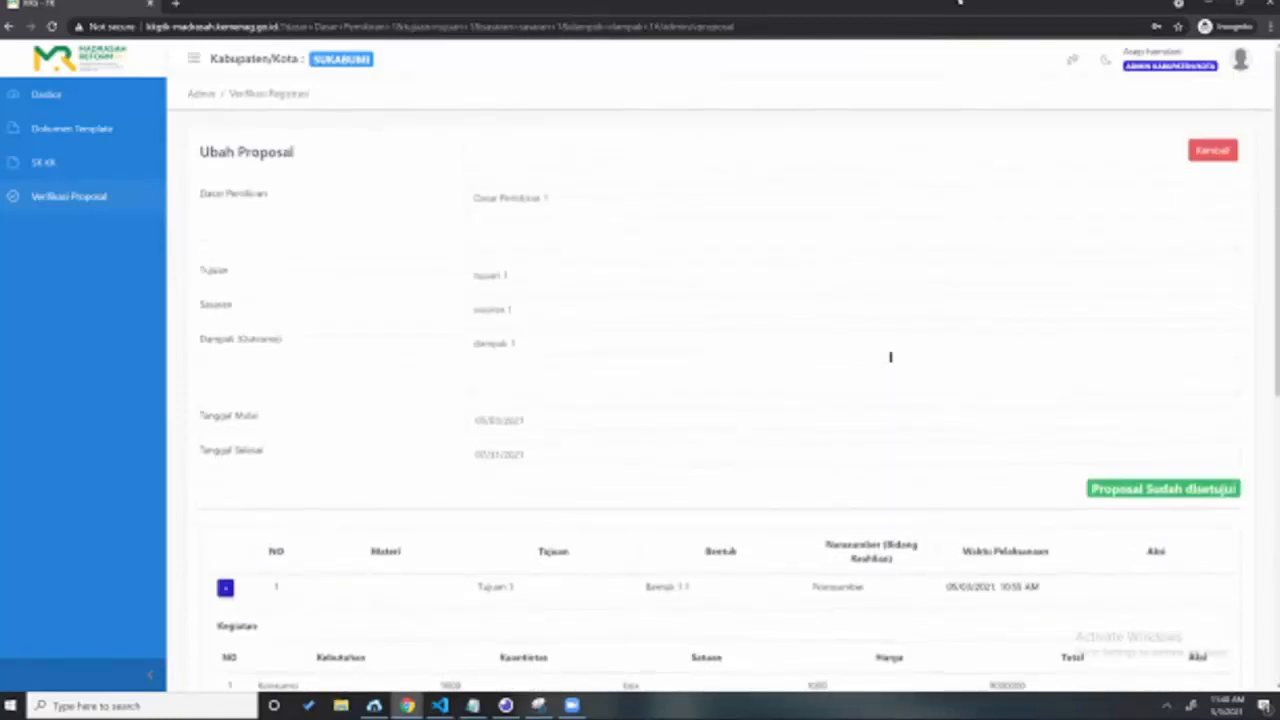